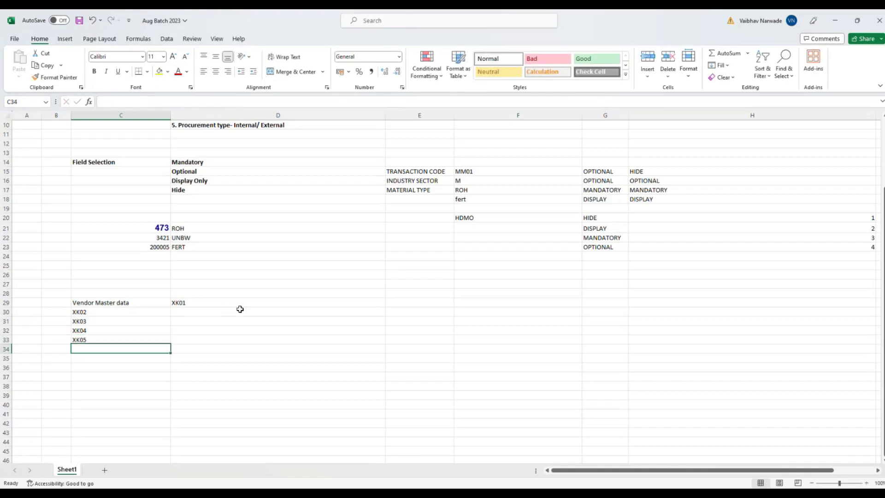
Step: Enter XK06 in C34 below the vendor master transaction codes, and CREATE in E29 as the description for XK01
{"action": "type", "text": "XK06"}
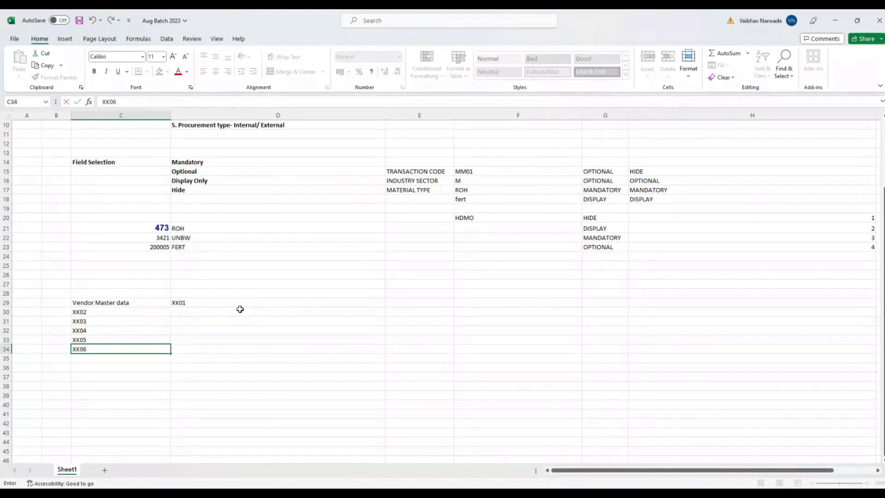
{"action": "key", "text": "Return"}
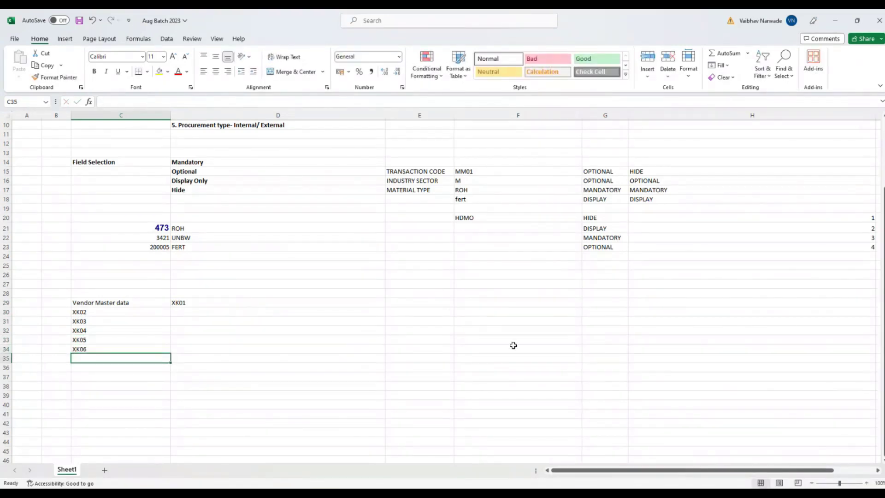
{"action": "left_click", "coordinate": [421, 302]}
{"action": "type", "text": "CREATE"}
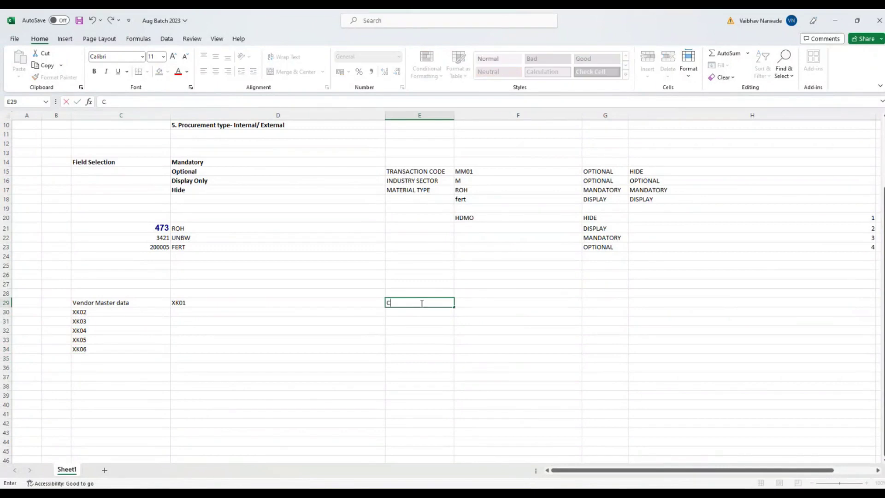
Step: Enter the descriptions CHANGE], DISPLAY and DISPLAY CHANGES in column D beside the codes XK02, XK03 and XK04
{"action": "left_click", "coordinate": [192, 311]}
{"action": "type", "text": "CHANGE"}
{"action": "key", "text": "Return"}
{"action": "type", "text": "DISPLAY"}
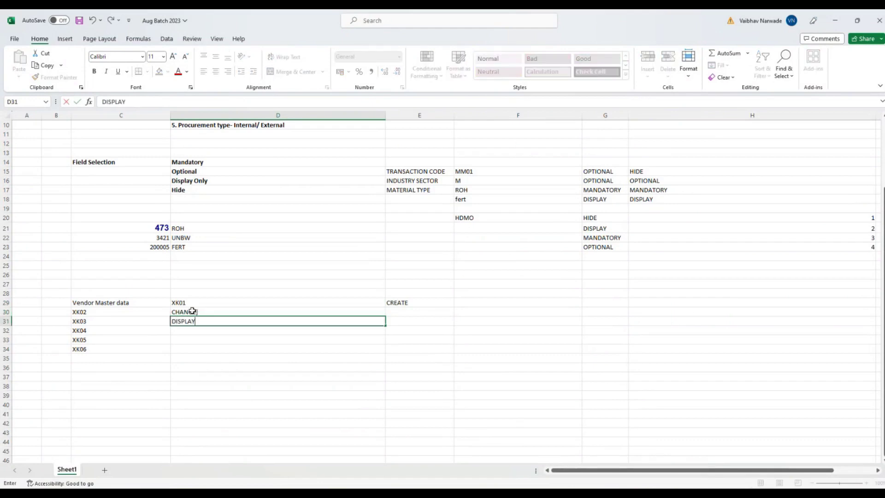
{"action": "key", "text": "Return"}
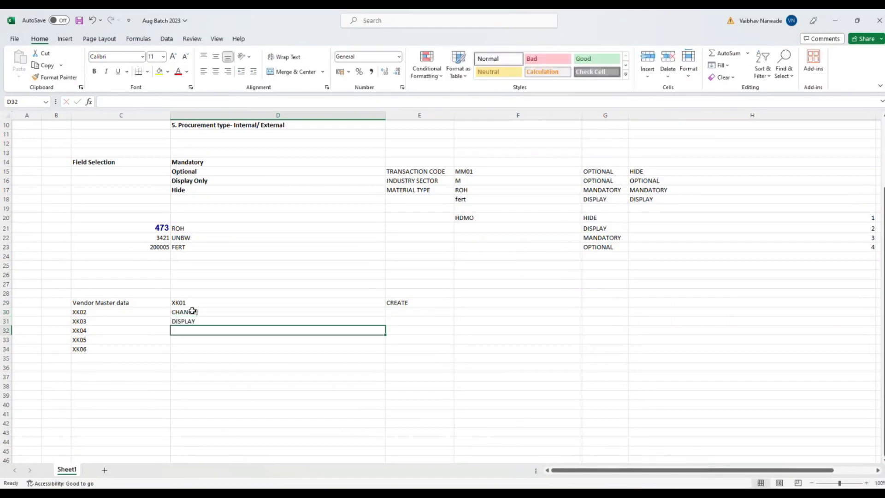
{"action": "type", "text": "DISPLAY CHANGES"}
{"action": "key", "text": "Return"}
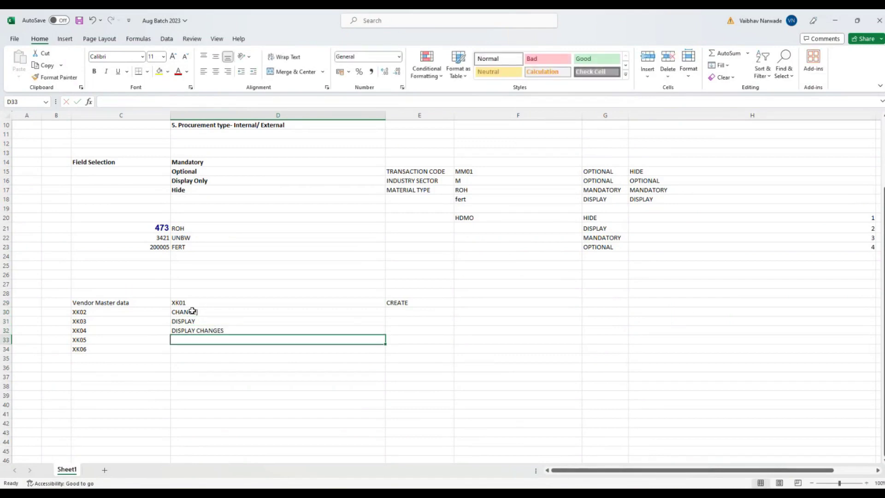
Step: Enter the descriptions BLOCK UNBLOCK and DELETE in column D beside the codes XK05 and XK06
{"action": "type", "text": "BLOCL"}
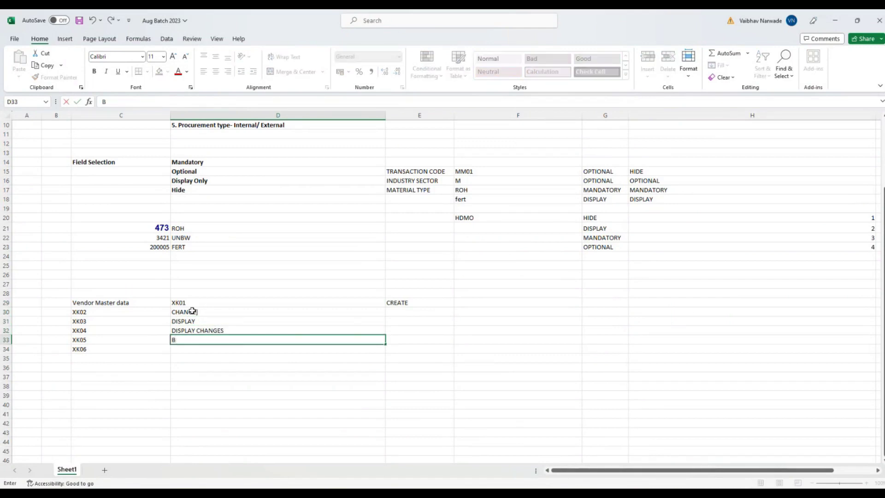
{"action": "key", "text": "BackSpace"}
{"action": "type", "text": "K UNBLOCK"}
{"action": "key", "text": "Return"}
{"action": "type", "text": "DELETE"}
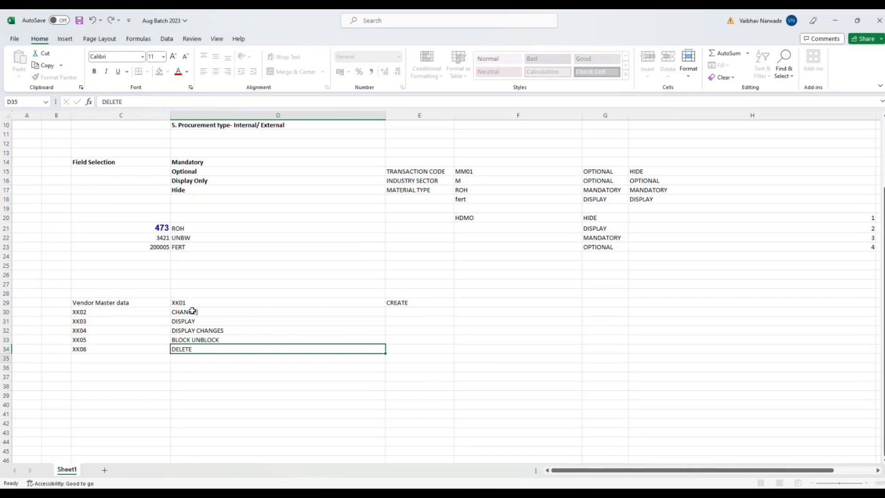
{"action": "key", "text": "Return"}
Step: Move the XK02 to XK06 codes and their descriptions from C30:D34 to D30:E34, aligned under XK01 and CREATE
{"action": "left_click_drag", "start_coordinate": [117, 312], "coordinate": [312, 350]}
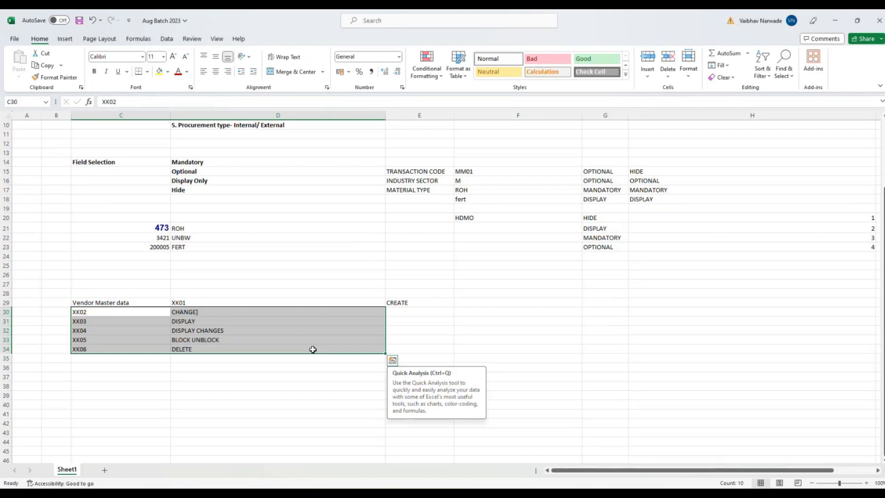
{"action": "key", "text": "ctrl+c"}
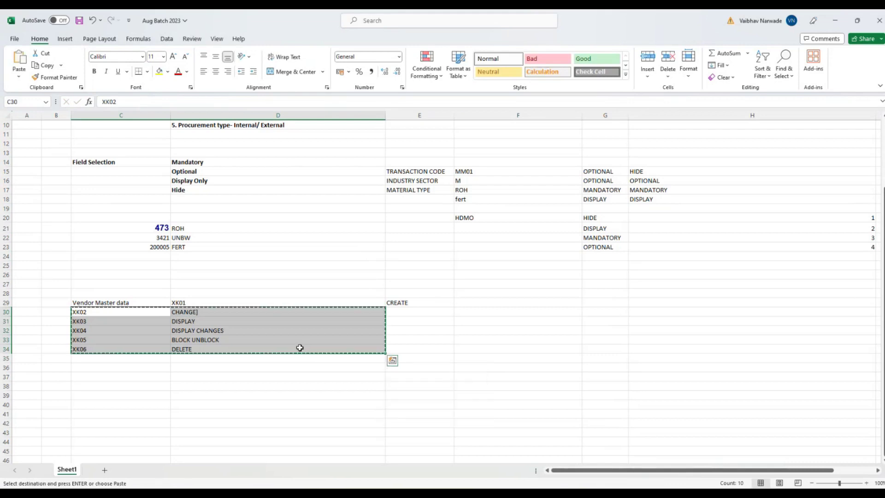
{"action": "left_click", "coordinate": [233, 312]}
{"action": "key", "text": "ctrl+v"}
{"action": "left_click", "coordinate": [259, 405]}
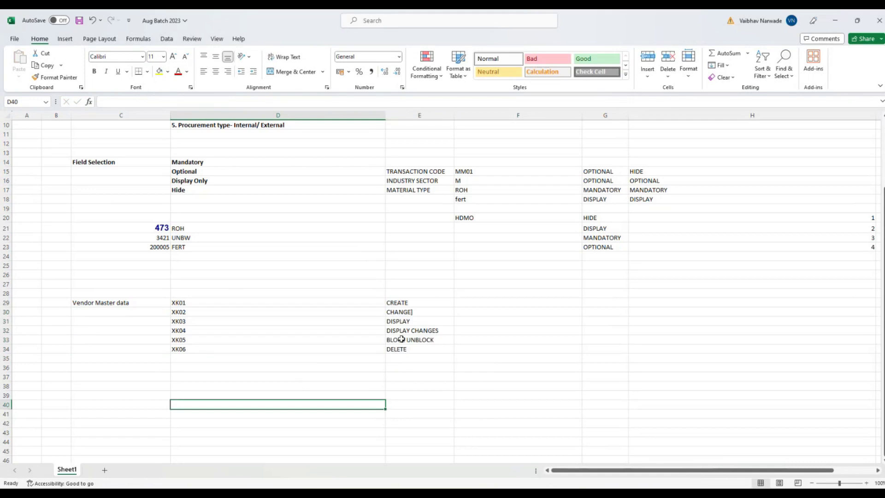
Step: Go through the vendor master transaction codes XK01 to XK06 in column D and the description beside XK05
{"action": "left_click", "coordinate": [288, 321]}
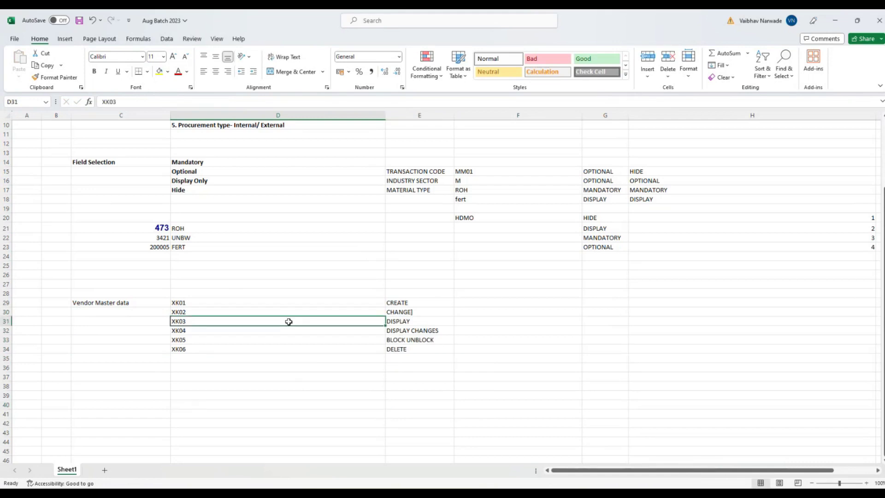
{"action": "left_click", "coordinate": [322, 345]}
{"action": "left_click", "coordinate": [292, 342]}
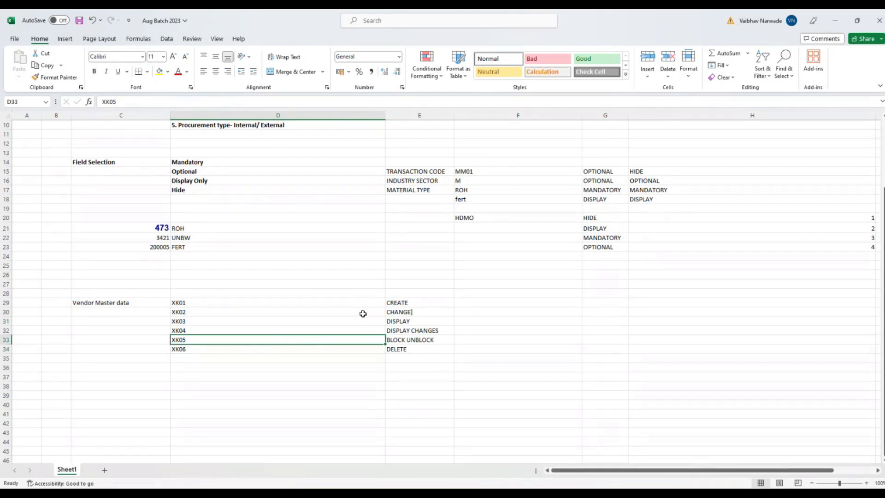
{"action": "left_click", "coordinate": [204, 306]}
{"action": "left_click", "coordinate": [204, 313]}
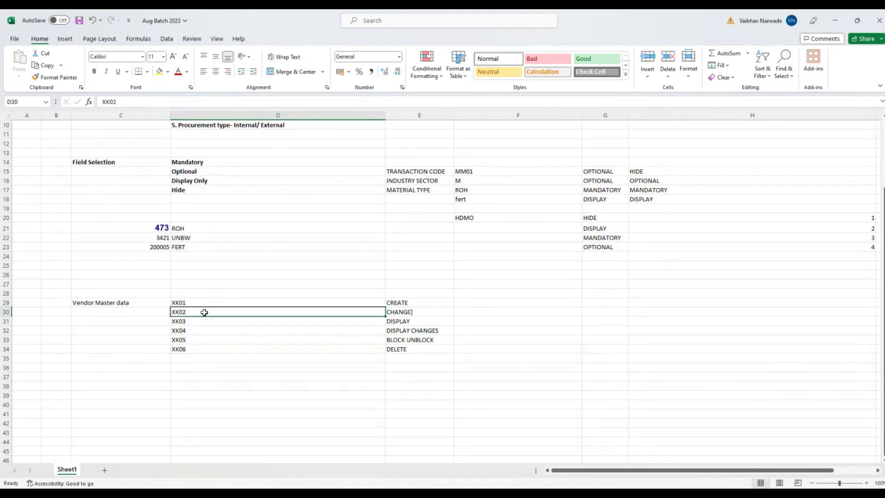
{"action": "left_click", "coordinate": [201, 320]}
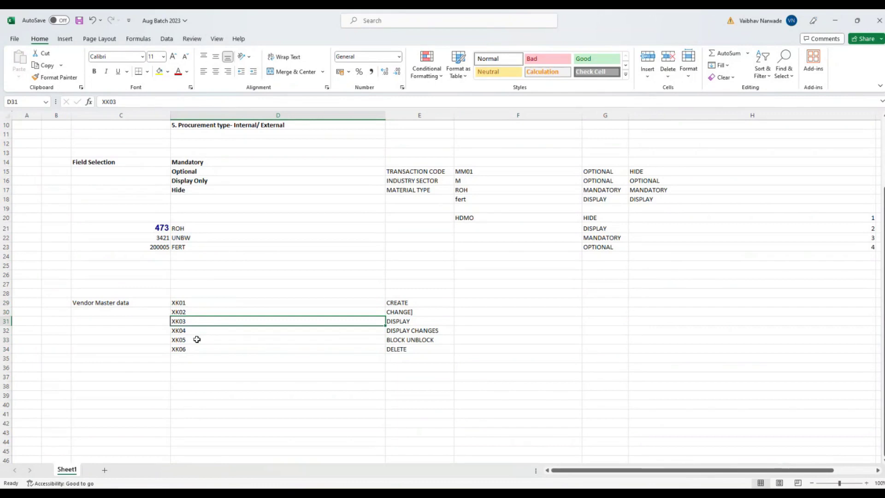
{"action": "left_click", "coordinate": [196, 330]}
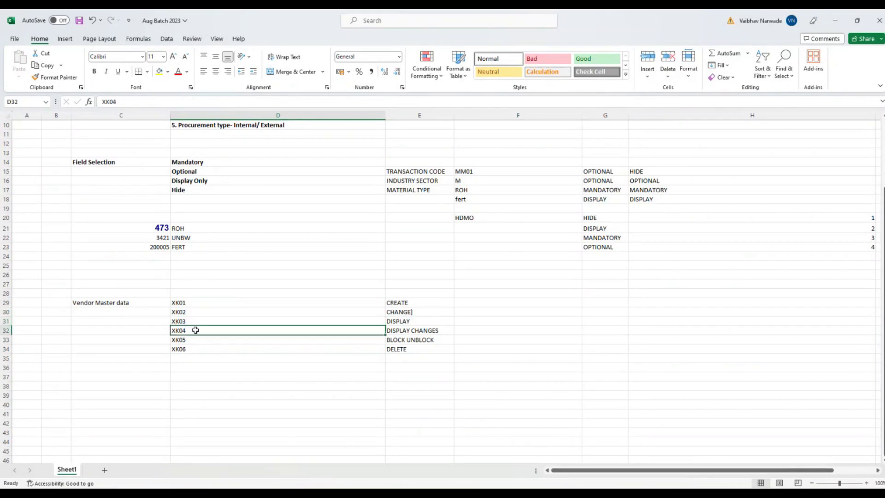
{"action": "left_click", "coordinate": [183, 352]}
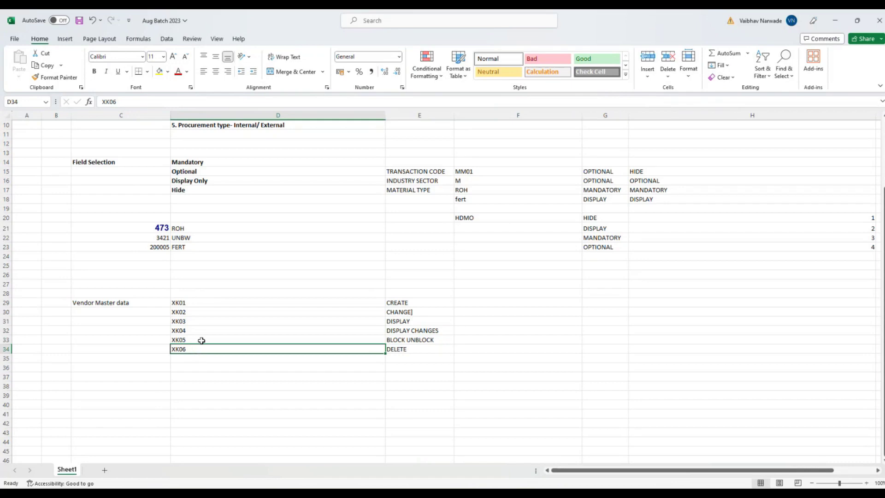
{"action": "left_click", "coordinate": [202, 341]}
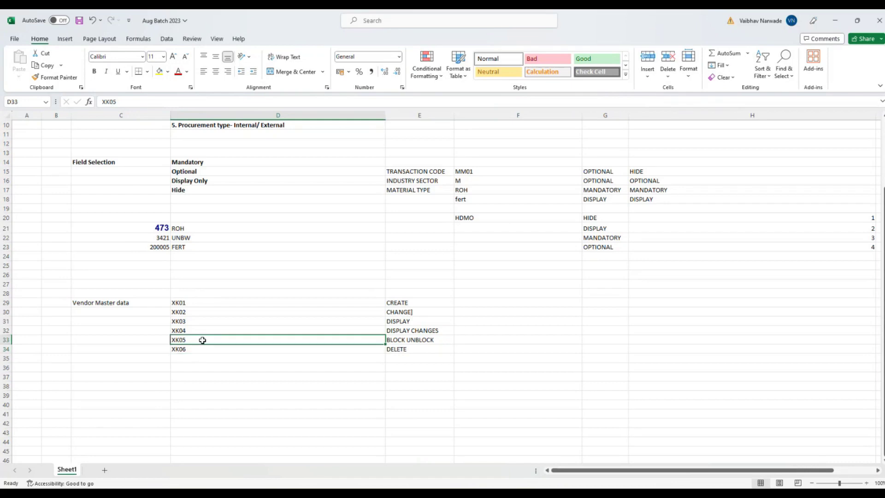
{"action": "left_click", "coordinate": [423, 341]}
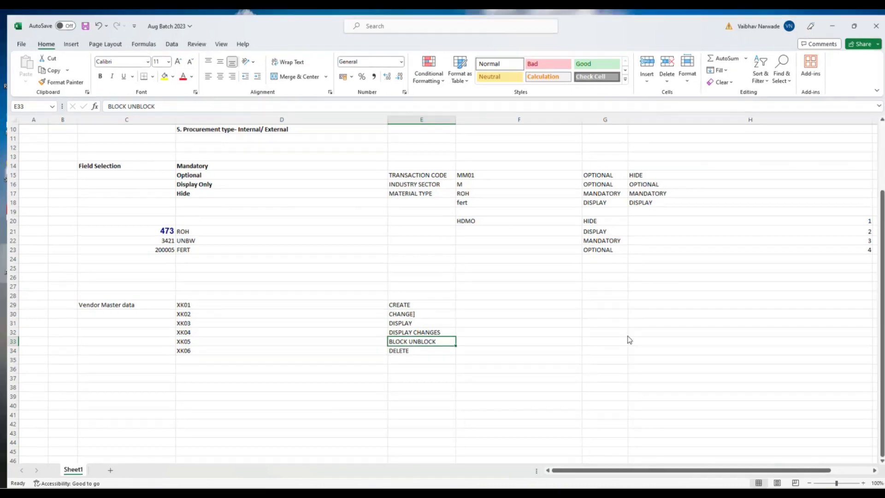
Step: Switch to SAP Logon and open the sap mm connection
{"action": "key", "text": "super+d"}
{"action": "key", "text": "s"}
{"action": "key", "text": "Return"}
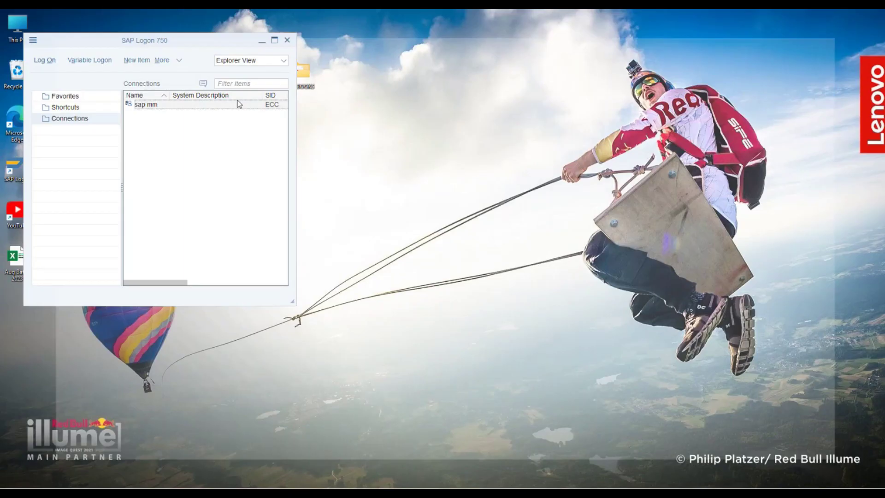
{"action": "double_click", "coordinate": [239, 104]}
Step: Try to log on to SAP client 800 with the account password
{"action": "left_click", "coordinate": [126, 131]}
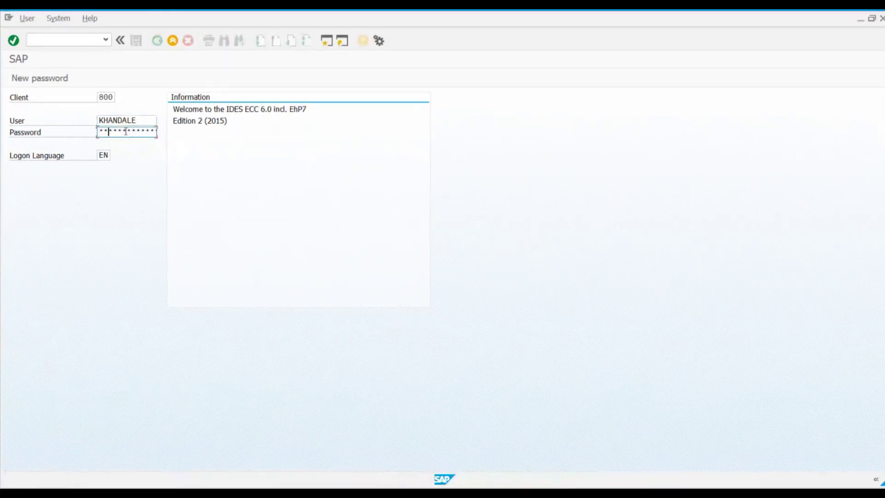
{"action": "type", "text": "******"}
{"action": "key", "text": "Return"}
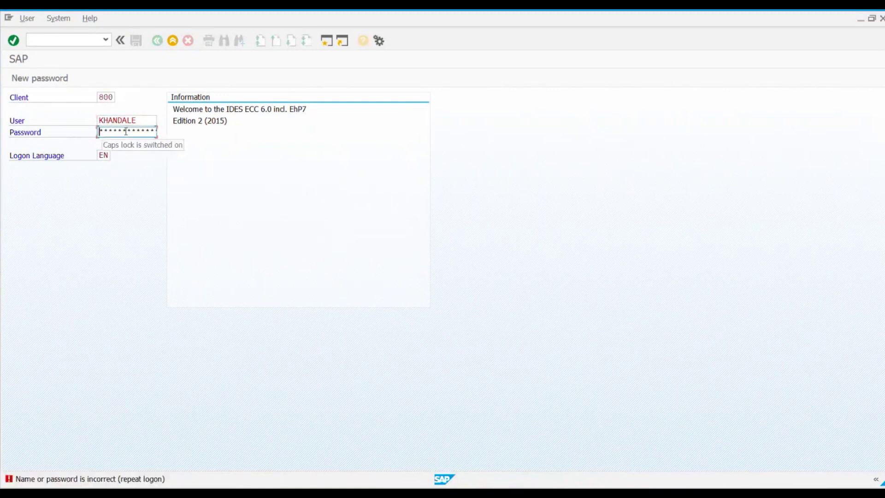
Step: Turn caps lock off, enter the account password again and log on to SAP
{"action": "key", "text": "Caps_Lock"}
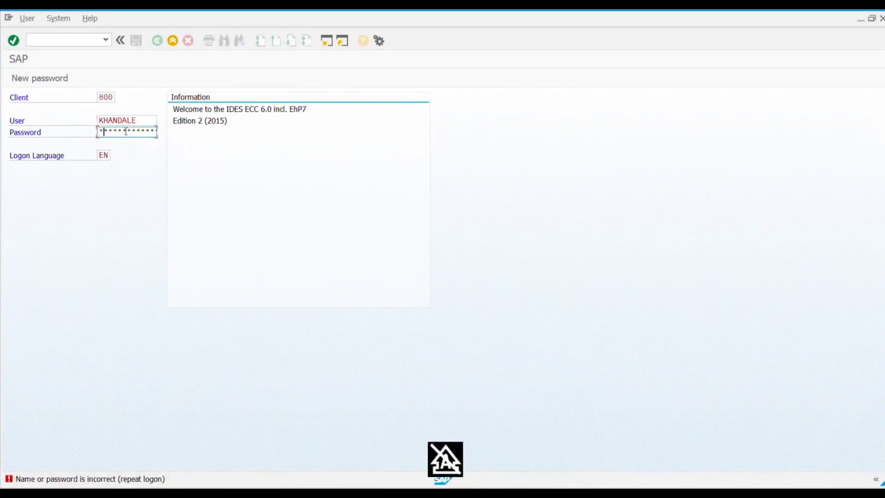
{"action": "key", "text": "Right"}
{"action": "key", "text": "Right"}
{"action": "key", "text": "Right"}
{"action": "key", "text": "Right"}
{"action": "key", "text": "Right"}
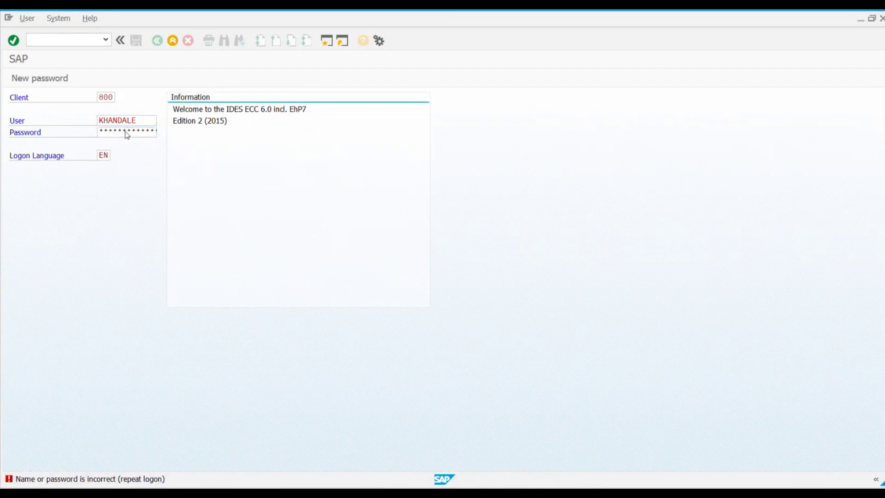
{"action": "key", "text": "Return"}
{"action": "key", "text": "Return"}
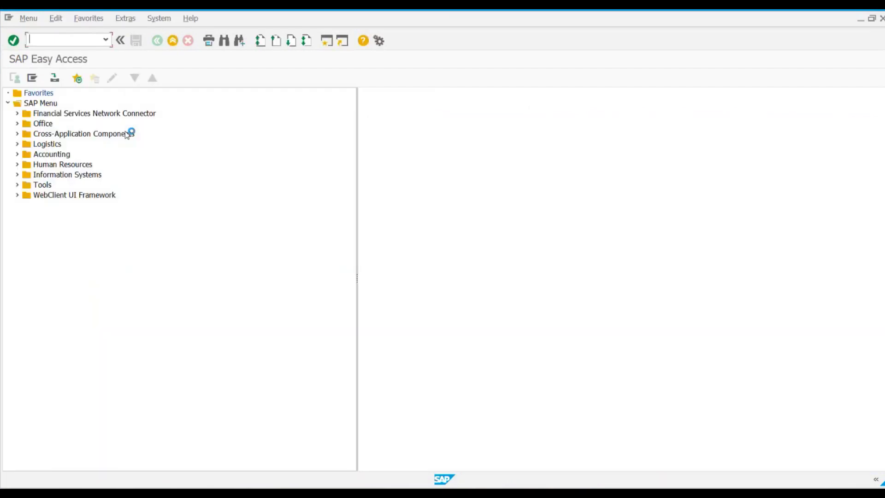
Step: Start transaction xk01 to reach the initial screen for creating a vendor
{"action": "type", "text": "xk01"}
{"action": "key", "text": "Return"}
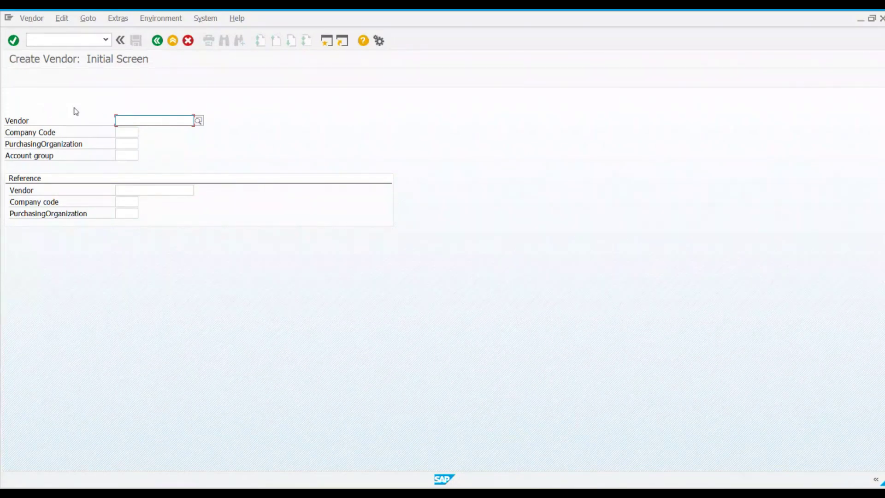
Step: Switch to the Aug Batch 2023 workbook in Excel and enter Finanace in F29 and Purchasing dept in G29
{"action": "left_click", "coordinate": [602, 494]}
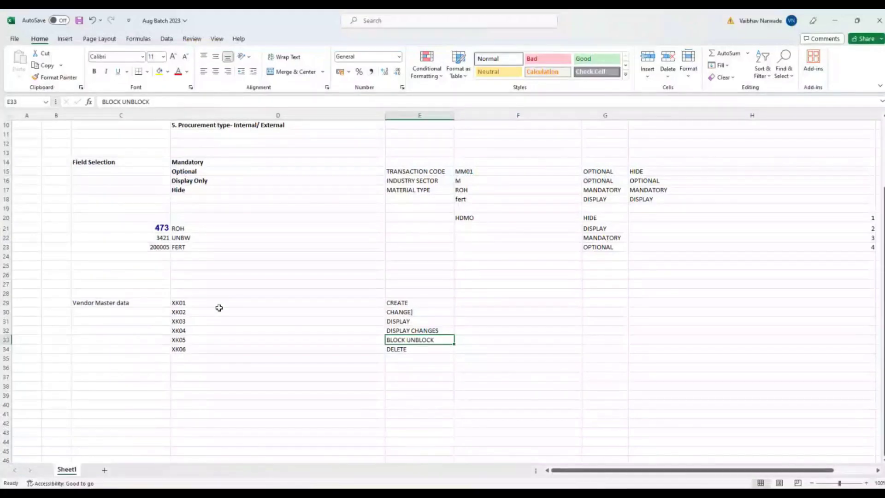
{"action": "left_click", "coordinate": [563, 303]}
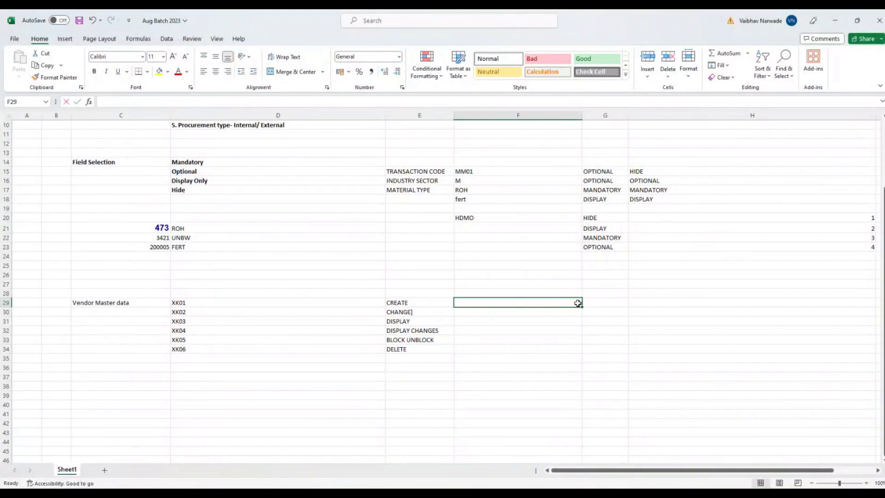
{"action": "type", "text": "Finanace"}
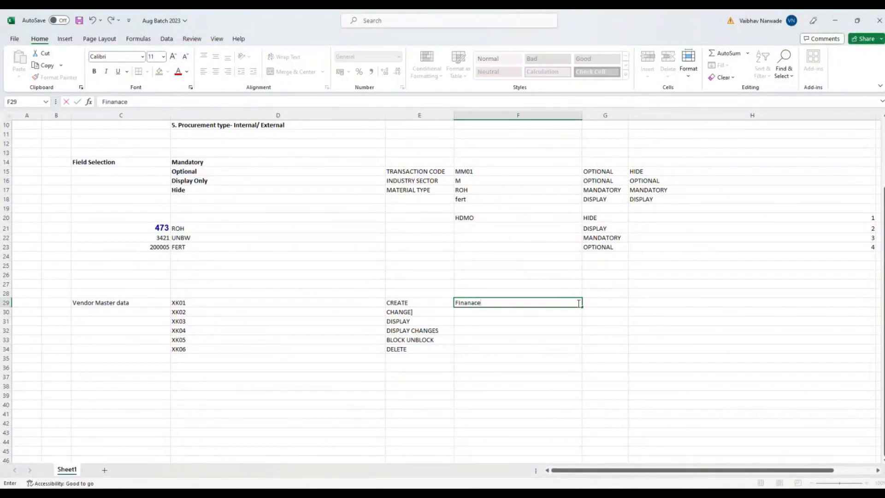
{"action": "key", "text": "Tab"}
{"action": "type", "text": "Purchasing dept"}
{"action": "key", "text": "Return"}
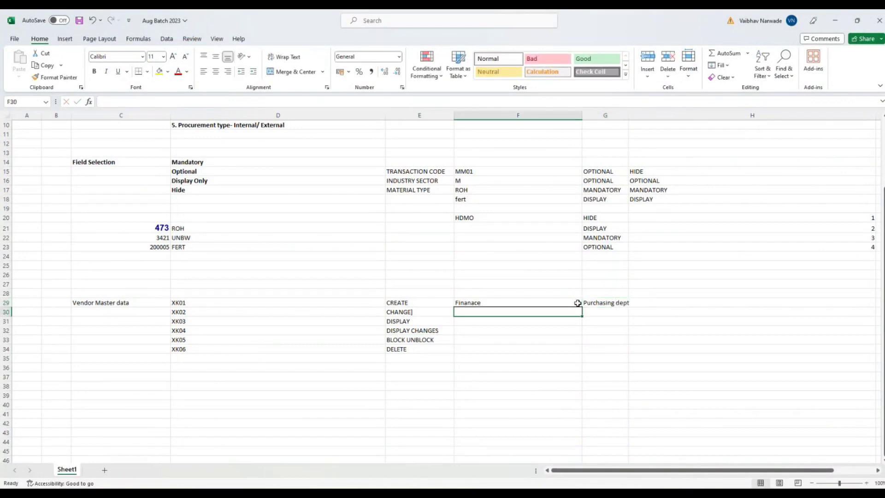
Step: Make the department headings in F29:G29 bold and autofit the width of column G
{"action": "left_click_drag", "start_coordinate": [576, 303], "coordinate": [600, 305]}
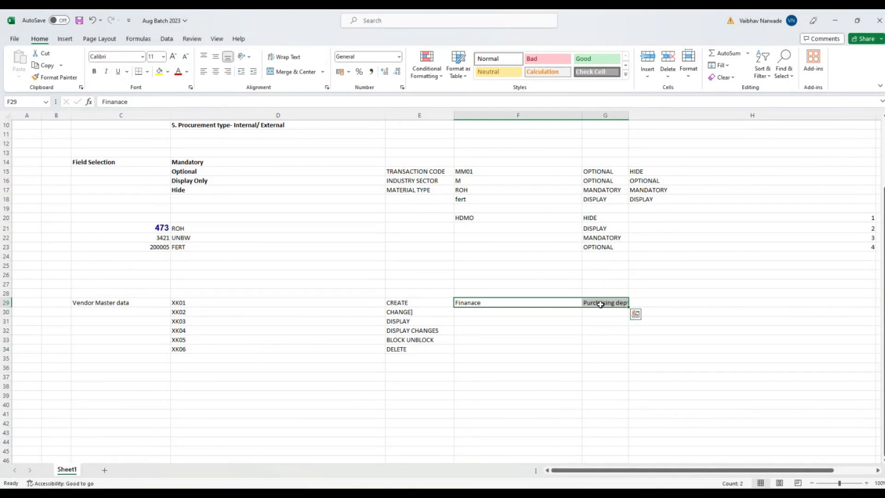
{"action": "key", "text": "ctrl+b"}
{"action": "left_click", "coordinate": [588, 331]}
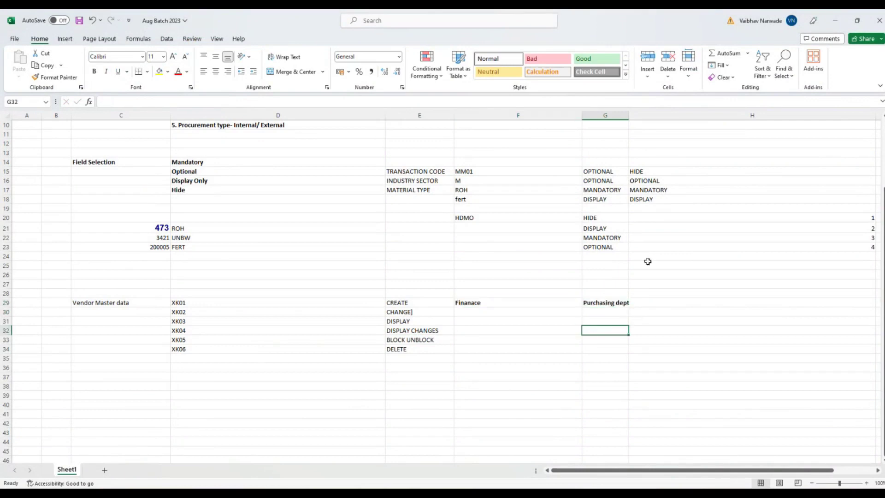
{"action": "double_click", "coordinate": [628, 115]}
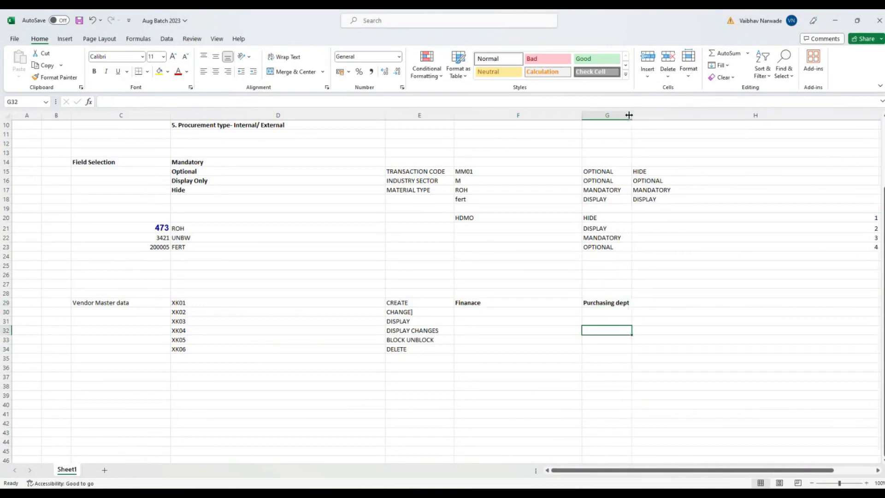
{"action": "left_click", "coordinate": [672, 319]}
Step: Enter Paying the vendor in F30 and Purchasing order in G30, and widen column G to fit its text
{"action": "left_click", "coordinate": [541, 311]}
{"action": "type", "text": "Pa"}
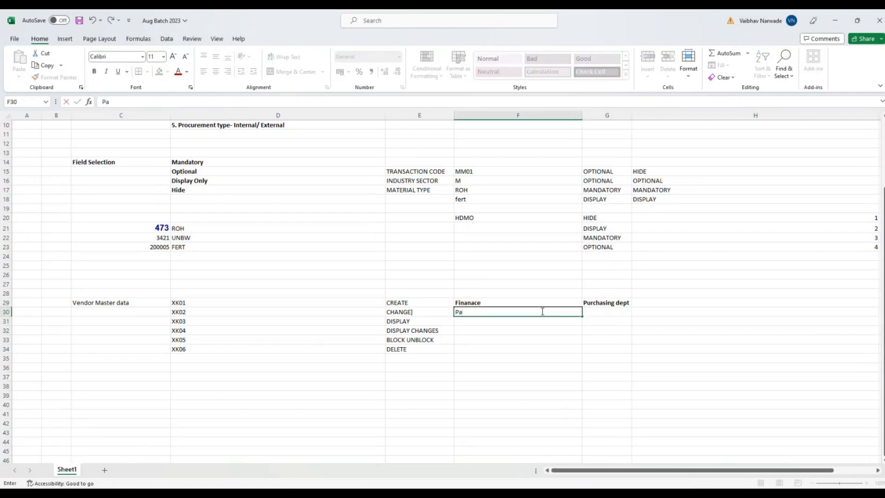
{"action": "type", "text": "ying the vendor"}
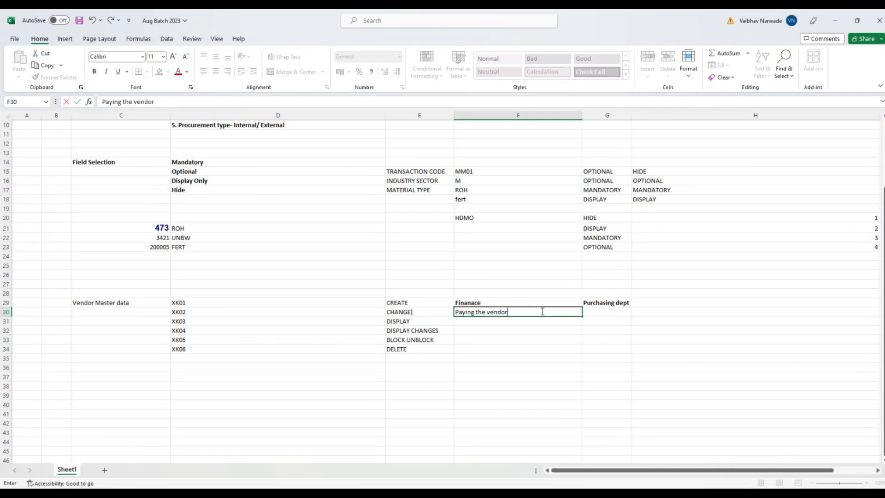
{"action": "key", "text": "Tab"}
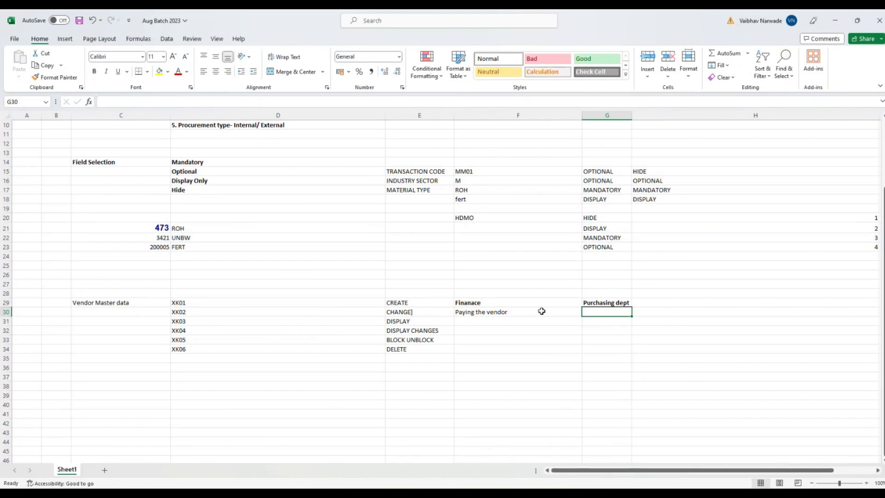
{"action": "type", "text": "Pur"}
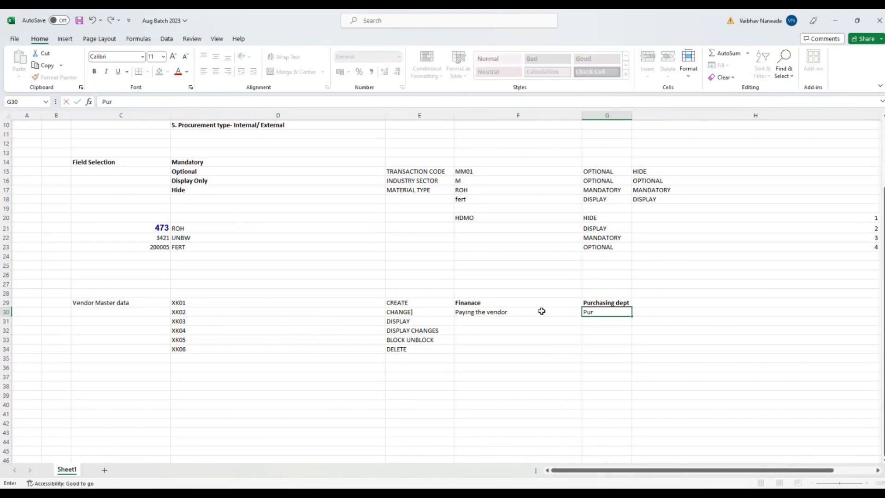
{"action": "type", "text": "chasing order"}
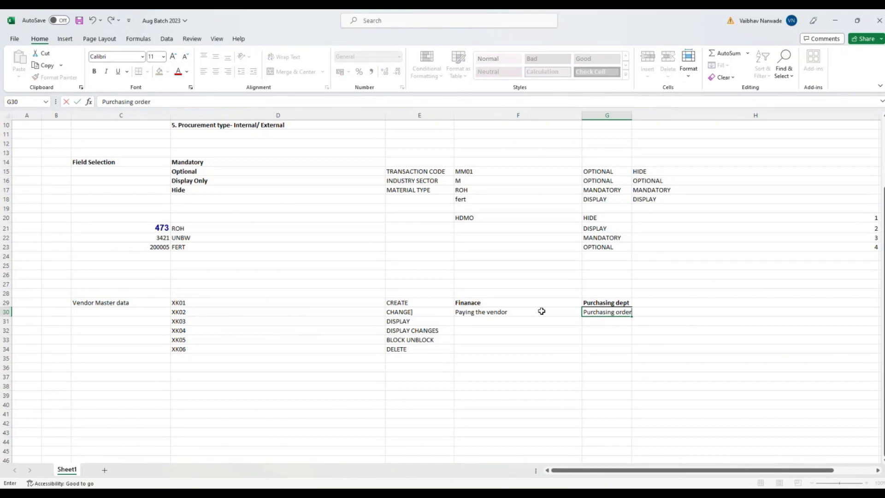
{"action": "key", "text": "Tab"}
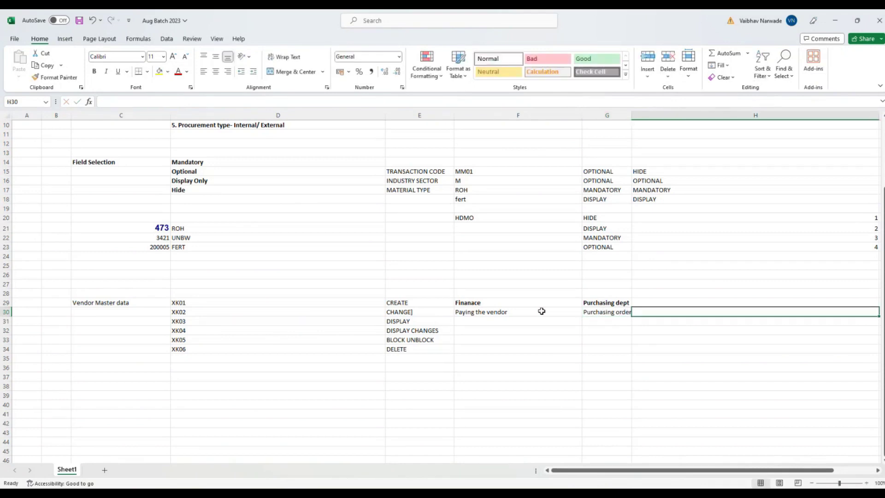
{"action": "left_click", "coordinate": [608, 312]}
{"action": "left_click_drag", "start_coordinate": [631, 118], "coordinate": [649, 118]}
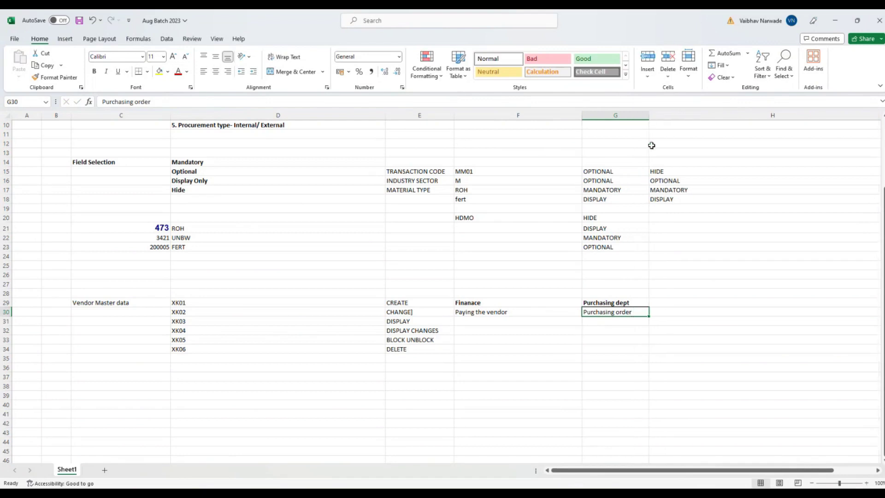
{"action": "left_click", "coordinate": [639, 333]}
{"action": "left_click_drag", "start_coordinate": [638, 303], "coordinate": [638, 312]}
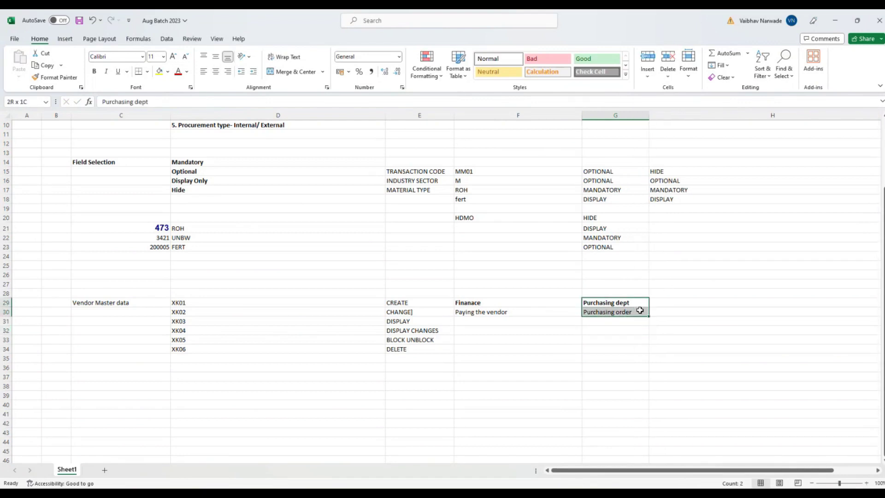
{"action": "left_click", "coordinate": [629, 321]}
{"action": "left_click", "coordinate": [538, 311]}
{"action": "left_click", "coordinate": [540, 304]}
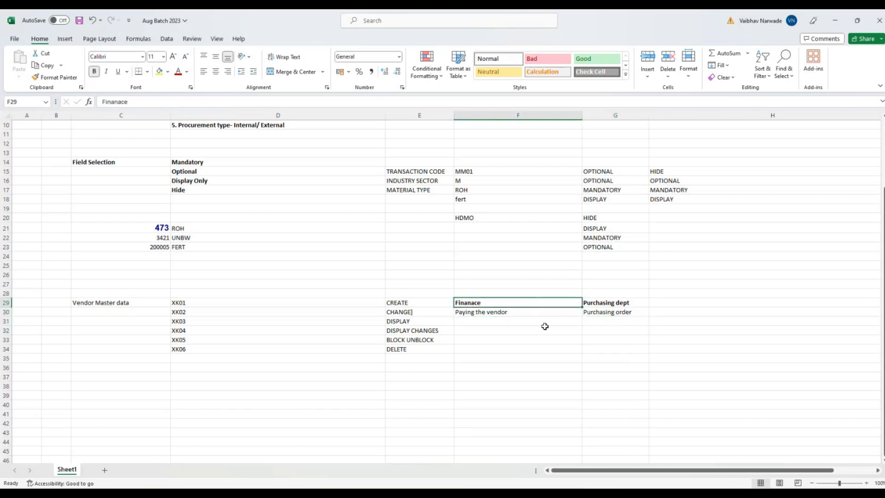
{"action": "left_click_drag", "start_coordinate": [579, 304], "coordinate": [600, 303]}
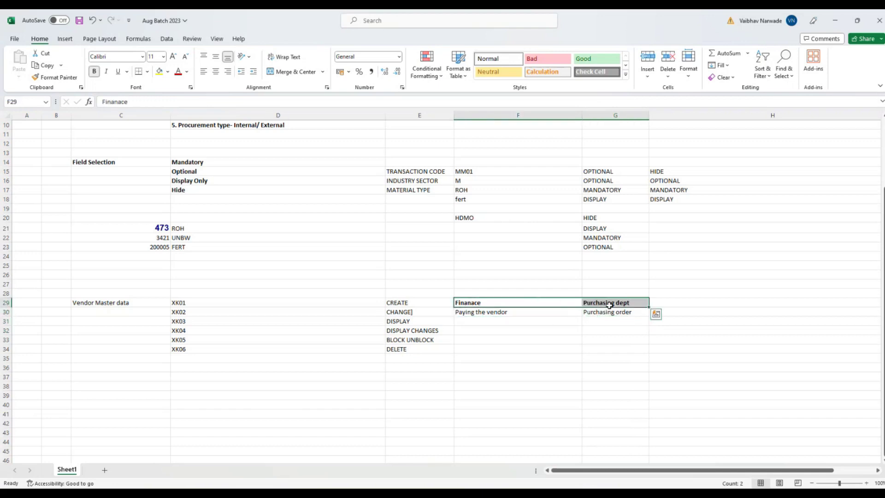
{"action": "left_click", "coordinate": [604, 328]}
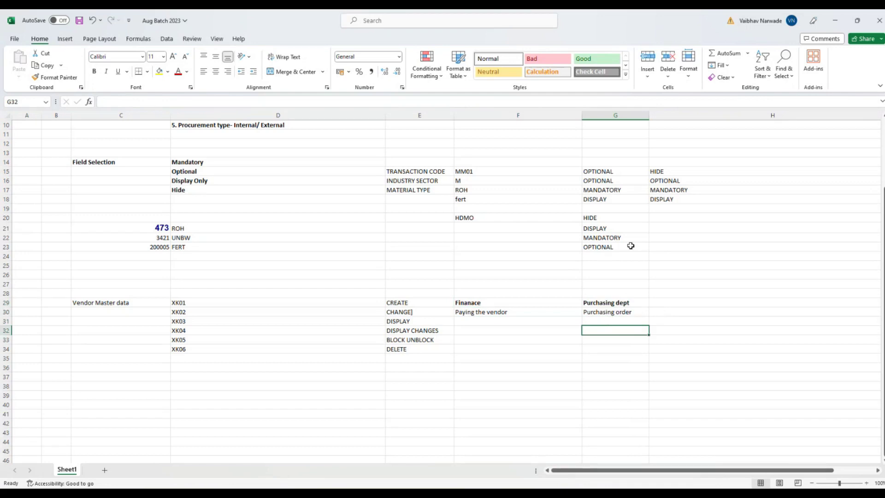
Step: Switch to the SAP Create Vendor initial screen and examine the Company Code and PurchasingOrganization fields
{"action": "double_click", "coordinate": [829, 23]}
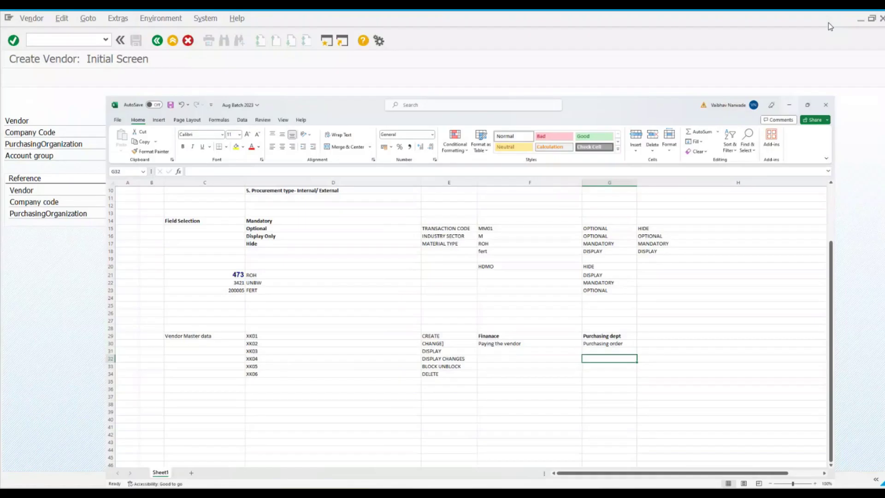
{"action": "left_click", "coordinate": [829, 23]}
{"action": "left_click", "coordinate": [121, 134]}
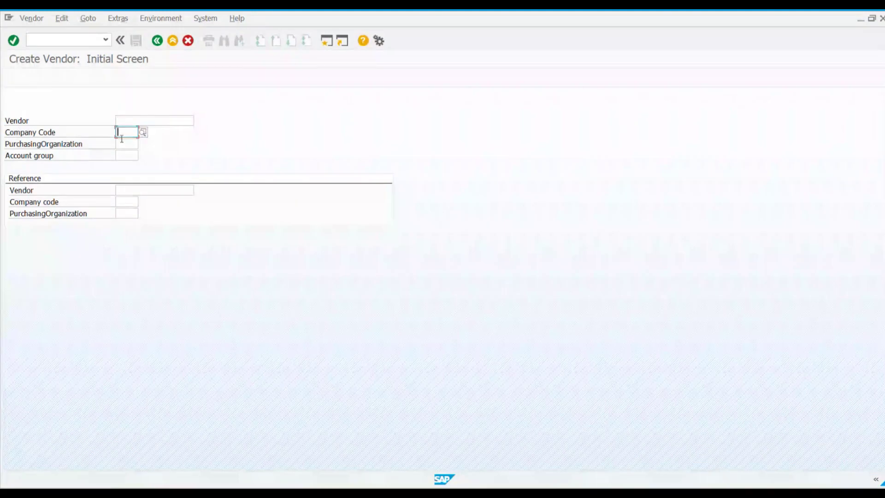
{"action": "left_click", "coordinate": [122, 140]}
{"action": "left_click", "coordinate": [8, 135]}
Step: Switch back to the Aug Batch 2023 workbook in Excel and list MM, Client, Plant and Storage location in B18:B21
{"action": "key", "text": "alt+Tab"}
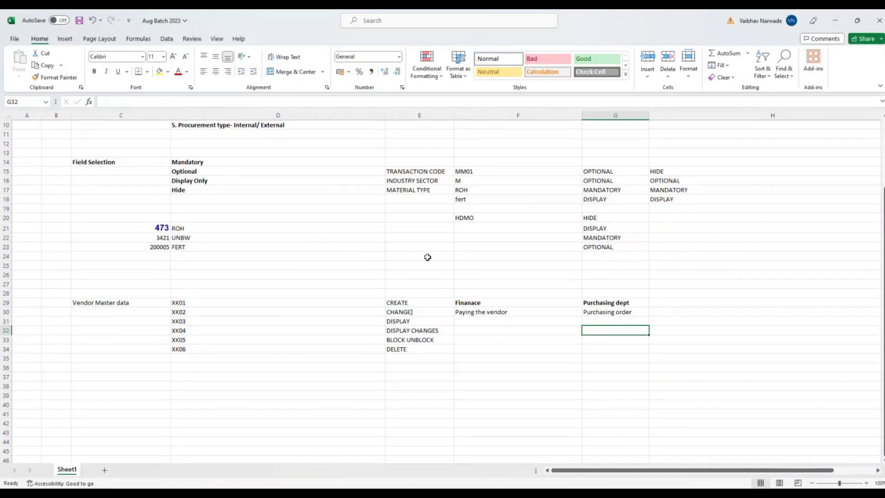
{"action": "left_click", "coordinate": [55, 206]}
{"action": "type", "text": "Client"}
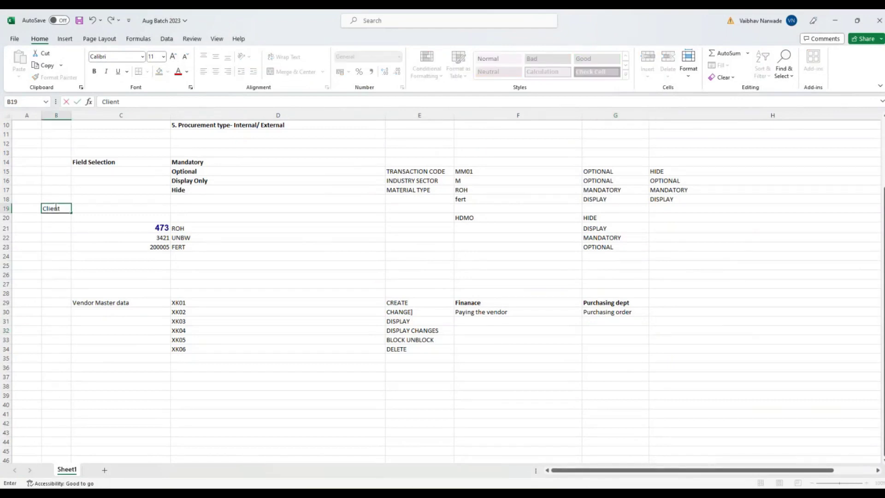
{"action": "key", "text": "Return"}
{"action": "type", "text": "Plant"}
{"action": "key", "text": "Return"}
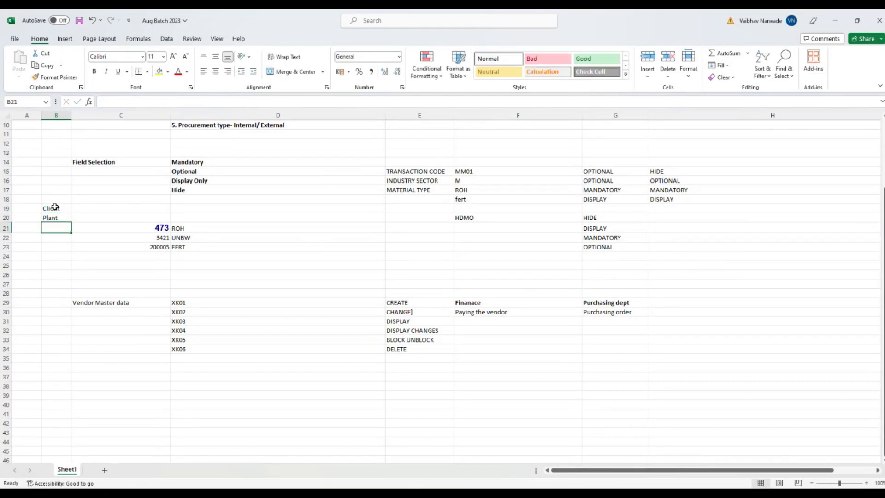
{"action": "type", "text": "Storage"}
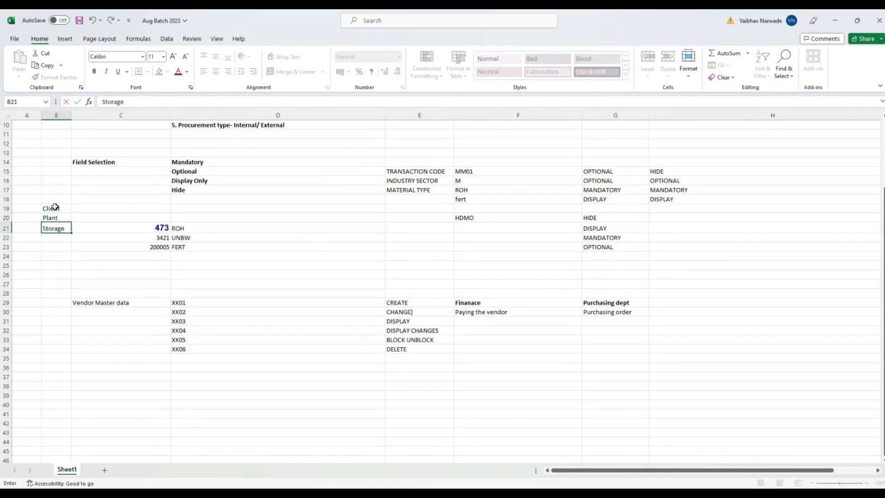
{"action": "type", "text": " location"}
{"action": "key", "text": "Return"}
{"action": "left_click", "coordinate": [65, 196]}
{"action": "type", "text": "MM"}
{"action": "key", "text": "Return"}
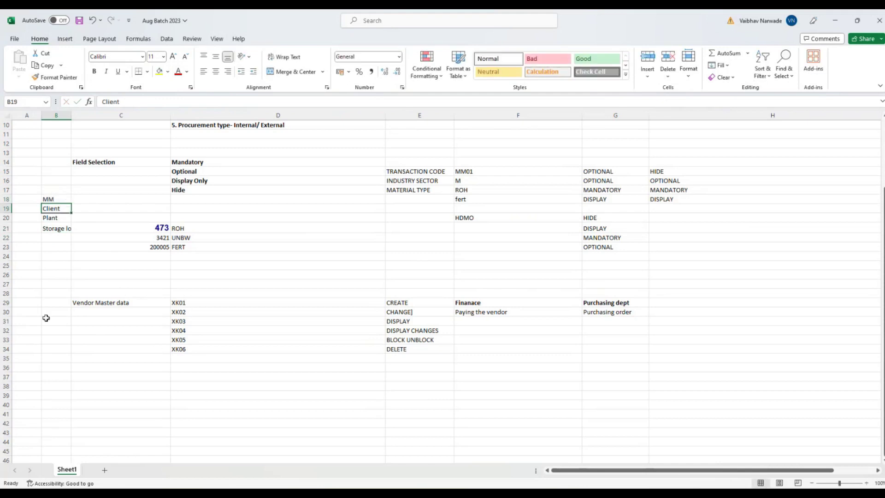
Step: Enter the heading Org Levels in B29, beside Vendor Master data
{"action": "left_click", "coordinate": [44, 300]}
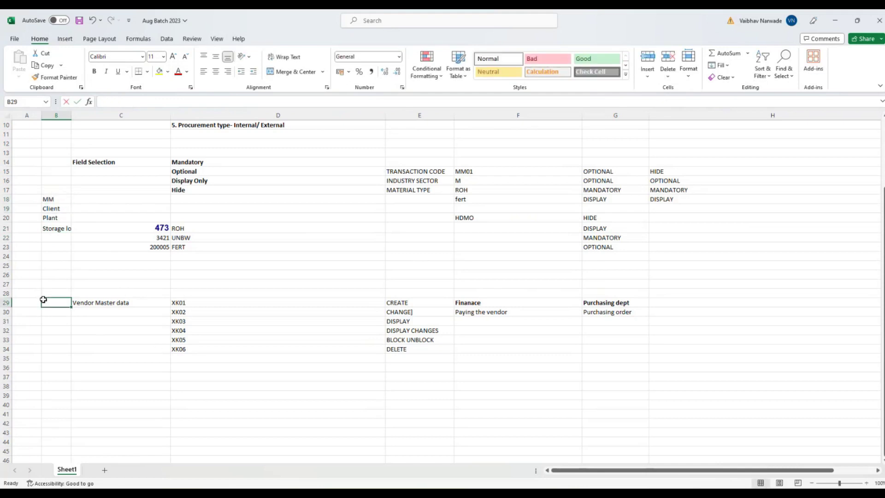
{"action": "type", "text": "Org E"}
{"action": "key", "text": "BackSpace"}
{"action": "key", "text": "BackSpace"}
{"action": "type", "text": "Level:"}
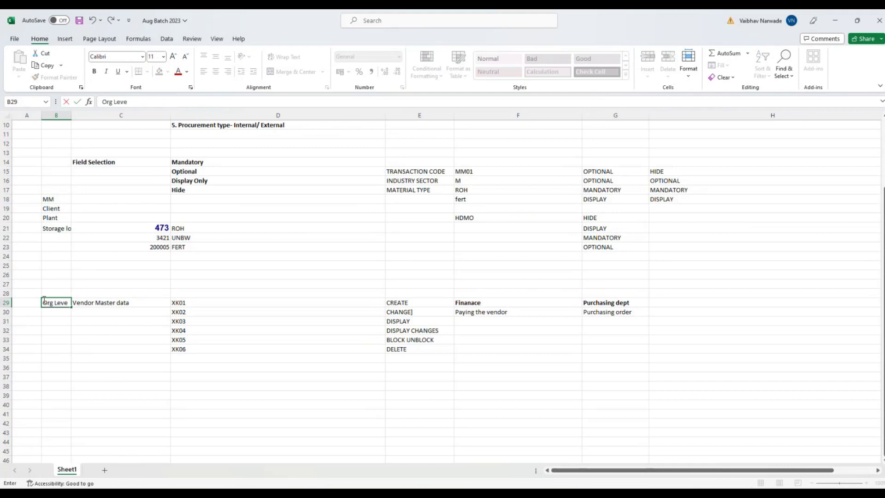
{"action": "key", "text": "Return"}
Step: Enter Client in B30 and Company code in B31, and autofit the width of column B
{"action": "type", "text": "\\"}
{"action": "key", "text": "BackSpace"}
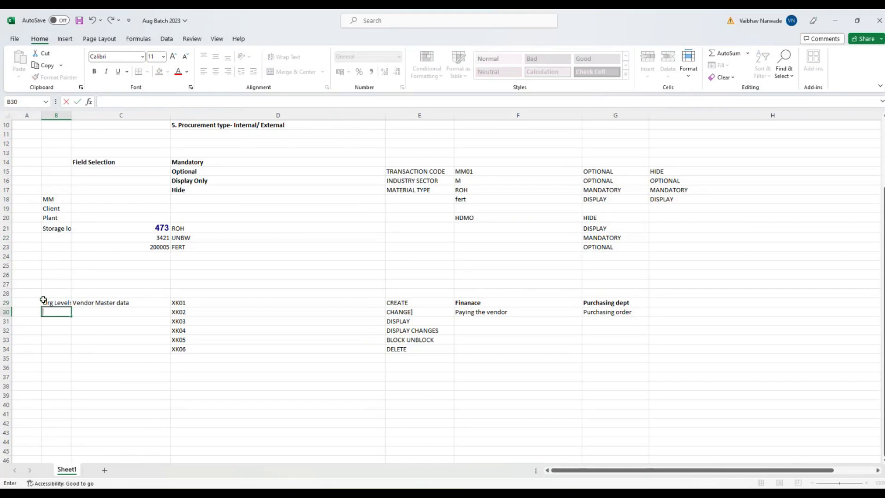
{"action": "type", "text": "Client"}
{"action": "key", "text": "Return"}
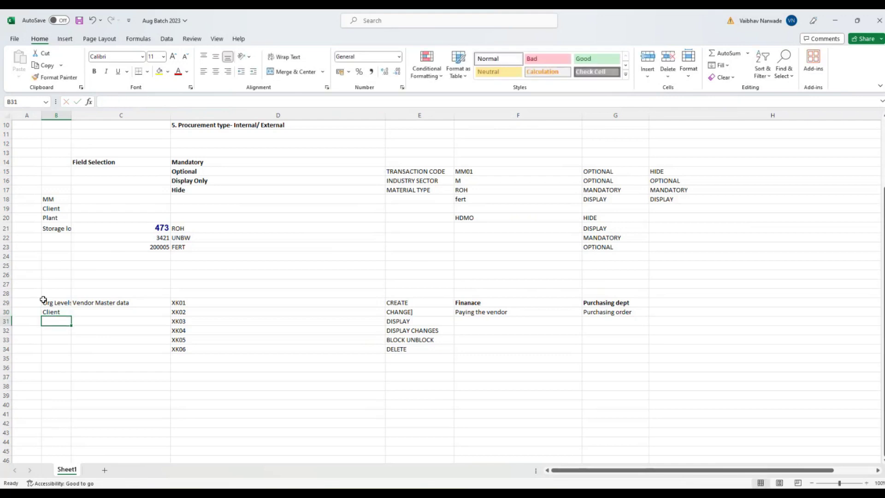
{"action": "type", "text": "Compa"}
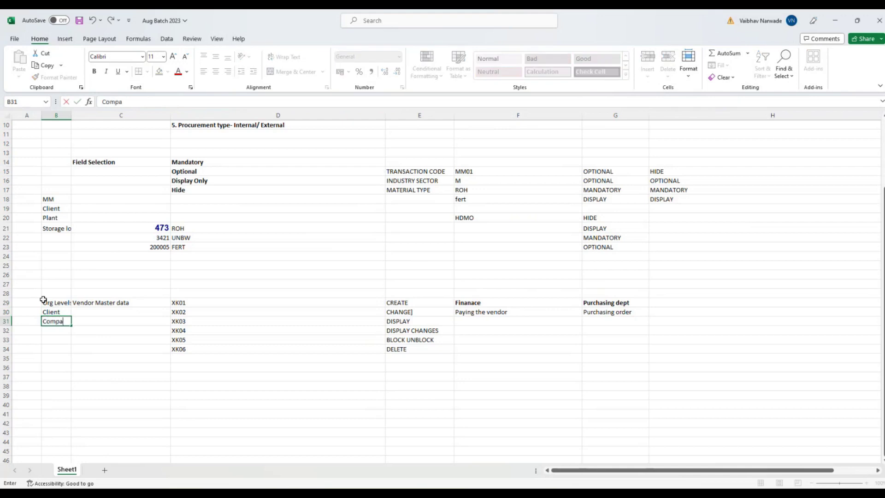
{"action": "type", "text": "ny code"}
{"action": "key", "text": "Tab"}
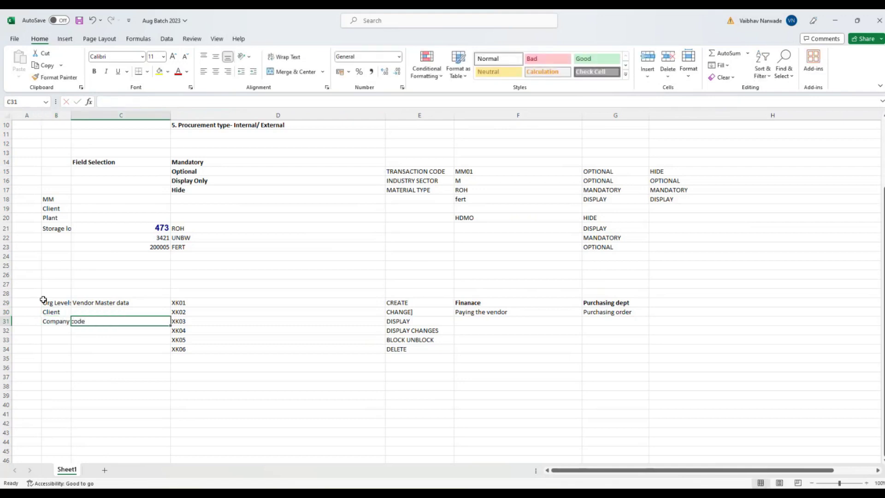
{"action": "double_click", "coordinate": [72, 113]}
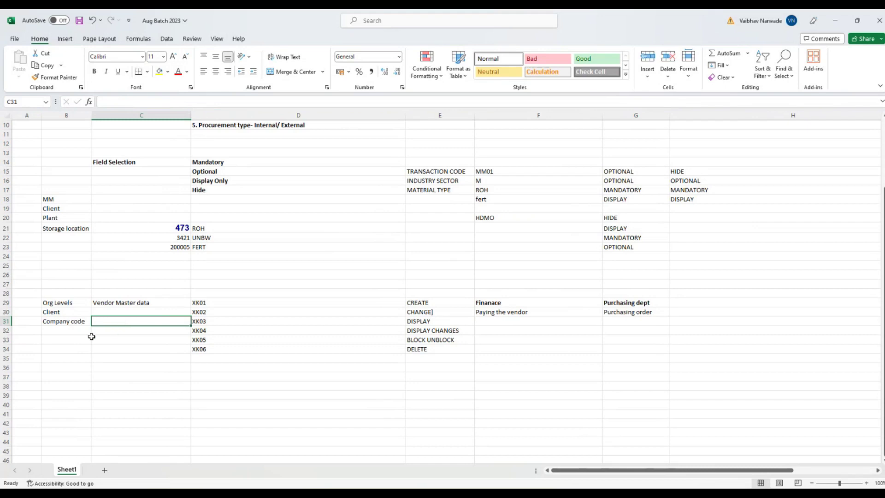
Step: Add Purchasing org in B32 and Plant/Vendor subrange level in B33 to the organisational levels list
{"action": "double_click", "coordinate": [66, 331]}
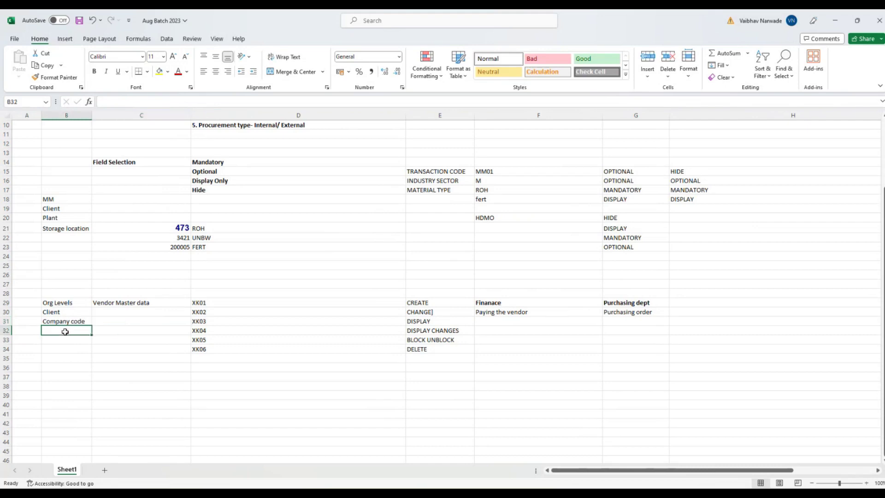
{"action": "type", "text": "Purchasing org"}
{"action": "key", "text": "Return"}
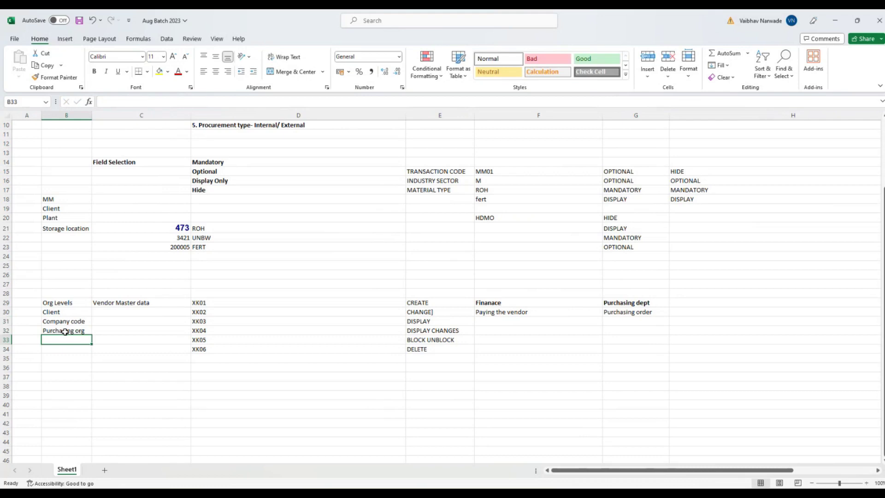
{"action": "type", "text": "Plant"}
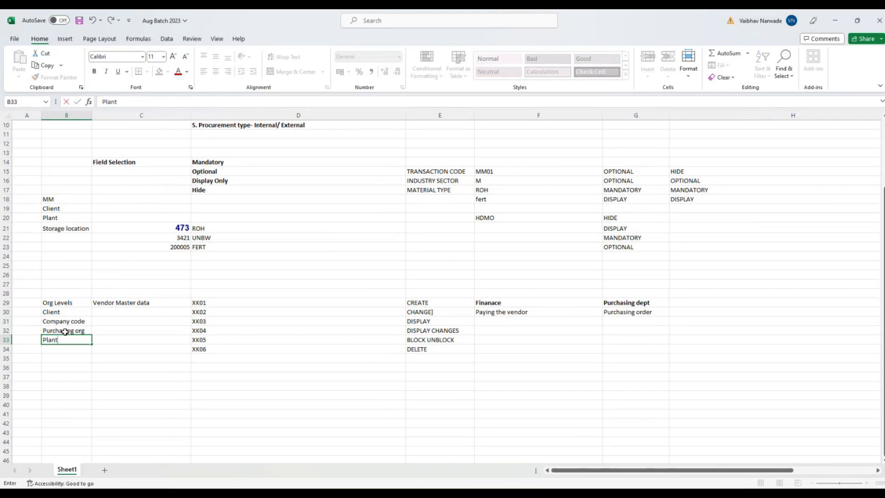
{"action": "type", "text": "/Vendor subrange "}
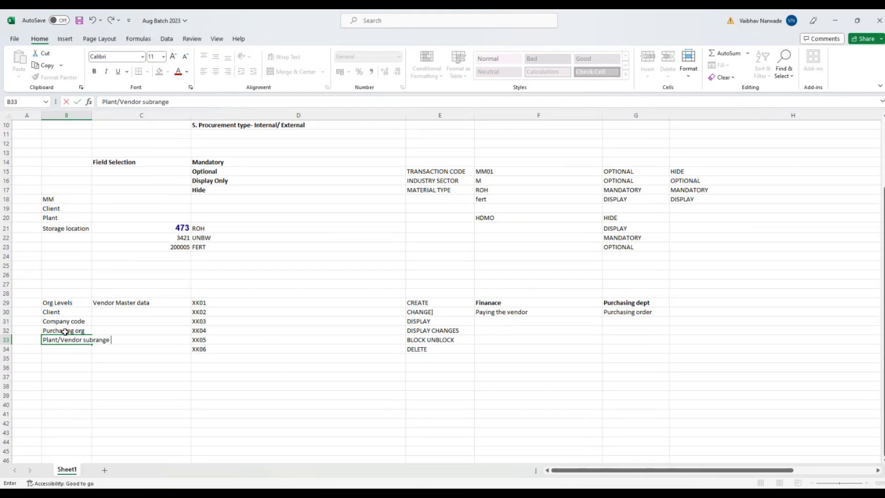
{"action": "type", "text": "level"}
{"action": "key", "text": "Return"}
{"action": "left_click", "coordinate": [224, 272]}
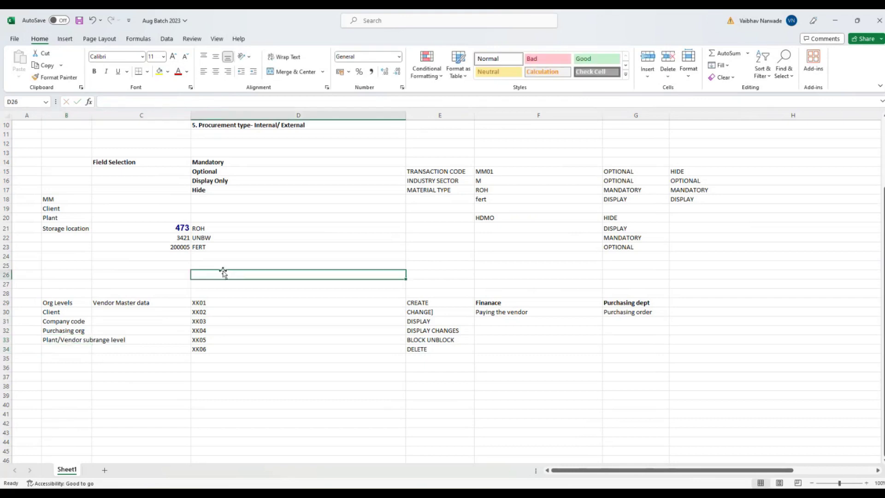
Step: Make the Org Levels heading and its four entries in B29:B33 bold, and widen column B
{"action": "left_click", "coordinate": [62, 304]}
{"action": "key", "text": "ctrl+b"}
{"action": "left_click_drag", "start_coordinate": [92, 115], "coordinate": [106, 115]}
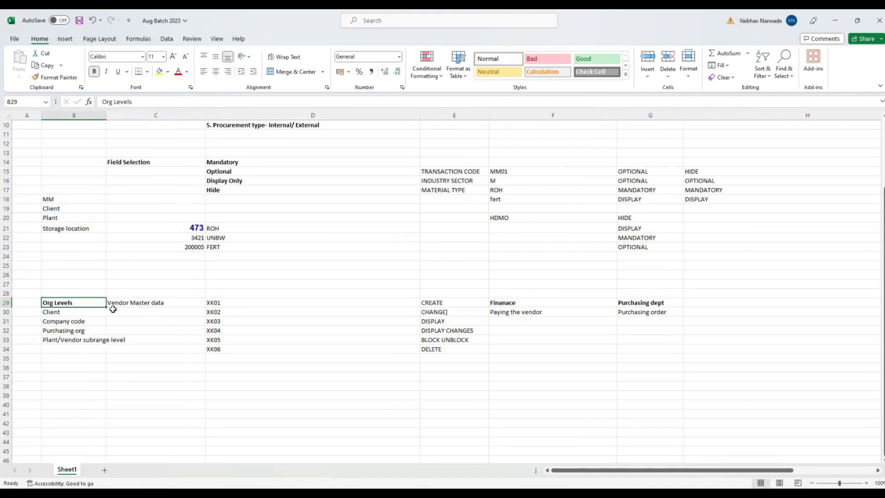
{"action": "left_click_drag", "start_coordinate": [89, 314], "coordinate": [92, 342]}
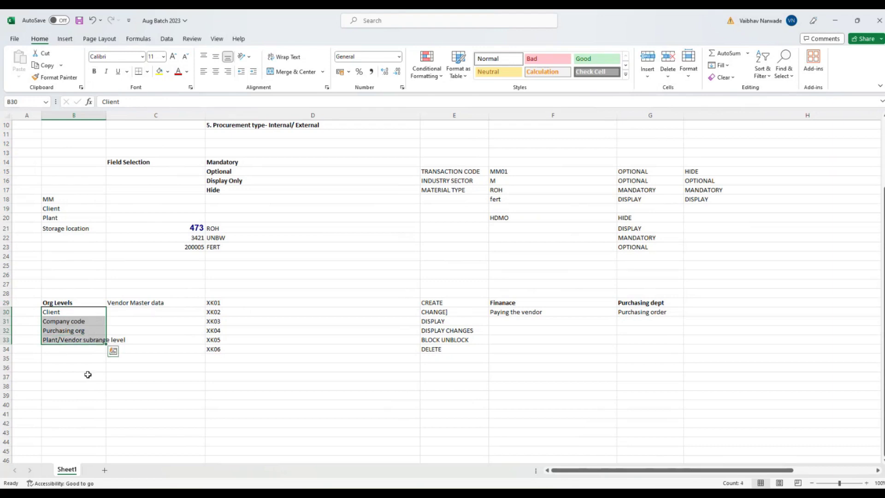
{"action": "key", "text": "ctrl+b"}
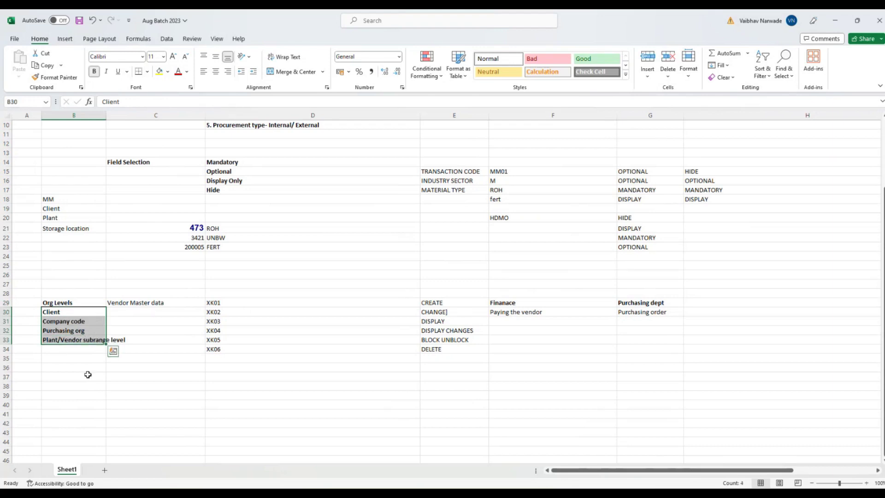
{"action": "left_click", "coordinate": [88, 375]}
{"action": "left_click_drag", "start_coordinate": [107, 115], "coordinate": [117, 115]}
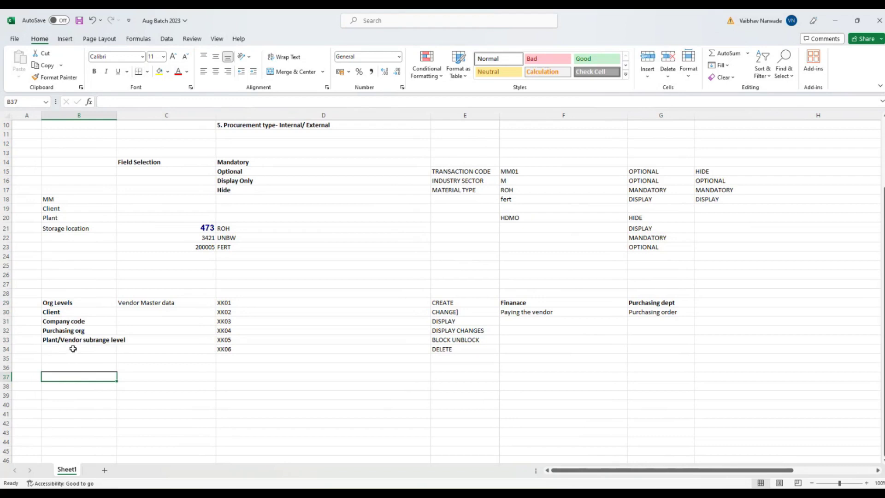
Step: Switch to SAP and examine the Vendor, Company Code, Purchasing Organization and Account group fields on the Create Vendor initial screen
{"action": "left_click", "coordinate": [834, 21]}
{"action": "left_click", "coordinate": [176, 117]}
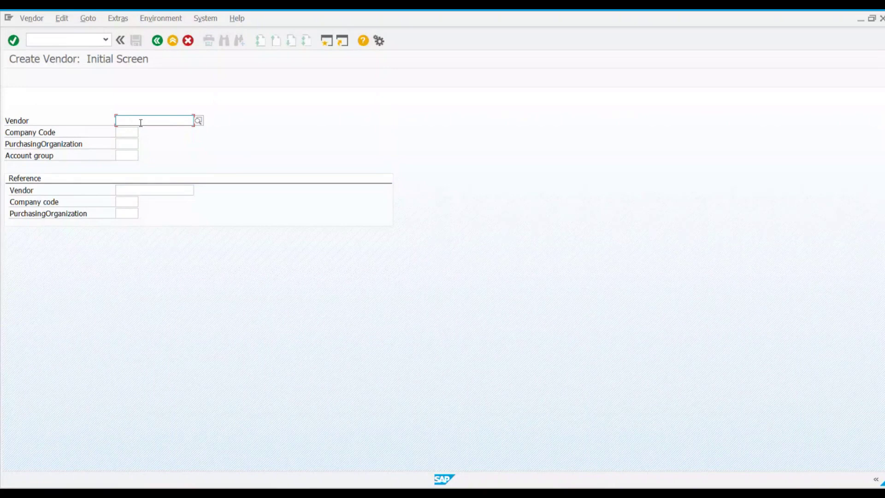
{"action": "left_click", "coordinate": [127, 134]}
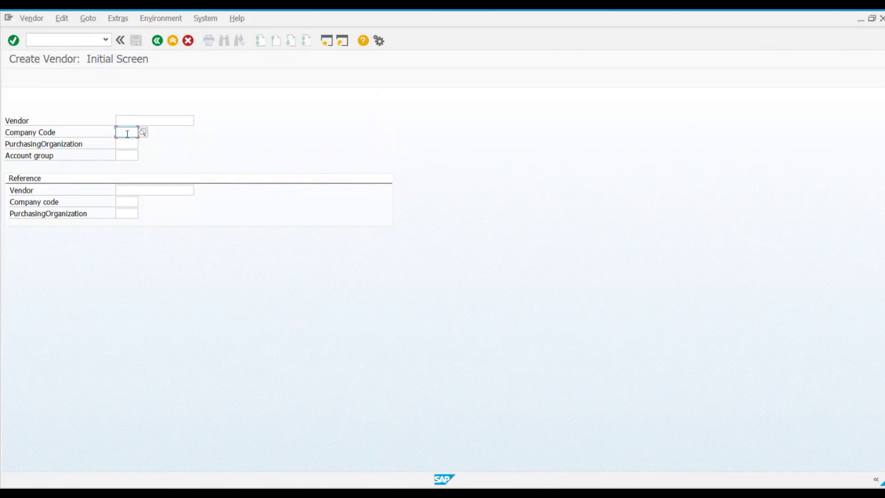
{"action": "left_click", "coordinate": [120, 143]}
{"action": "left_click", "coordinate": [130, 158]}
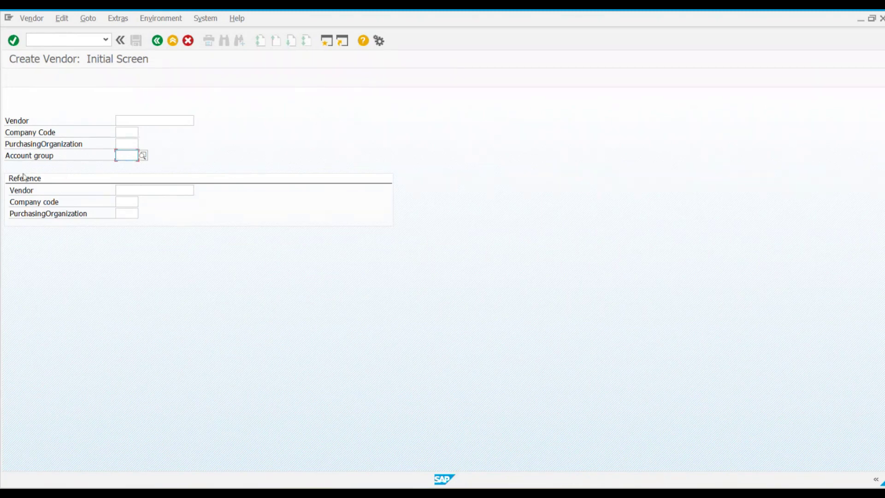
{"action": "left_click", "coordinate": [19, 159]}
{"action": "left_click", "coordinate": [122, 155]}
Step: Enter company code ag23 and purchasing organization a100 for the new vendor
{"action": "left_click", "coordinate": [136, 132]}
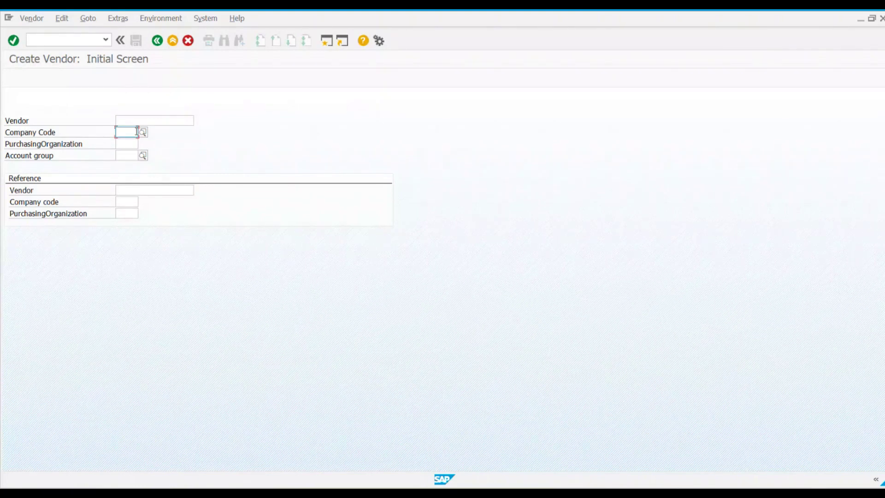
{"action": "type", "text": "ag23"}
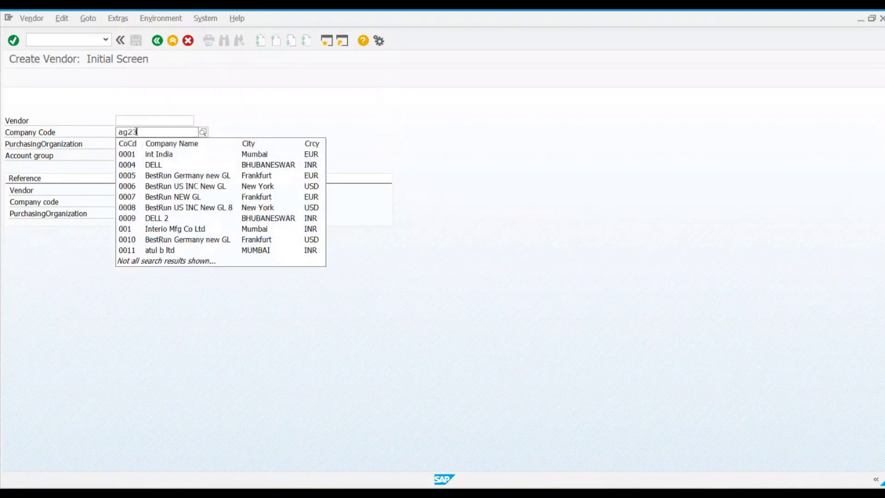
{"action": "key", "text": "Tab"}
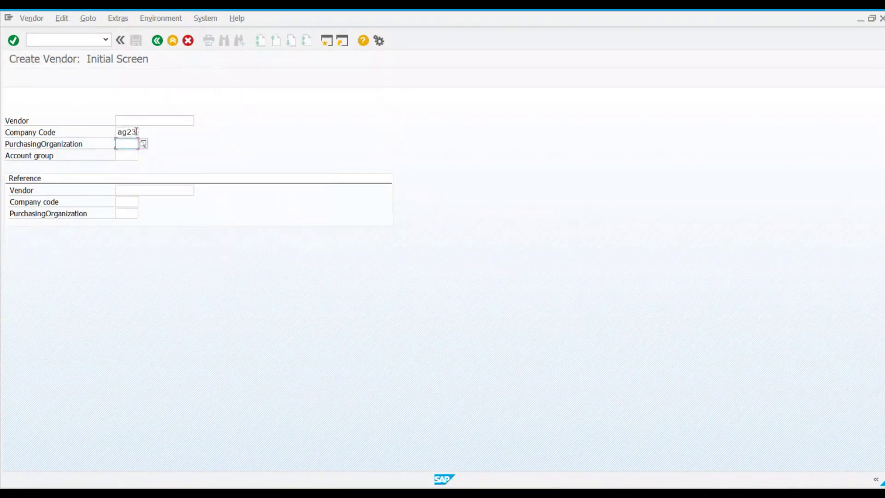
{"action": "type", "text": "a100"}
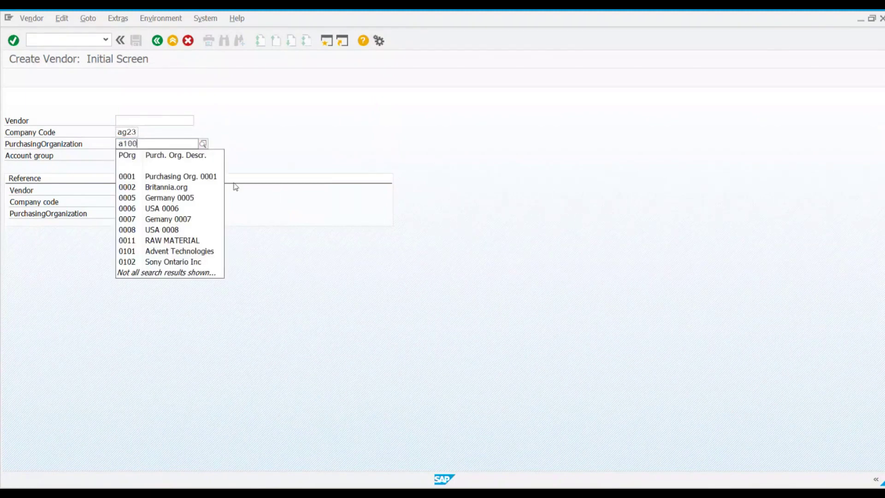
{"action": "left_click", "coordinate": [382, 188]}
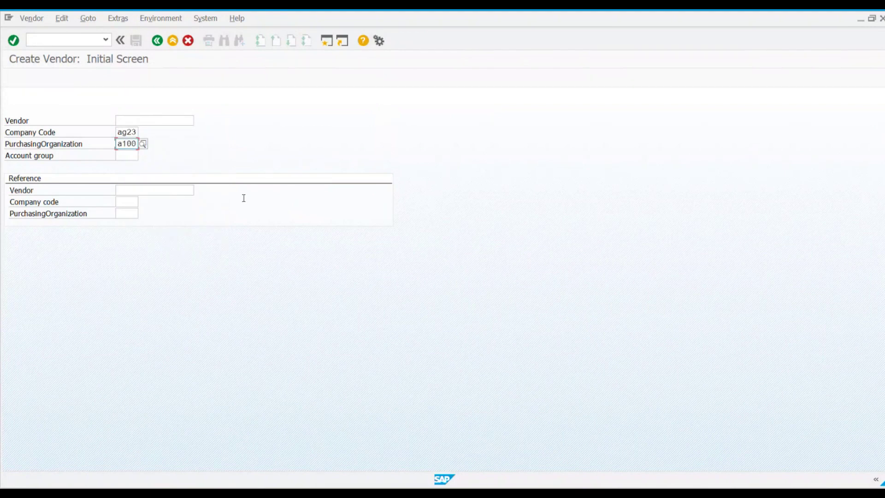
Step: Choose account group 0001 (Vendor) from the list of possible values and submit the initial screen
{"action": "left_click", "coordinate": [127, 159]}
{"action": "left_click", "coordinate": [141, 156]}
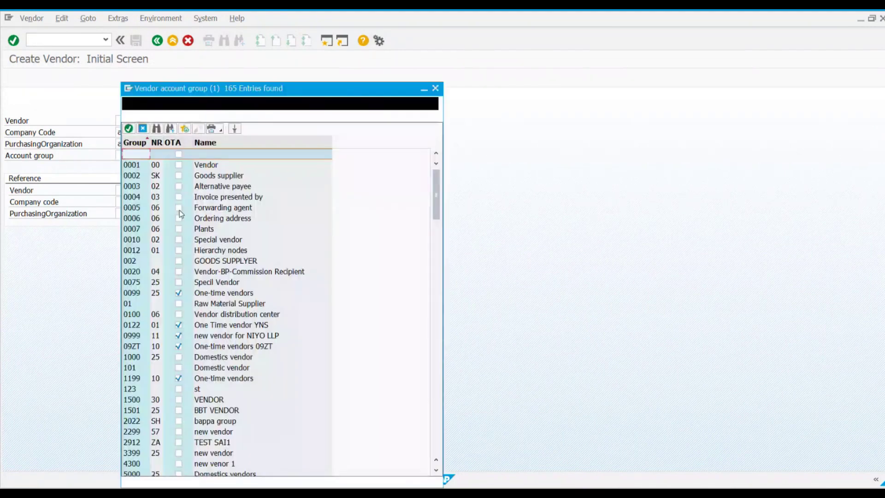
{"action": "double_click", "coordinate": [132, 165]}
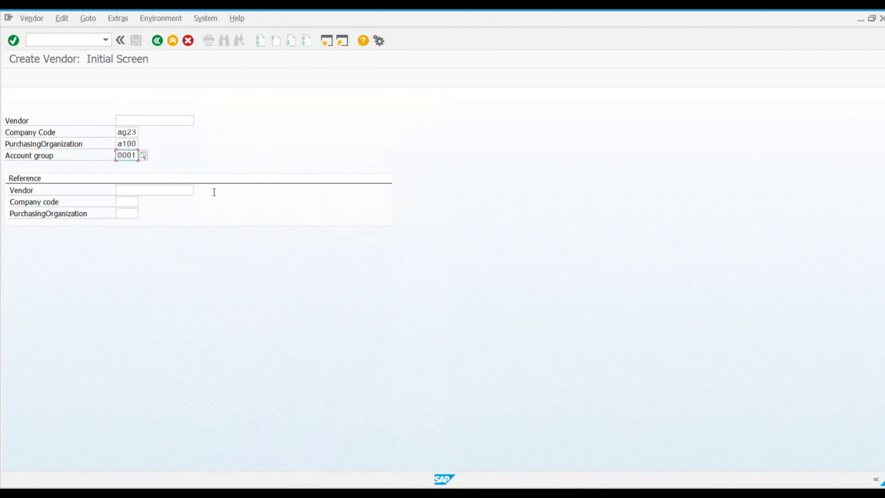
{"action": "key", "text": "Return"}
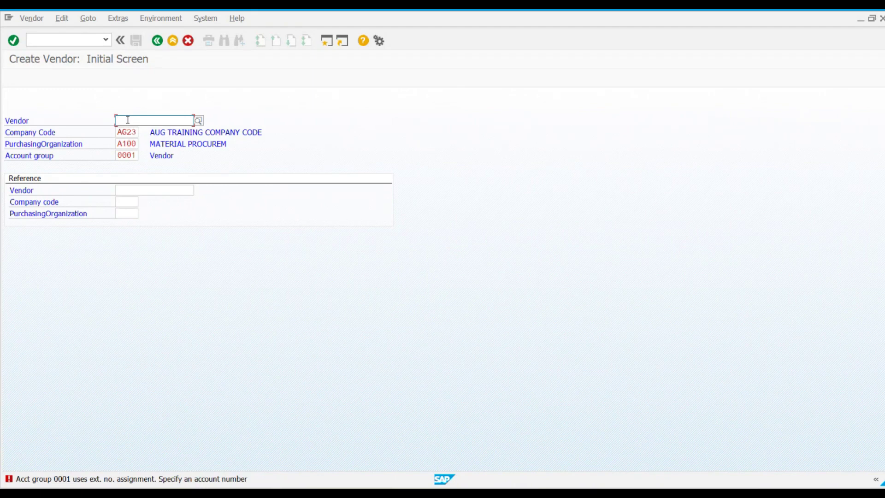
Step: Look through the list of available vendor account groups, then close it without choosing another group
{"action": "left_click", "coordinate": [133, 155]}
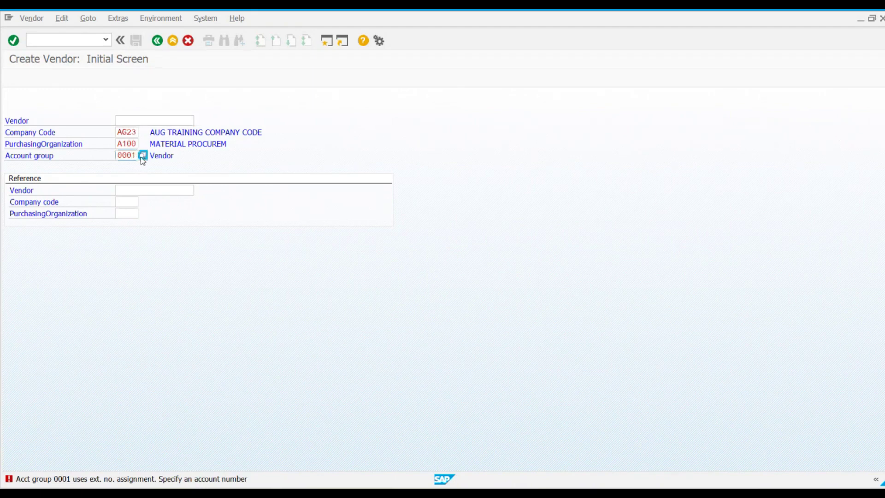
{"action": "left_click", "coordinate": [143, 156]}
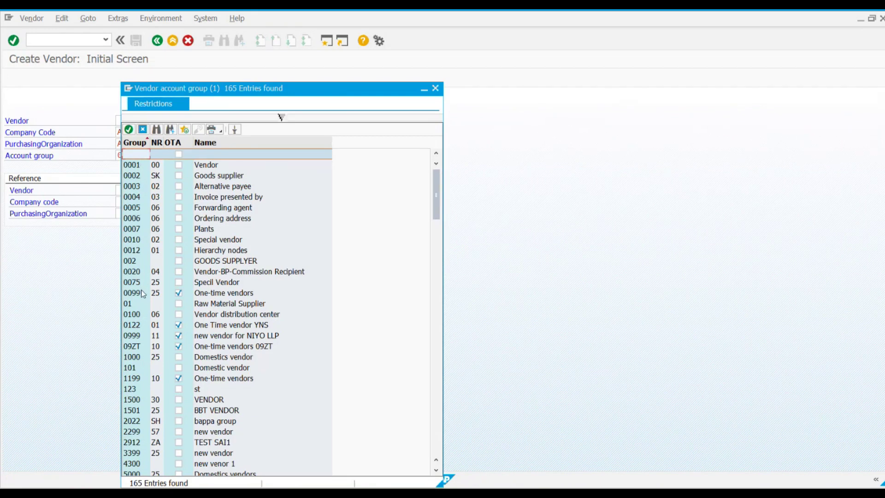
{"action": "scroll", "coordinate": [143, 294], "scroll_direction": "down", "scroll_amount": 1}
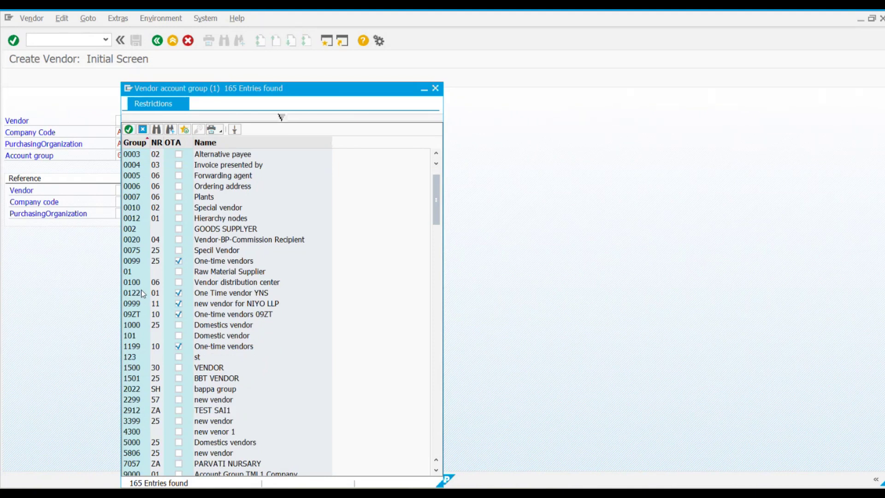
{"action": "scroll", "coordinate": [142, 293], "scroll_direction": "down", "scroll_amount": 1}
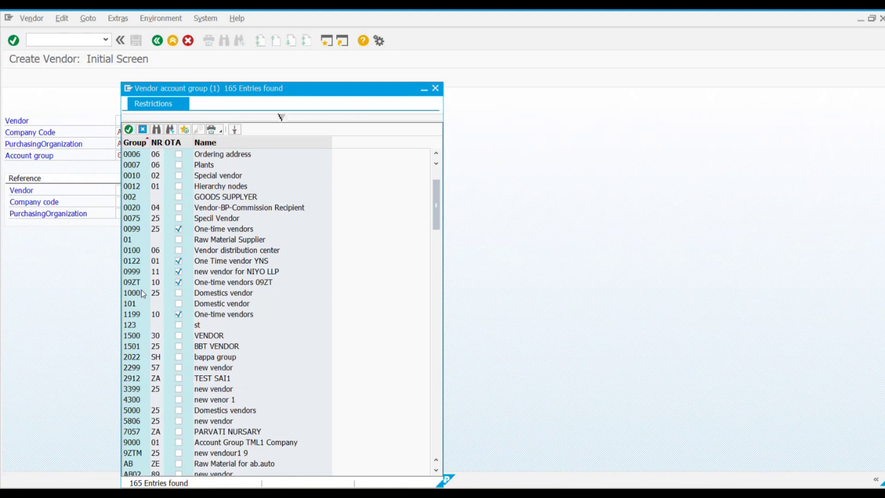
{"action": "scroll", "coordinate": [142, 293], "scroll_direction": "down", "scroll_amount": 1}
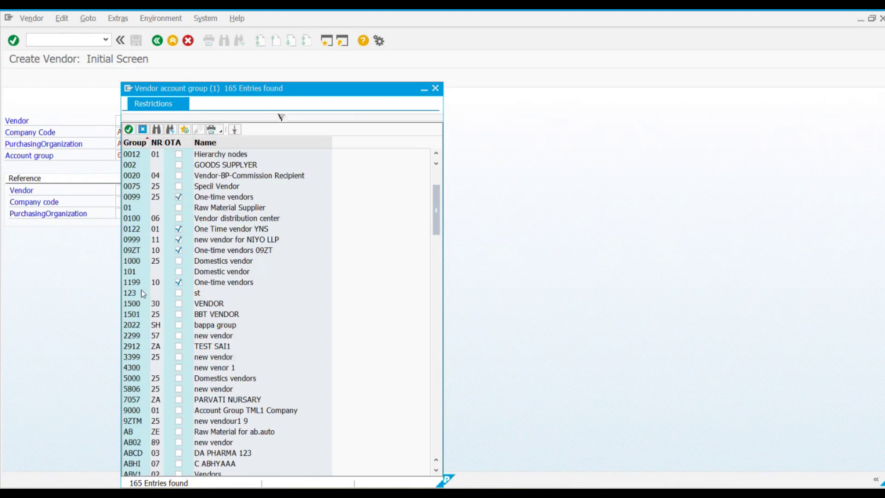
{"action": "scroll", "coordinate": [141, 290], "scroll_direction": "down", "scroll_amount": 8}
{"action": "scroll", "coordinate": [141, 290], "scroll_direction": "down", "scroll_amount": 19}
{"action": "scroll", "coordinate": [141, 290], "scroll_direction": "down", "scroll_amount": 5}
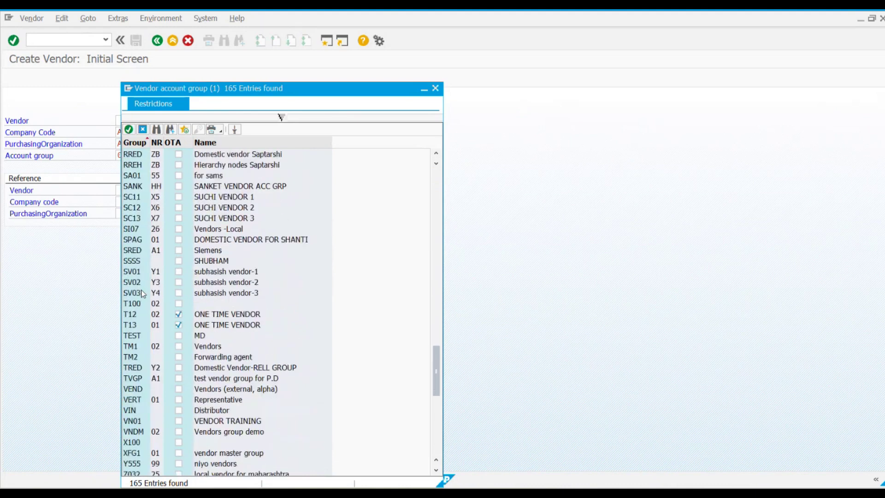
{"action": "scroll", "coordinate": [141, 289], "scroll_direction": "up", "scroll_amount": 20}
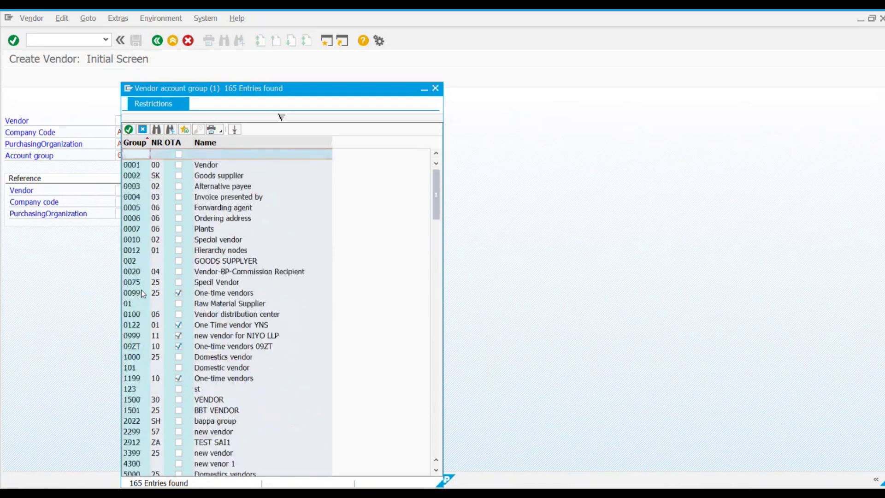
{"action": "left_click", "coordinate": [435, 88]}
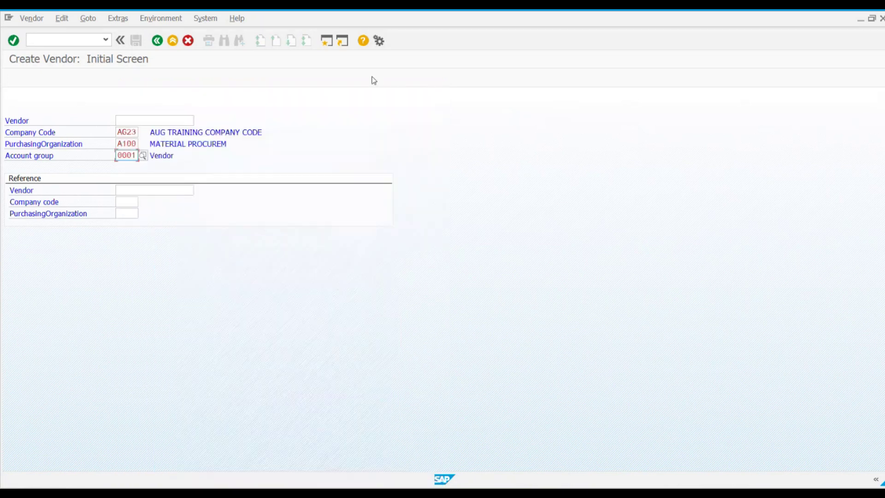
Step: Open a new SAP session, run transaction spro and display the SAP Reference IMG
{"action": "left_click", "coordinate": [327, 41]}
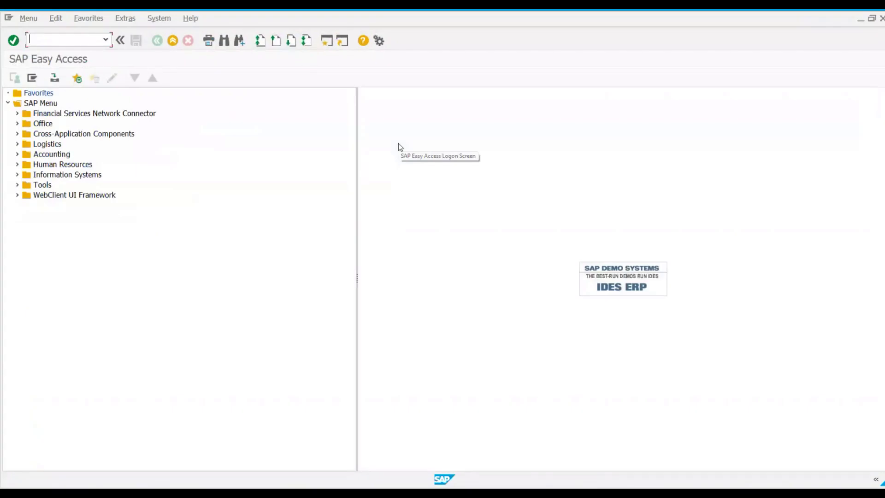
{"action": "type", "text": "spro"}
{"action": "key", "text": "Return"}
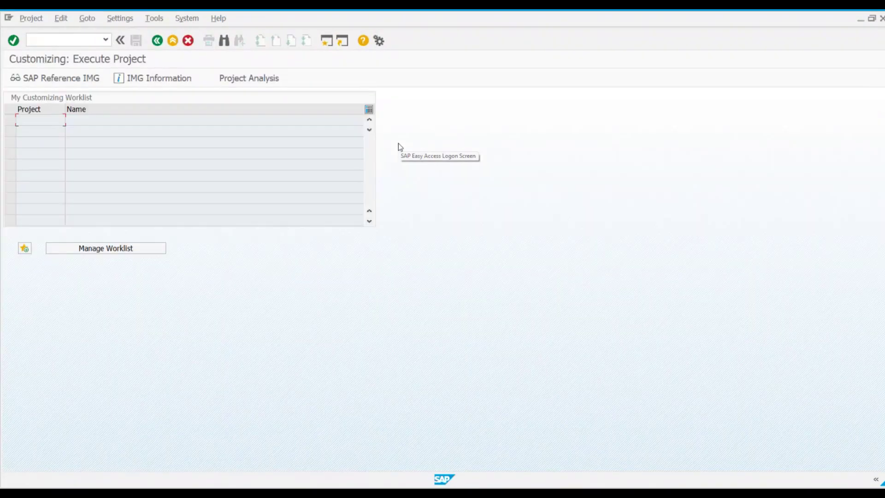
{"action": "left_click", "coordinate": [61, 78]}
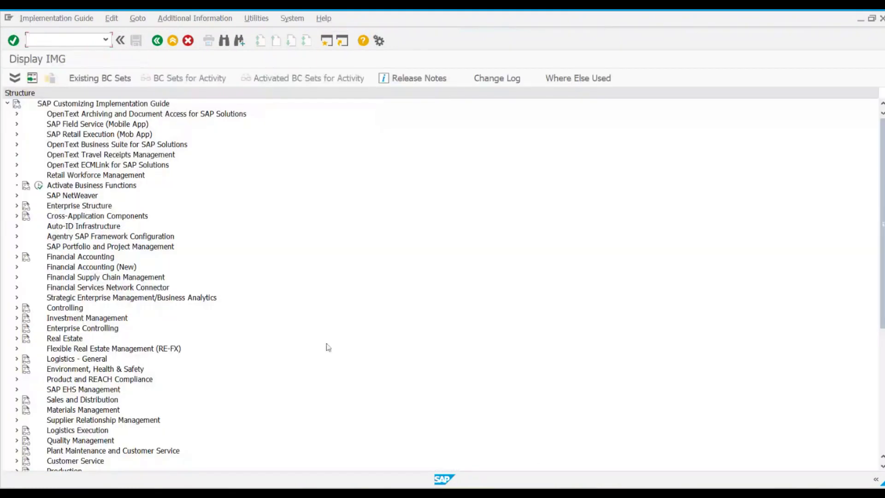
Step: Switch to the Excel sheet and enter Tcode in B36 with OMSG beside it in C36
{"action": "key", "text": "alt+Tab"}
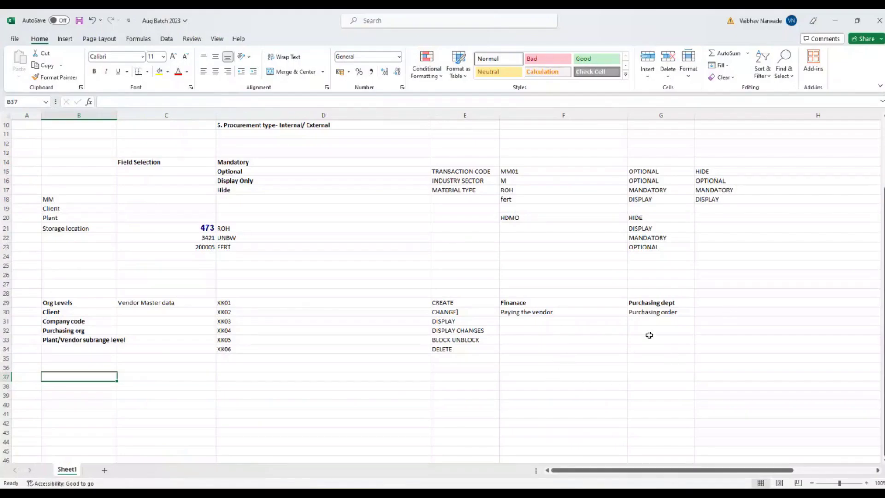
{"action": "left_click", "coordinate": [85, 370]}
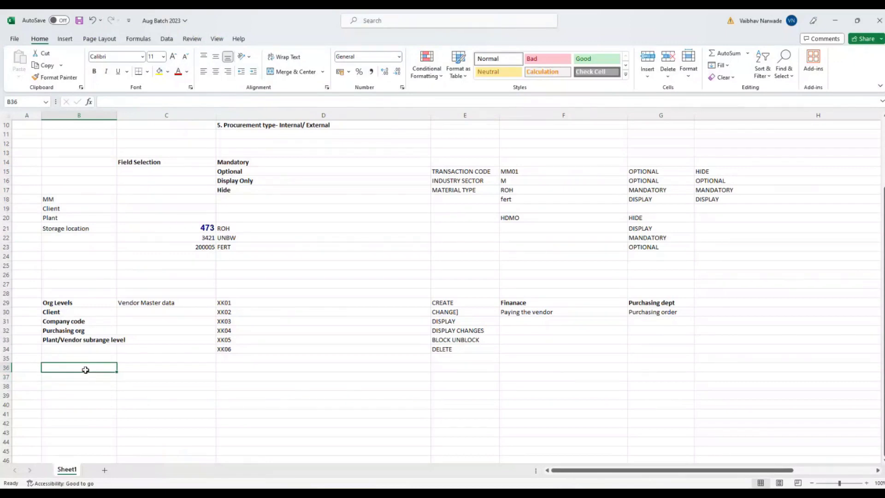
{"action": "type", "text": "Tcode"}
{"action": "key", "text": "Tab"}
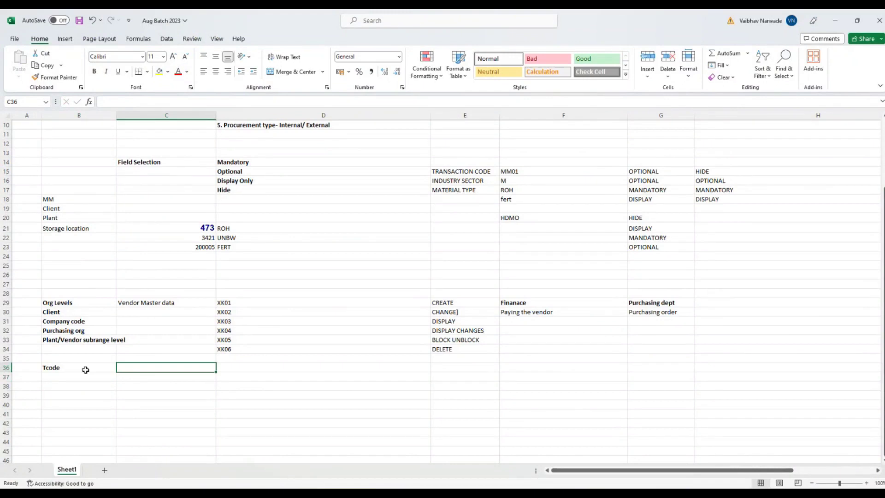
{"action": "type", "text": "OMSG"}
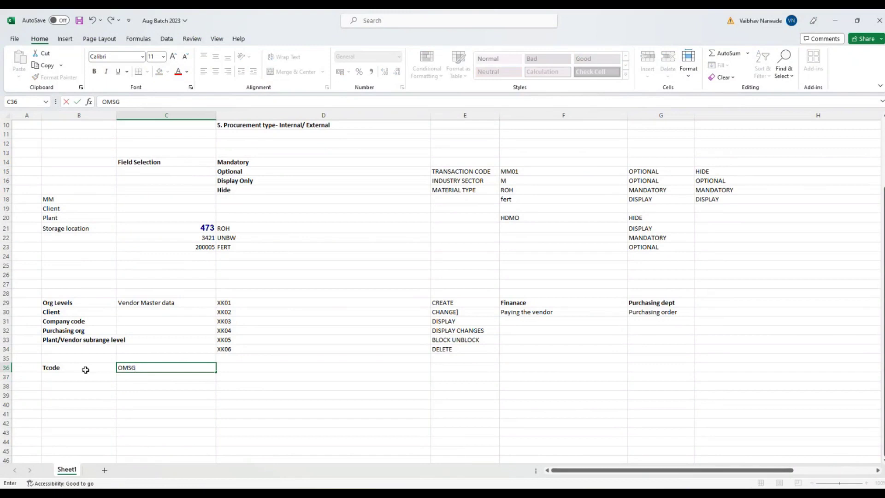
{"action": "key", "text": "Return"}
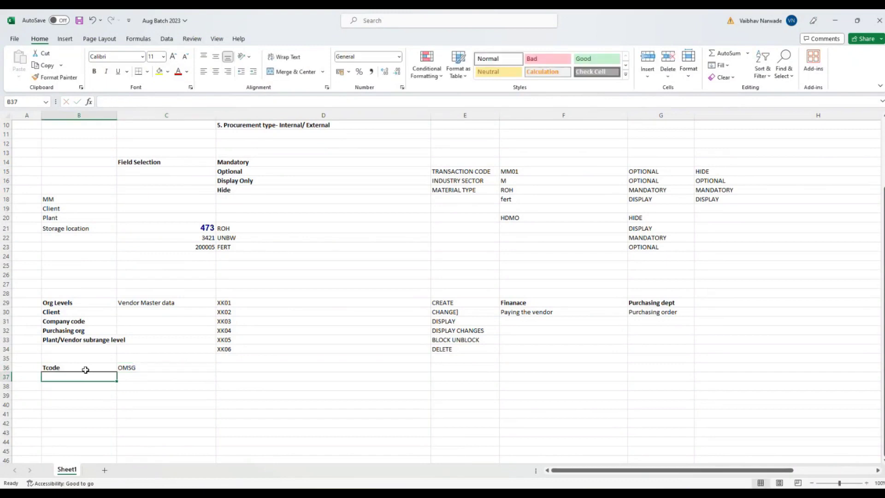
Step: Return to the SAP implementation guide and expand the Logistics - General node
{"action": "left_click", "coordinate": [835, 21]}
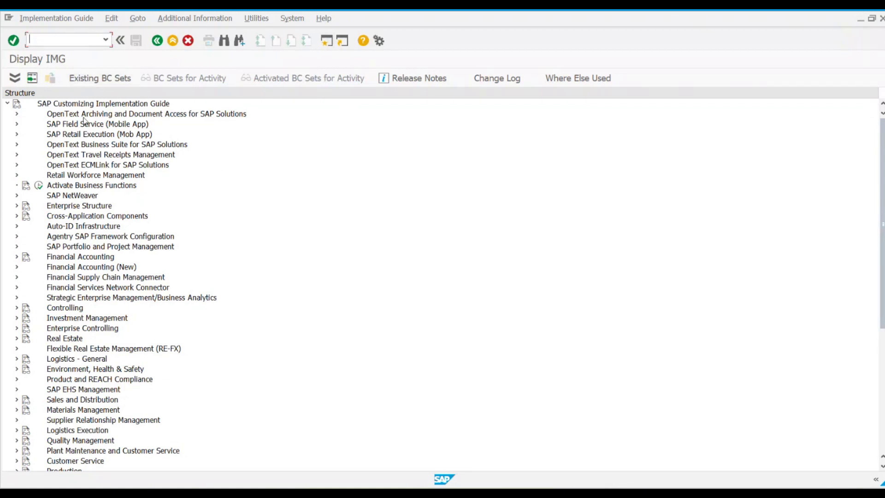
{"action": "scroll", "coordinate": [143, 200], "scroll_direction": "down", "scroll_amount": 1}
{"action": "scroll", "coordinate": [144, 200], "scroll_direction": "down", "scroll_amount": 1}
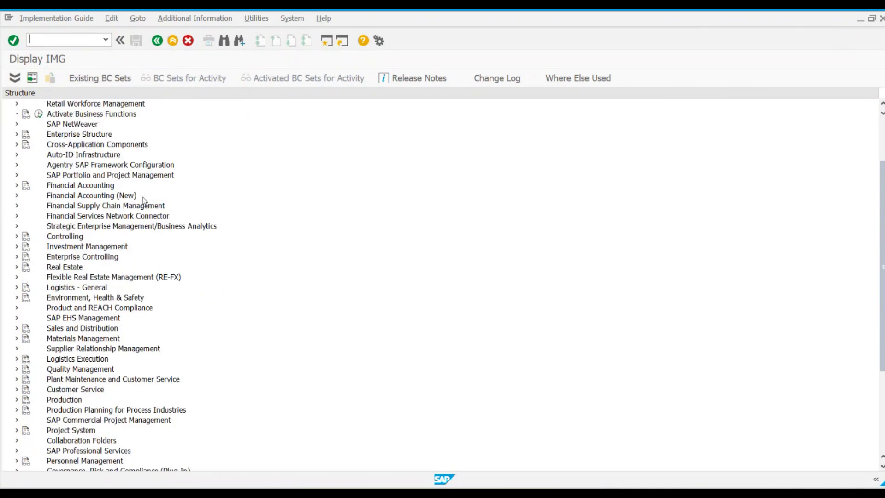
{"action": "scroll", "coordinate": [143, 201], "scroll_direction": "down", "scroll_amount": 2}
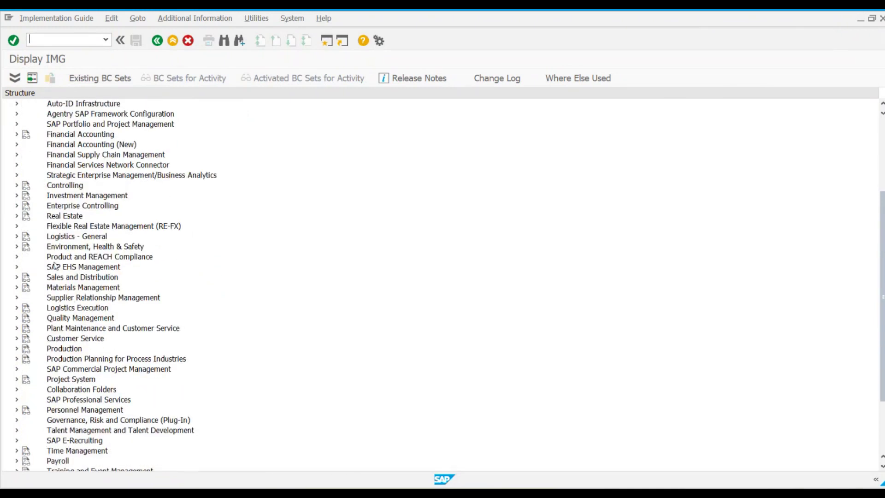
{"action": "left_click", "coordinate": [16, 236]}
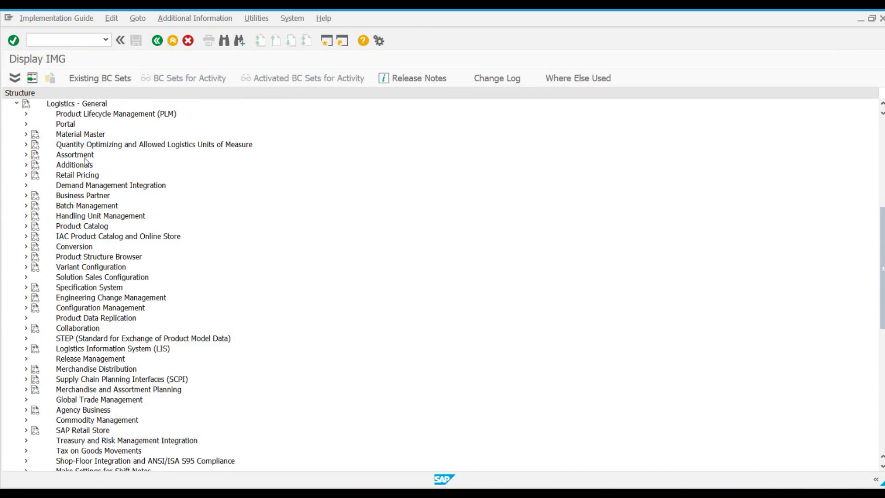
{"action": "scroll", "coordinate": [95, 301], "scroll_direction": "up", "scroll_amount": 1}
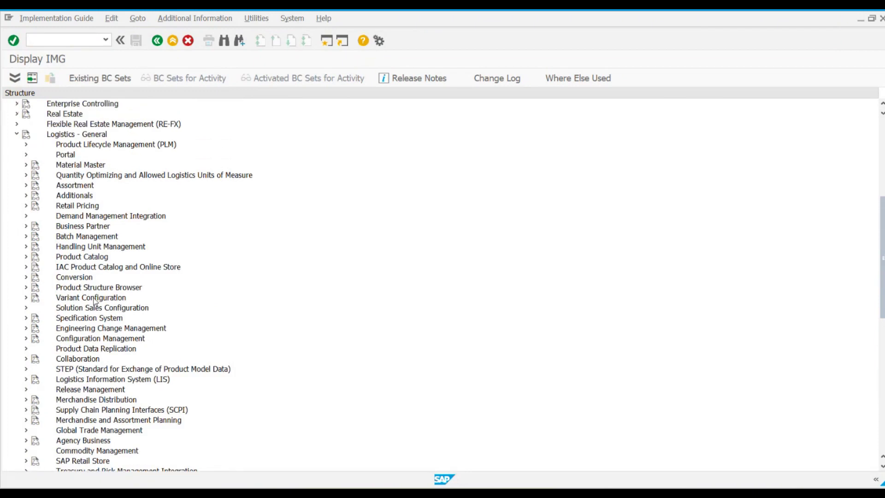
Step: Expand Business Partner, Vendors and Control in the guide, and open the activity Define Account Groups and Field Selection (Vendor)
{"action": "left_click", "coordinate": [26, 226]}
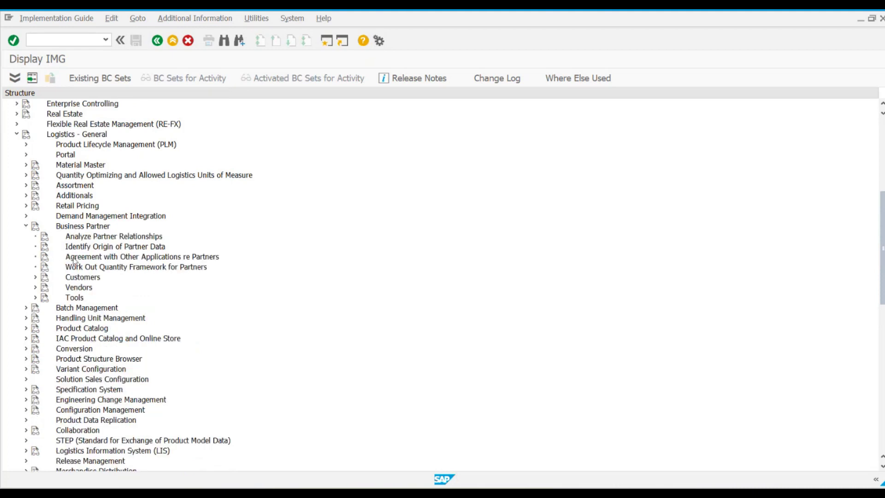
{"action": "left_click", "coordinate": [35, 288]}
{"action": "left_click", "coordinate": [44, 298]}
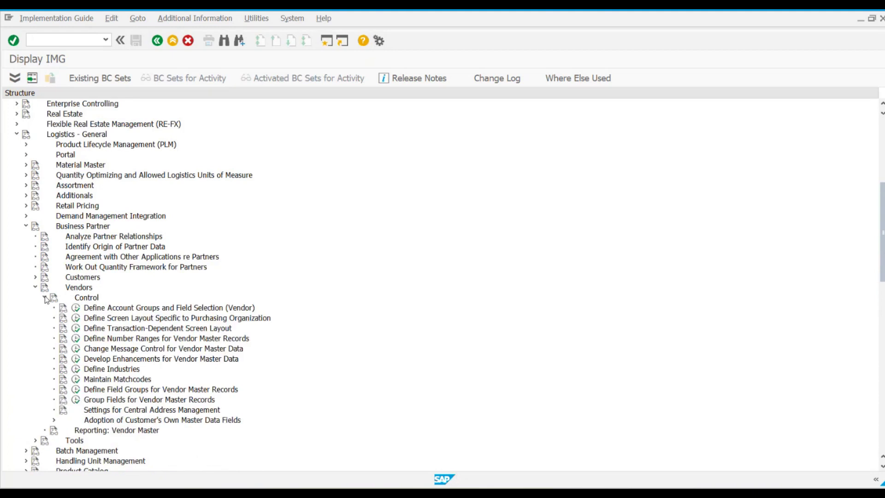
{"action": "left_click", "coordinate": [139, 309]}
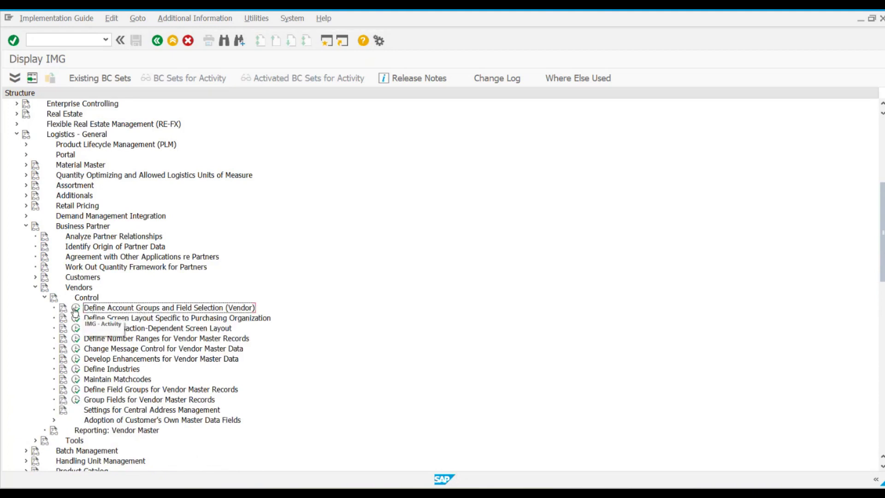
{"action": "left_click", "coordinate": [76, 310]}
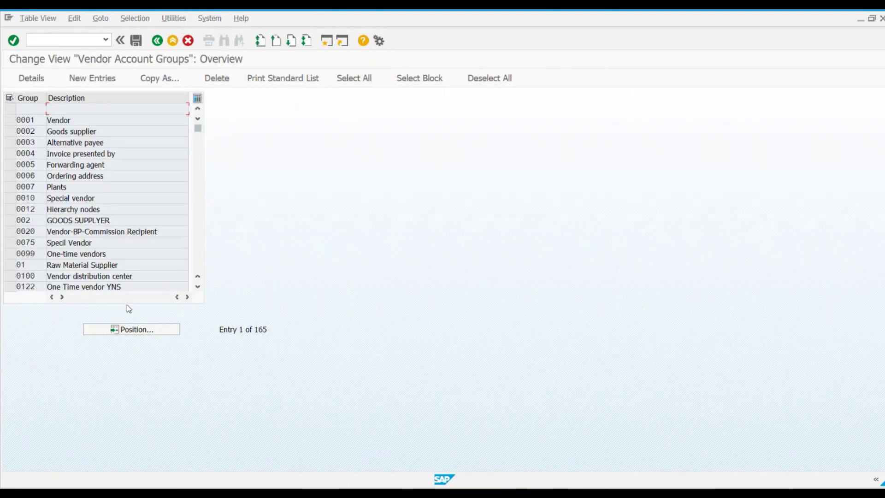
Step: Display the details of vendor account group 0001, check its assigned number range, and return to the implementation guide
{"action": "left_click", "coordinate": [9, 119]}
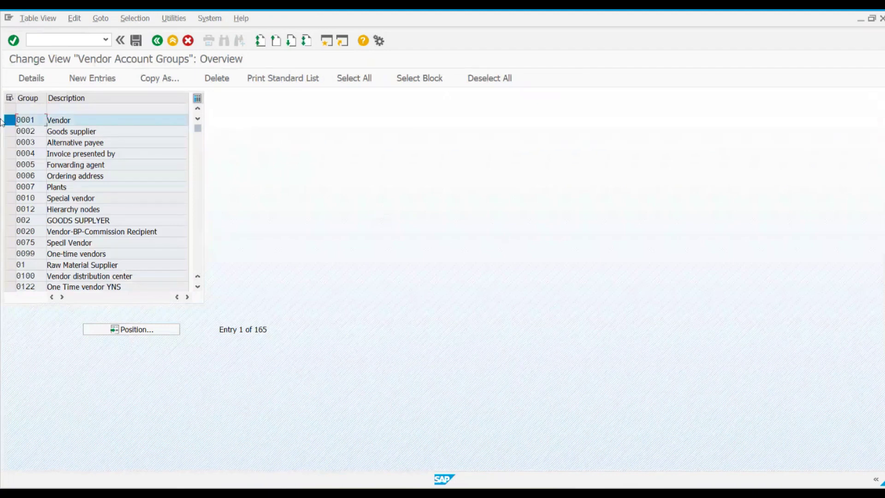
{"action": "left_click_drag", "start_coordinate": [36, 121], "coordinate": [2, 121]}
{"action": "left_click", "coordinate": [29, 81]}
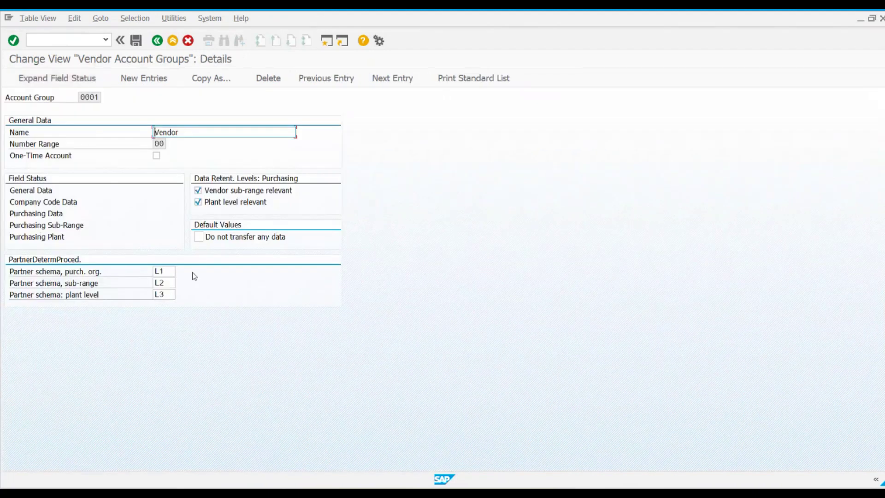
{"action": "left_click", "coordinate": [156, 144]}
{"action": "double_click", "coordinate": [157, 143]}
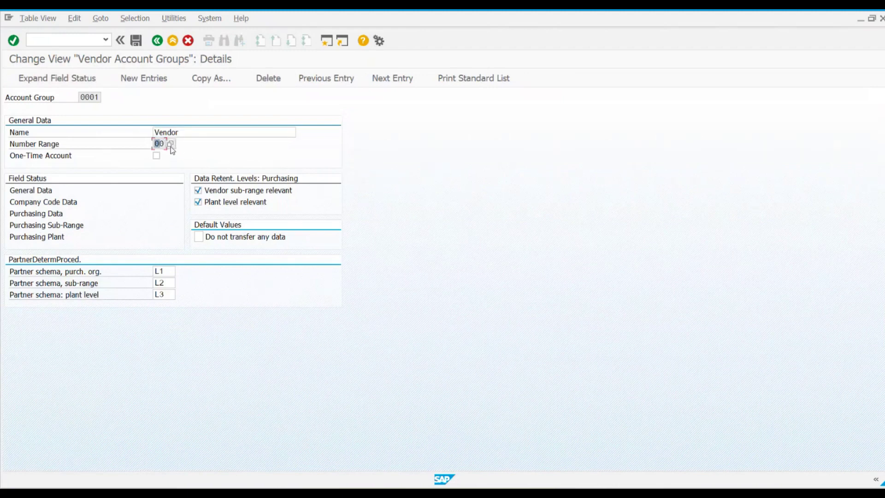
{"action": "left_click", "coordinate": [157, 41]}
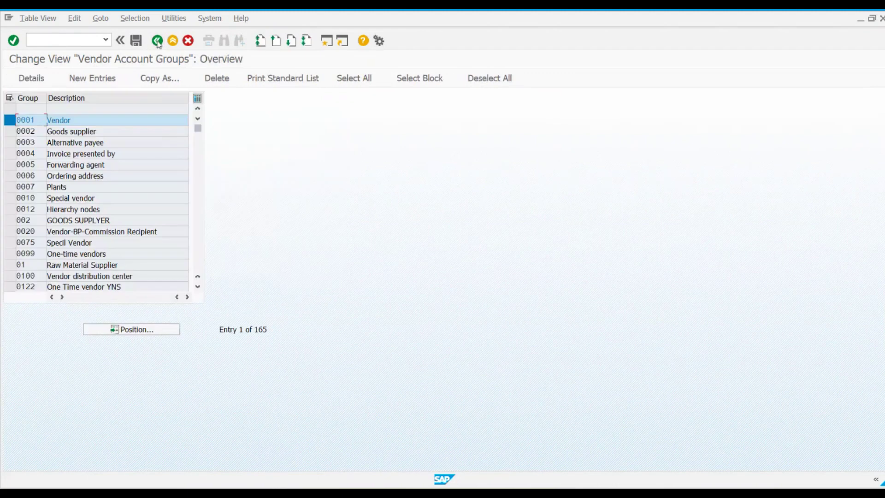
{"action": "left_click", "coordinate": [157, 41]}
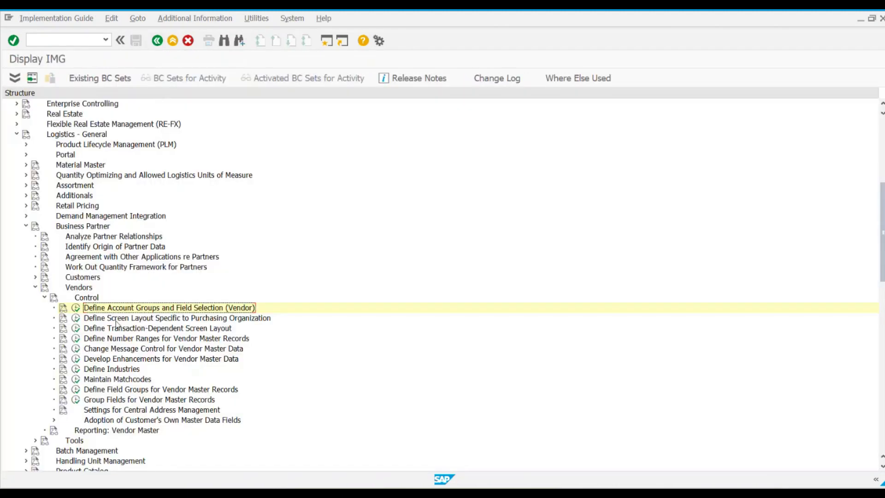
Step: Open Define Number Ranges for Vendor Master Records and display the vendor number intervals
{"action": "left_click", "coordinate": [108, 341]}
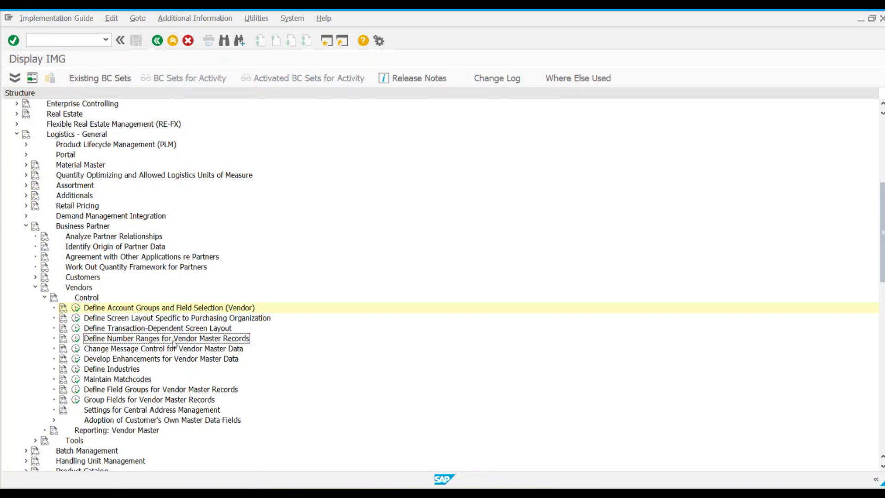
{"action": "left_click", "coordinate": [80, 342]}
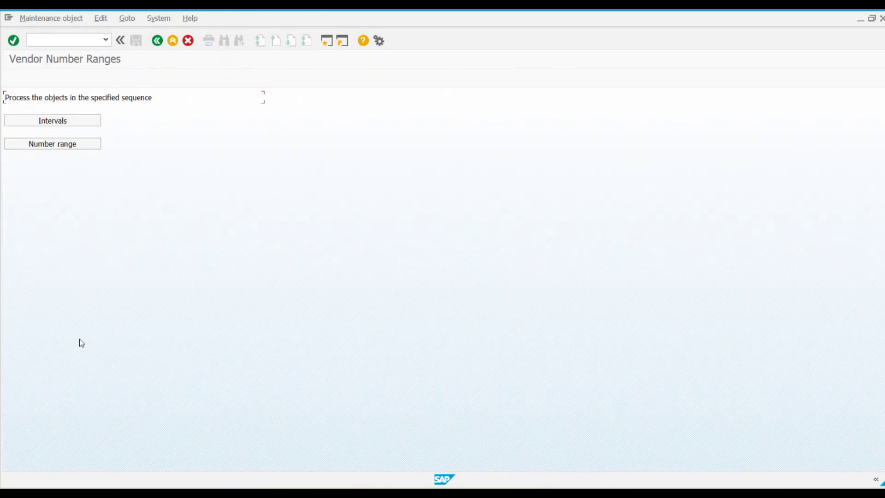
{"action": "left_click", "coordinate": [71, 122]}
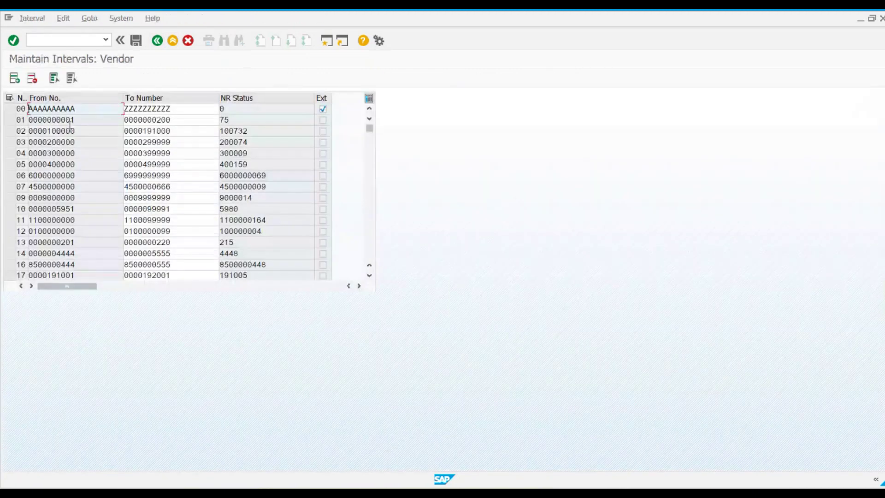
Step: Examine the start number, end number and external assignment setting of vendor interval 00
{"action": "left_click", "coordinate": [9, 109]}
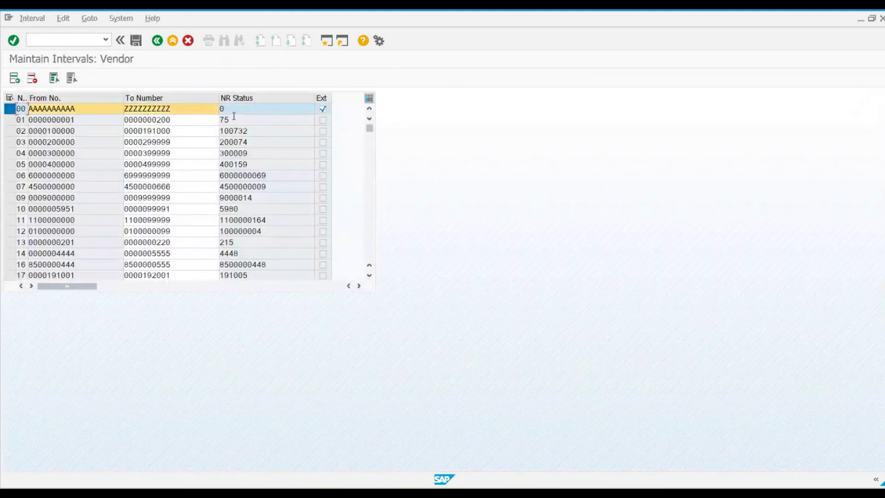
{"action": "left_click_drag", "start_coordinate": [187, 108], "coordinate": [24, 109]}
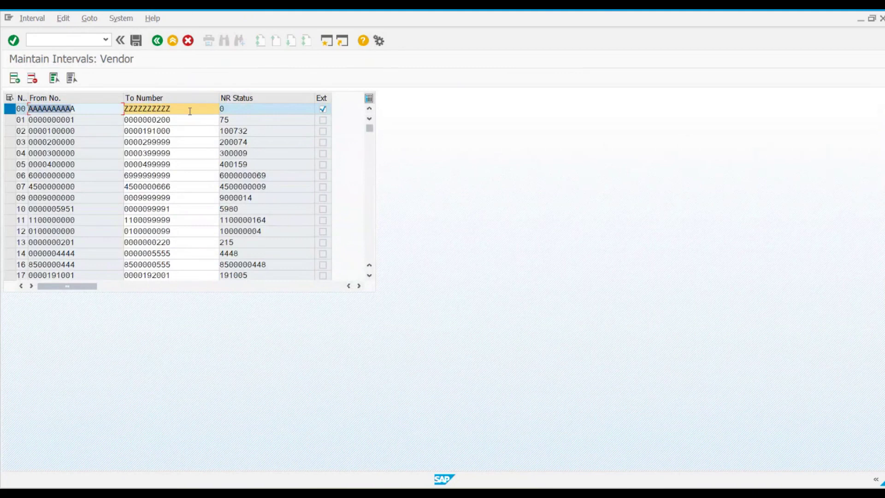
{"action": "left_click", "coordinate": [120, 111]}
{"action": "left_click_drag", "start_coordinate": [120, 112], "coordinate": [46, 110]}
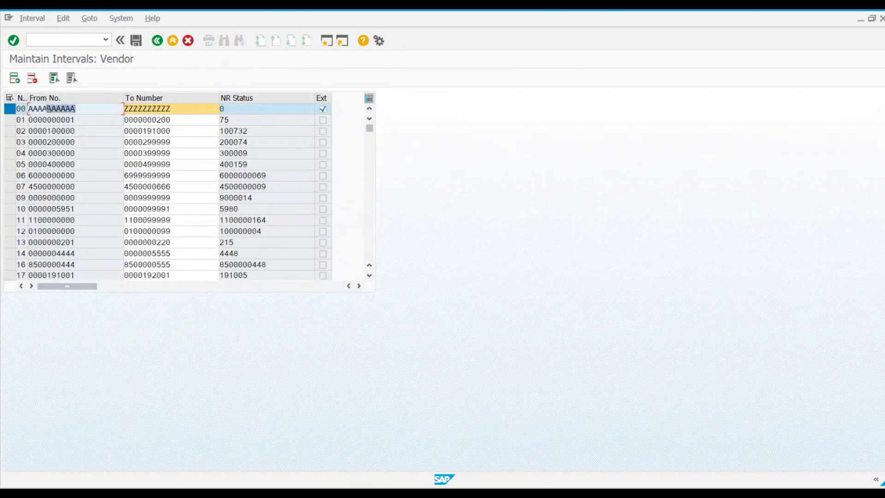
{"action": "left_click", "coordinate": [199, 111]}
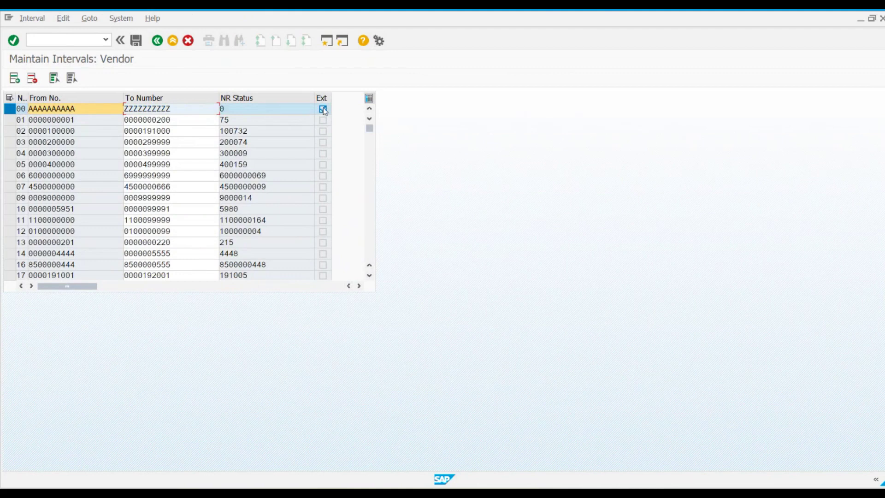
Step: Compare the number limits of intervals 01, 02 and 03, and check the current number status of interval 03
{"action": "left_click", "coordinate": [91, 118]}
{"action": "left_click", "coordinate": [194, 119]}
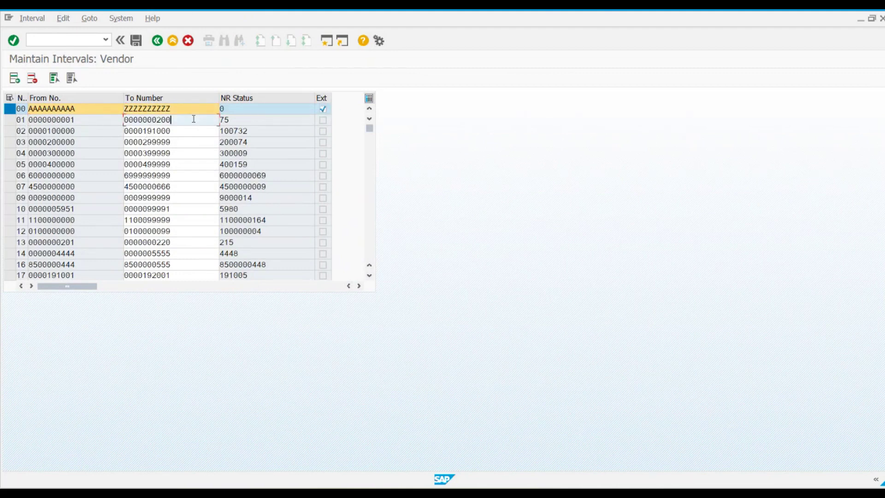
{"action": "left_click", "coordinate": [102, 133]}
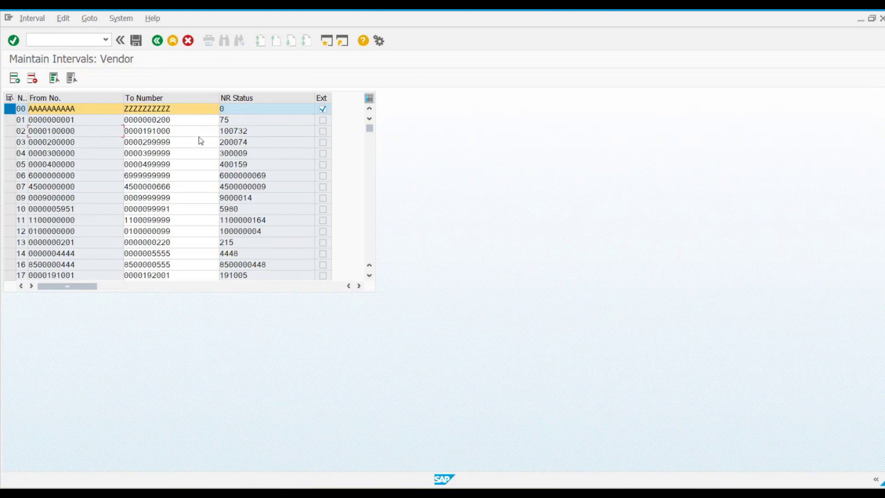
{"action": "left_click", "coordinate": [199, 134]}
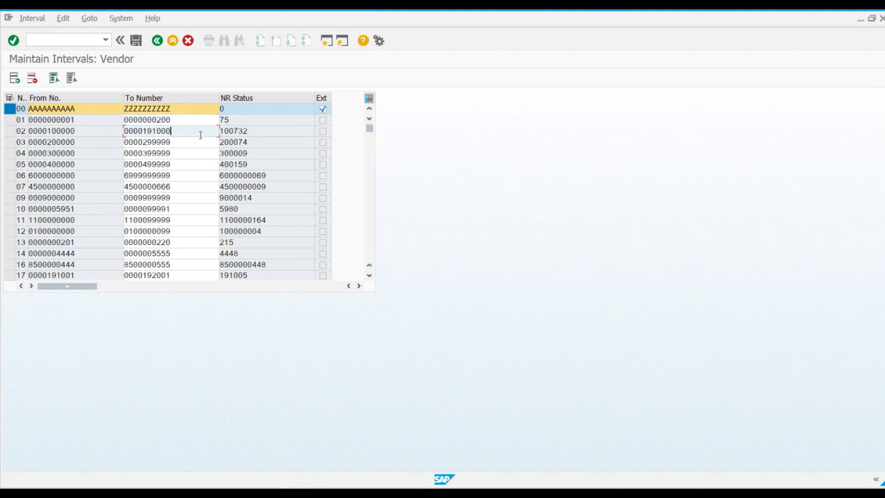
{"action": "left_click", "coordinate": [94, 146]}
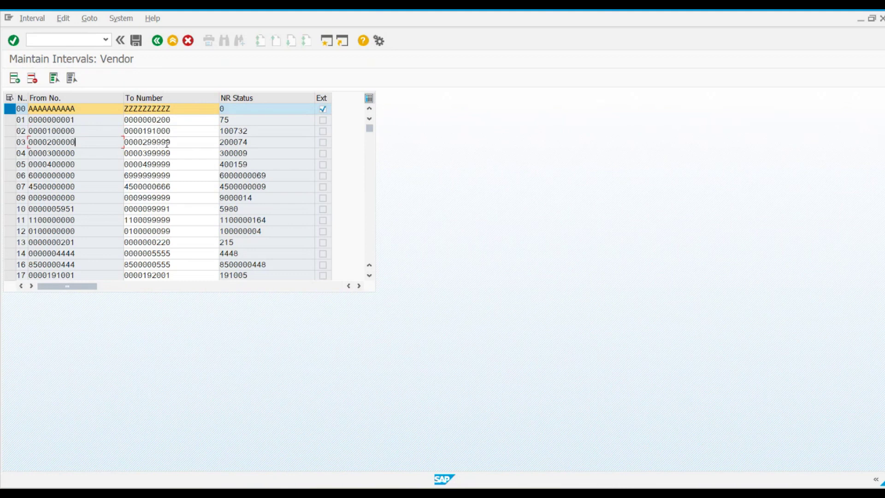
{"action": "left_click", "coordinate": [249, 142]}
{"action": "left_click_drag", "start_coordinate": [237, 143], "coordinate": [247, 143]}
{"action": "left_click", "coordinate": [248, 143]}
{"action": "left_click_drag", "start_coordinate": [18, 142], "coordinate": [26, 142]}
{"action": "left_click", "coordinate": [184, 95]}
Step: Assign number range 03 to vendor account group 0001, save the assignment and return to the implementation guide
{"action": "left_click", "coordinate": [157, 40]}
{"action": "left_click", "coordinate": [47, 149]}
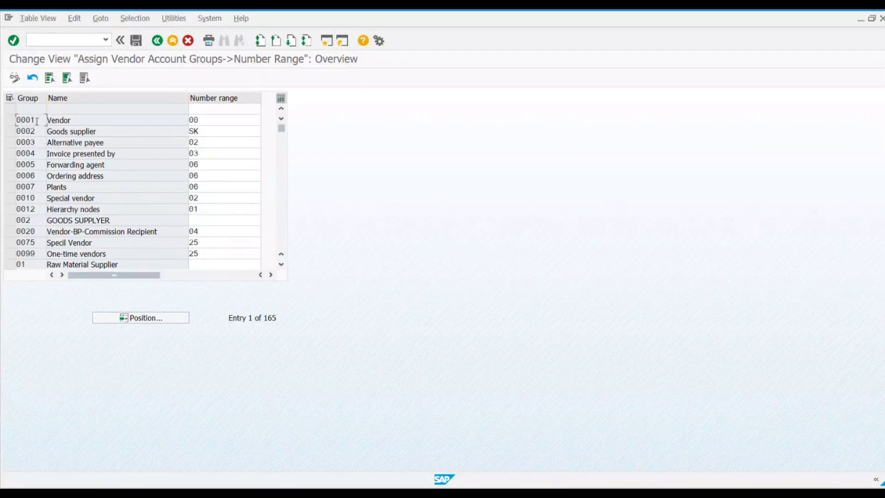
{"action": "left_click", "coordinate": [247, 120]}
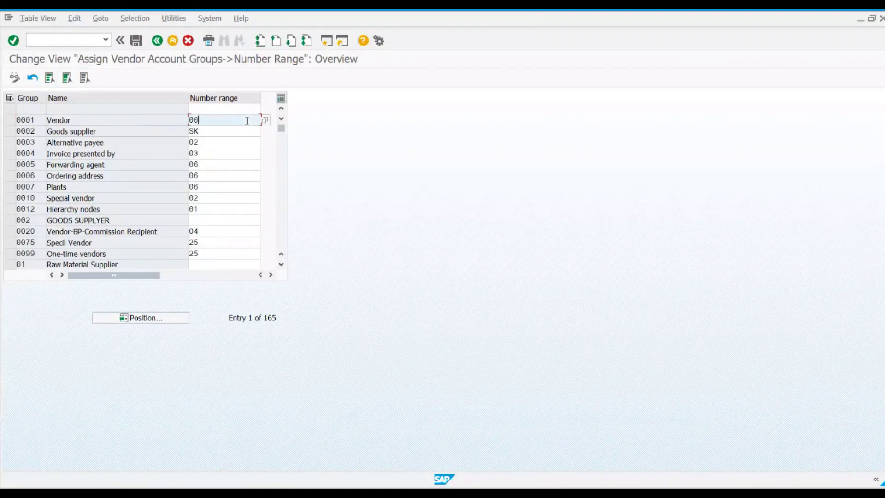
{"action": "key", "text": "BackSpace"}
{"action": "key", "text": "BackSpace"}
{"action": "type", "text": "03"}
{"action": "left_click", "coordinate": [45, 120]}
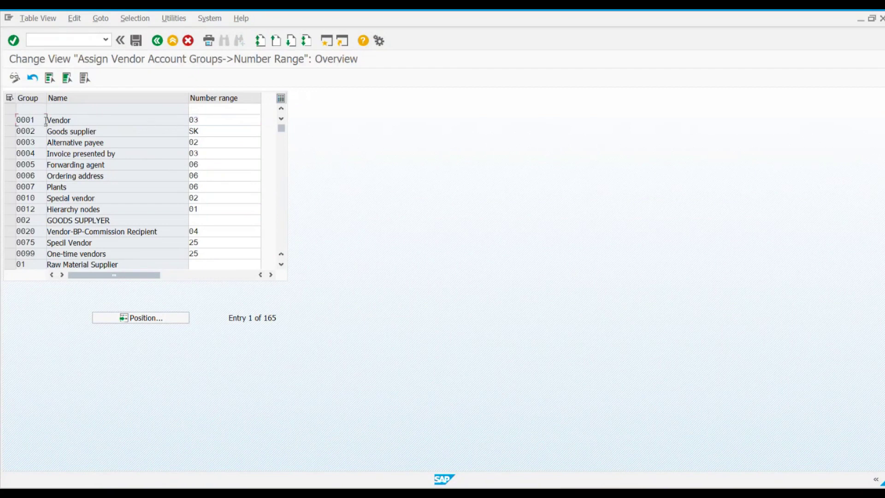
{"action": "left_click", "coordinate": [135, 41]}
{"action": "left_click", "coordinate": [180, 195]}
{"action": "left_click", "coordinate": [157, 40]}
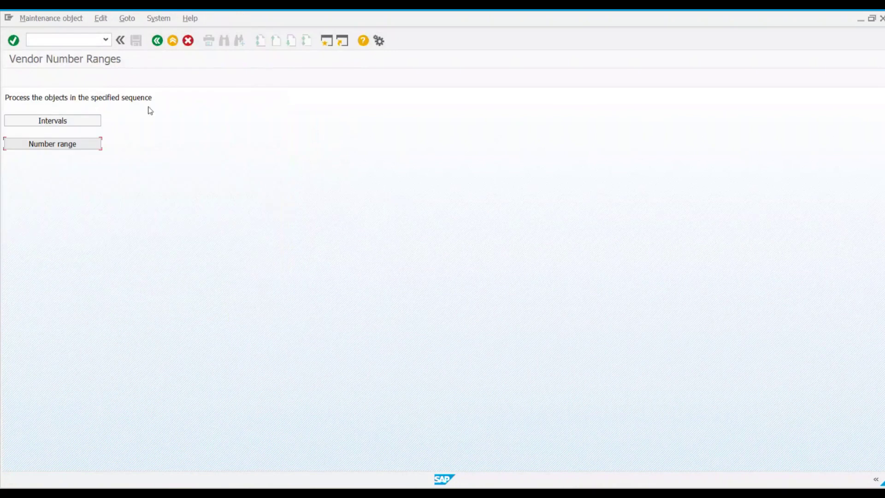
{"action": "left_click", "coordinate": [158, 40]}
Step: Reopen the details of vendor account group 0001 from the account groups activity and check its number range
{"action": "left_click", "coordinate": [76, 307]}
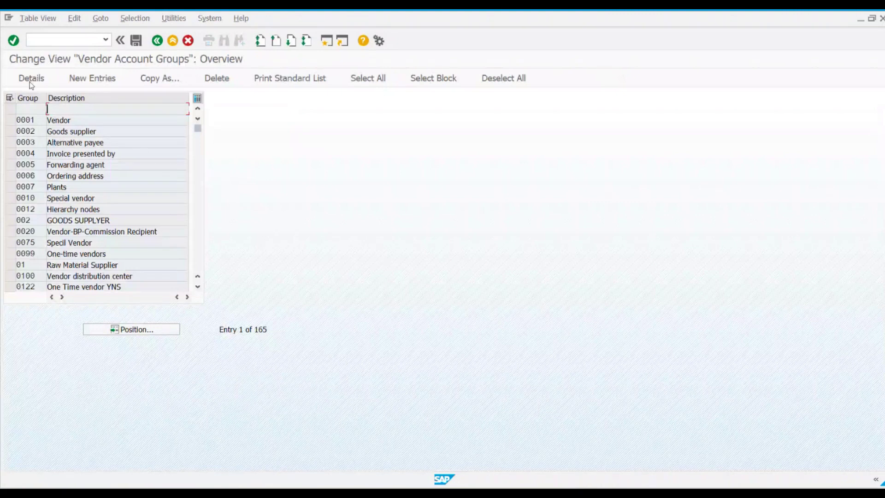
{"action": "left_click", "coordinate": [9, 119]}
{"action": "left_click", "coordinate": [34, 84]}
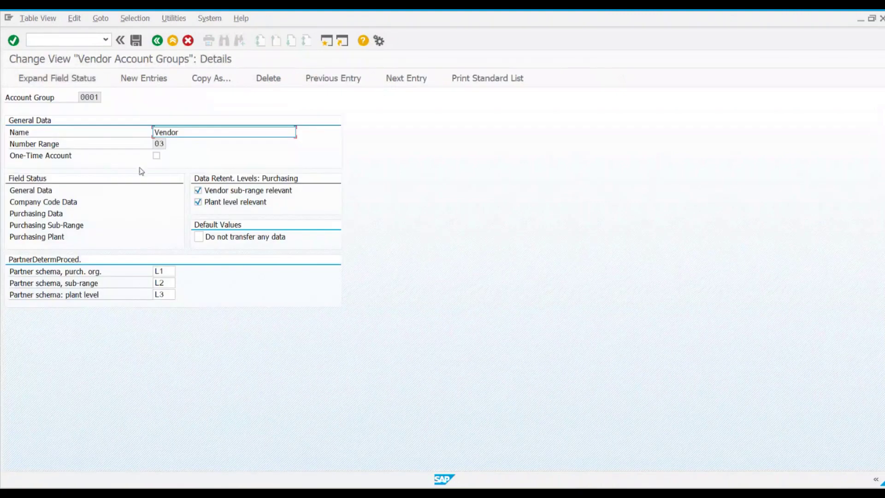
{"action": "double_click", "coordinate": [155, 145]}
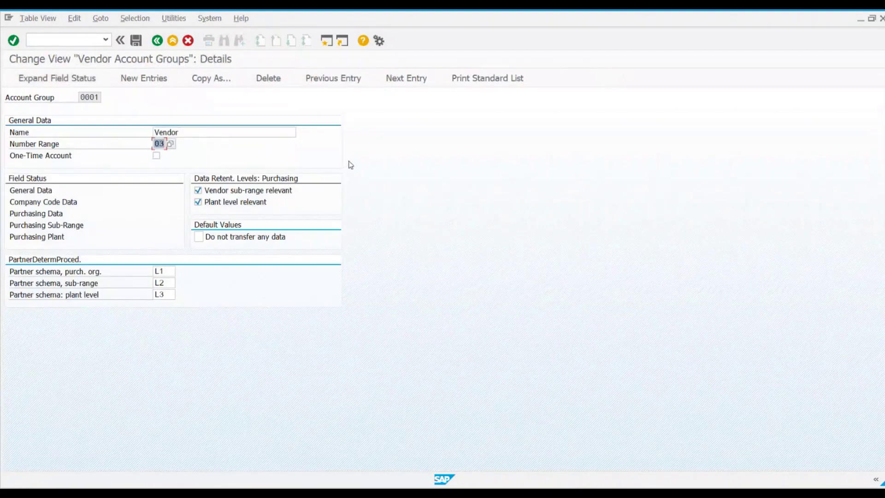
Step: Switch to the Create Vendor session, restart the transaction and continue to the address screen with company code AG23, purchasing organization A100 and account group 0001
{"action": "key", "text": "alt+Tab"}
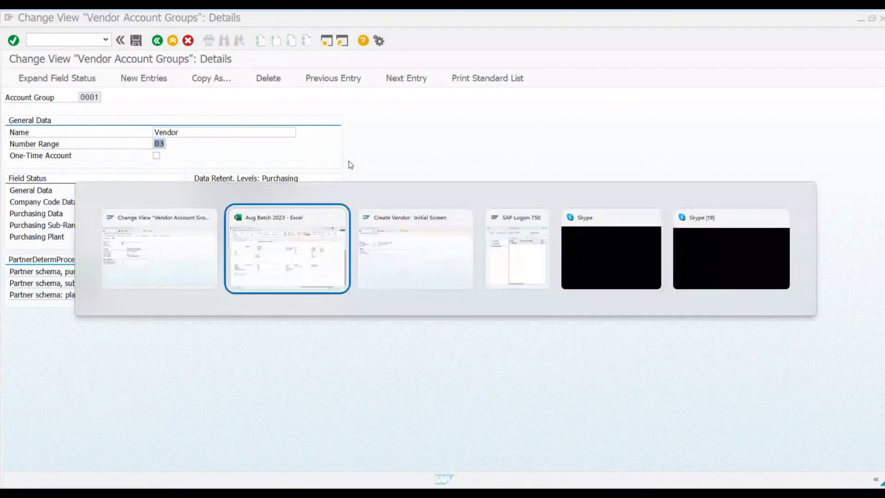
{"action": "key", "text": "alt+Tab"}
{"action": "left_click", "coordinate": [135, 155]}
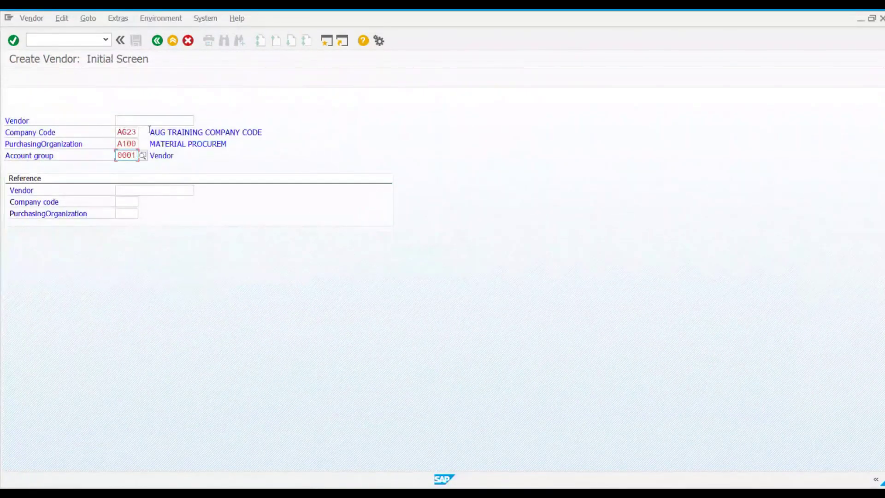
{"action": "left_click", "coordinate": [157, 40]}
{"action": "left_click", "coordinate": [106, 39]}
{"action": "left_click", "coordinate": [50, 61]}
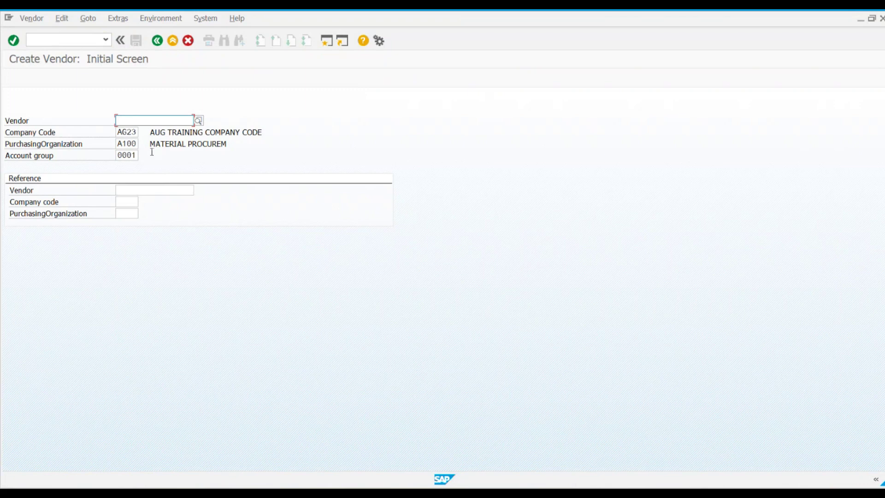
{"action": "key", "text": "Return"}
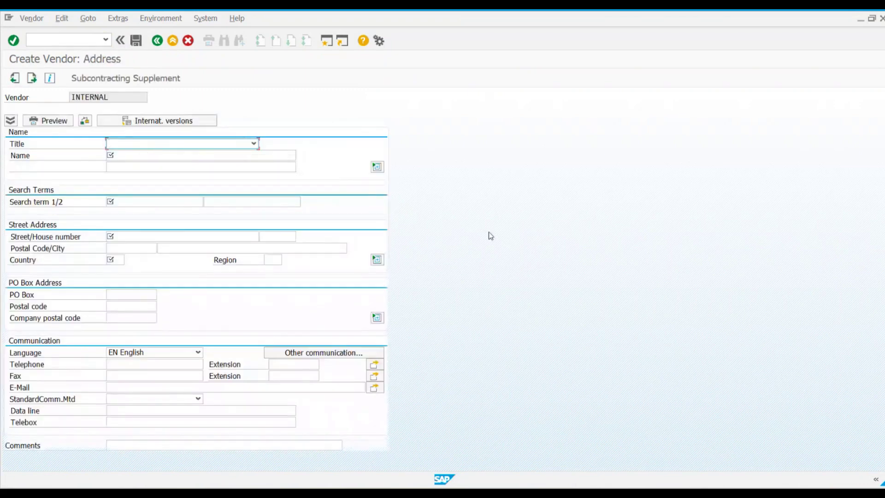
Step: Check how the vendor number is assigned in the Vendor field of the address screen
{"action": "left_click", "coordinate": [84, 99]}
{"action": "left_click_drag", "start_coordinate": [84, 106], "coordinate": [71, 111]}
{"action": "left_click", "coordinate": [126, 97]}
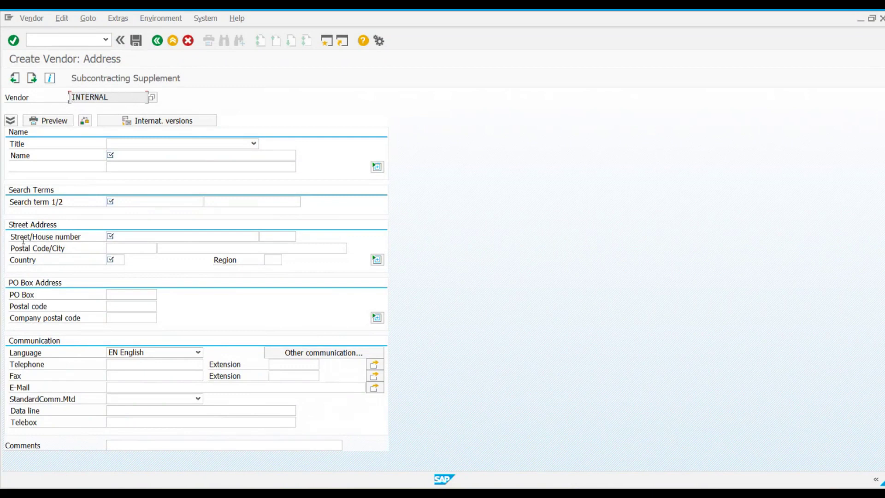
Step: Set the vendor's title to Company and look over the other available titles
{"action": "left_click", "coordinate": [162, 145]}
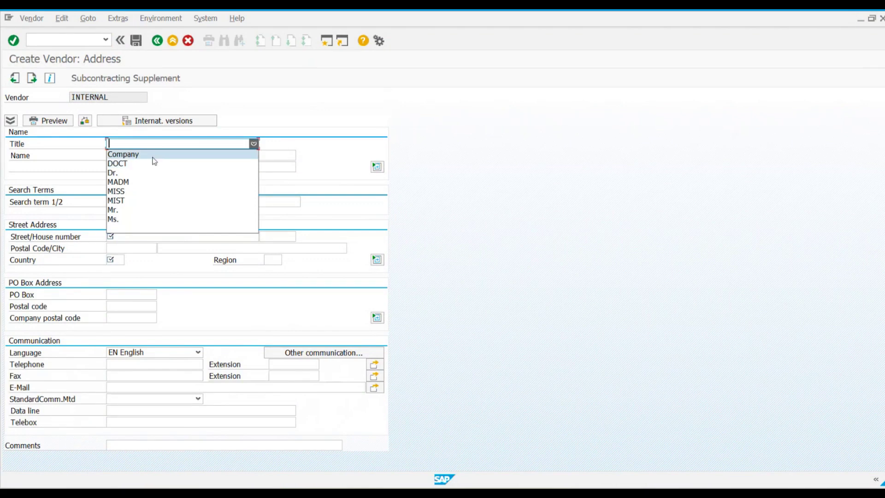
{"action": "left_click", "coordinate": [155, 154]}
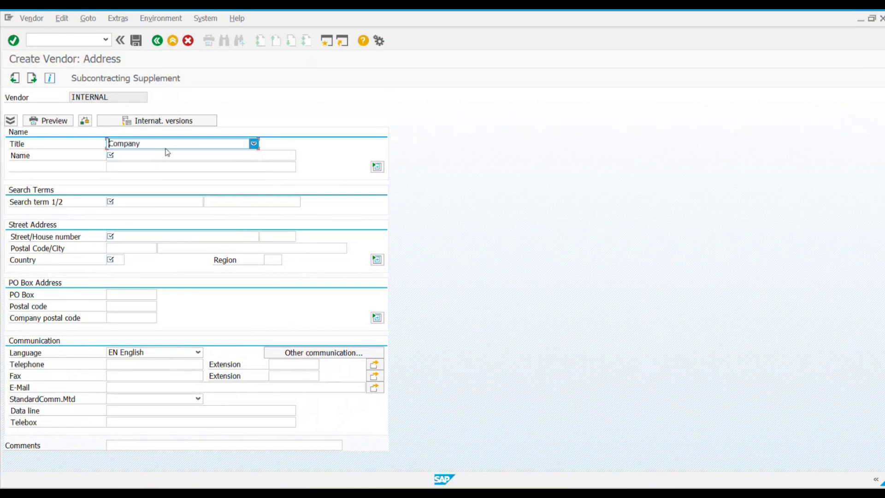
{"action": "left_click", "coordinate": [166, 147]}
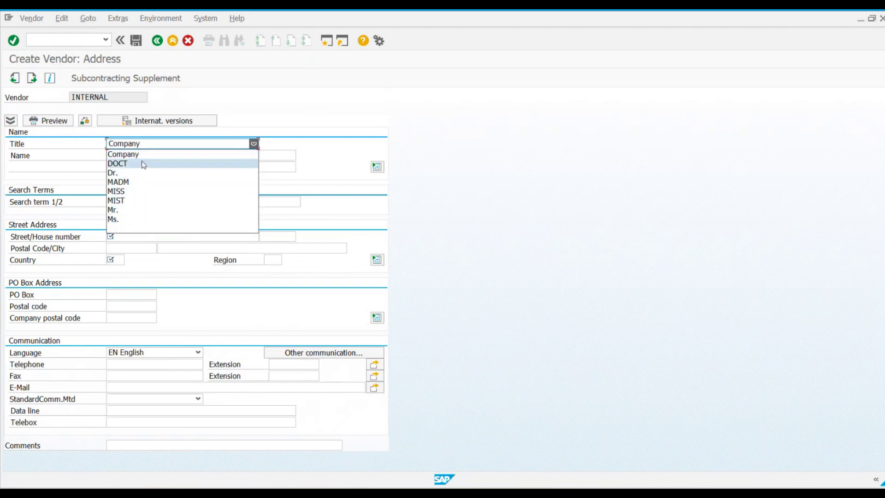
{"action": "left_click", "coordinate": [491, 125]}
Step: Enter MRF TYRES as the vendor name and MRF as the first search term
{"action": "left_click", "coordinate": [212, 155]}
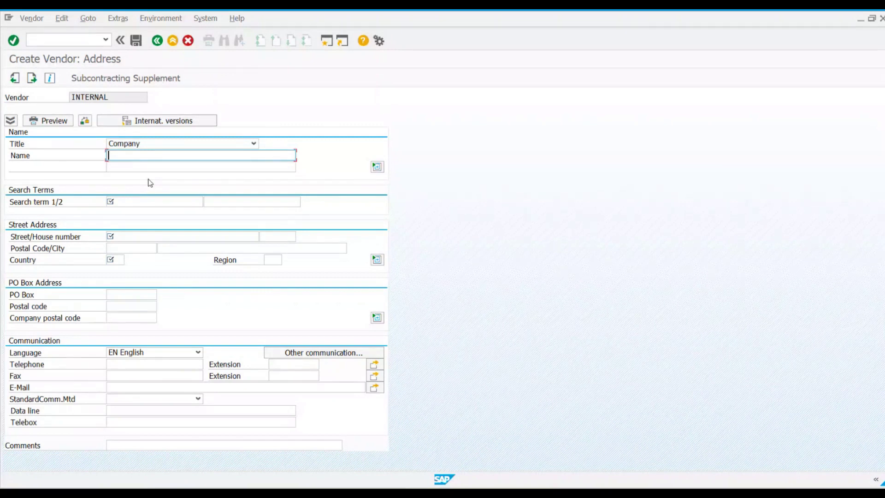
{"action": "type", "text": "MRF TYRES"}
{"action": "key", "text": "Tab"}
{"action": "key", "text": "Tab"}
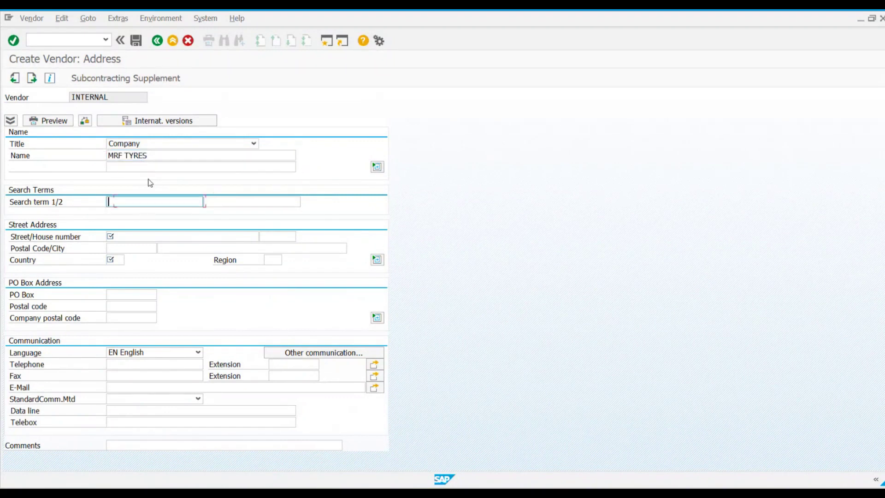
{"action": "type", "text": "MRF"}
Step: Fill in the vendor's street, postal code and city, with country IN and region 13 for Maharashtra
{"action": "left_click", "coordinate": [156, 236]}
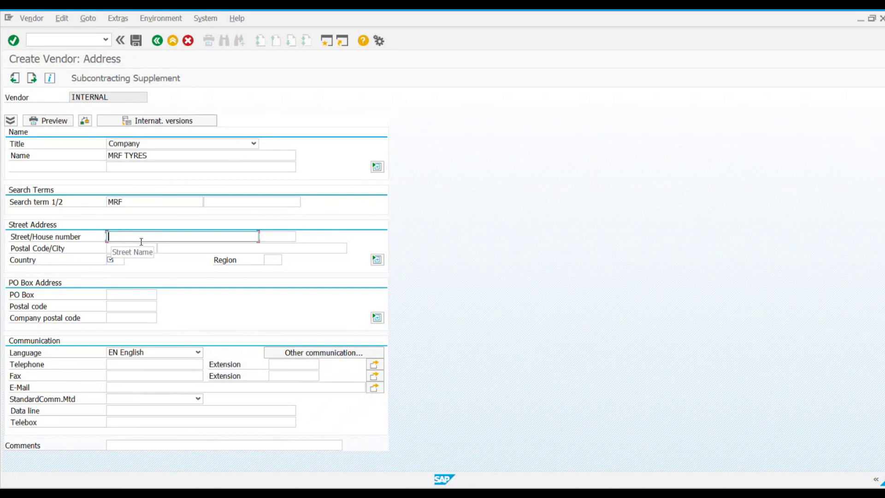
{"action": "type", "text": "XYZ"}
{"action": "key", "text": "Tab"}
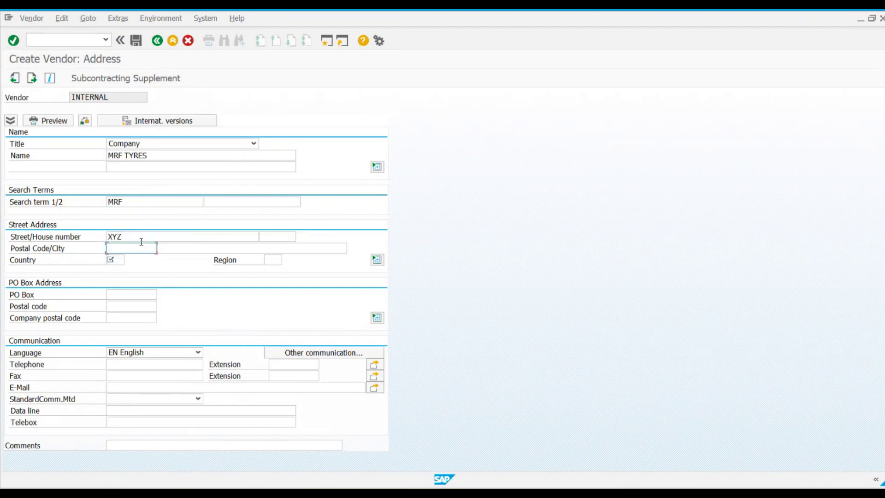
{"action": "type", "text": "412207"}
{"action": "key", "text": "Tab"}
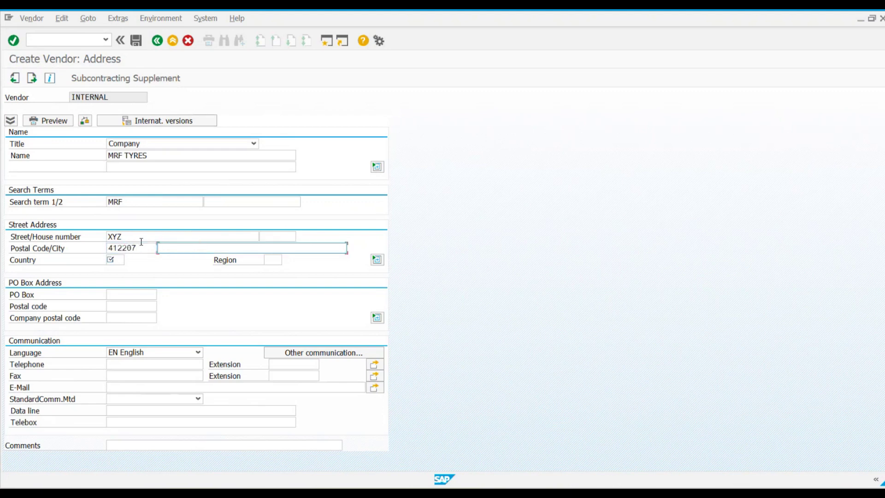
{"action": "type", "text": "PUNE"}
{"action": "key", "text": "Tab"}
{"action": "type", "text": "IN"}
{"action": "key", "text": "Tab"}
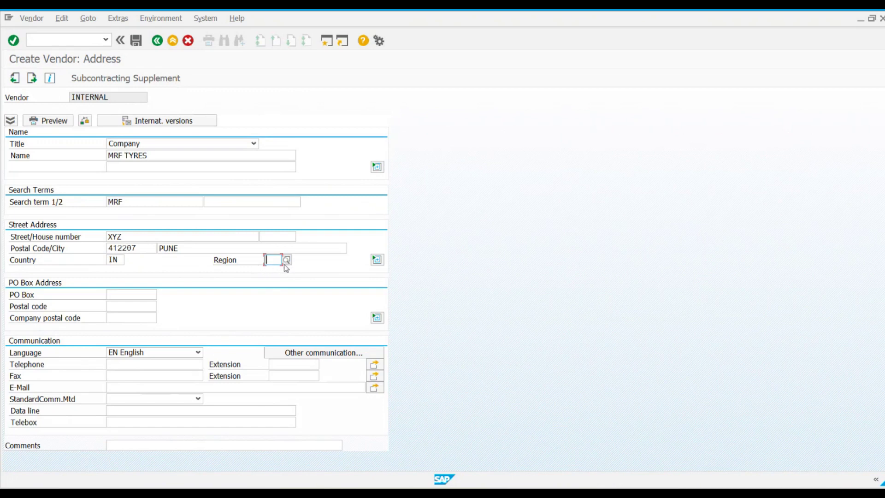
{"action": "key", "text": "F4"}
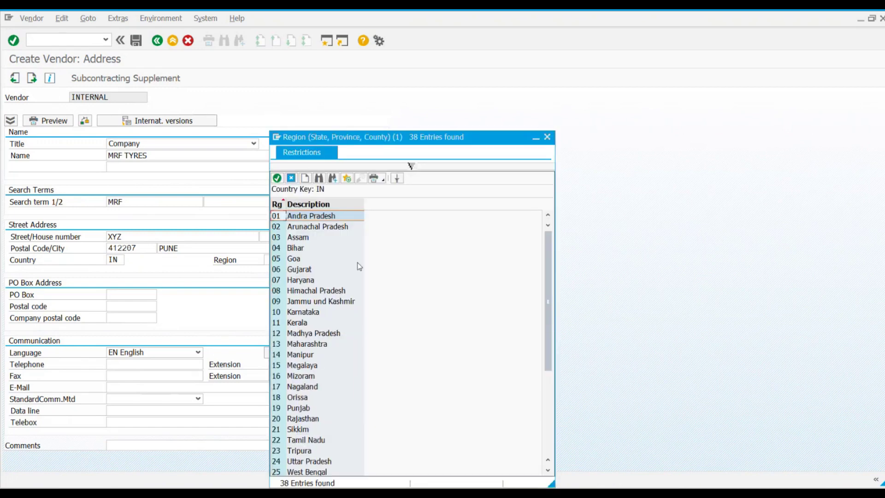
{"action": "double_click", "coordinate": [337, 345]}
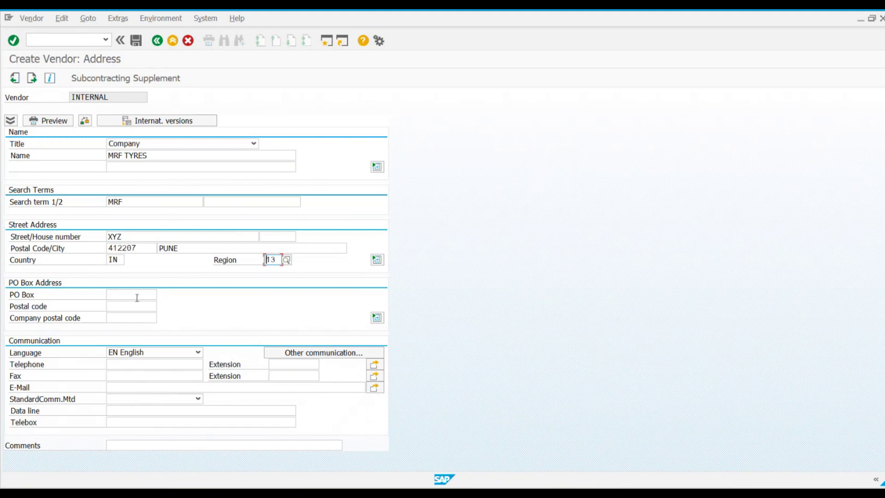
Step: Review the vendor number, name, search term, street address, PO box and telephone fields on the address screen
{"action": "left_click_drag", "start_coordinate": [127, 95], "coordinate": [39, 107]}
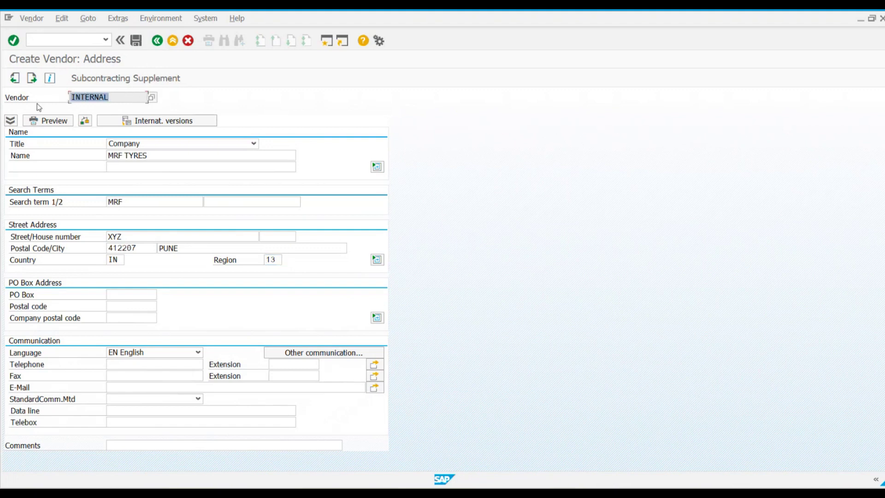
{"action": "left_click", "coordinate": [184, 155]}
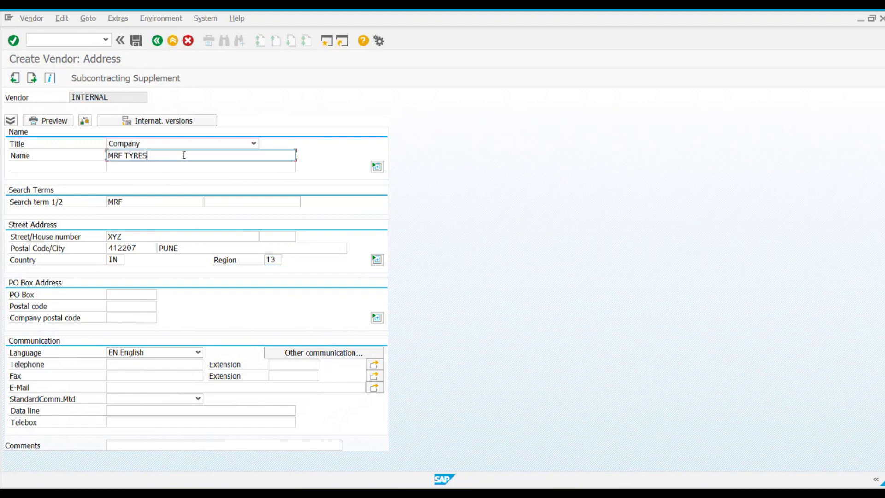
{"action": "left_click", "coordinate": [172, 201]}
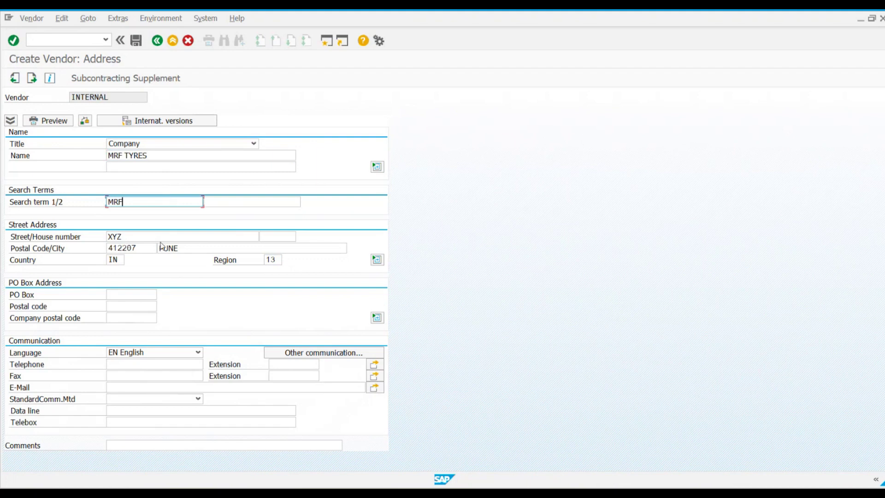
{"action": "left_click", "coordinate": [122, 260]}
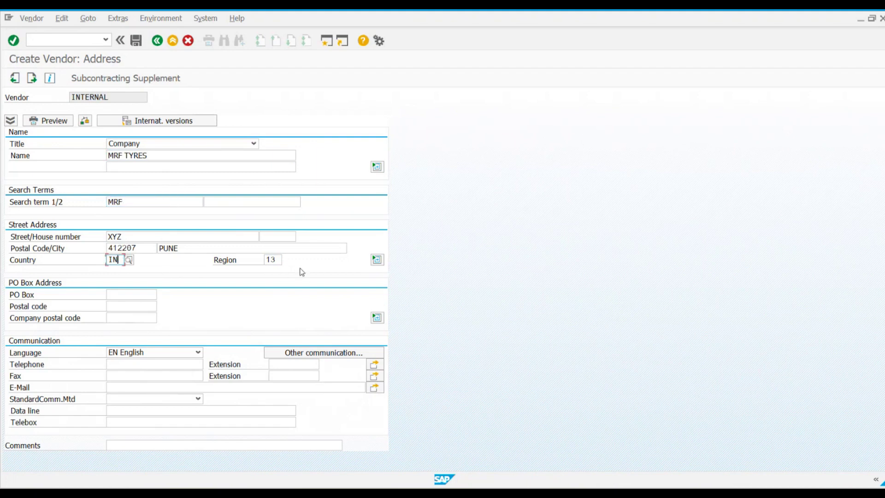
{"action": "left_click", "coordinate": [183, 245]}
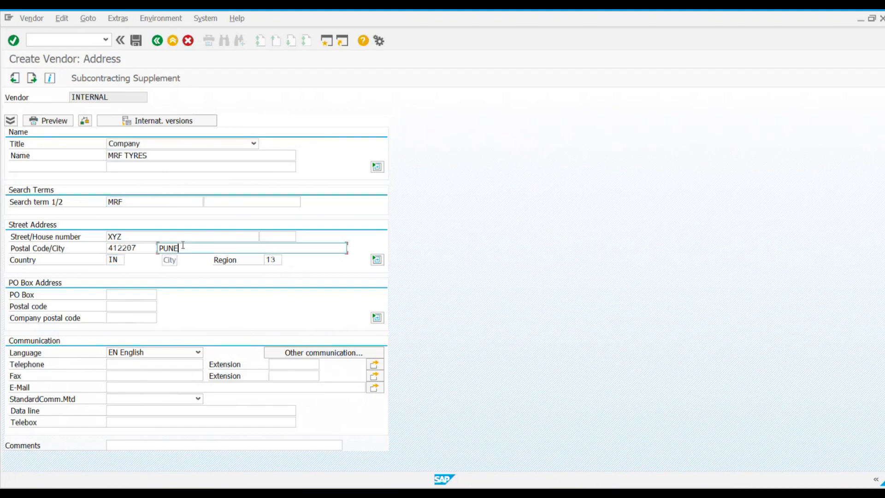
{"action": "left_click", "coordinate": [140, 295]}
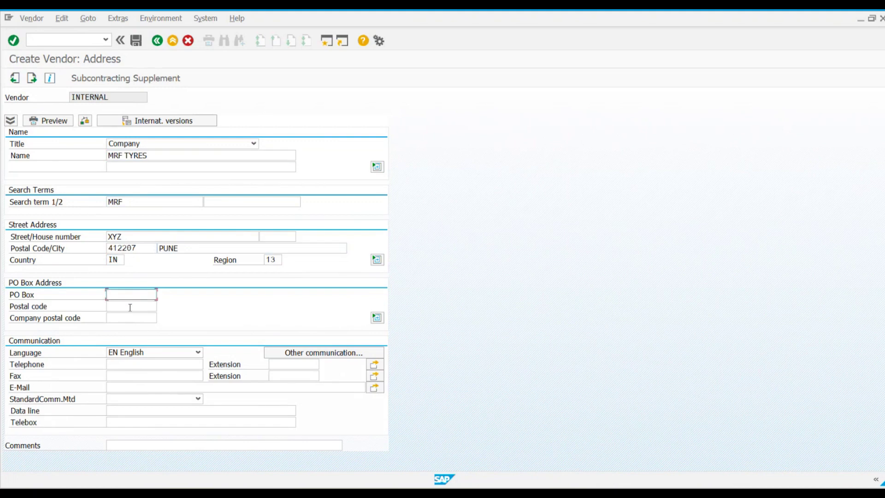
{"action": "left_click", "coordinate": [123, 306]}
{"action": "left_click", "coordinate": [120, 320]}
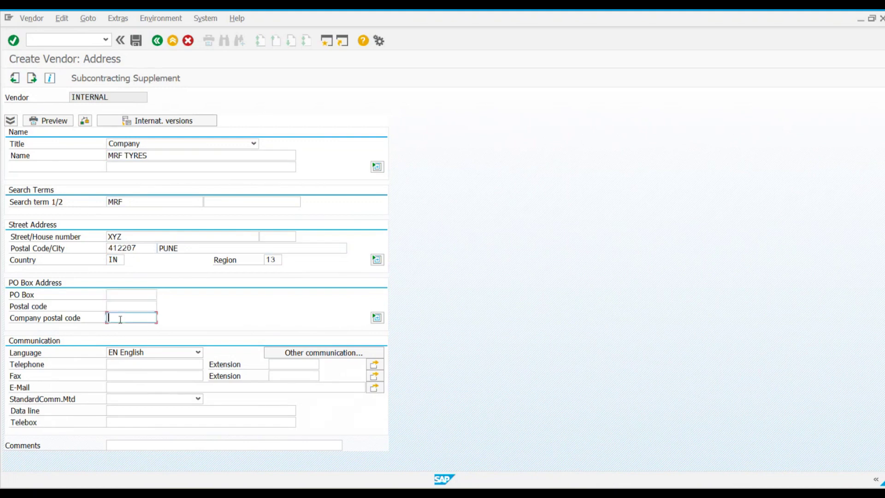
{"action": "left_click", "coordinate": [128, 363]}
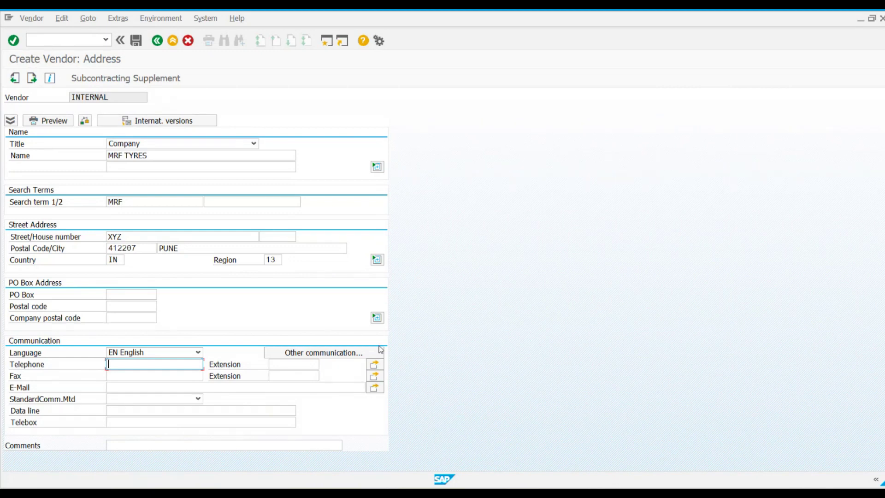
Step: Continue past the address and control data to payment transactions and check the bank key and bank country fields
{"action": "key", "text": "Return"}
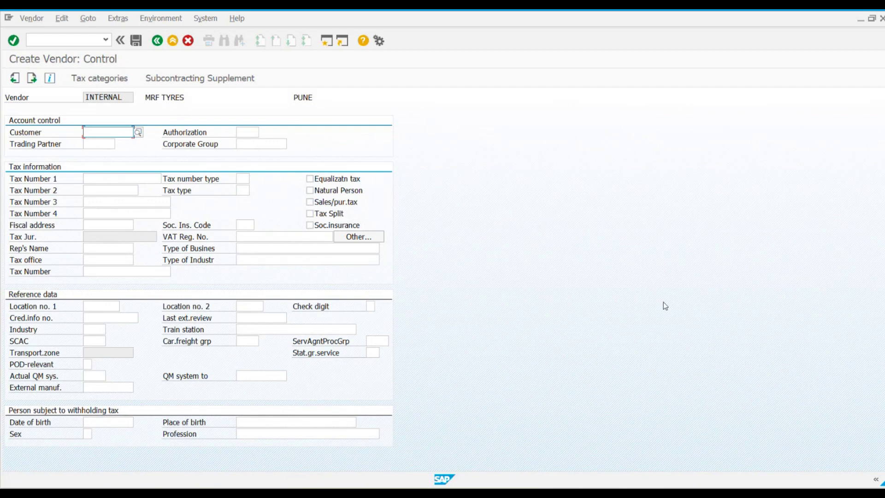
{"action": "key", "text": "Return"}
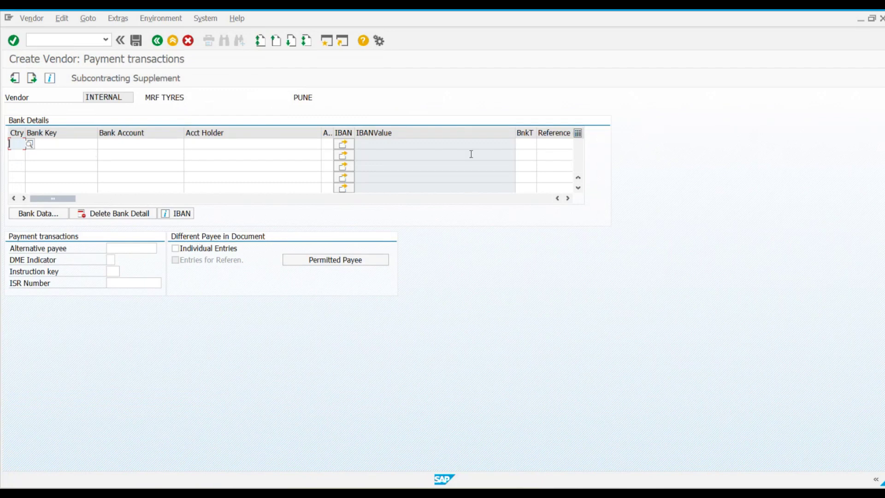
{"action": "left_click", "coordinate": [77, 146]}
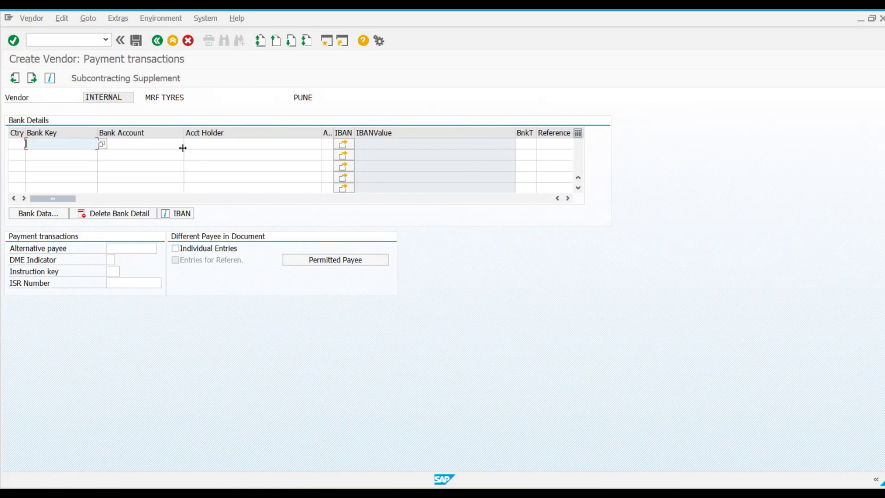
{"action": "left_click", "coordinate": [16, 144]}
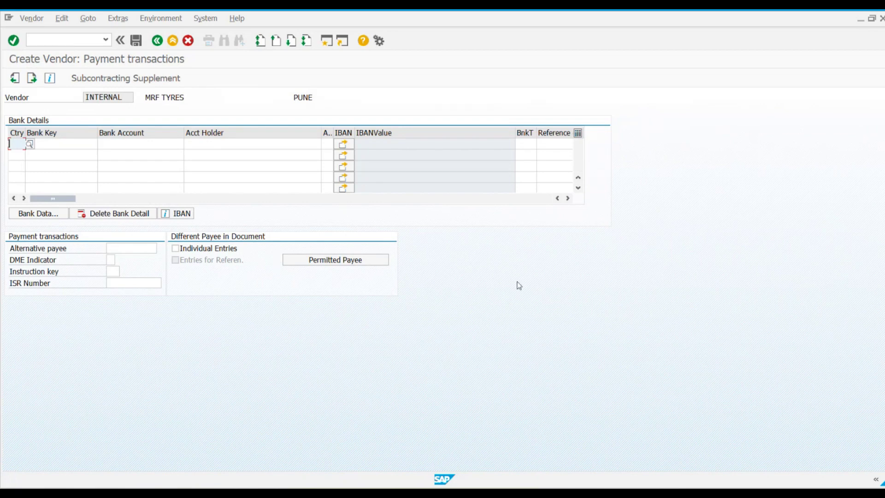
Step: Continue through the contact persons screen, checking its name and telephone columns, to the accounting information screen
{"action": "key", "text": "Return"}
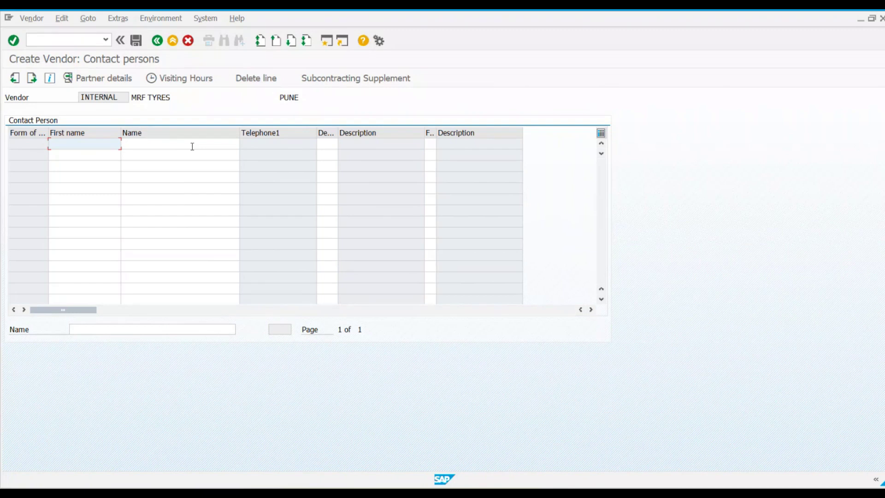
{"action": "left_click", "coordinate": [164, 143]}
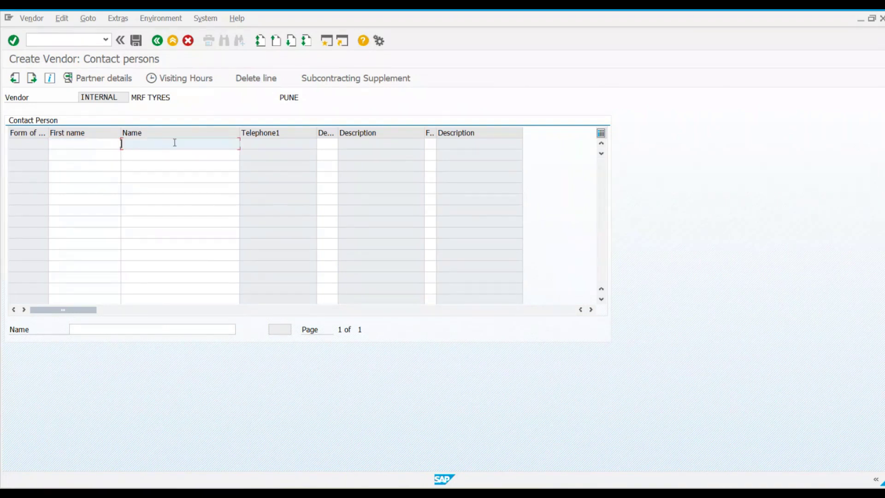
{"action": "left_click", "coordinate": [299, 145]}
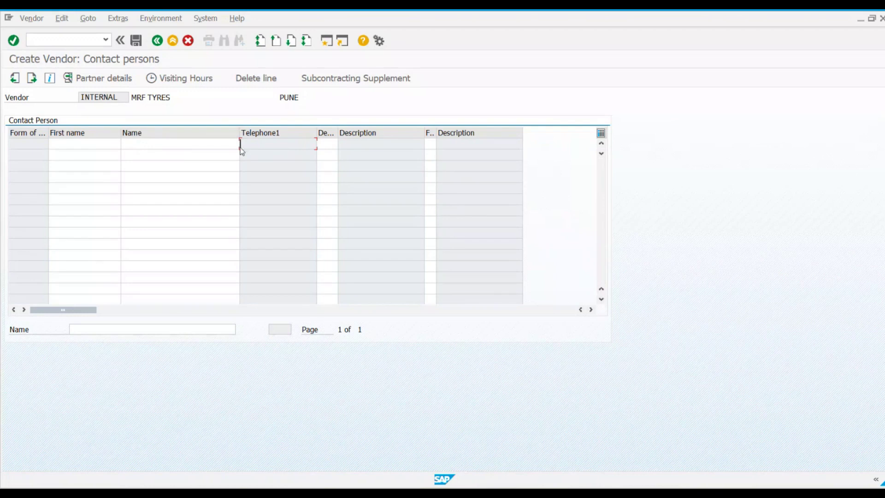
{"action": "key", "text": "Return"}
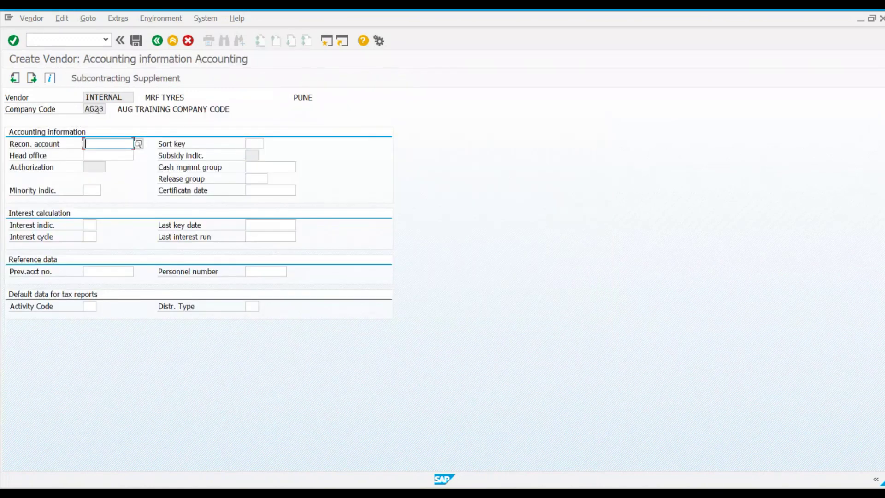
Step: Check the company code and the vendor name in the header of the accounting information screen
{"action": "left_click_drag", "start_coordinate": [91, 111], "coordinate": [102, 110]}
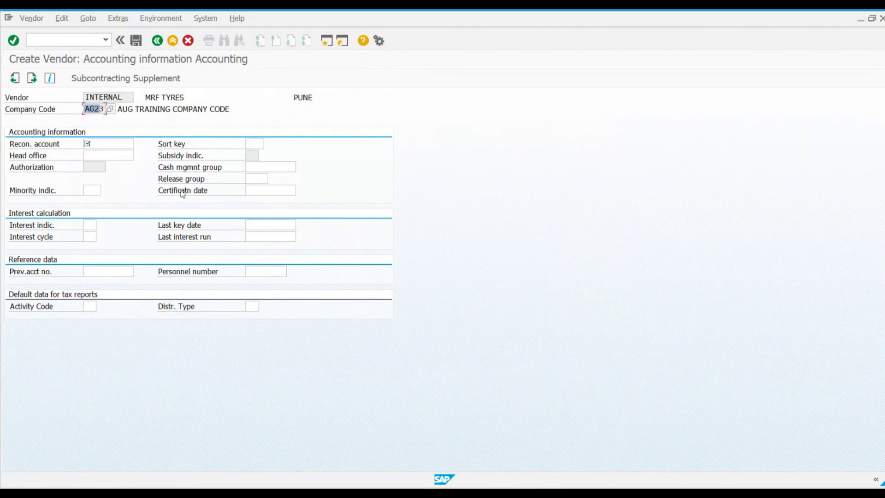
{"action": "left_click_drag", "start_coordinate": [104, 108], "coordinate": [92, 110]}
{"action": "left_click_drag", "start_coordinate": [143, 99], "coordinate": [184, 99]}
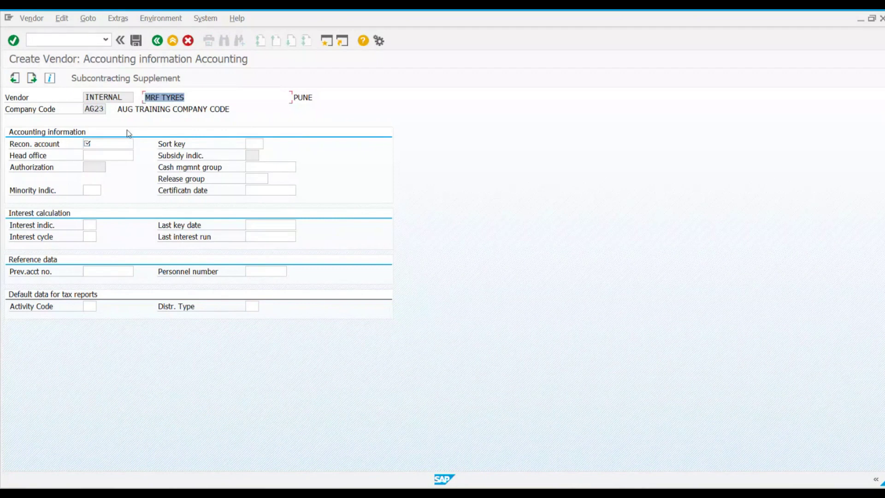
Step: Set the vendor's reconciliation account to 164004, payables company code 4000, from the list of possible accounts
{"action": "left_click", "coordinate": [128, 143]}
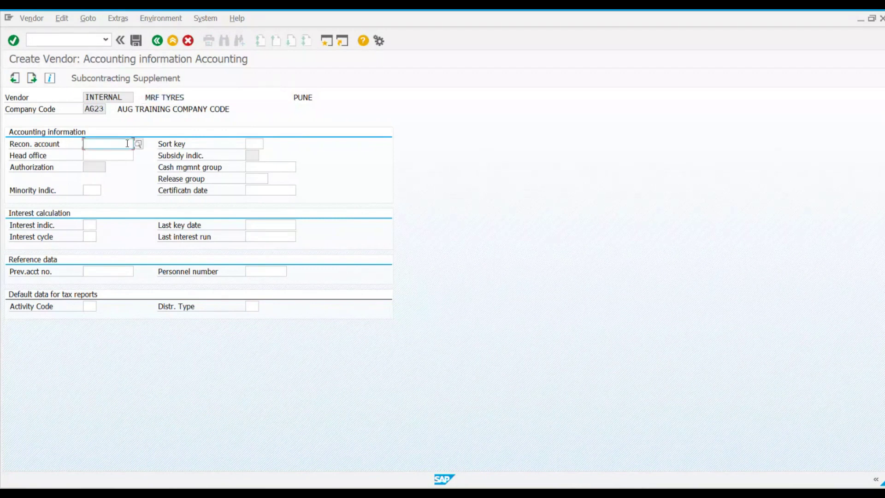
{"action": "left_click", "coordinate": [138, 145]}
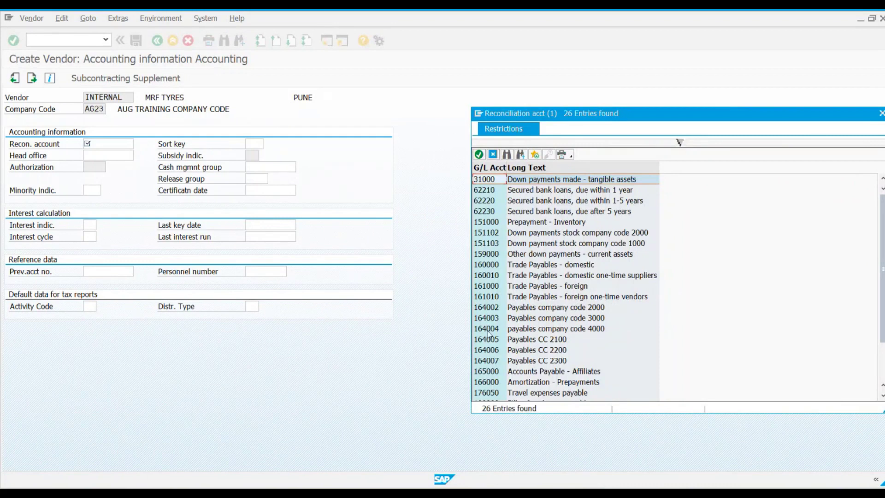
{"action": "scroll", "coordinate": [489, 334], "scroll_direction": "down", "scroll_amount": 2}
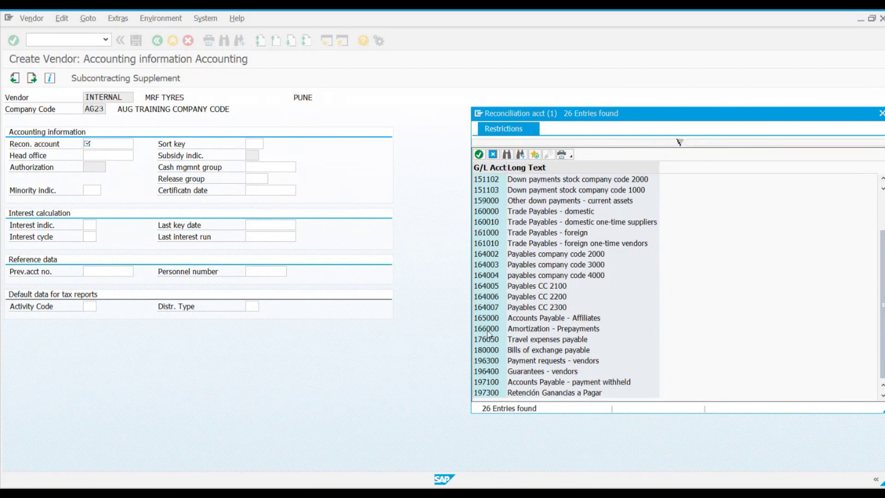
{"action": "scroll", "coordinate": [489, 334], "scroll_direction": "up", "scroll_amount": 1}
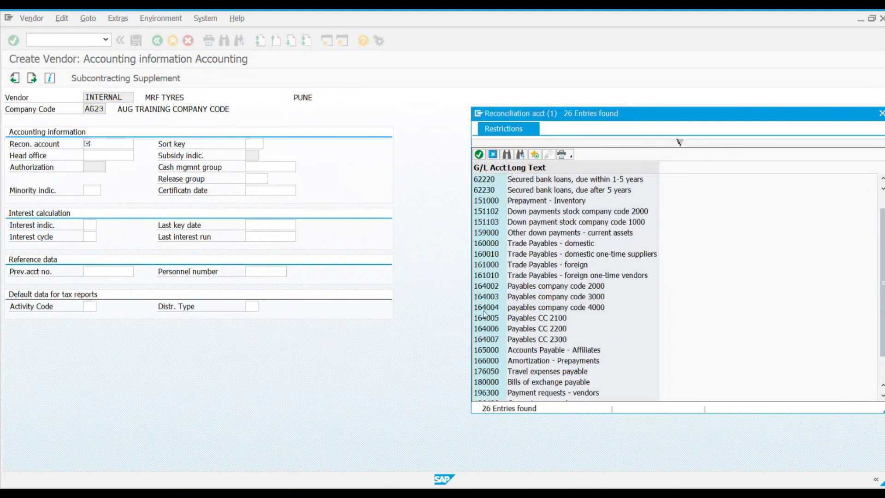
{"action": "double_click", "coordinate": [485, 311]}
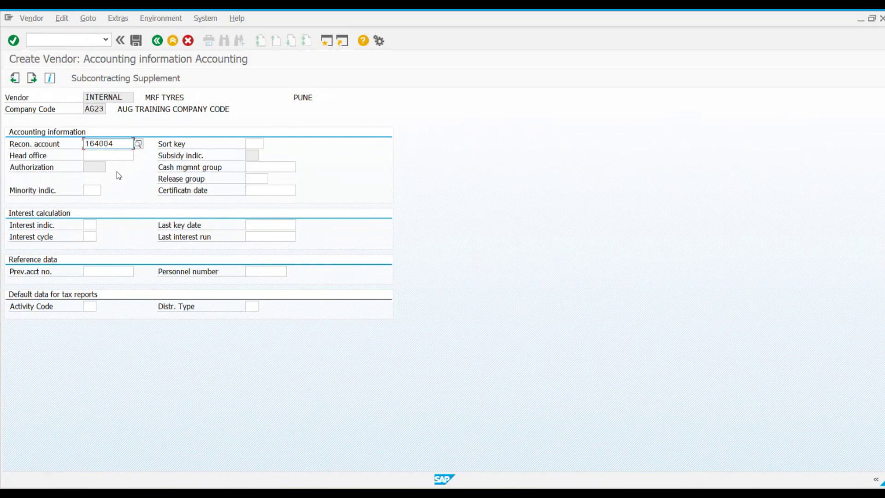
Step: Switch to the Excel workbook Aug Batch 2023 and enter the label "Reconcillation Account" in cell B38
{"action": "left_click", "coordinate": [592, 489]}
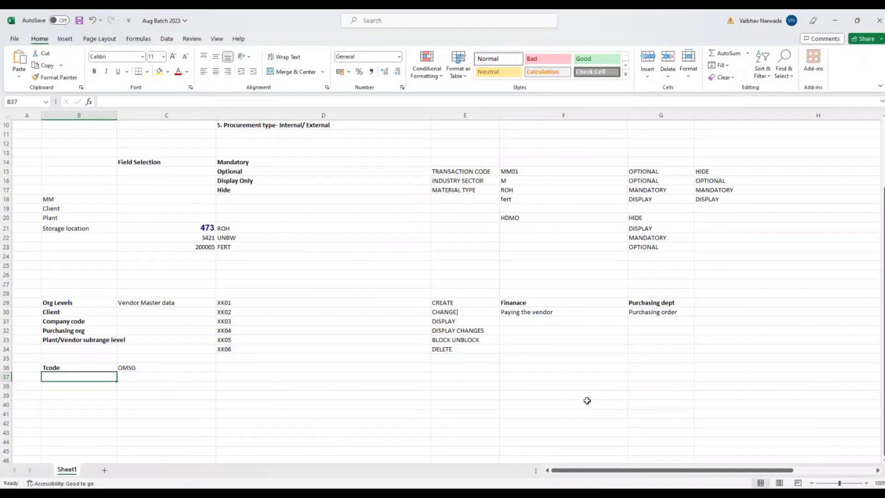
{"action": "left_click", "coordinate": [57, 387]}
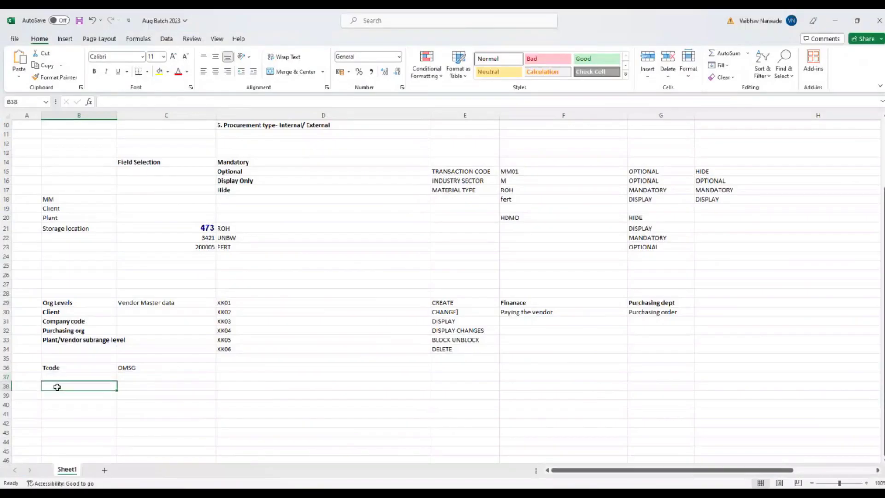
{"action": "type", "text": "rECONCILLATIO"}
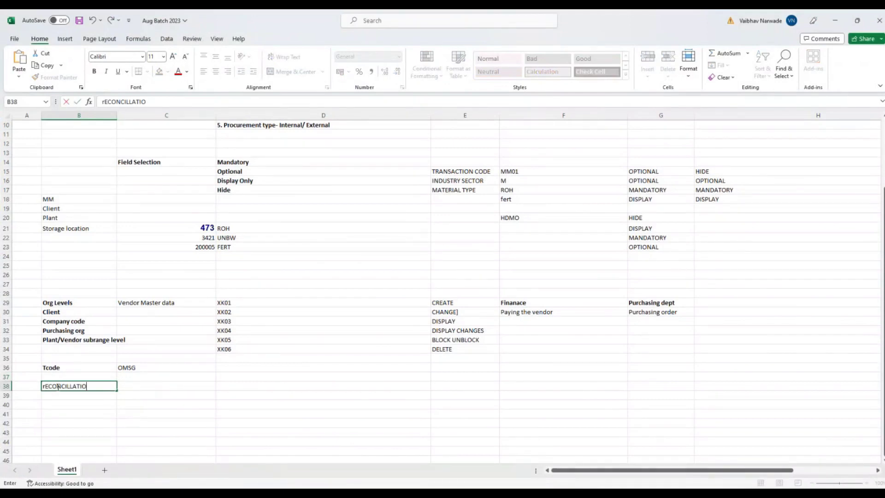
{"action": "type", "text": "N Account"}
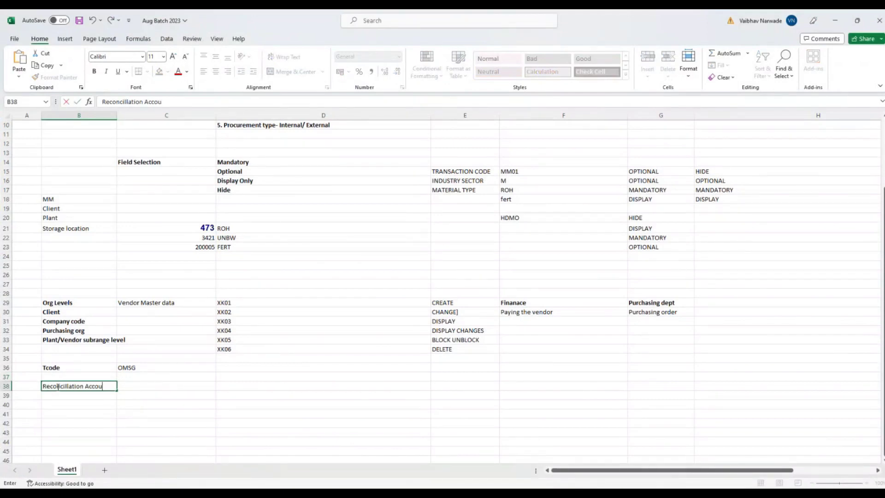
{"action": "key", "text": "Tab"}
Step: Enter "Depicts liability with regards to multiple vendors" in C38 and save the workbook
{"action": "type", "text": "Depict"}
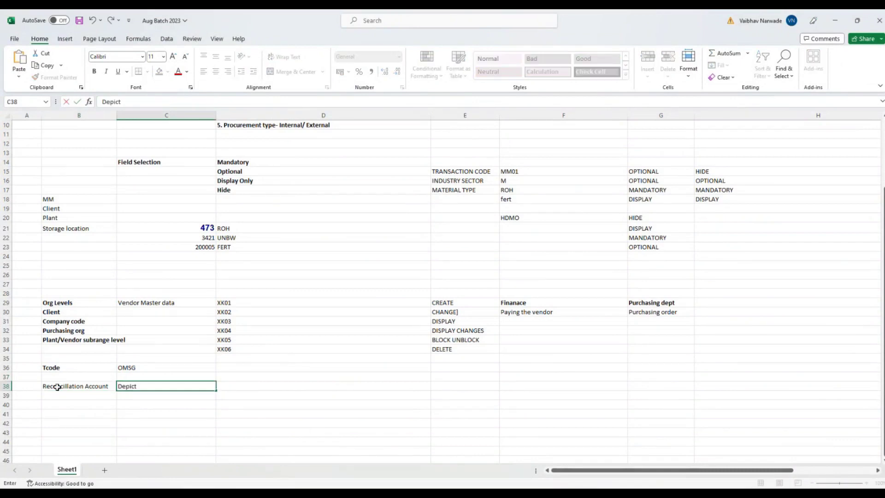
{"action": "type", "text": "s liability with regars"}
{"action": "key", "text": "BackSpace"}
{"action": "type", "text": "ds to"}
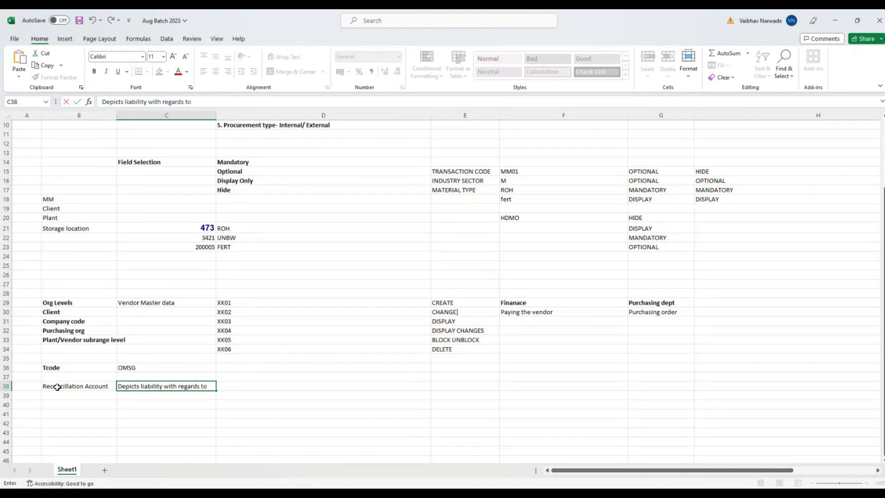
{"action": "type", "text": " multiple vendors"}
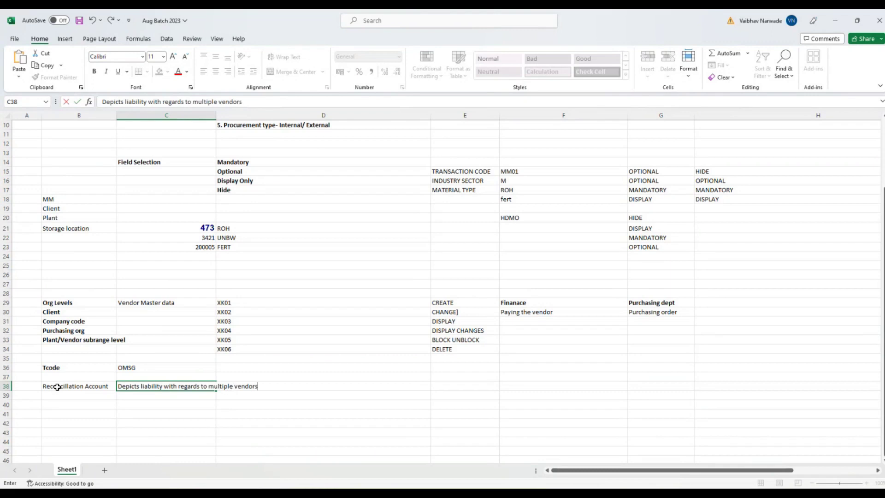
{"action": "key", "text": "Return"}
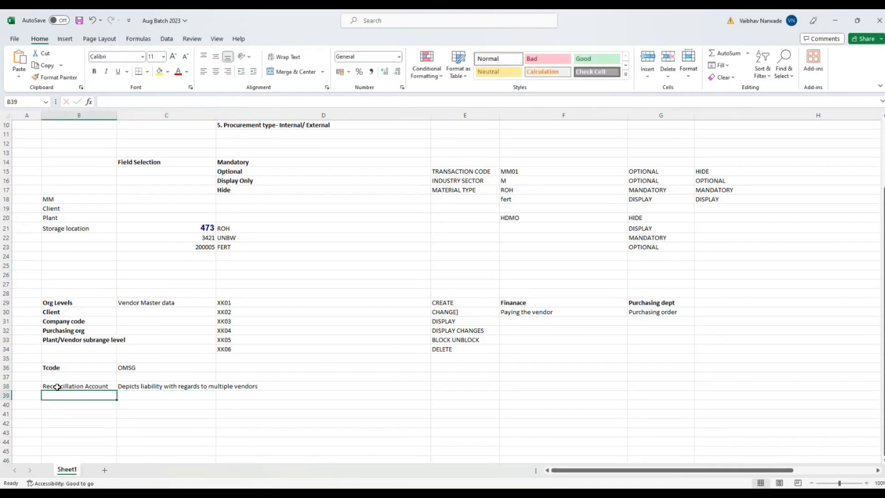
{"action": "key", "text": "ctrl+s"}
Step: Make the Reconcillation Account label in B38 bold and autofit column C to its contents
{"action": "left_click", "coordinate": [94, 386]}
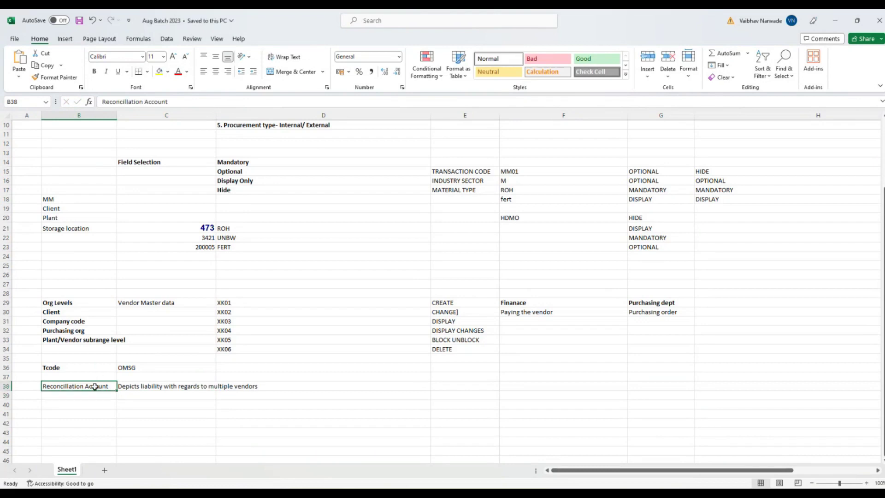
{"action": "key", "text": "ctrl+b"}
{"action": "left_click", "coordinate": [208, 424]}
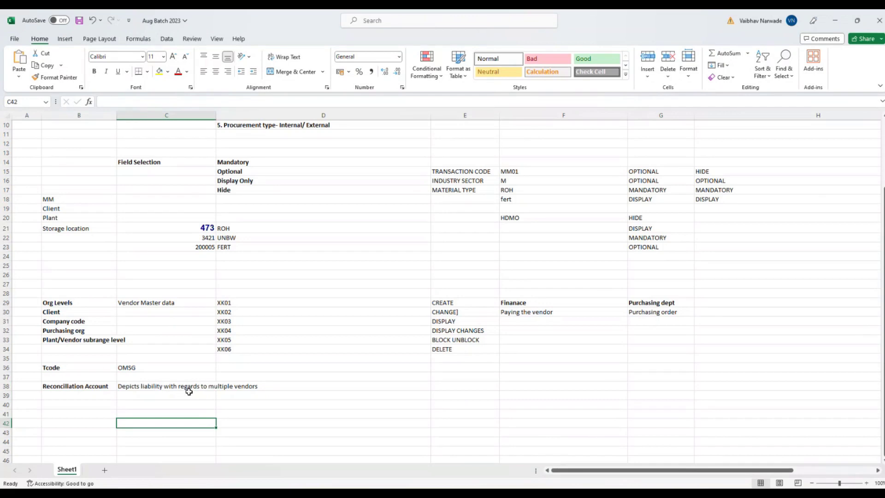
{"action": "double_click", "coordinate": [216, 115]}
Step: List the example vendors A, B and C in cells C41 to C43 below the reconciliation note
{"action": "scroll", "coordinate": [454, 332], "scroll_direction": "down", "scroll_amount": 5}
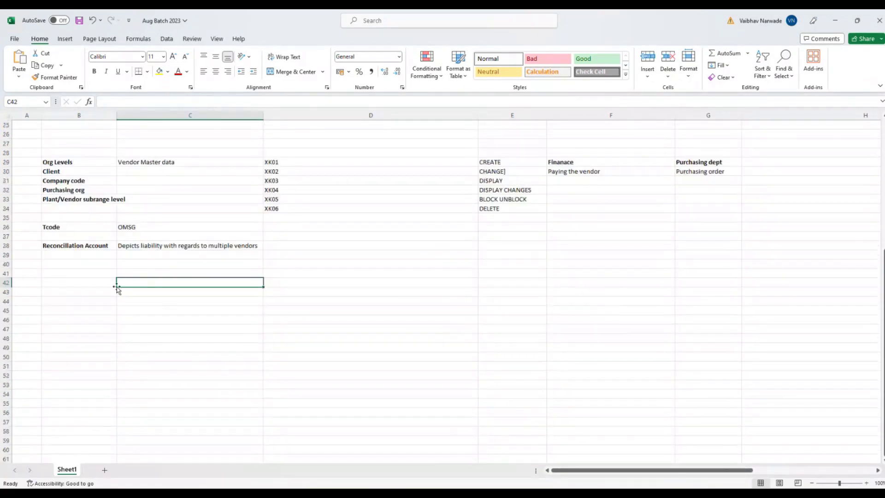
{"action": "left_click", "coordinate": [176, 273]}
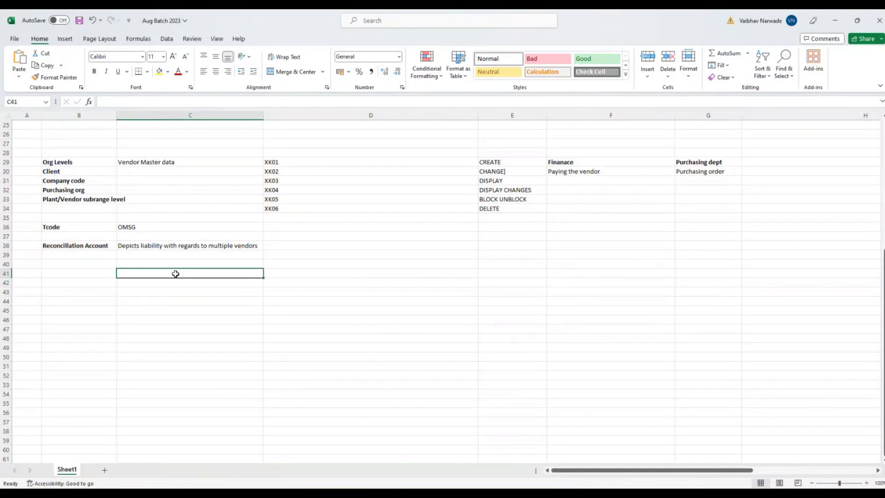
{"action": "type", "text": "A"}
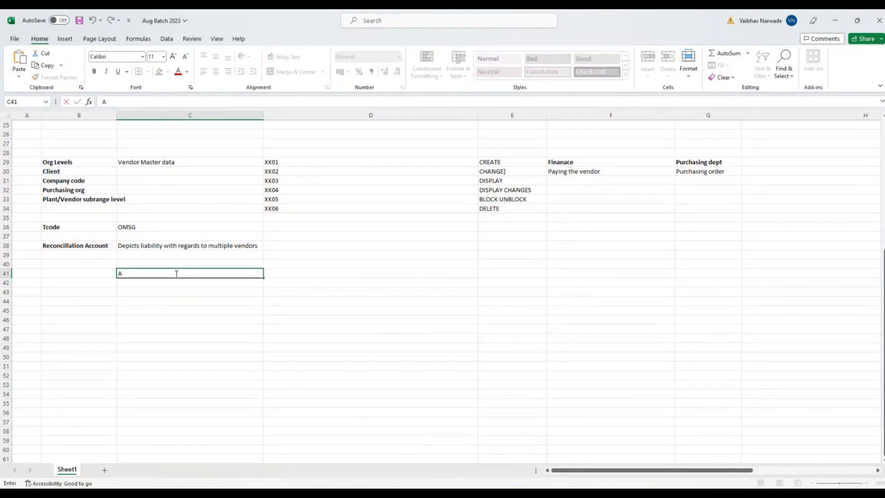
{"action": "key", "text": "Return"}
{"action": "type", "text": "B"}
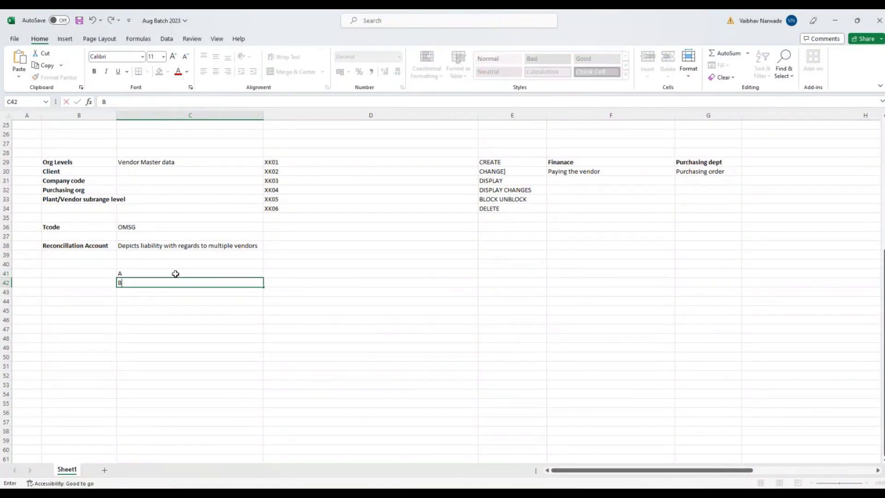
{"action": "key", "text": "Return"}
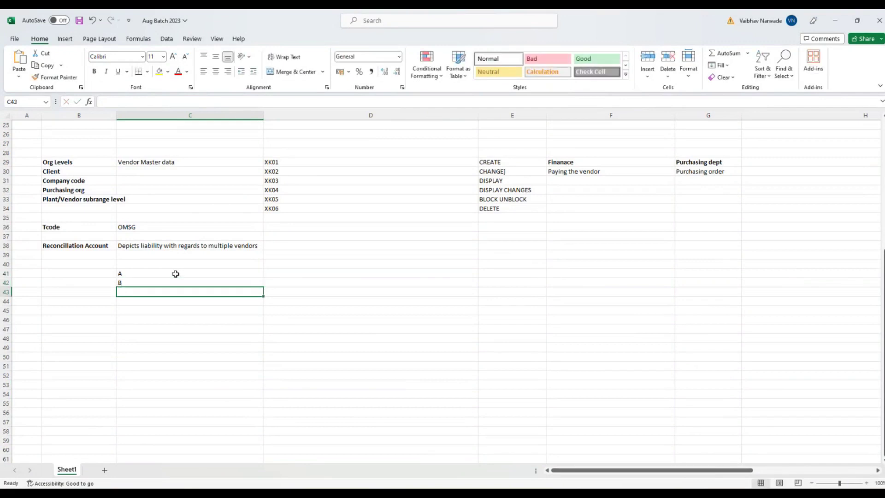
{"action": "type", "text": "C"}
{"action": "left_click", "coordinate": [176, 274]}
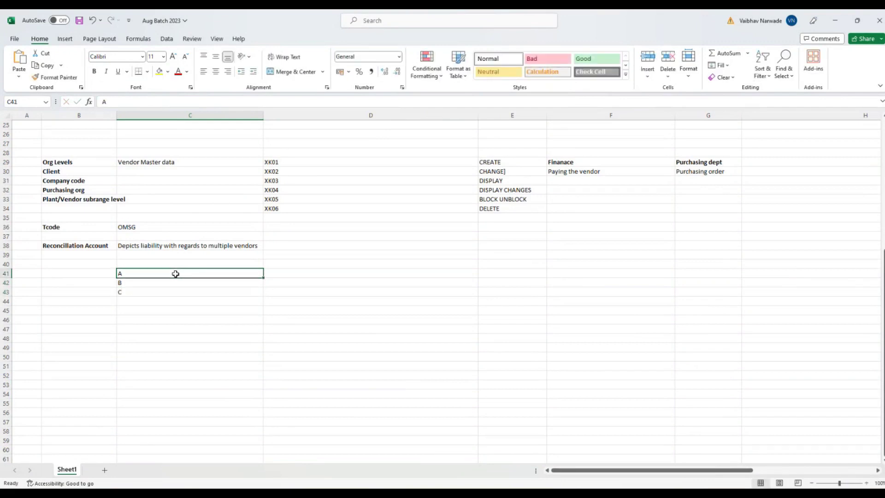
Step: Enter the amounts 10000, 20000 and 30000 for vendors A, B and C in cells D41 to D43
{"action": "key", "text": "Right"}
{"action": "key", "text": "Right"}
{"action": "key", "text": "Left"}
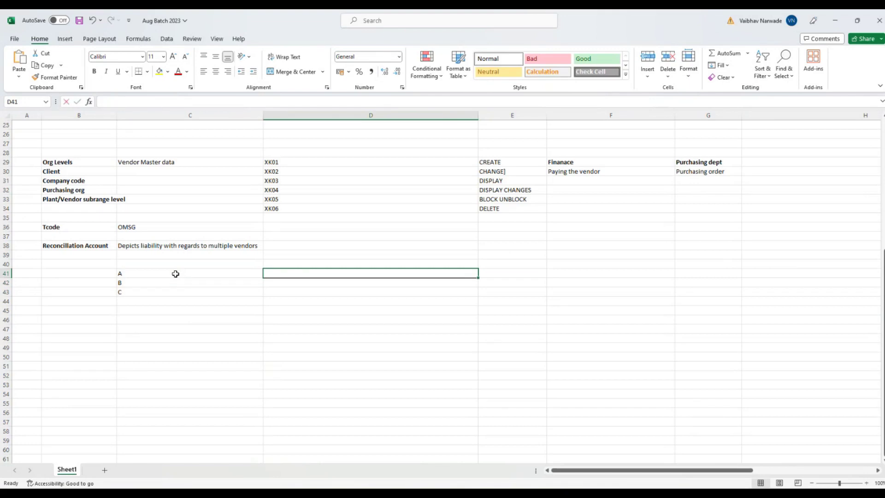
{"action": "type", "text": "10000"}
{"action": "key", "text": "Return"}
{"action": "type", "text": "20000"}
{"action": "key", "text": "Return"}
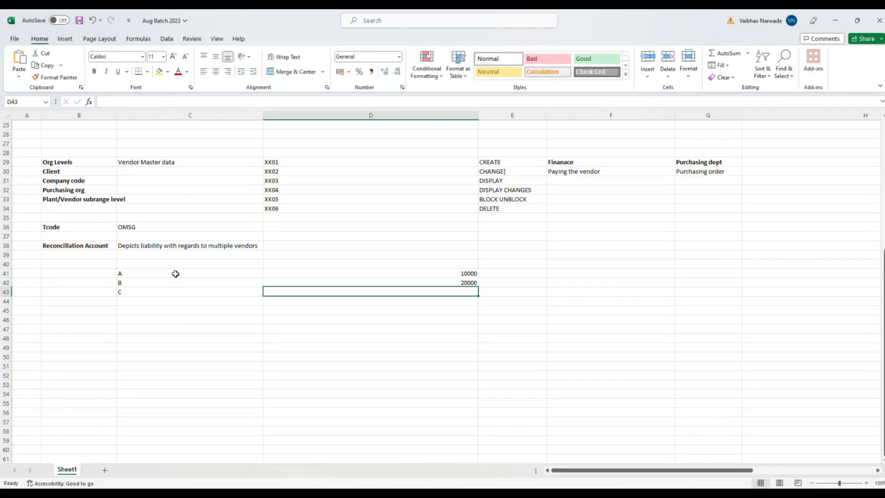
{"action": "type", "text": "30000"}
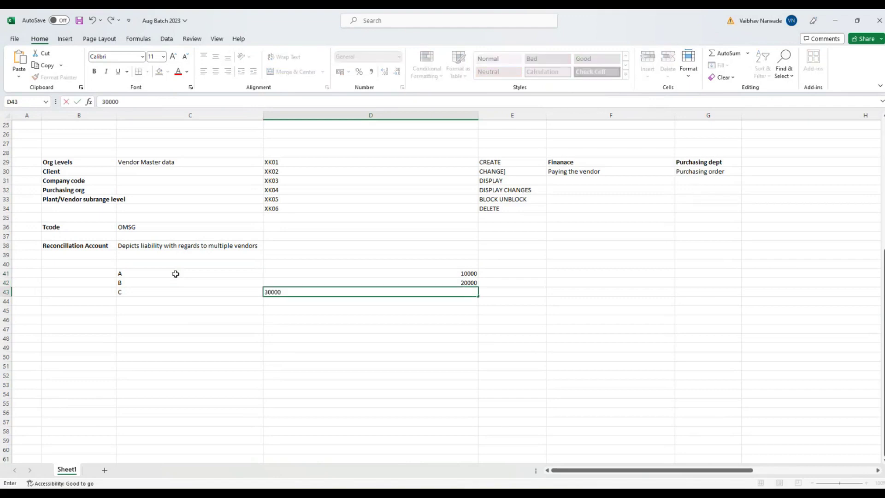
{"action": "key", "text": "Return"}
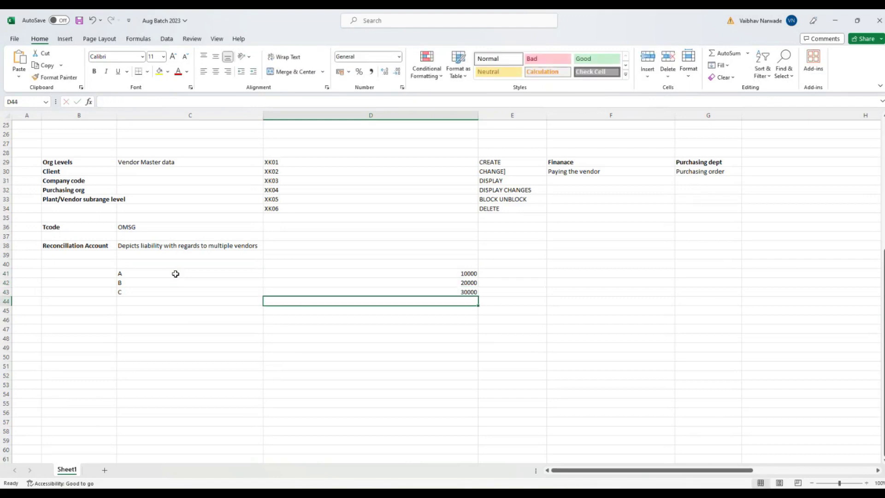
Step: Enter a second set of amounts, 10000, 20000 and 30000, in cells F41 to F43 of the vendor rows
{"action": "left_click", "coordinate": [600, 273]}
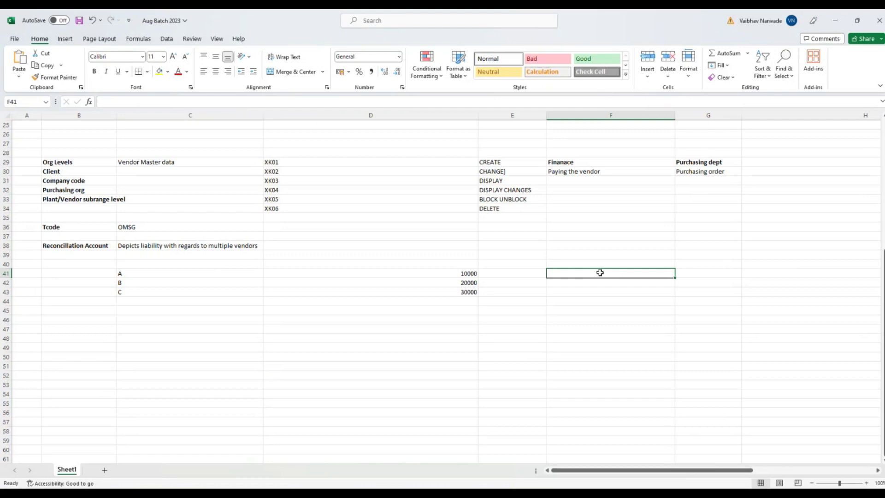
{"action": "type", "text": "10000"}
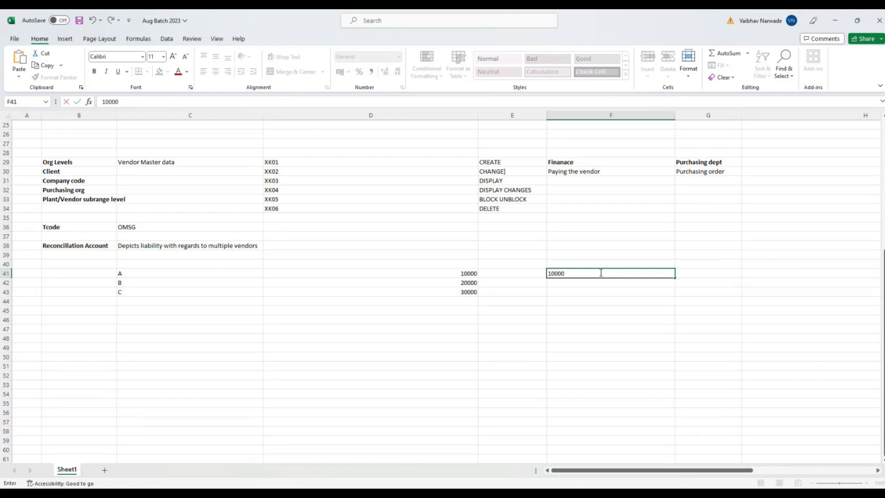
{"action": "key", "text": "Return"}
{"action": "type", "text": "20000"}
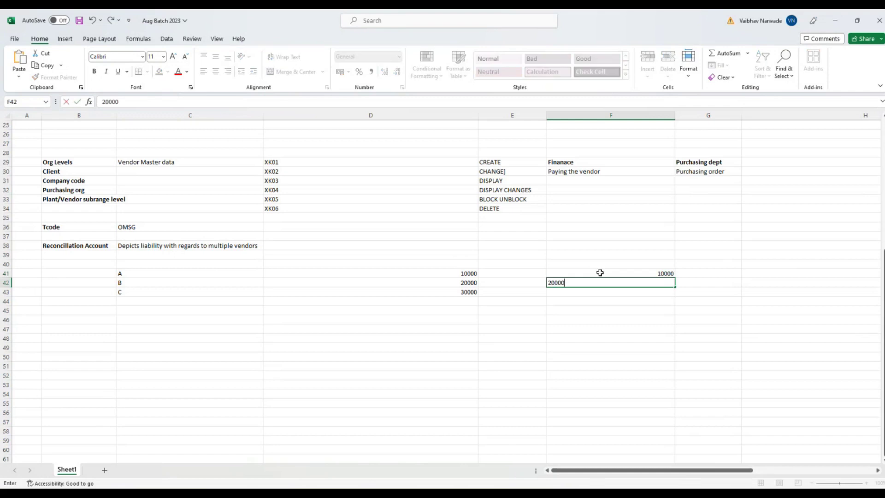
{"action": "key", "text": "Return"}
{"action": "type", "text": "30000"}
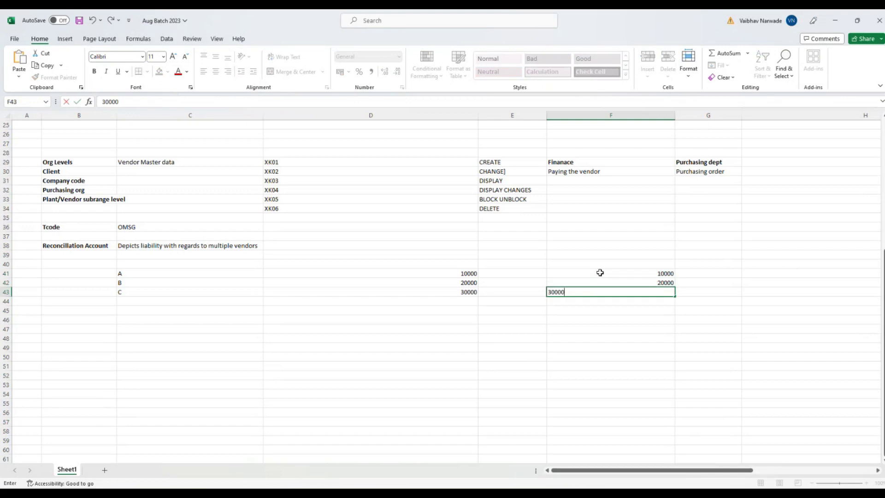
{"action": "key", "text": "Return"}
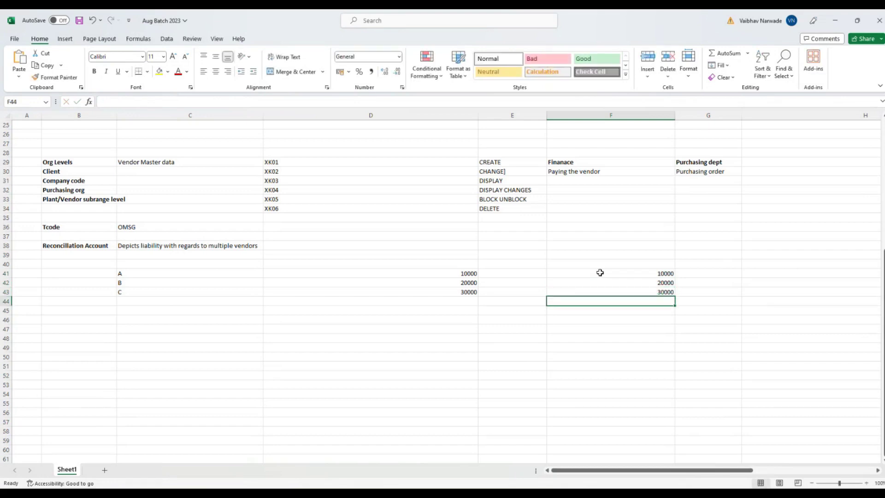
{"action": "left_click", "coordinate": [642, 267]}
{"action": "left_click", "coordinate": [621, 275]}
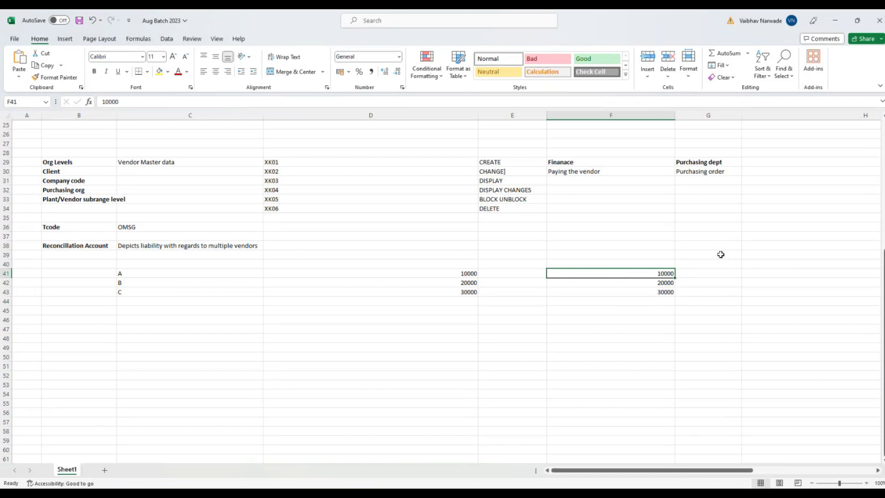
{"action": "left_click", "coordinate": [721, 255]}
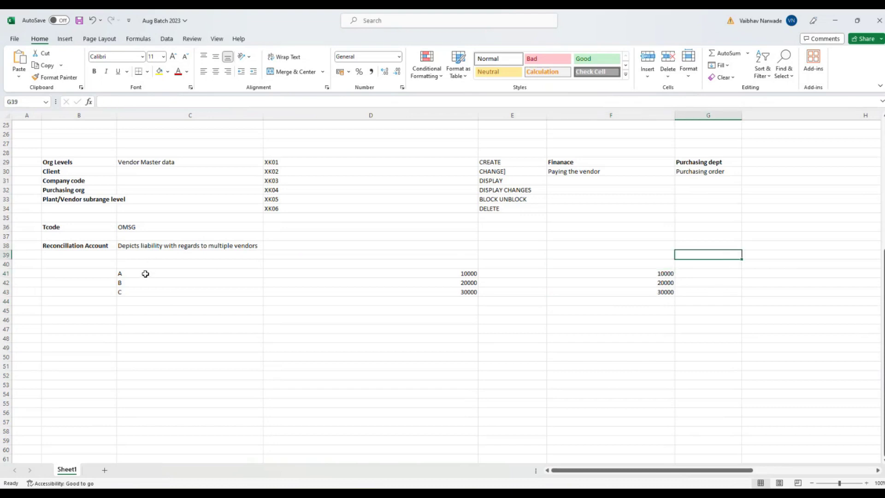
Step: Copy reconciliation account 164004 from the SAP accounting information screen into Excel cells B41 to B43, beside vendors A, B and C
{"action": "key", "text": "alt+Tab"}
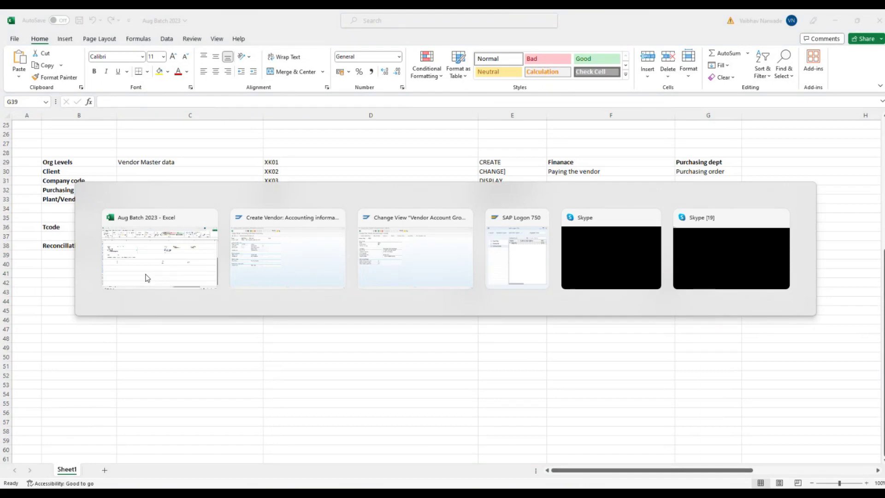
{"action": "key", "text": "alt+Tab"}
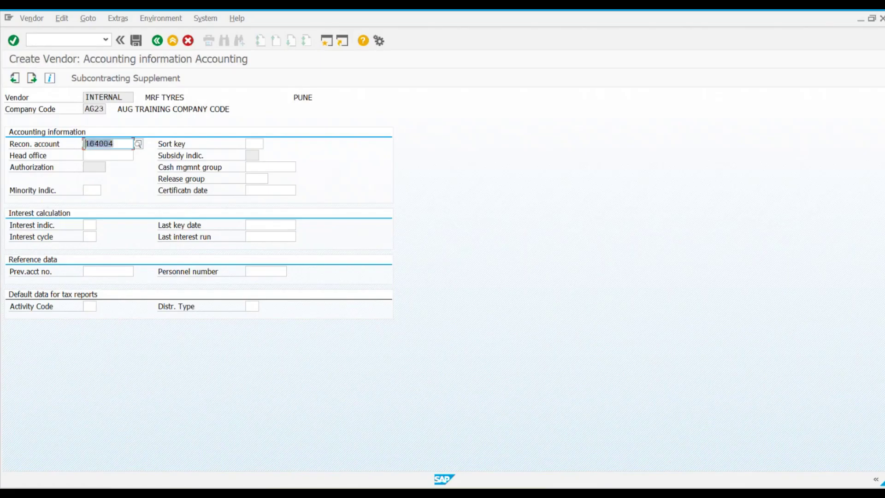
{"action": "key", "text": "alt+Tab"}
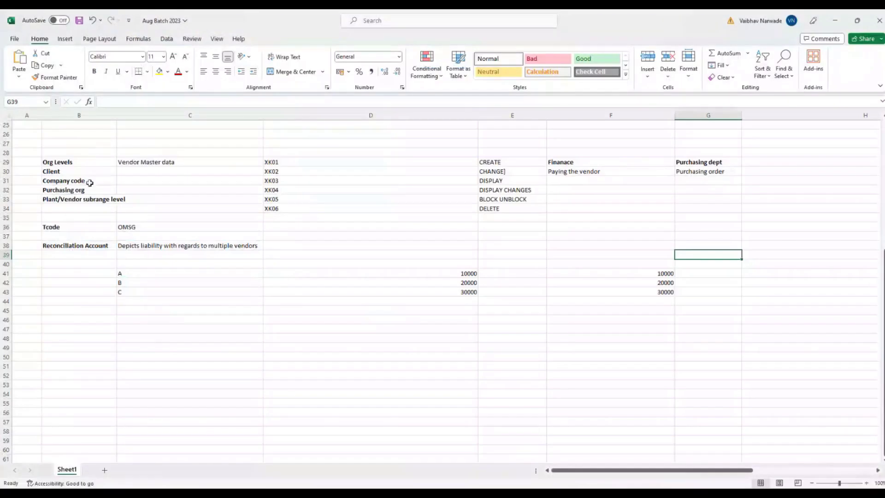
{"action": "left_click", "coordinate": [96, 275]}
{"action": "type", "text": "164004"}
{"action": "left_click", "coordinate": [94, 281]}
{"action": "type", "text": "164004"}
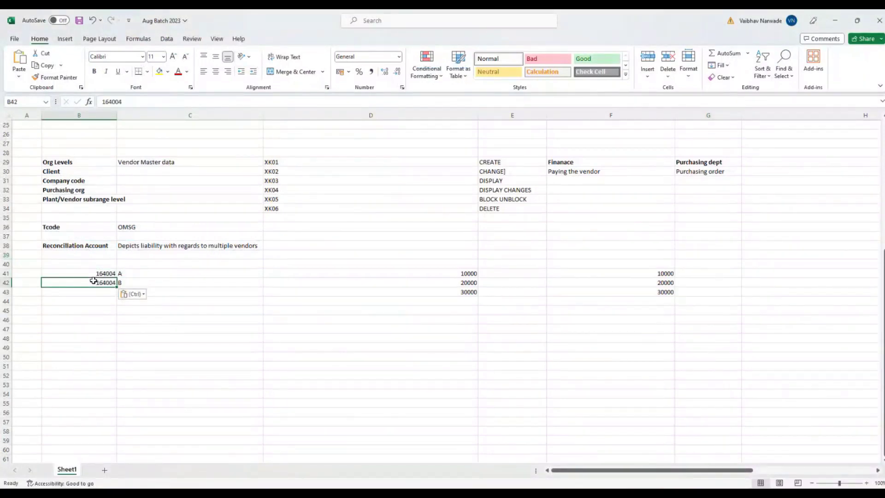
{"action": "left_click", "coordinate": [96, 291]}
{"action": "type", "text": "164004"}
{"action": "left_click", "coordinate": [107, 327]}
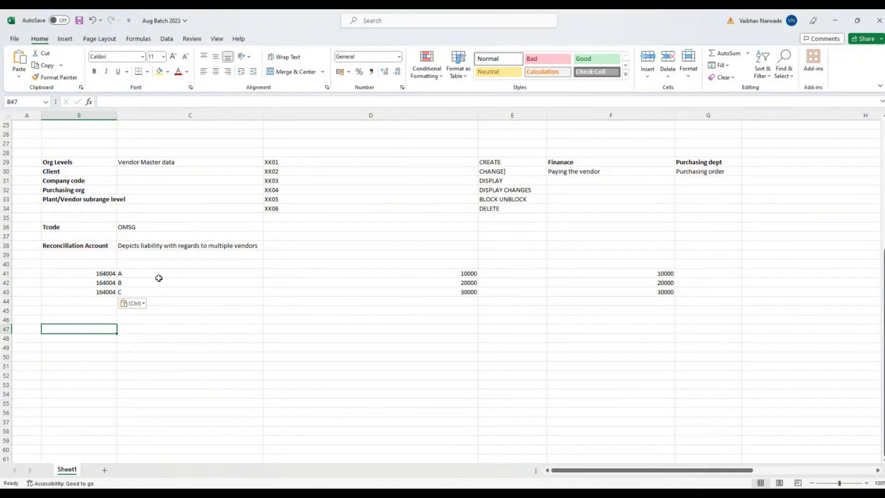
Step: Compare the reconciliation account in B41 with the vendor amounts in F41 to F43
{"action": "left_click", "coordinate": [76, 274]}
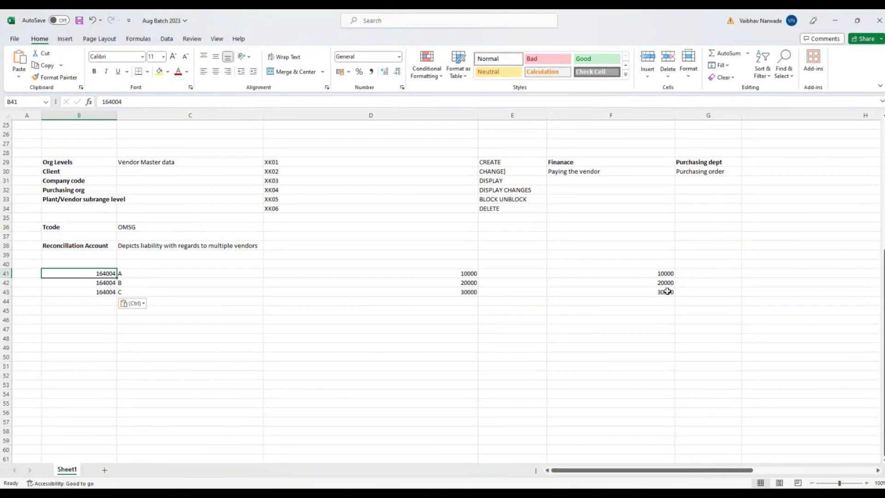
{"action": "left_click", "coordinate": [638, 276]}
{"action": "left_click_drag", "start_coordinate": [637, 280], "coordinate": [638, 287]}
{"action": "left_click", "coordinate": [637, 294]}
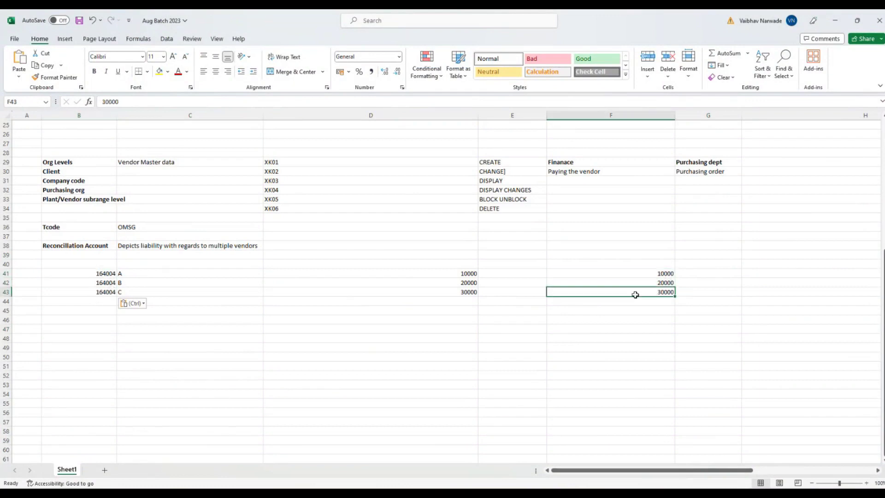
{"action": "left_click", "coordinate": [83, 274]}
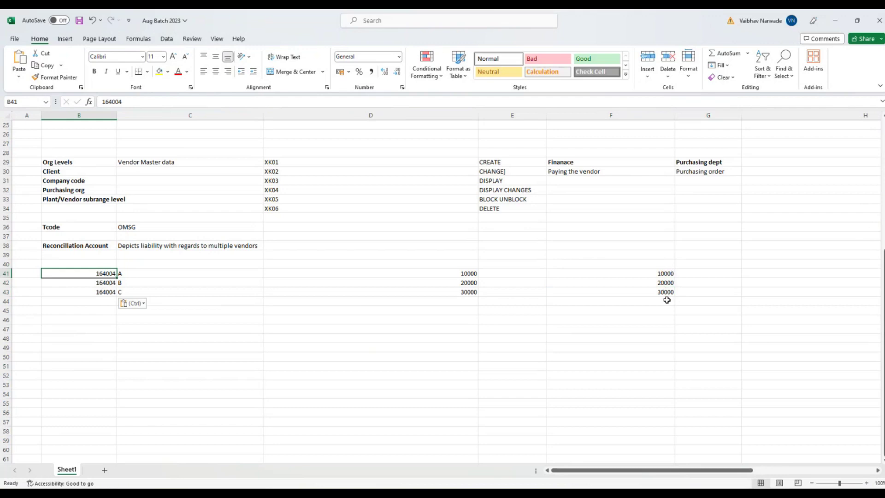
Step: Enter the total 60000 in cell B45, below the reconciliation account numbers
{"action": "left_click", "coordinate": [76, 312]}
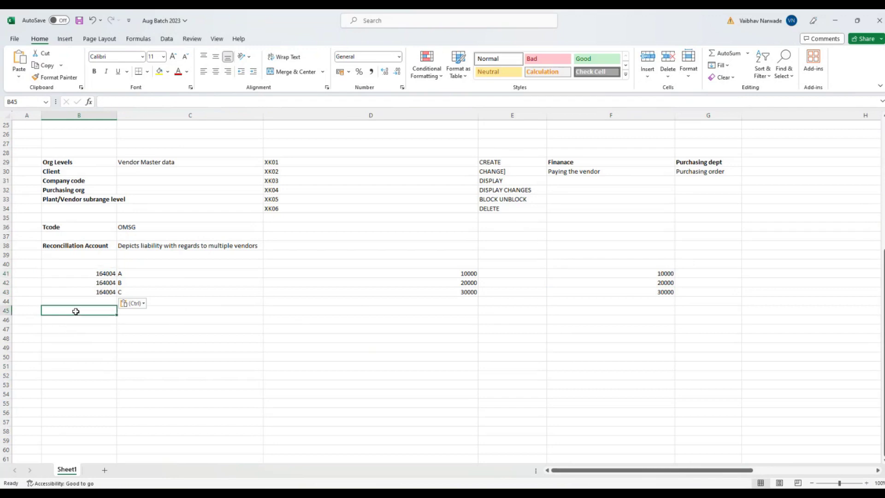
{"action": "type", "text": "6000"}
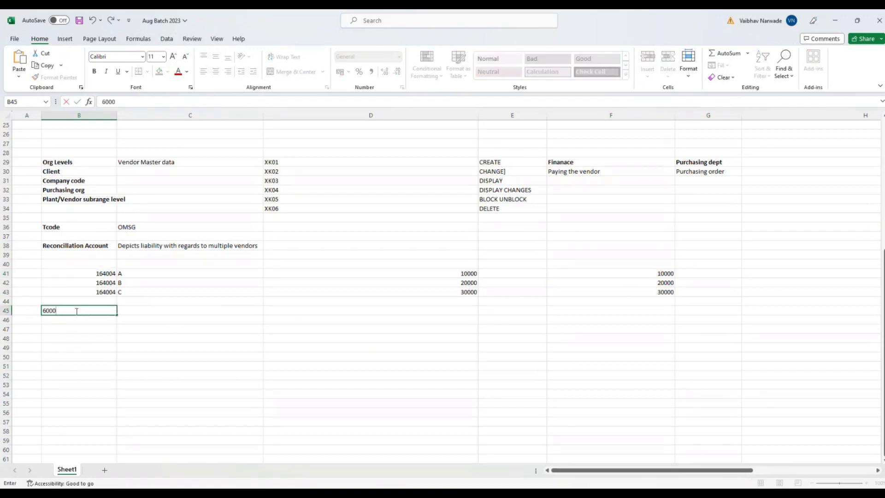
{"action": "type", "text": "0"}
{"action": "key", "text": "Return"}
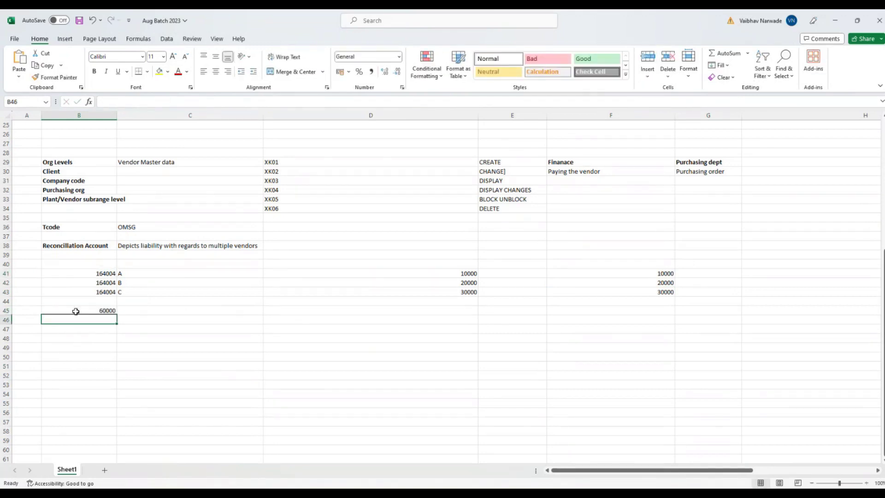
{"action": "left_click", "coordinate": [76, 312]}
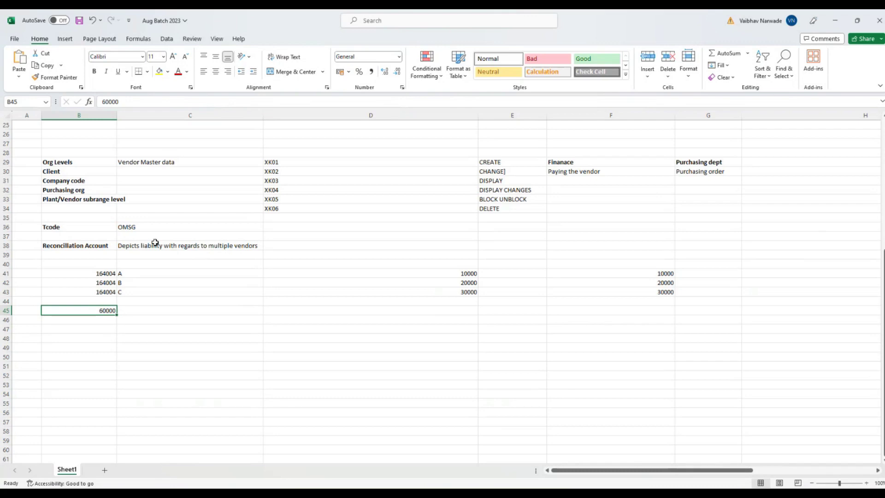
Step: Enter the note "10000 PAYMENT" in cell H41, in vendor A's row
{"action": "left_click", "coordinate": [750, 274]}
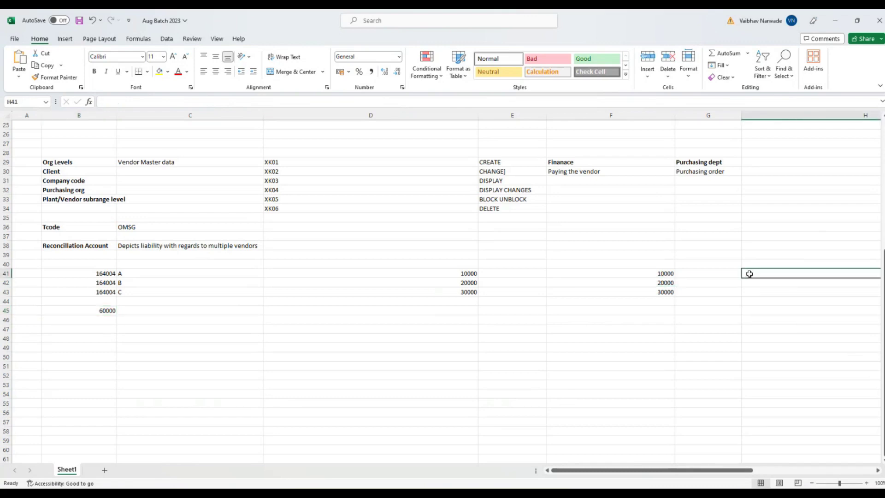
{"action": "type", "text": "1000"}
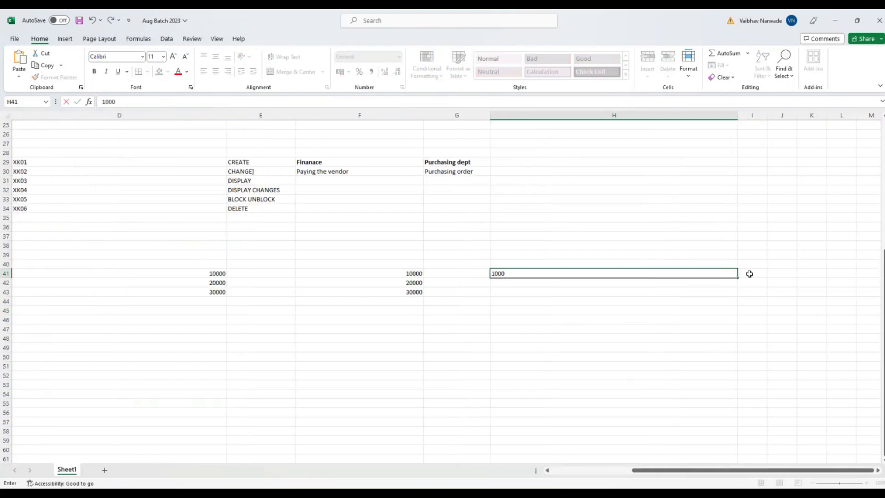
{"action": "type", "text": "0 PAYMENT"}
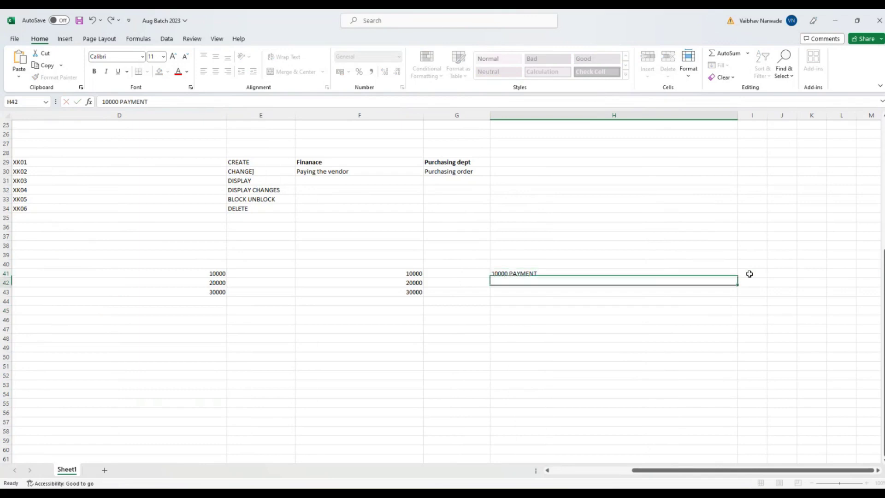
{"action": "key", "text": "Return"}
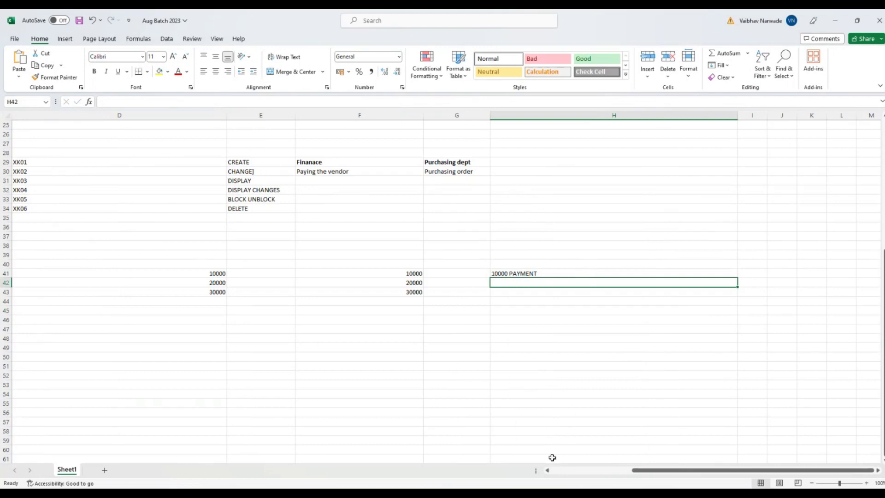
Step: Review the amounts in columns D and F for vendors A to C against their reconciliation accounts and the total in B45
{"action": "left_click", "coordinate": [548, 469]}
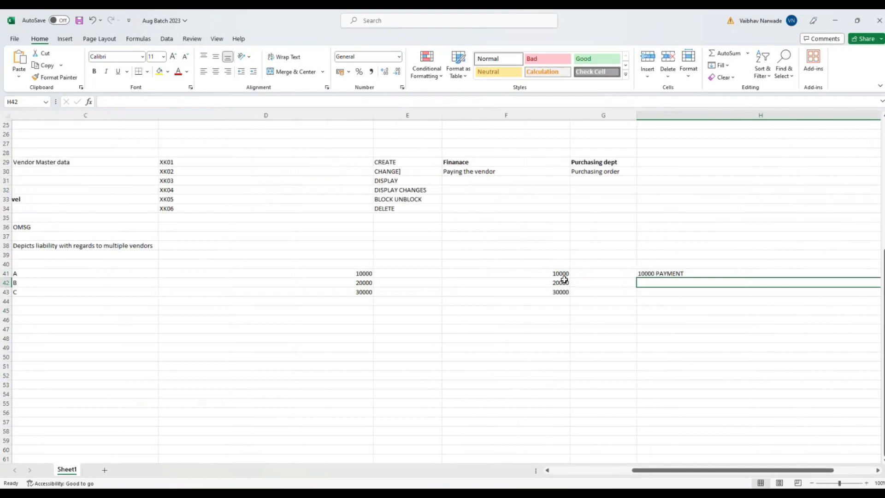
{"action": "left_click_drag", "start_coordinate": [559, 283], "coordinate": [562, 290]}
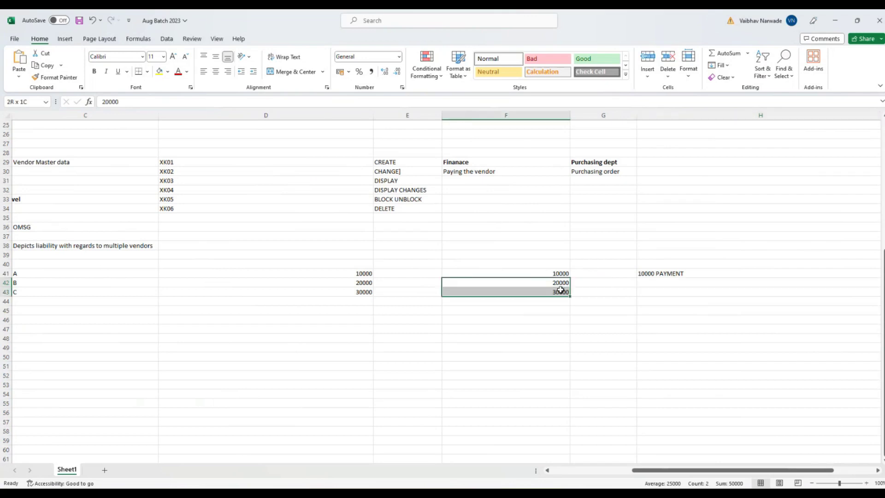
{"action": "left_click", "coordinate": [562, 339]}
{"action": "left_click", "coordinate": [560, 470]}
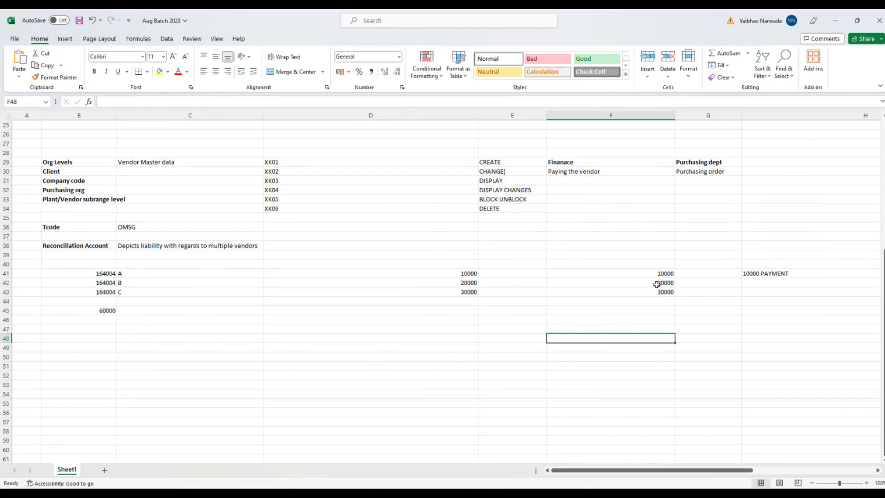
{"action": "left_click", "coordinate": [658, 276]}
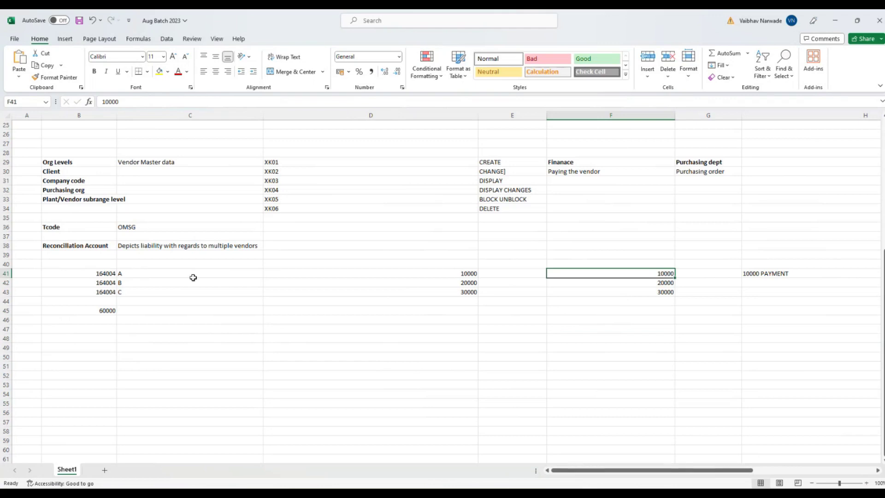
{"action": "left_click", "coordinate": [162, 276]}
{"action": "left_click", "coordinate": [419, 276]}
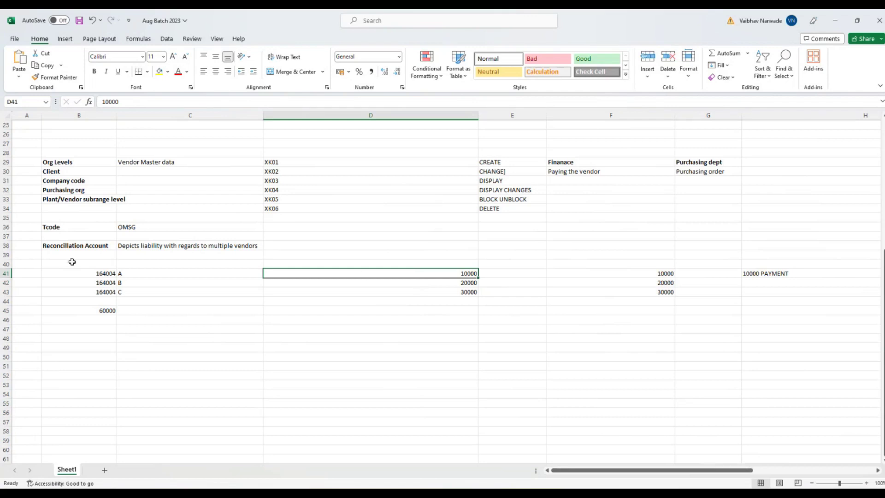
{"action": "left_click", "coordinate": [84, 275]}
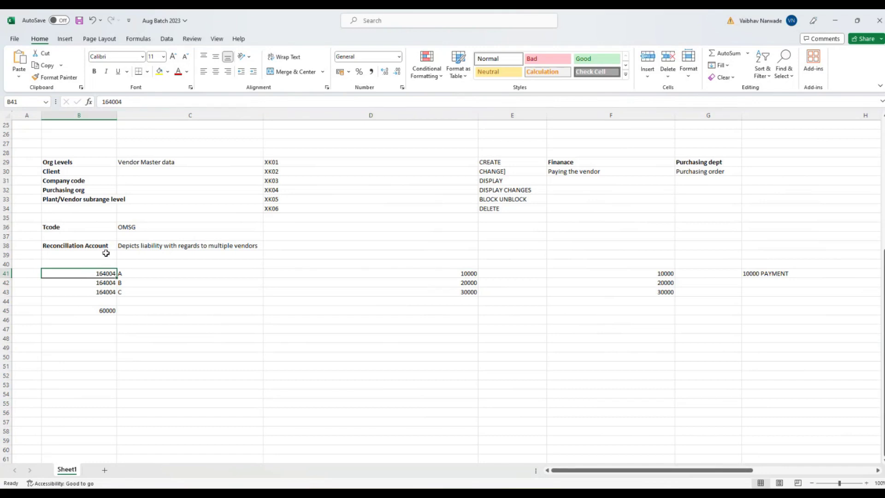
{"action": "left_click_drag", "start_coordinate": [173, 274], "coordinate": [175, 288]}
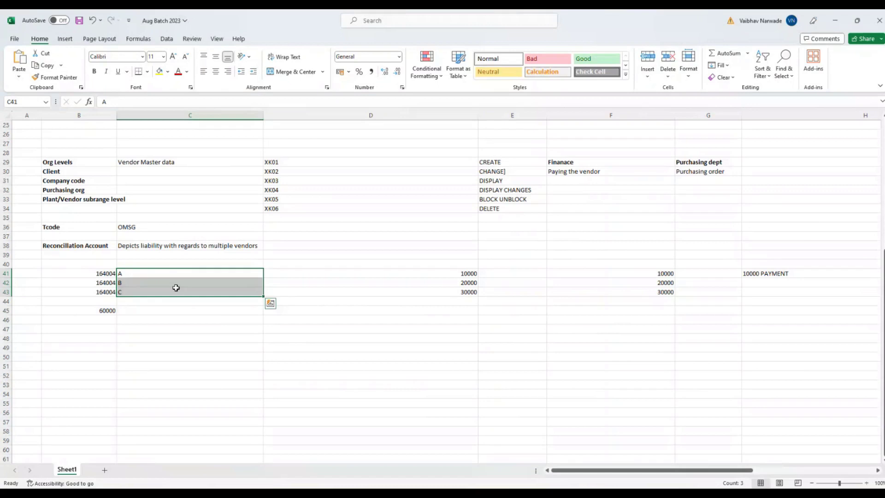
{"action": "left_click", "coordinate": [99, 308]}
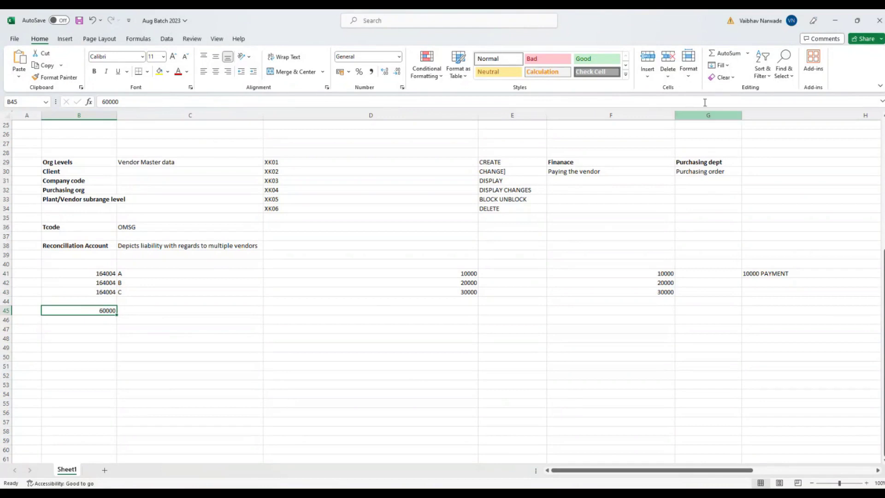
Step: Switch back to SAP, check the reconciliation account and company code, and continue to the vendor's payment transactions screen
{"action": "left_click", "coordinate": [836, 23]}
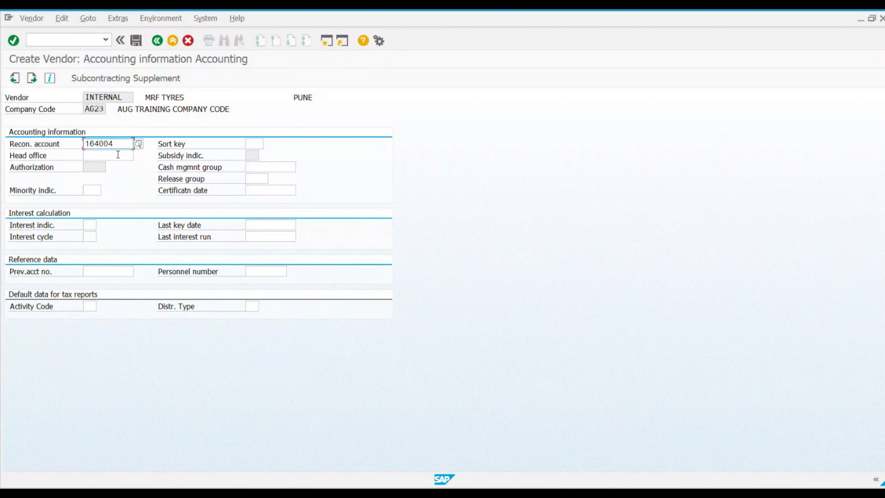
{"action": "left_click_drag", "start_coordinate": [119, 143], "coordinate": [88, 149]}
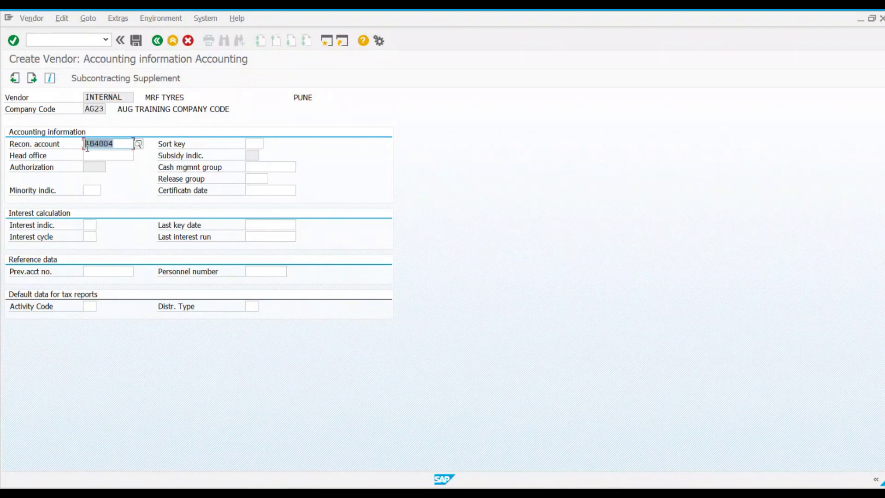
{"action": "left_click", "coordinate": [259, 167]}
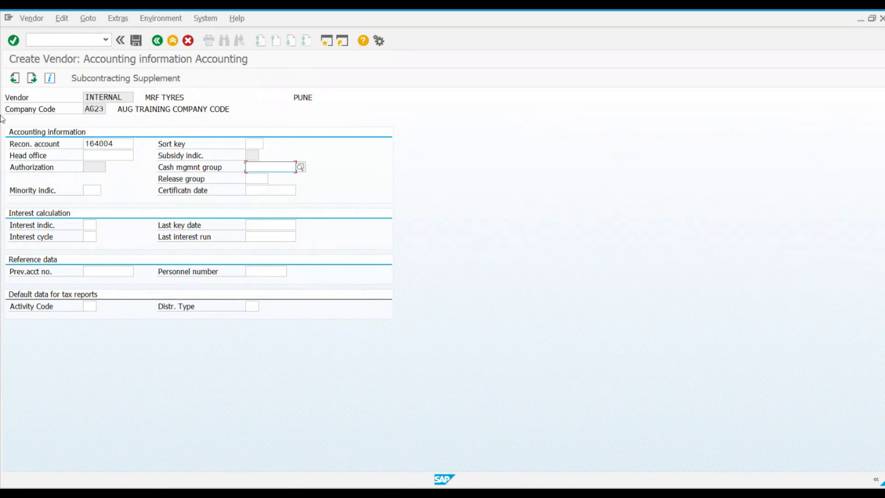
{"action": "left_click_drag", "start_coordinate": [85, 110], "coordinate": [104, 110]}
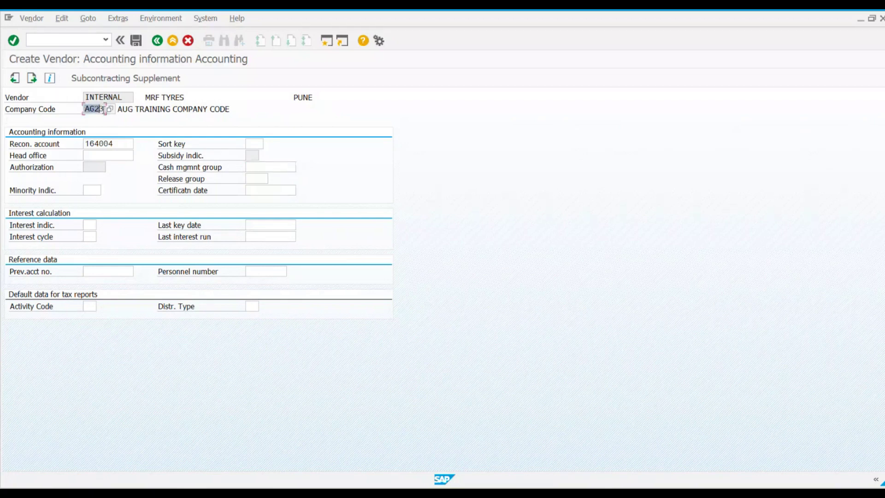
{"action": "left_click", "coordinate": [133, 99]}
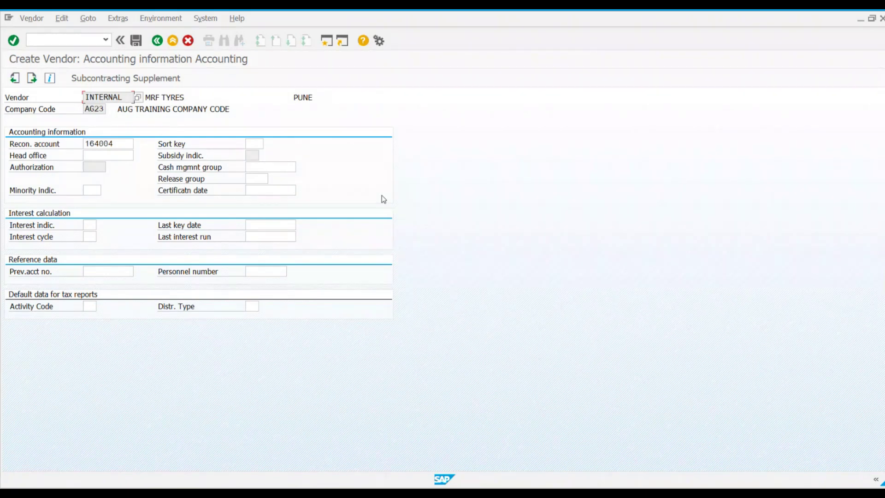
{"action": "key", "text": "Return"}
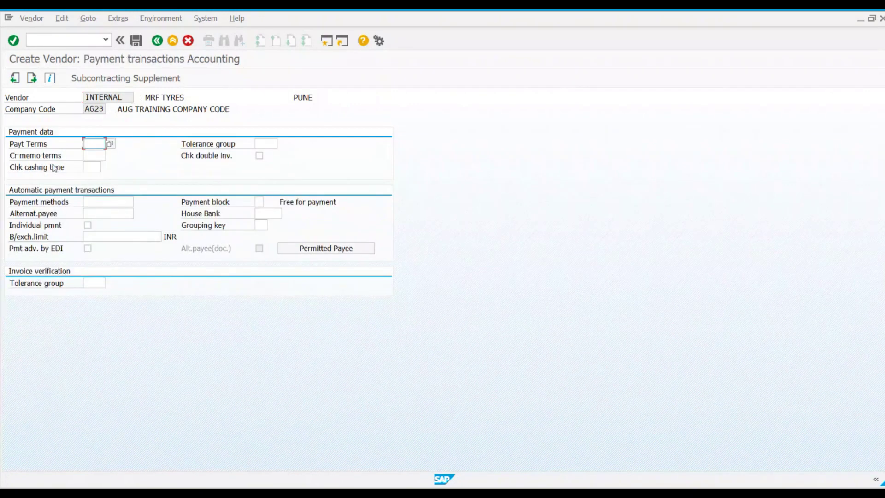
Step: Set the vendor's payment terms to 0002 from the list of available terms
{"action": "left_click", "coordinate": [93, 157]}
{"action": "left_click", "coordinate": [91, 145]}
{"action": "left_click", "coordinate": [109, 144]}
{"action": "left_click_drag", "start_coordinate": [637, 115], "coordinate": [338, 120]}
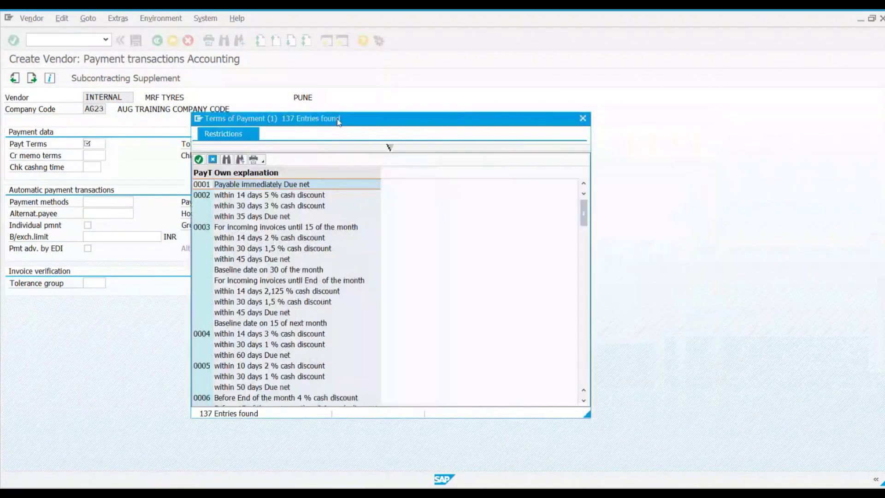
{"action": "double_click", "coordinate": [202, 195]}
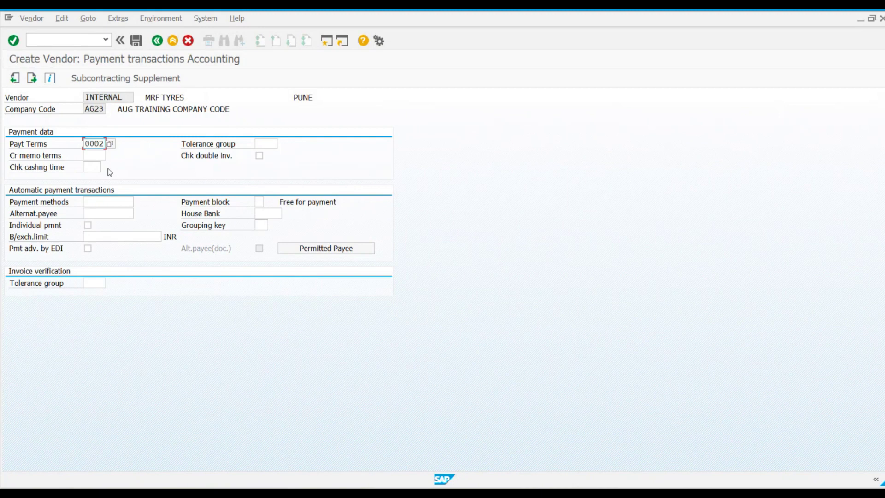
Step: Examine the discount and due-date conditions of payment term 0002 in the terms list, and close the list without choosing another
{"action": "left_click_drag", "start_coordinate": [101, 144], "coordinate": [87, 145]}
{"action": "key", "text": "shift+Tab"}
{"action": "key", "text": "Tab"}
{"action": "left_click", "coordinate": [109, 144]}
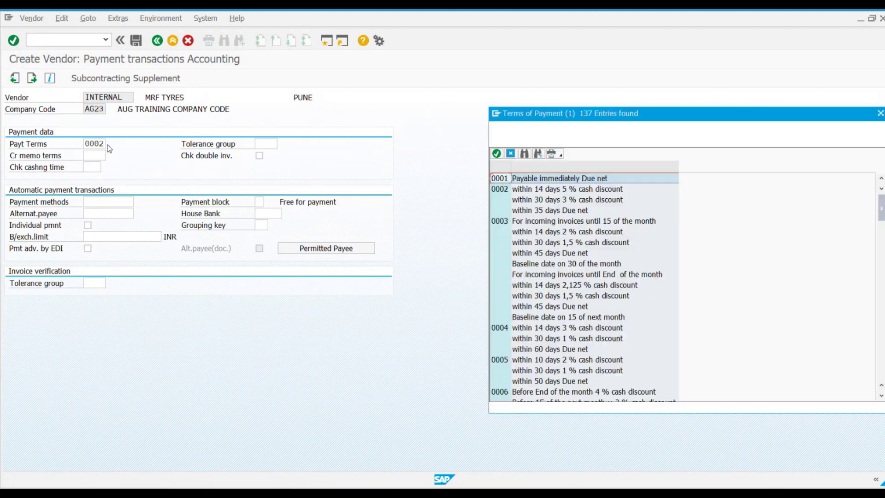
{"action": "left_click_drag", "start_coordinate": [589, 116], "coordinate": [437, 64]}
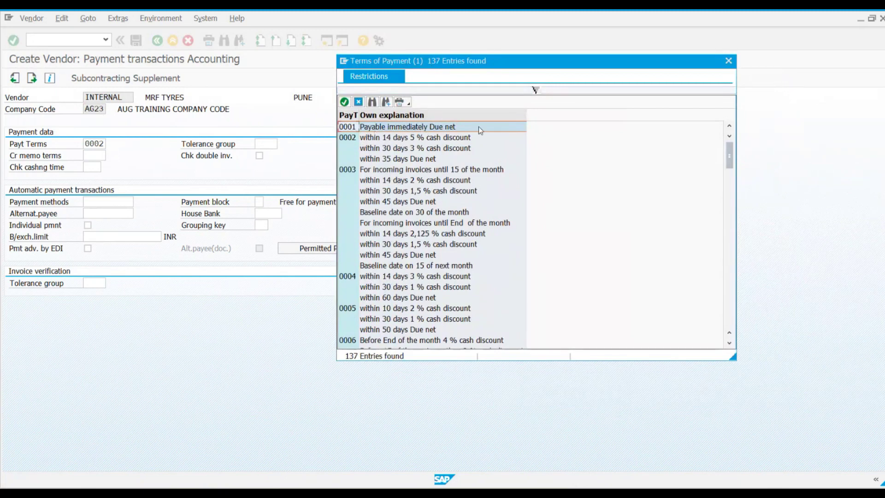
{"action": "left_click", "coordinate": [415, 138]}
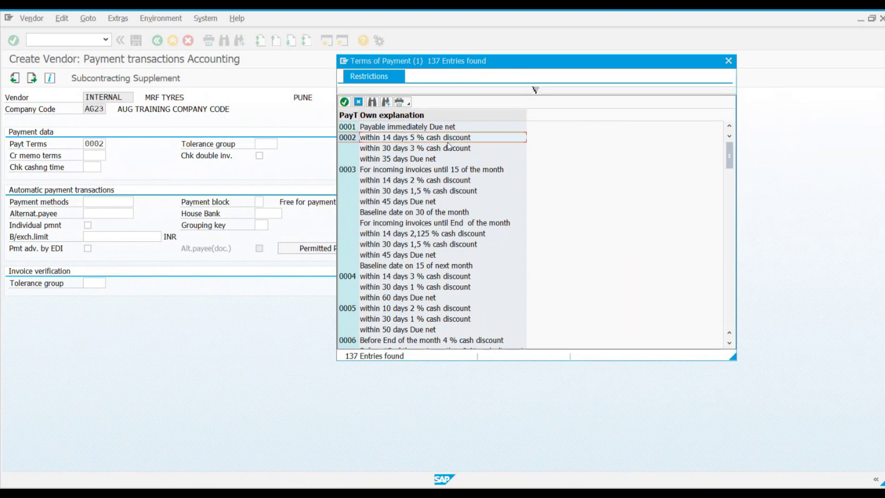
{"action": "left_click", "coordinate": [433, 151]}
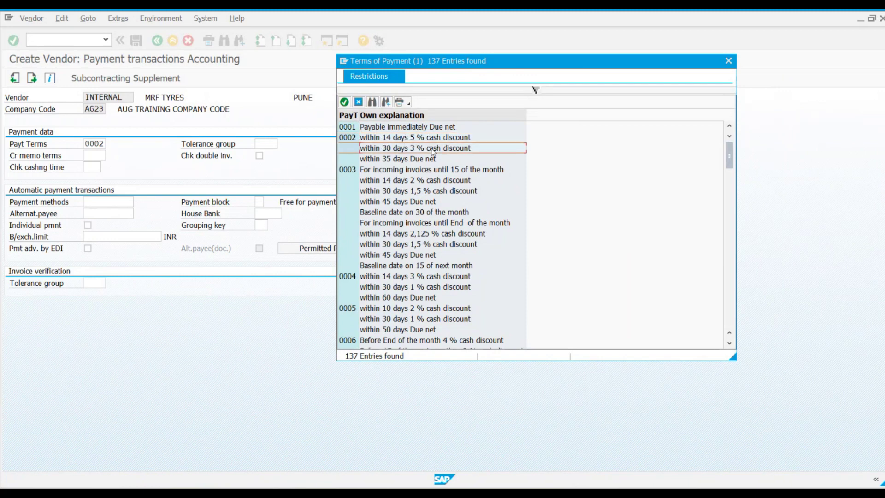
{"action": "left_click", "coordinate": [408, 162]}
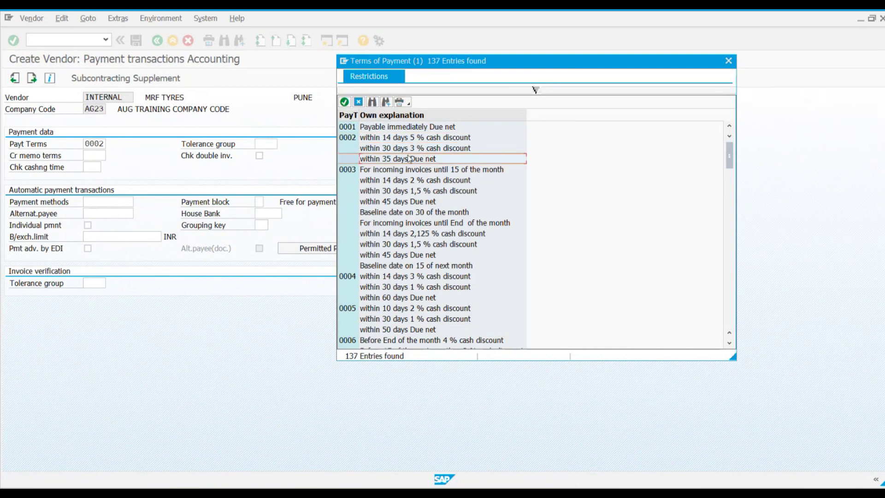
{"action": "left_click", "coordinate": [406, 138]}
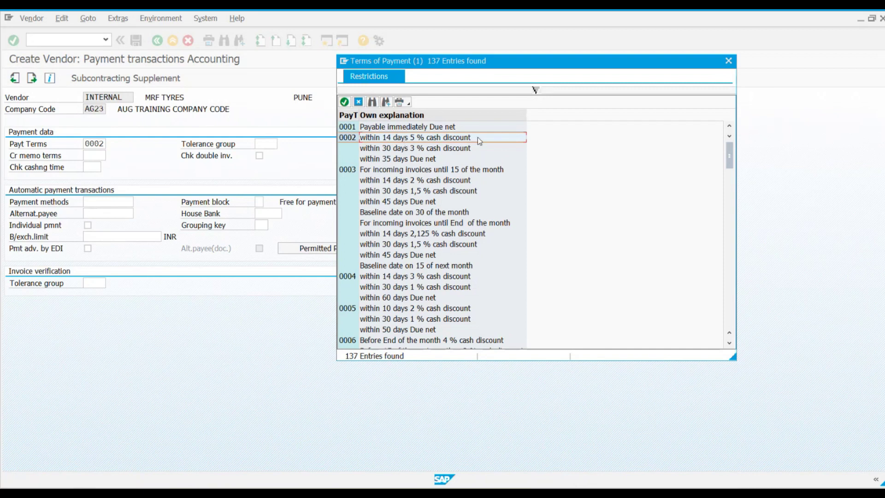
{"action": "left_click", "coordinate": [390, 151]}
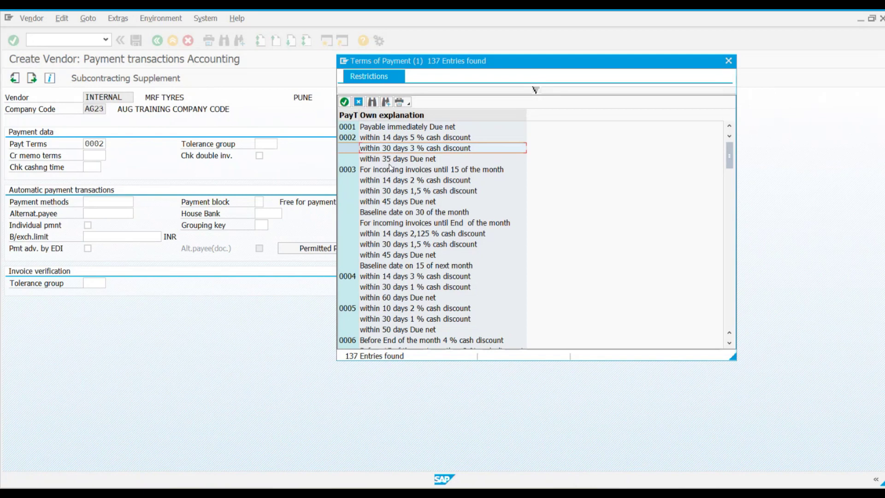
{"action": "left_click", "coordinate": [415, 160]}
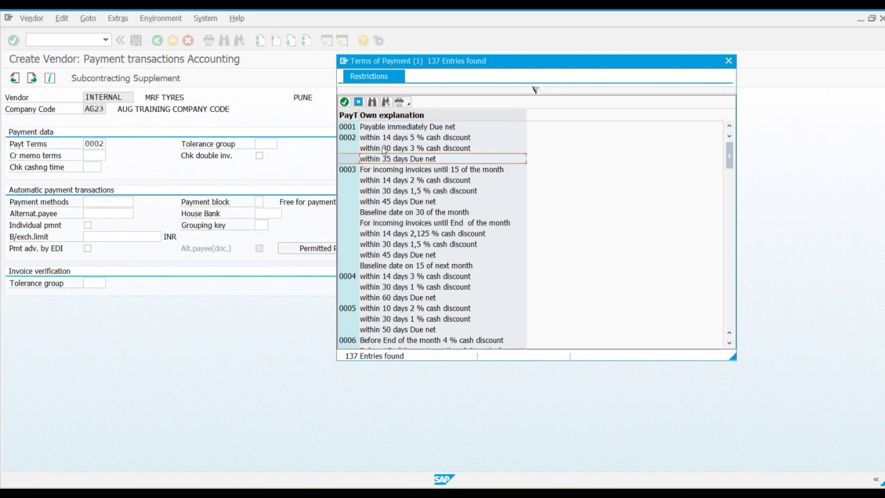
{"action": "left_click", "coordinate": [361, 106]}
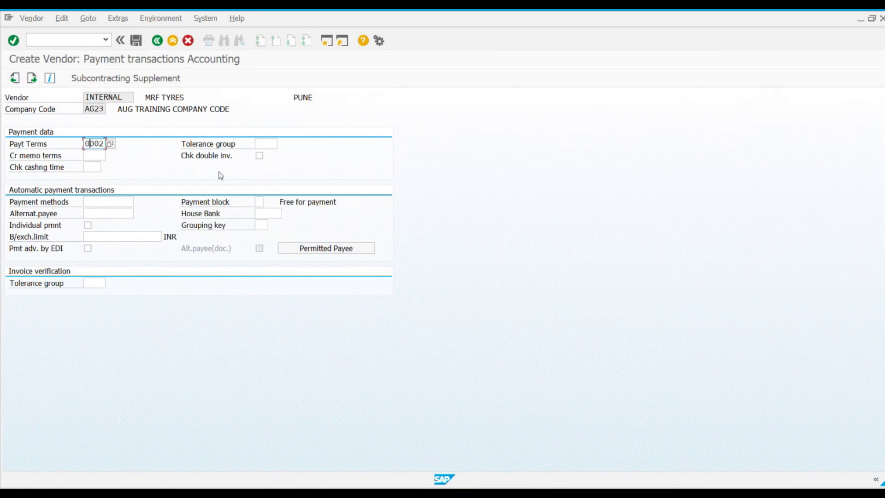
Step: Enable the double invoice check for the vendor and continue to the correspondence accounting screen
{"action": "left_click", "coordinate": [215, 159]}
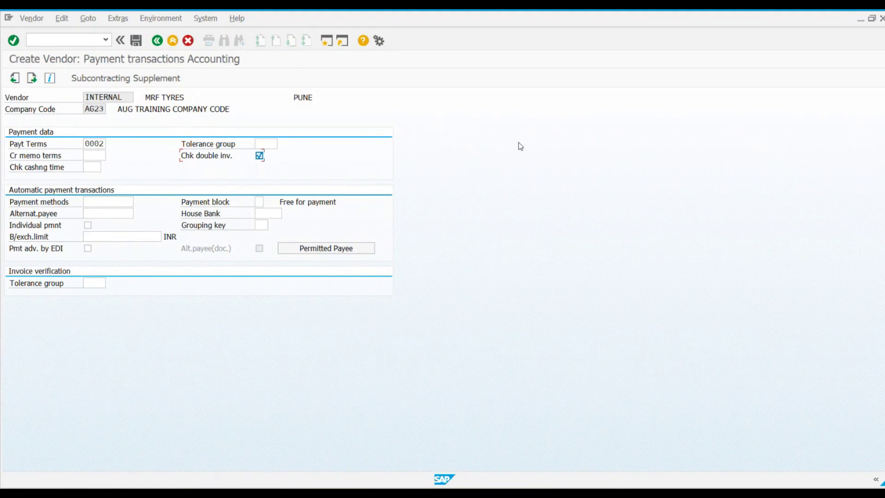
{"action": "key", "text": "Return"}
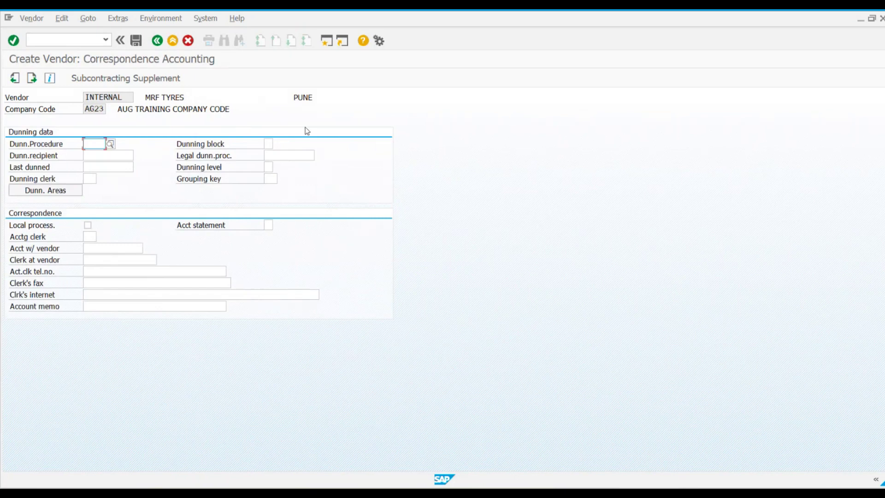
Step: Pass through the correspondence and withholding tax screens without entries, and check the purchasing organization on the vendor's purchasing data screen
{"action": "key", "text": "Return"}
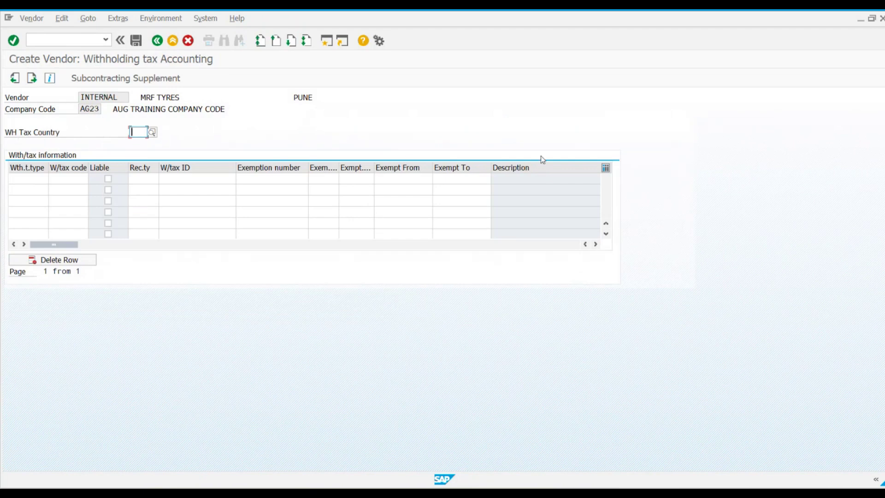
{"action": "key", "text": "Return"}
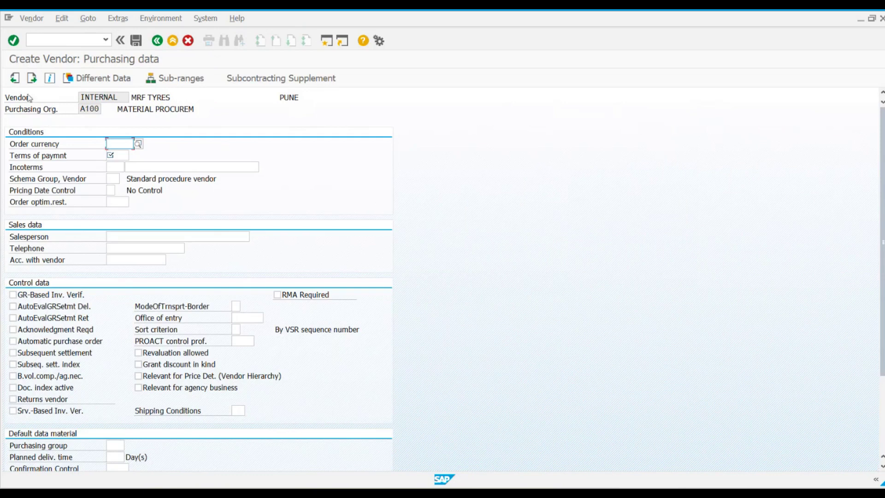
{"action": "double_click", "coordinate": [79, 110]}
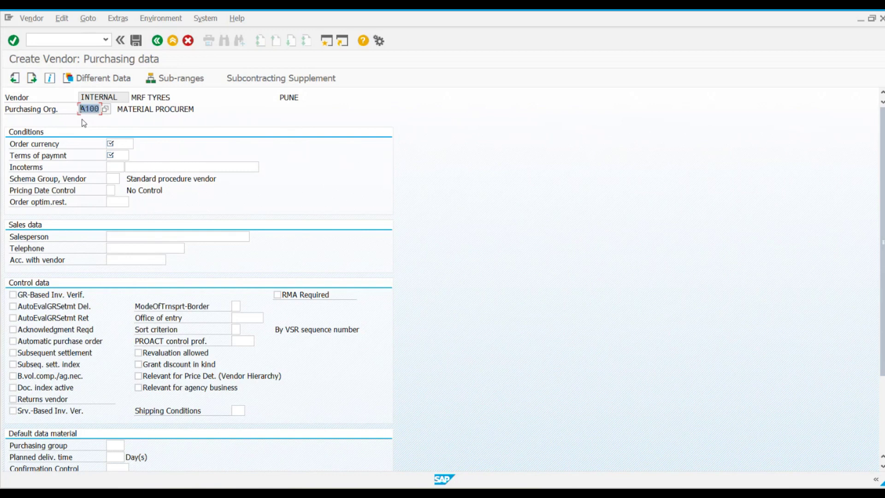
{"action": "left_click", "coordinate": [167, 110]}
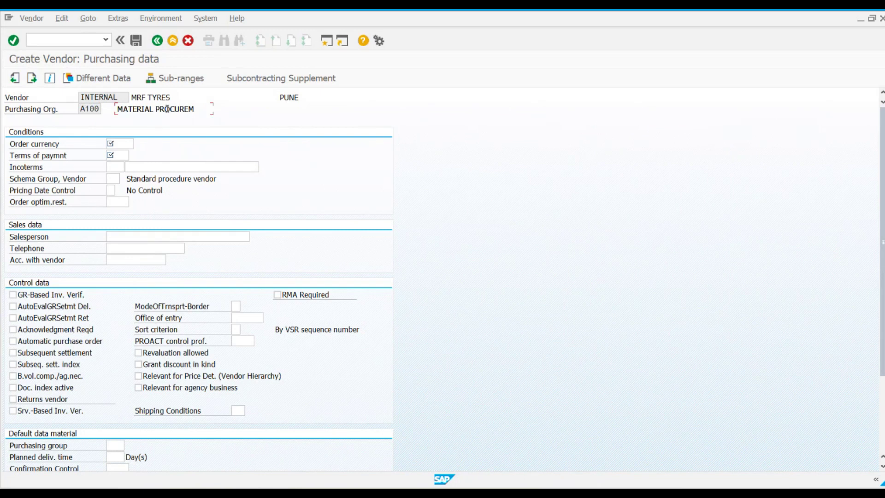
{"action": "left_click", "coordinate": [113, 97]}
{"action": "left_click", "coordinate": [127, 143]}
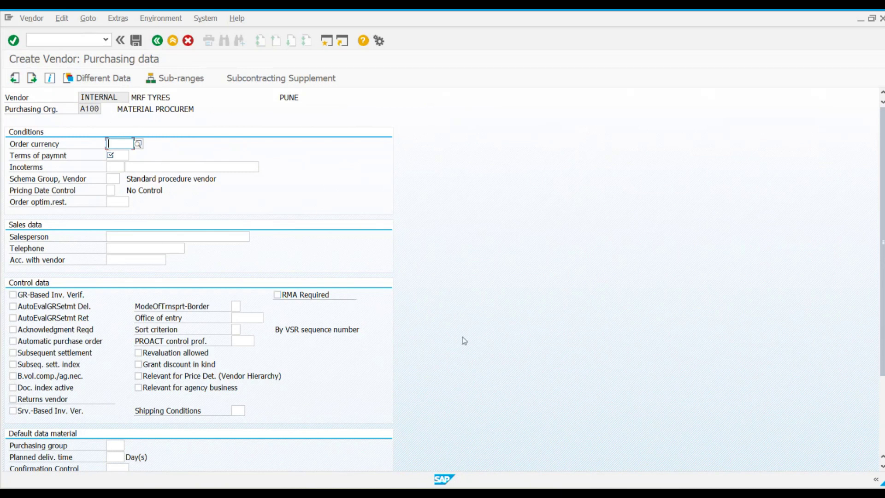
Step: Set the vendor's order currency to INR and pick 0002 as the purchasing terms of payment from the available terms
{"action": "left_click", "coordinate": [794, 486]}
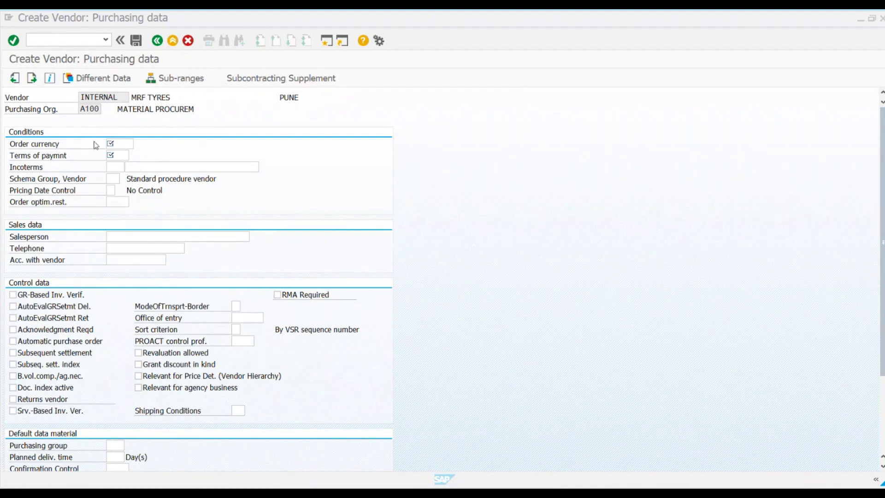
{"action": "left_click", "coordinate": [122, 143]}
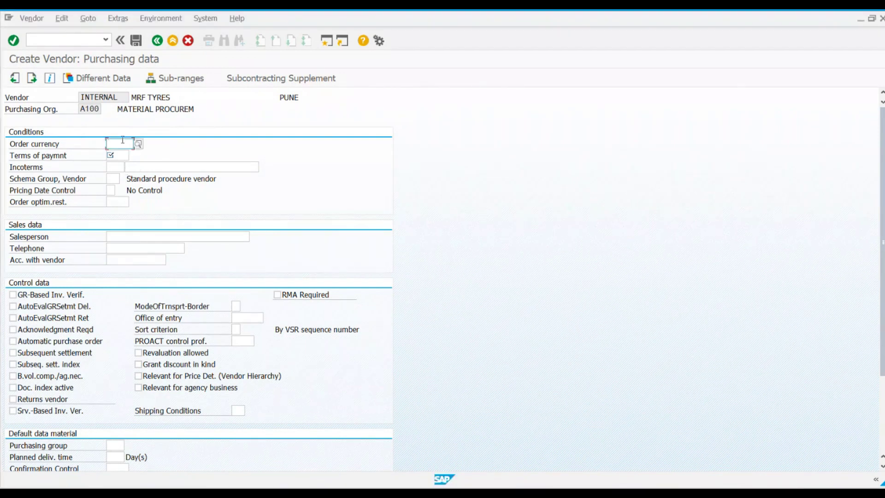
{"action": "type", "text": "INR"}
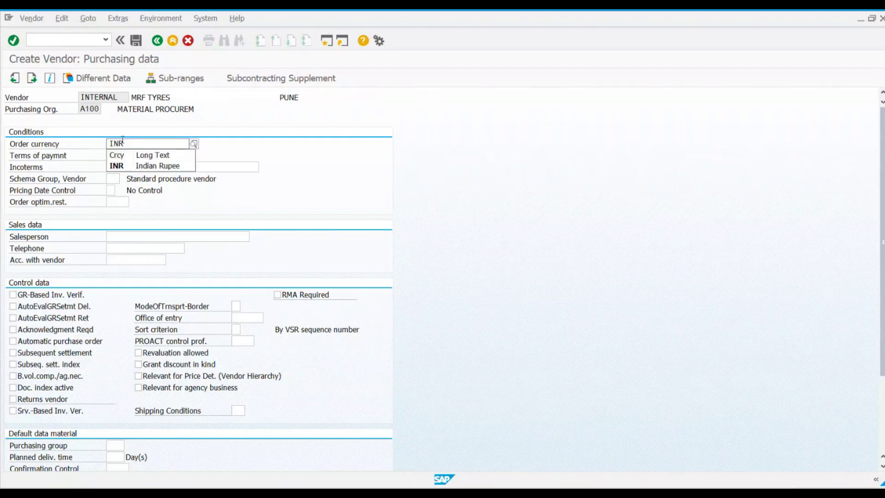
{"action": "left_click", "coordinate": [120, 168]}
{"action": "left_click", "coordinate": [116, 157]}
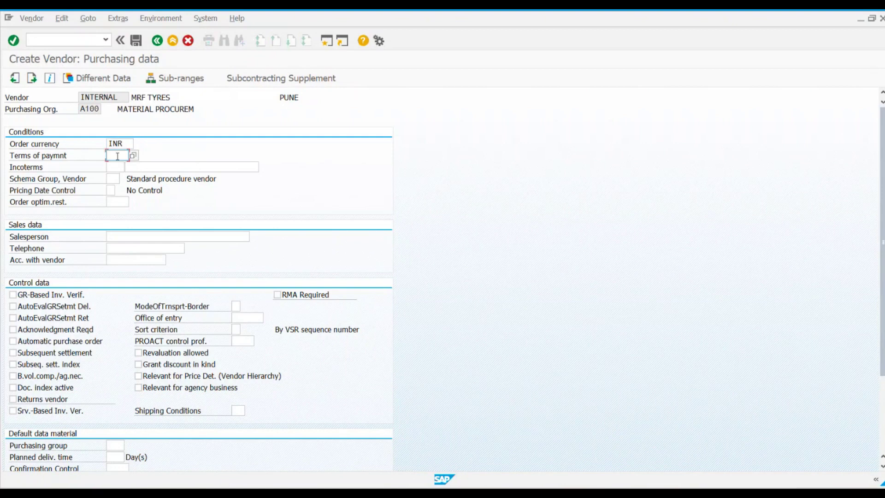
{"action": "key", "text": "F4"}
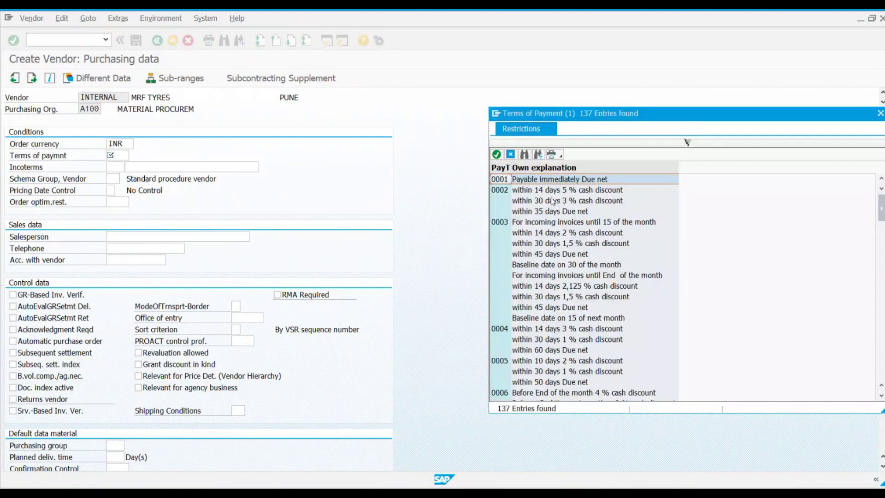
{"action": "double_click", "coordinate": [546, 193]}
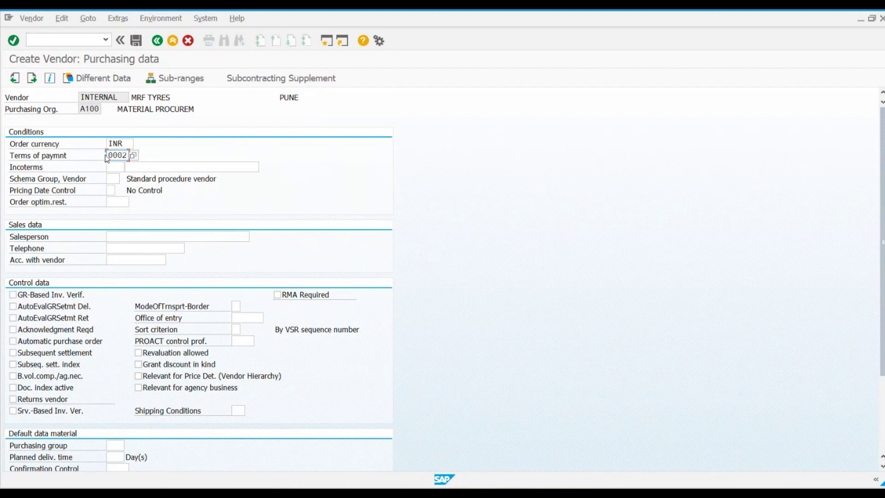
{"action": "left_click_drag", "start_coordinate": [106, 155], "coordinate": [129, 154]}
Step: Enable GR-based invoice verification in the vendor's purchasing control data
{"action": "left_click", "coordinate": [118, 168]}
{"action": "scroll", "coordinate": [463, 327], "scroll_direction": "down", "scroll_amount": 4}
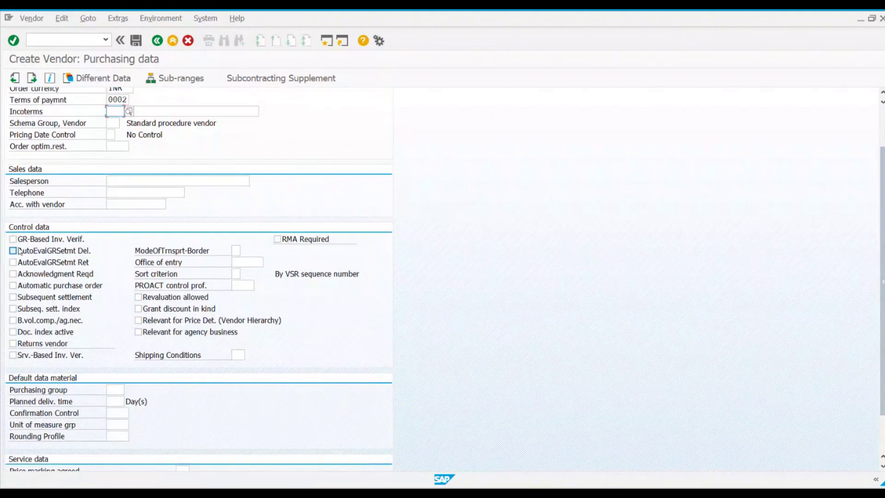
{"action": "left_click", "coordinate": [34, 240]}
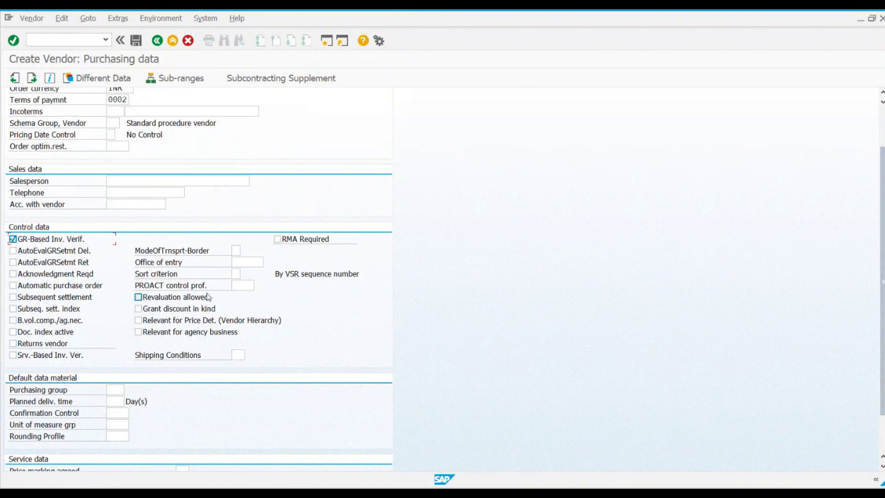
Step: Review the purchasing group, planned delivery time and confirmation control fields without filling them, and continue to the partner functions screen
{"action": "scroll", "coordinate": [293, 291], "scroll_direction": "down", "scroll_amount": 4}
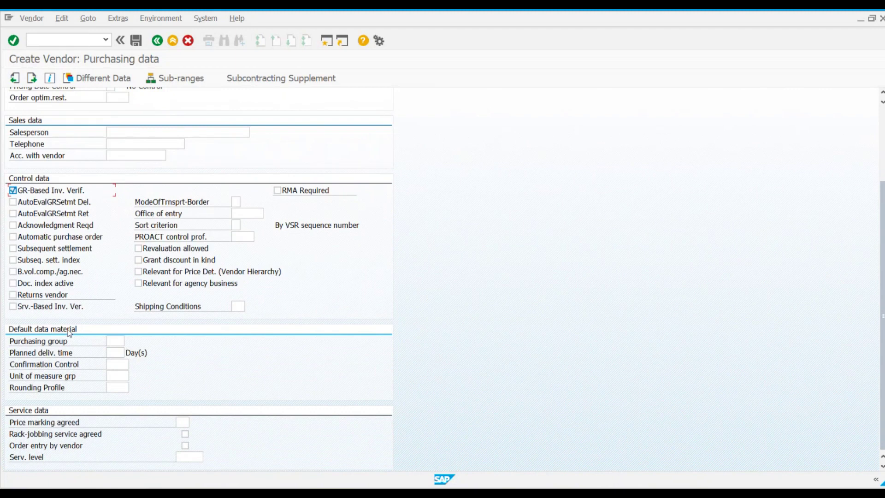
{"action": "left_click", "coordinate": [120, 340]}
{"action": "left_click", "coordinate": [122, 354]}
{"action": "left_click", "coordinate": [120, 364]}
{"action": "left_click", "coordinate": [120, 341]}
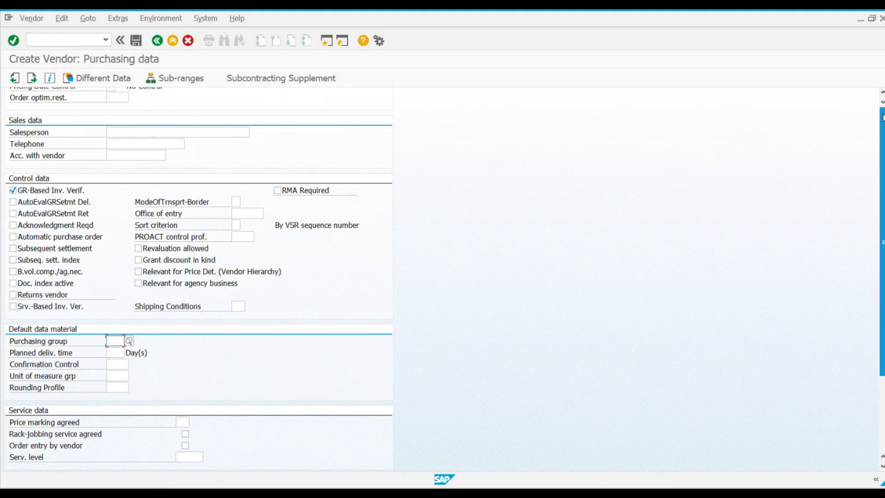
{"action": "left_click", "coordinate": [881, 126]}
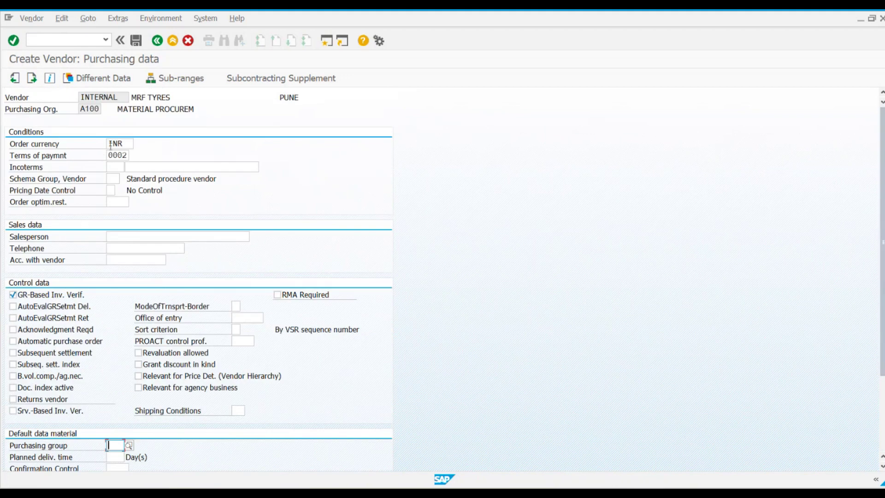
{"action": "key", "text": "Return"}
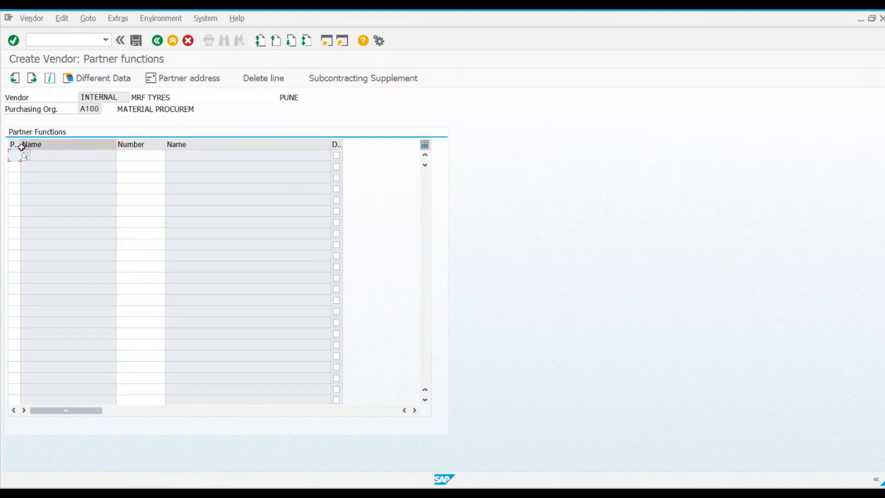
Step: Widen the partner function column, finish the last data screen without adding partners, and save the new vendor
{"action": "left_click_drag", "start_coordinate": [21, 147], "coordinate": [31, 148]}
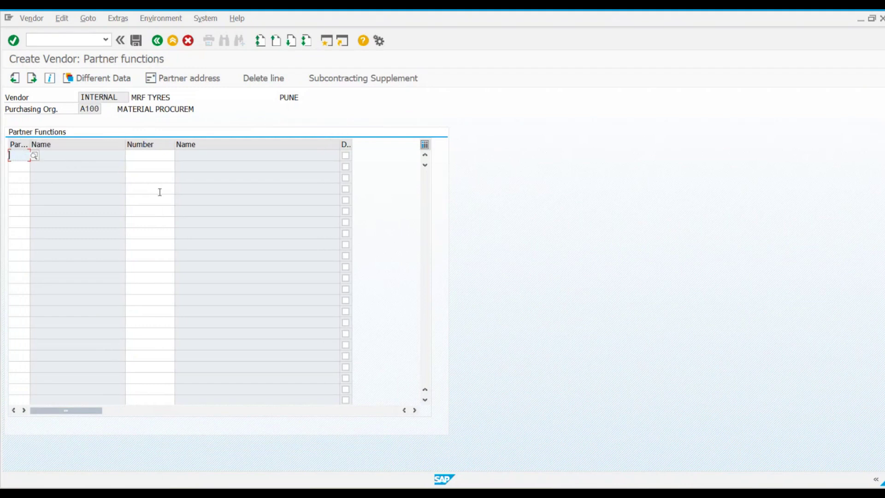
{"action": "key", "text": "Return"}
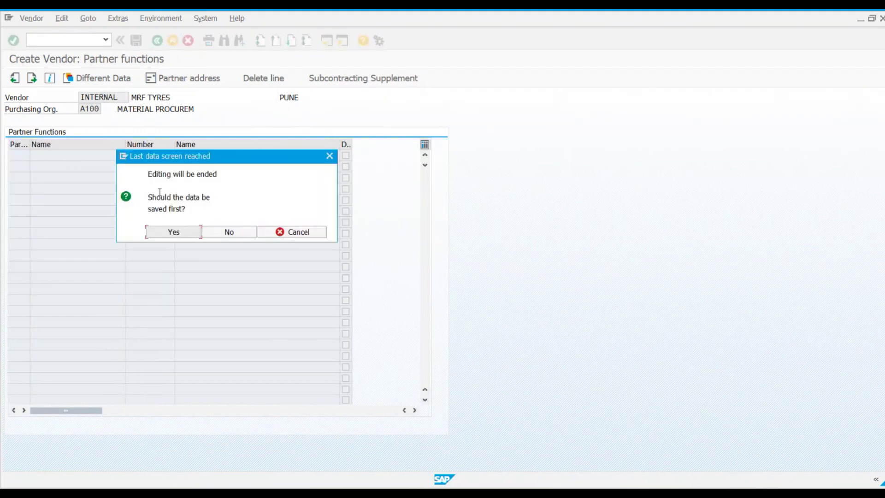
{"action": "left_click", "coordinate": [168, 235]}
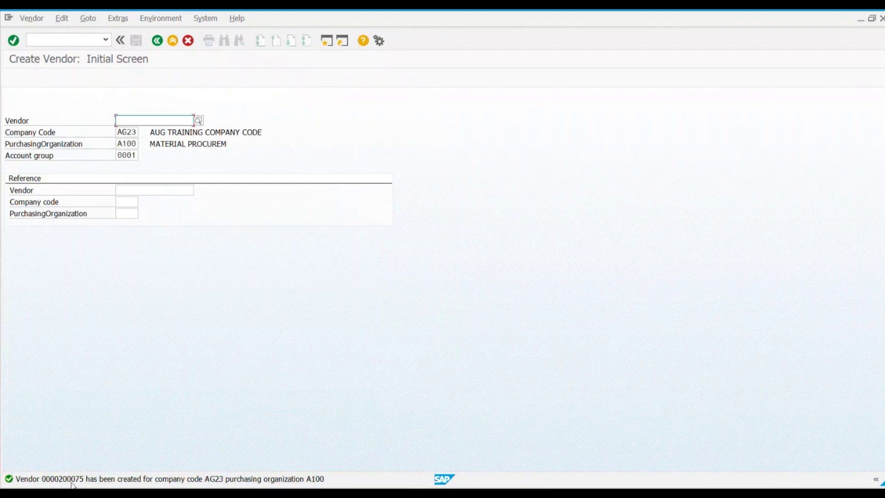
Step: Switch to displaying the newly created vendor, and show the session's system information to check the transaction code
{"action": "left_click", "coordinate": [29, 19]}
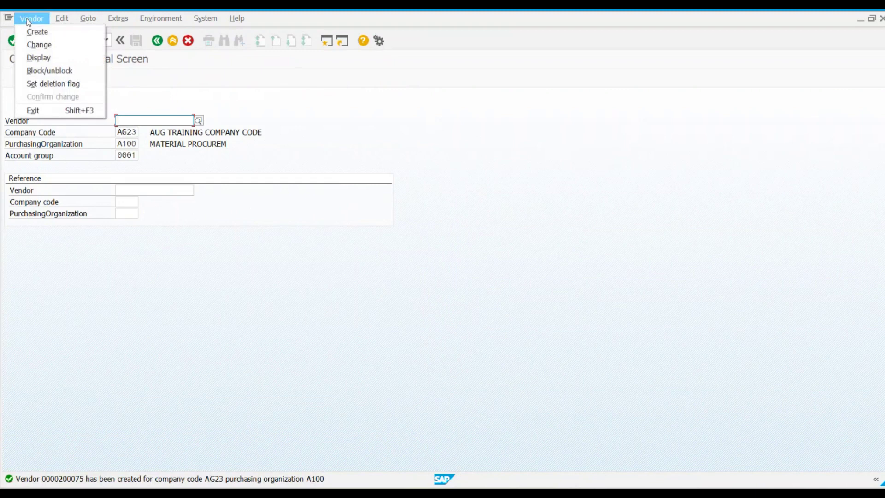
{"action": "left_click", "coordinate": [37, 58]}
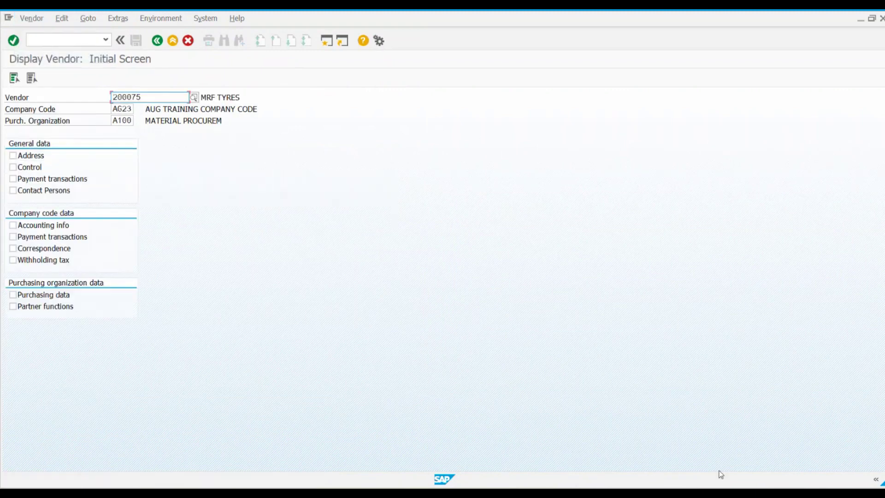
{"action": "left_click", "coordinate": [792, 481]}
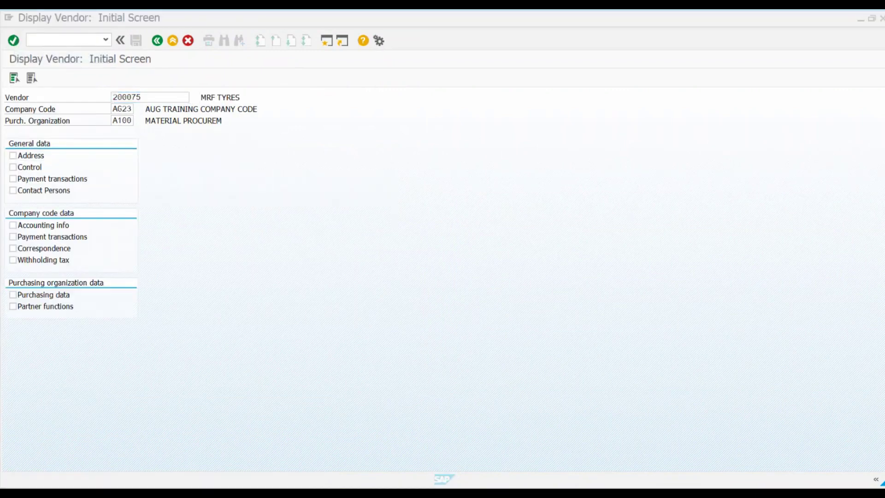
{"action": "left_click", "coordinate": [876, 479]}
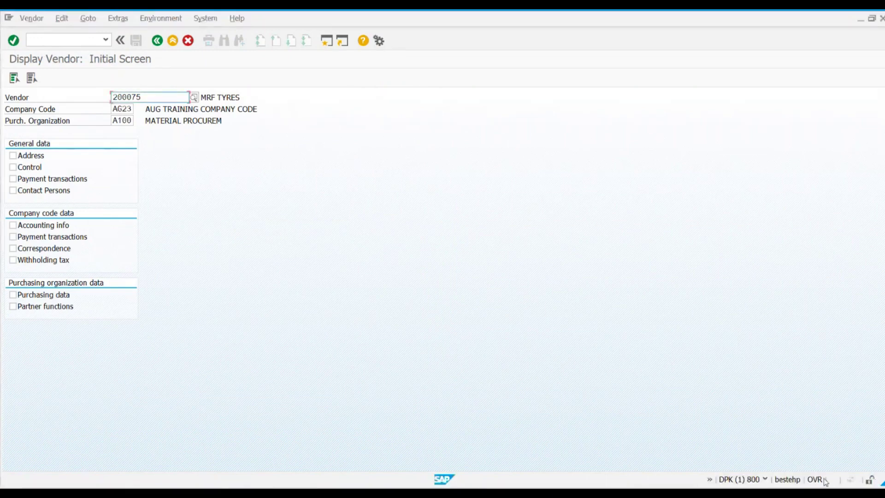
{"action": "mouse_move", "coordinate": [766, 481]}
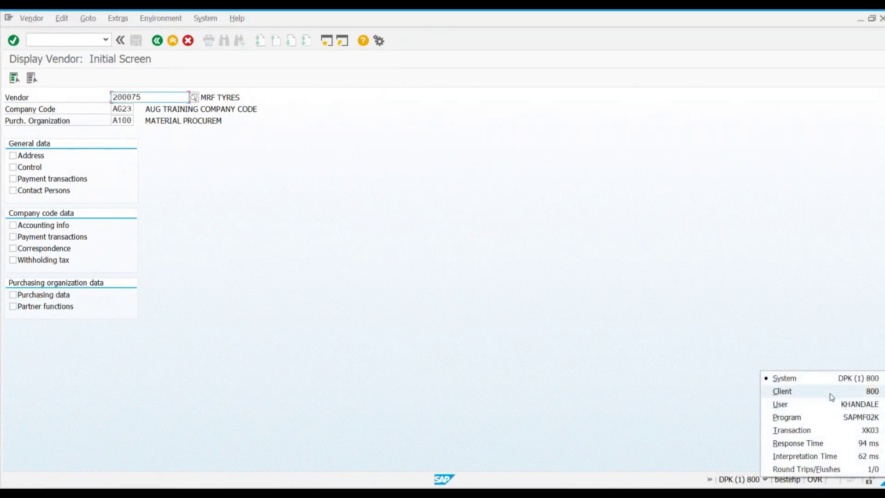
Step: Show the transaction code in the status bar and try to display vendor MRF TYRES without selecting any view
{"action": "left_click", "coordinate": [823, 433]}
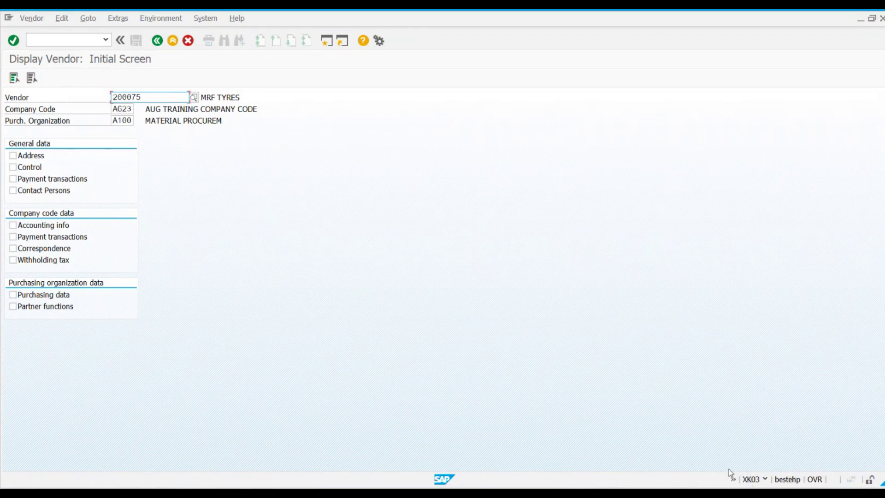
{"action": "left_click_drag", "start_coordinate": [154, 97], "coordinate": [112, 97]}
{"action": "left_click", "coordinate": [128, 109]}
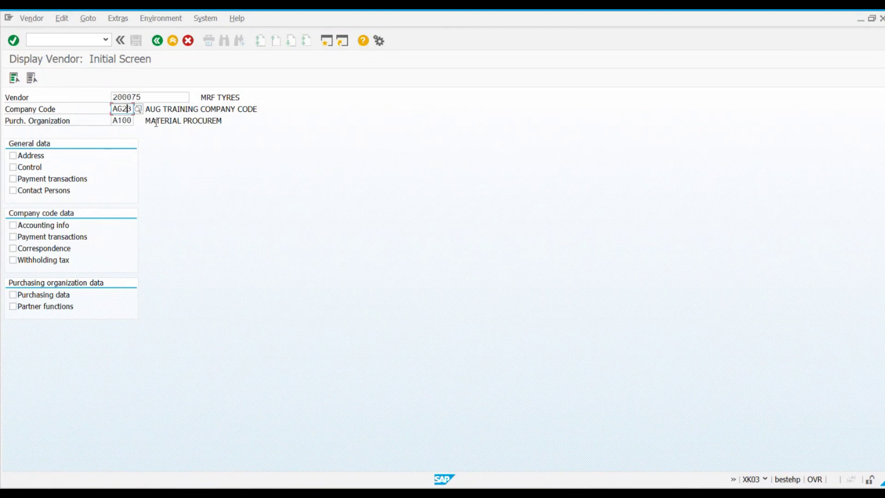
{"action": "key", "text": "Return"}
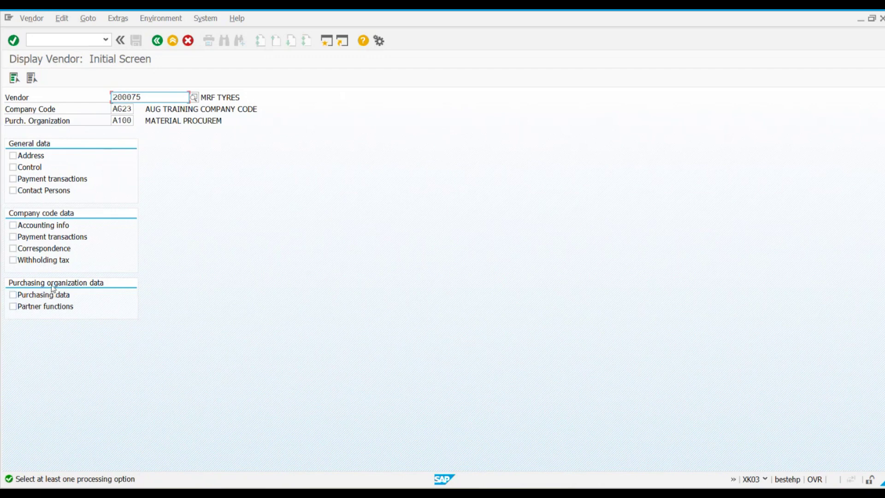
Step: Select the Address, Control, Payment transactions and Contact Persons views under General data
{"action": "left_click", "coordinate": [40, 156]}
{"action": "left_click", "coordinate": [33, 168]}
{"action": "left_click", "coordinate": [29, 180]}
{"action": "left_click", "coordinate": [25, 192]}
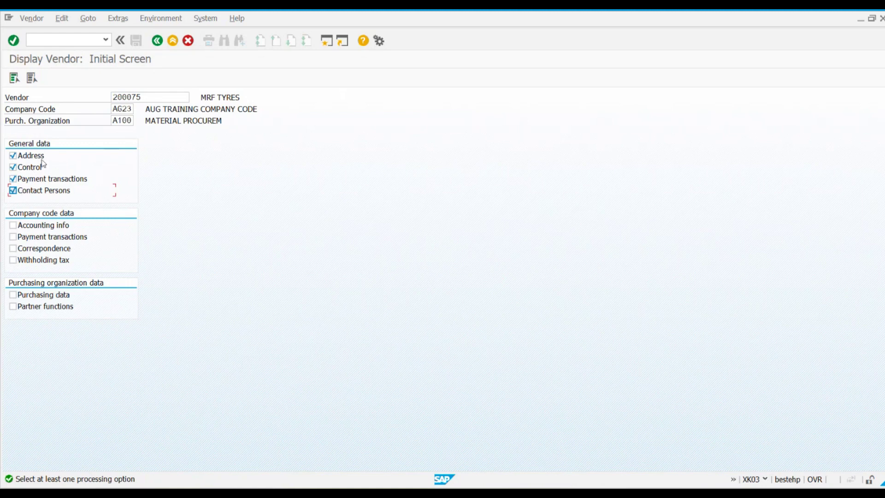
Step: Select all four company code data views plus the Purchasing data and Partner functions views
{"action": "left_click", "coordinate": [46, 225]}
{"action": "left_click", "coordinate": [46, 237]}
{"action": "left_click", "coordinate": [36, 249]}
{"action": "left_click", "coordinate": [32, 261]}
{"action": "left_click", "coordinate": [30, 295]}
{"action": "left_click", "coordinate": [28, 305]}
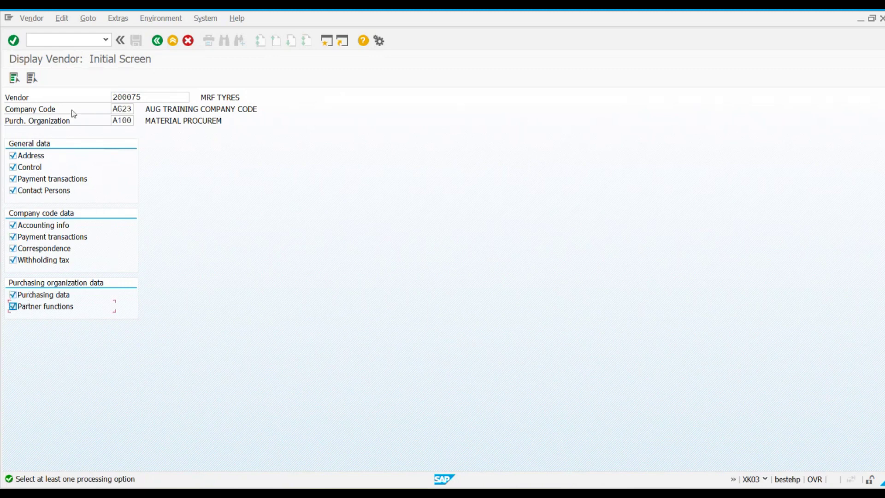
Step: Select all vendor views at once and clear them all, repeating both bulk operations
{"action": "left_click", "coordinate": [14, 80]}
{"action": "left_click", "coordinate": [31, 79]}
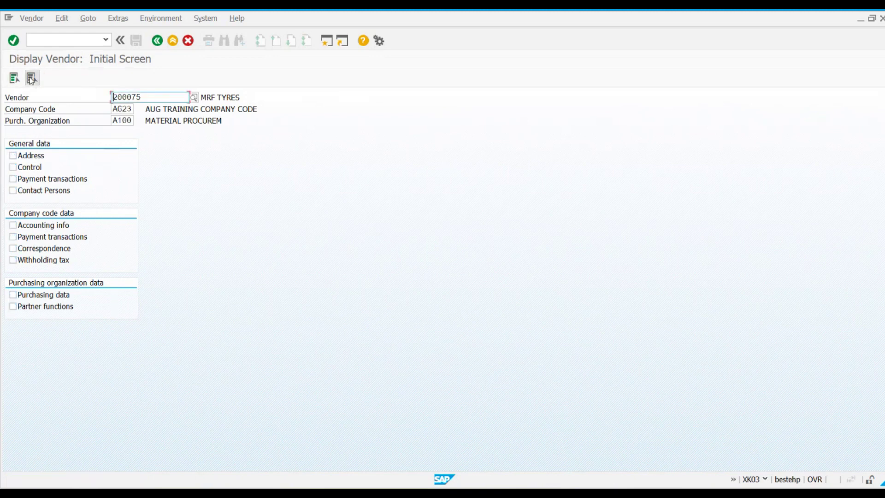
{"action": "left_click", "coordinate": [14, 78]}
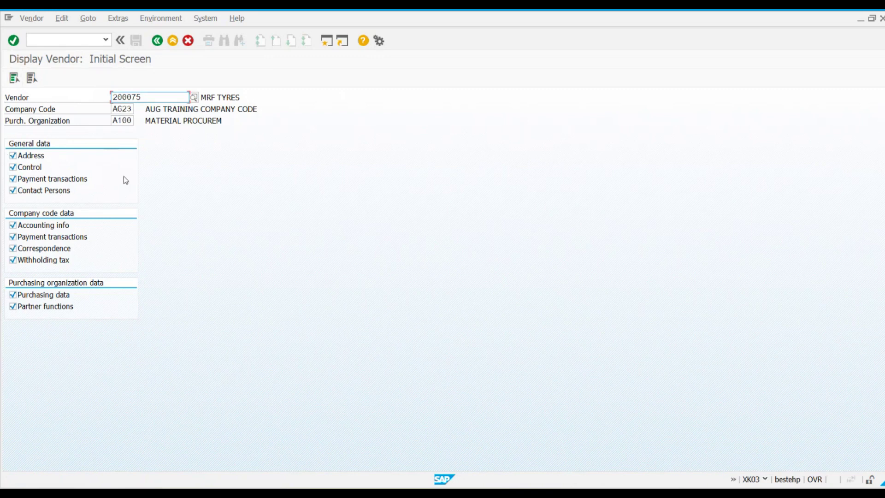
{"action": "left_click", "coordinate": [28, 81]}
Step: Select all four General data views and open the vendor's general data starting at the address
{"action": "left_click", "coordinate": [13, 155]}
{"action": "left_click", "coordinate": [27, 168]}
{"action": "left_click", "coordinate": [27, 179]}
{"action": "left_click", "coordinate": [28, 191]}
{"action": "key", "text": "Return"}
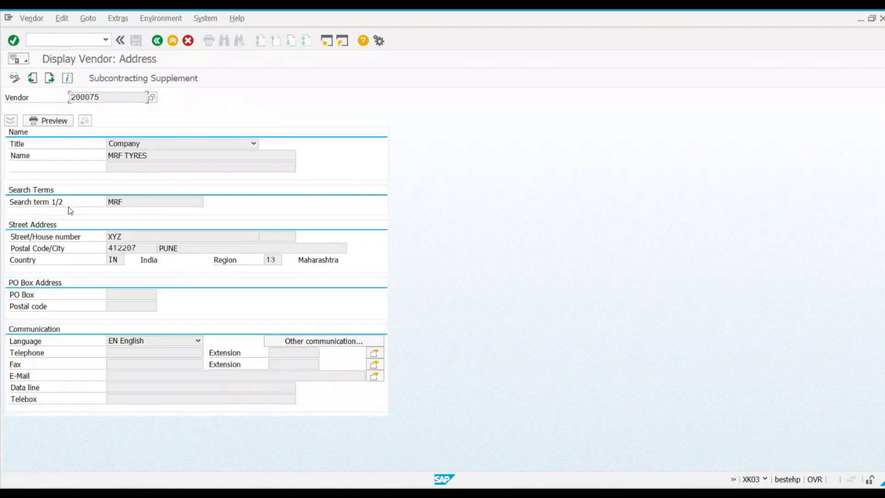
Step: Page through the vendor's general data screens to Contact persons and return to the initial screen
{"action": "key", "text": "Return"}
{"action": "key", "text": "Return"}
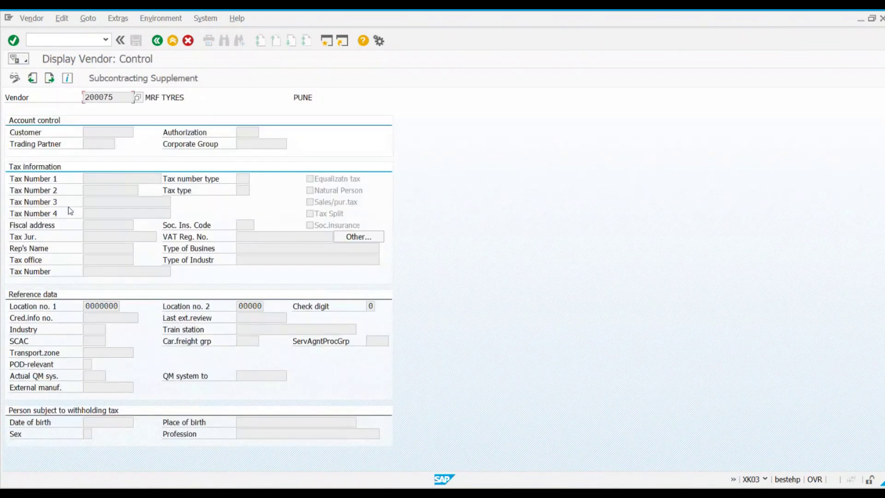
{"action": "key", "text": "Return"}
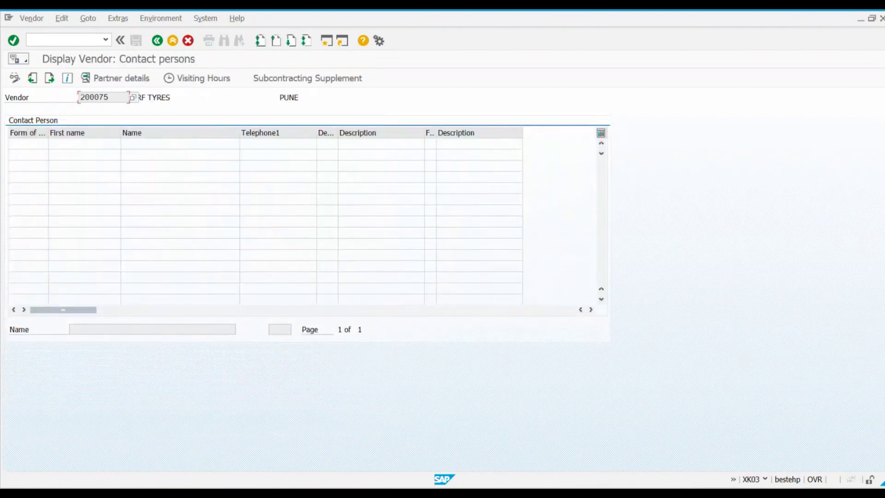
{"action": "left_click", "coordinate": [813, 494]}
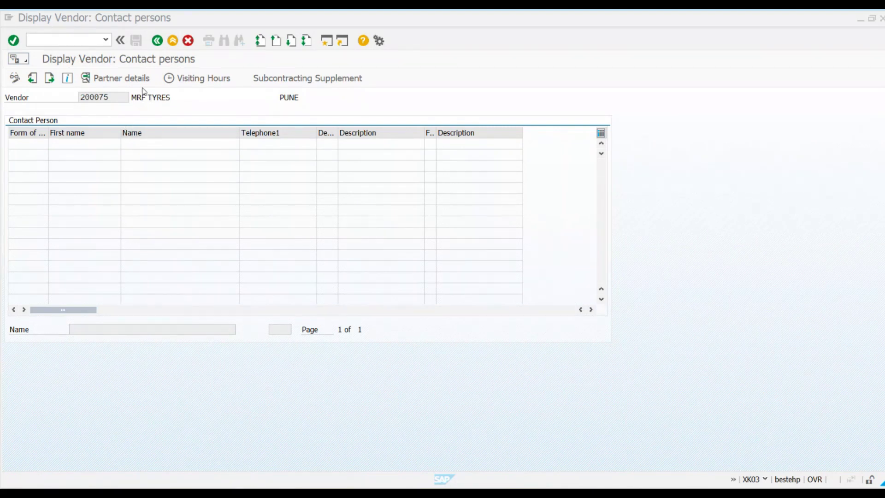
{"action": "left_click", "coordinate": [158, 43]}
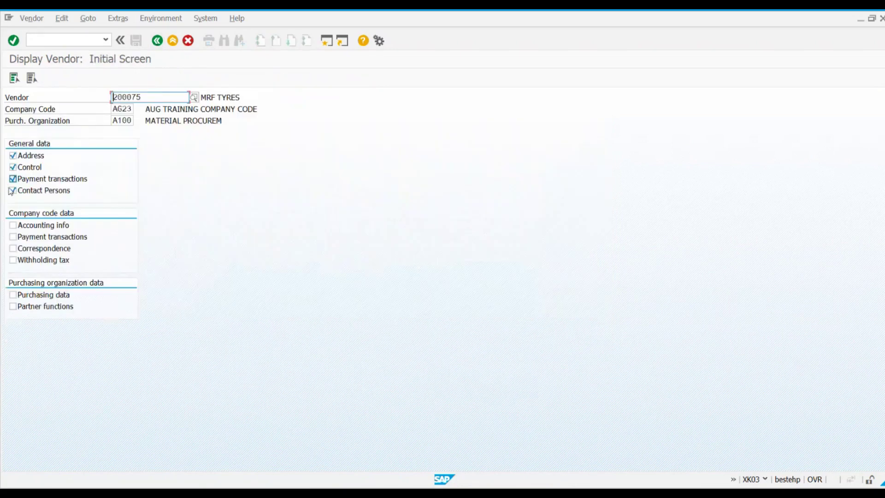
Step: Clear all General data views and select Accounting info, Payment transactions, Correspondence and Withholding tax under Company code data
{"action": "left_click", "coordinate": [13, 156]}
{"action": "left_click", "coordinate": [13, 167]}
{"action": "left_click", "coordinate": [13, 178]}
{"action": "left_click", "coordinate": [13, 190]}
{"action": "left_click", "coordinate": [13, 225]}
{"action": "left_click", "coordinate": [13, 236]}
{"action": "left_click", "coordinate": [13, 248]}
{"action": "left_click", "coordinate": [13, 260]}
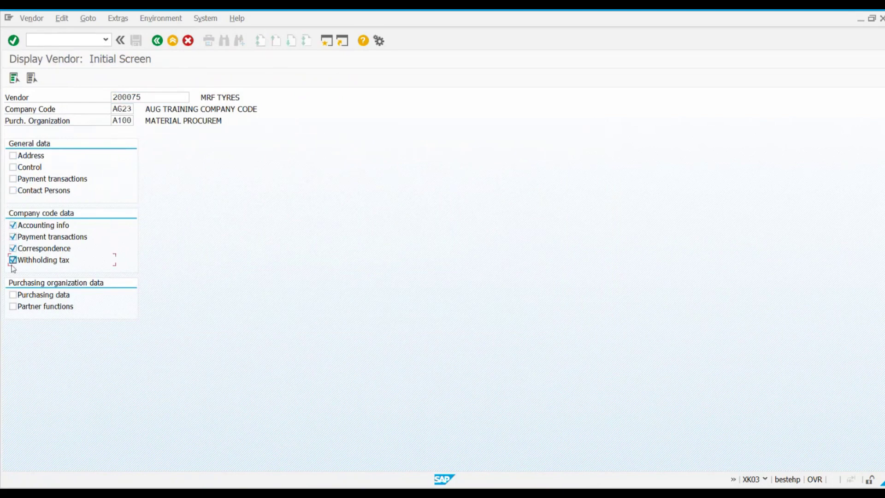
Step: Empty the purchasing organization field for the vendor
{"action": "left_click", "coordinate": [132, 110]}
{"action": "left_click", "coordinate": [112, 121]}
{"action": "key", "text": "Delete"}
{"action": "key", "text": "Delete"}
{"action": "key", "text": "Delete"}
{"action": "key", "text": "Delete"}
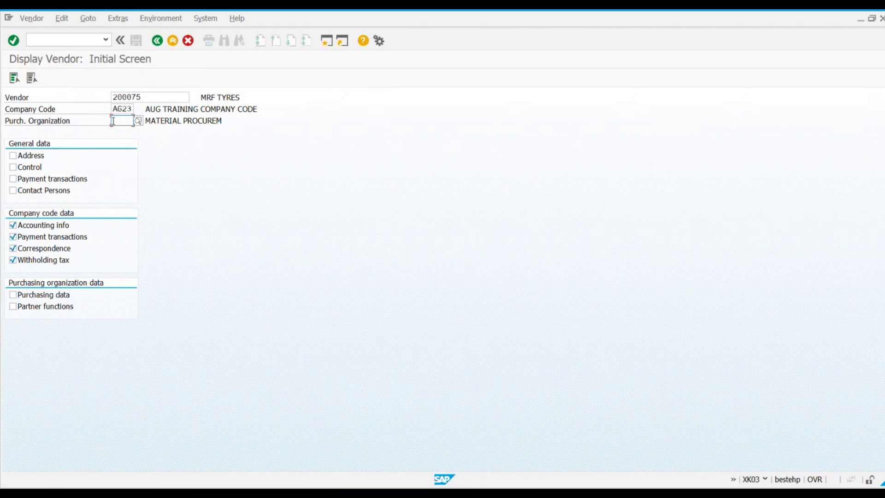
Step: Empty the company code field and try to display the vendor's company code data without it
{"action": "key", "text": "shift+Tab"}
{"action": "key", "text": "Delete"}
{"action": "key", "text": "Delete"}
{"action": "key", "text": "Delete"}
{"action": "key", "text": "Return"}
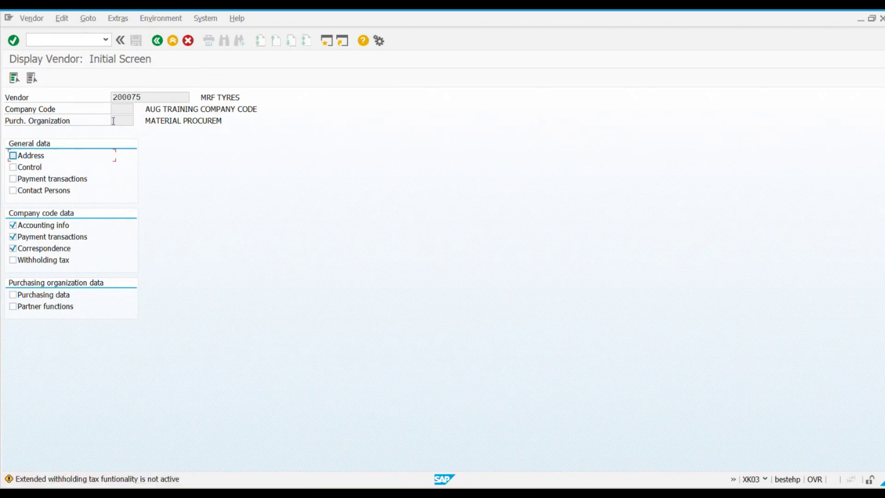
{"action": "key", "text": "Return"}
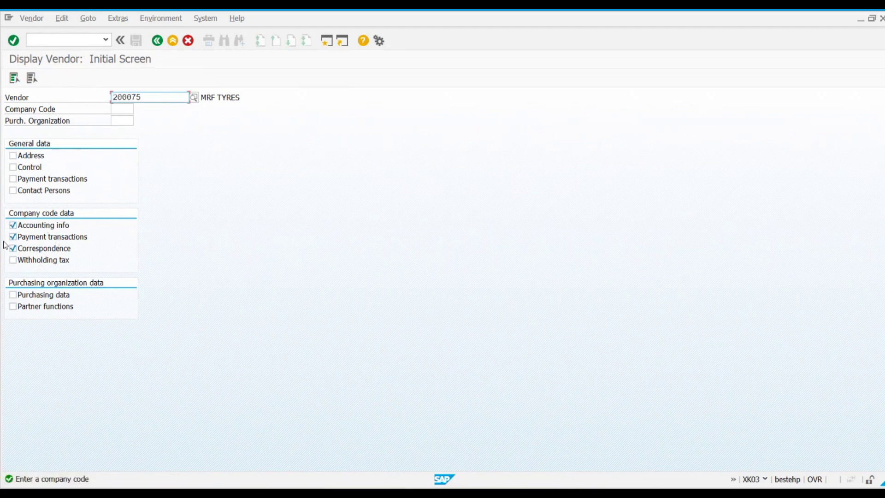
Step: Enter company code AG23, display the vendor's accounting information and return to the initial screen
{"action": "left_click", "coordinate": [118, 112]}
{"action": "type", "text": "AG23"}
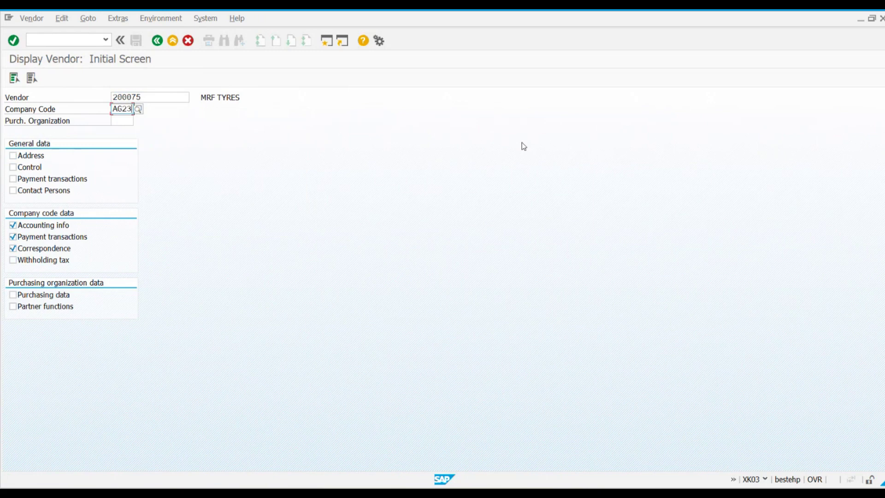
{"action": "key", "text": "Return"}
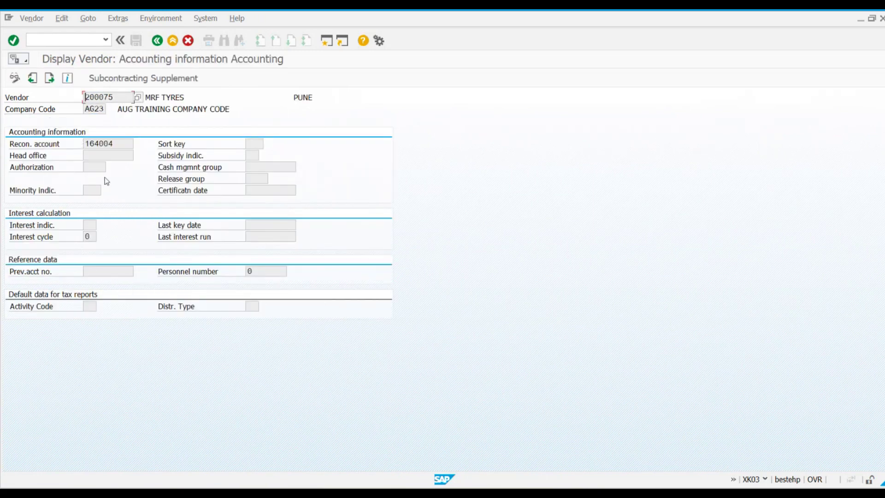
{"action": "left_click", "coordinate": [157, 40]}
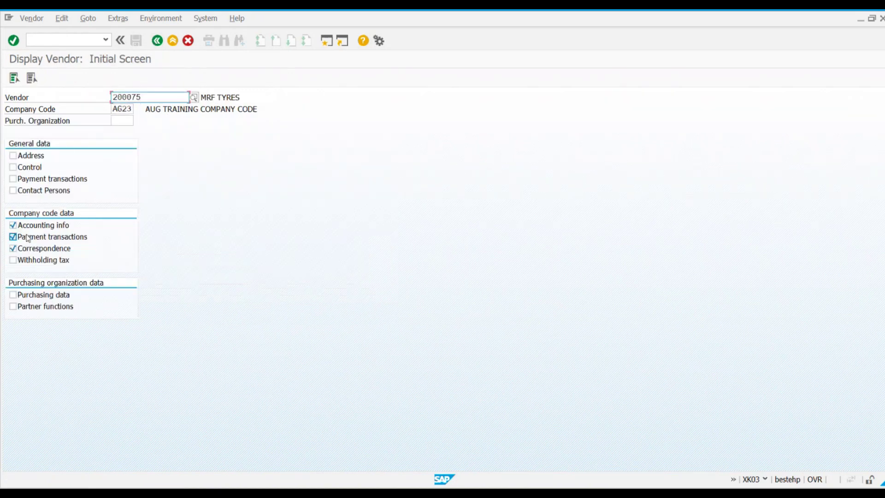
Step: Clear the company code data views and select Purchasing data and Partner functions instead
{"action": "left_click", "coordinate": [13, 225]}
{"action": "left_click", "coordinate": [13, 237]}
{"action": "left_click", "coordinate": [13, 248]}
{"action": "left_click", "coordinate": [13, 296]}
{"action": "left_click", "coordinate": [13, 307]}
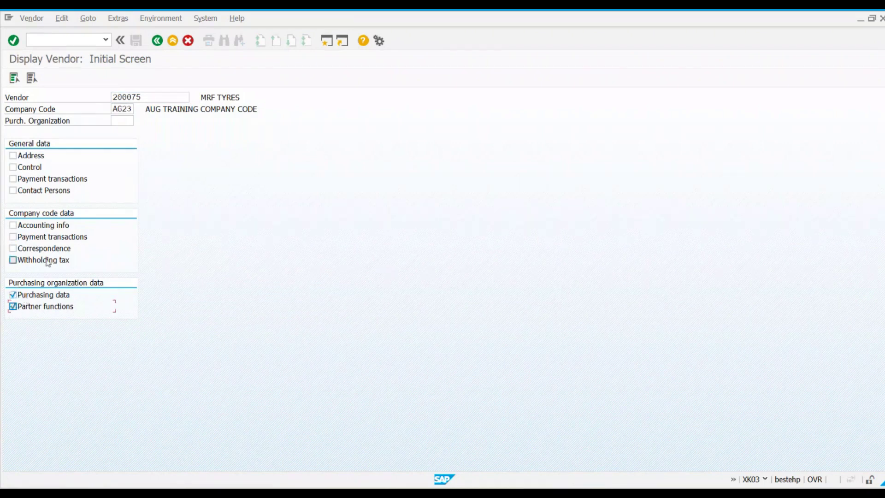
Step: Set the purchasing organization to A100
{"action": "left_click", "coordinate": [126, 121]}
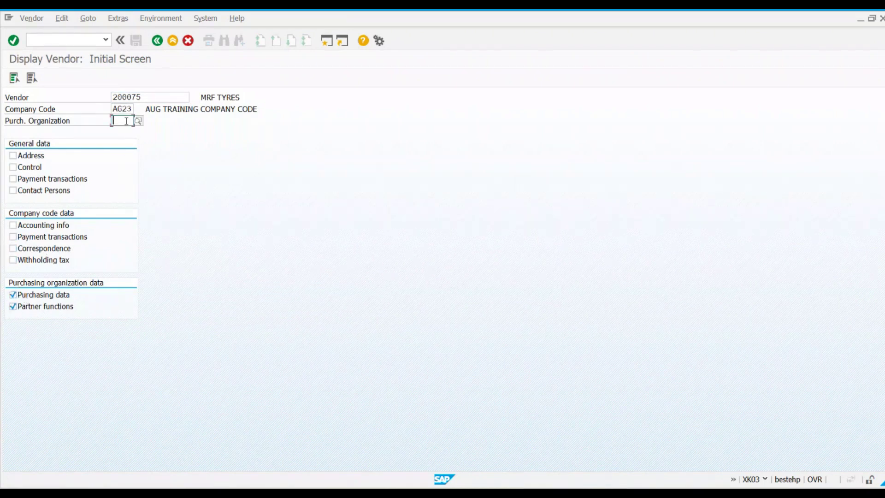
{"action": "type", "text": "A100"}
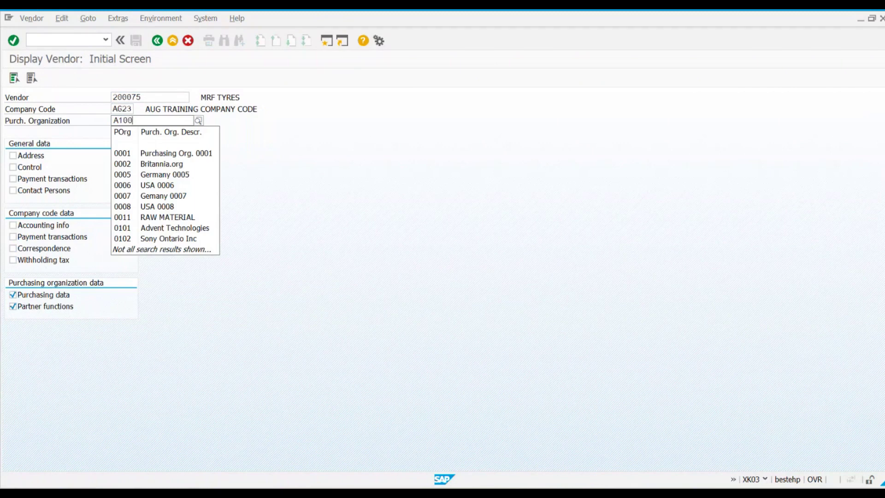
{"action": "left_click", "coordinate": [345, 144]}
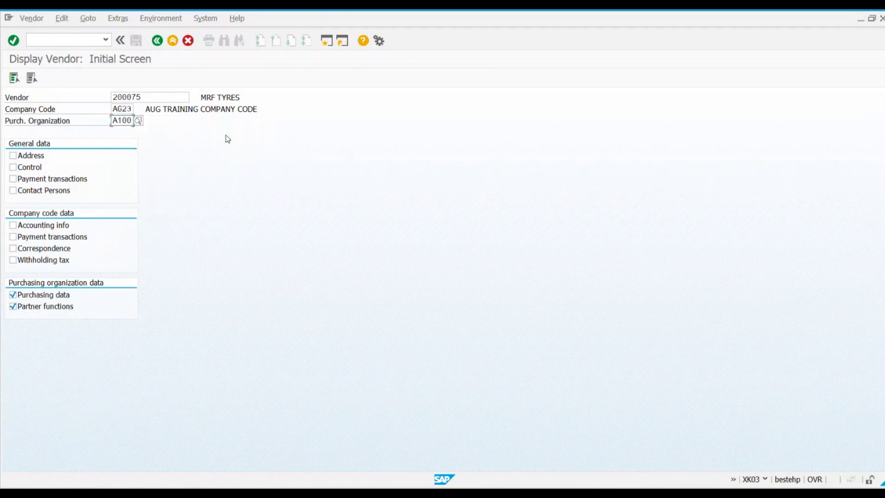
Step: Empty the company code field and re-enter ag23, keeping the purchasing organization
{"action": "left_click", "coordinate": [134, 108]}
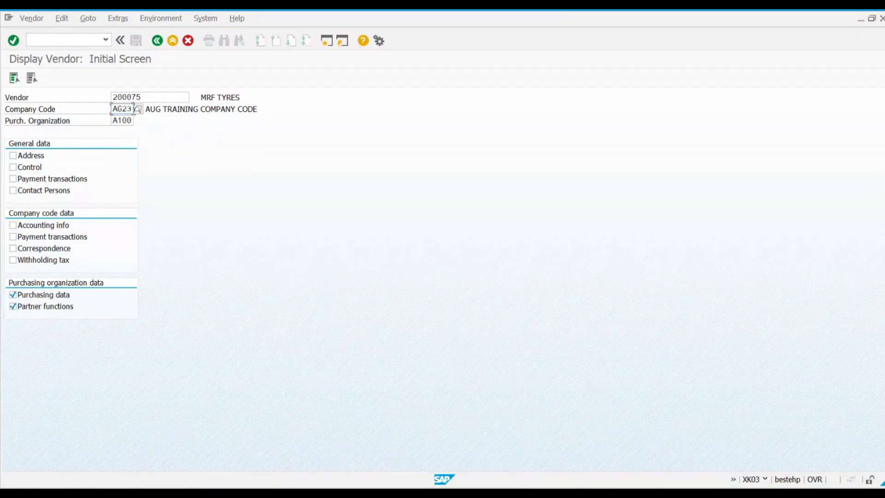
{"action": "key", "text": "BackSpace"}
{"action": "key", "text": "BackSpace"}
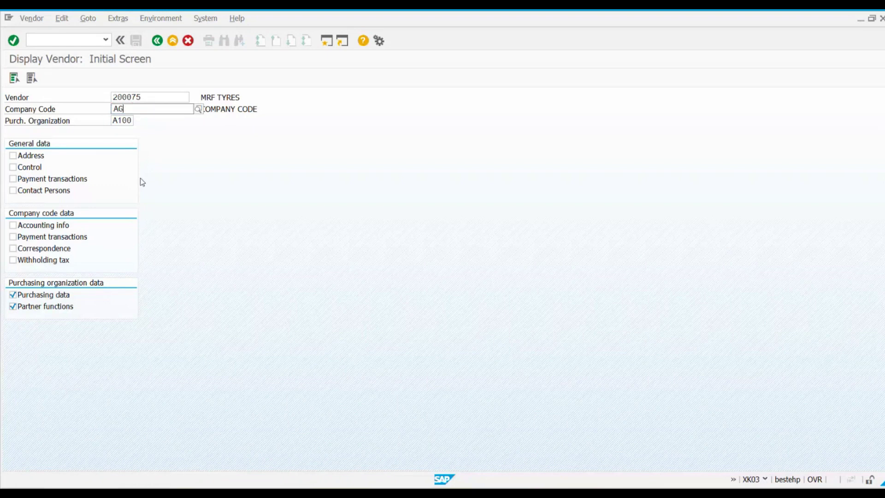
{"action": "key", "text": "BackSpace"}
{"action": "key", "text": "BackSpace"}
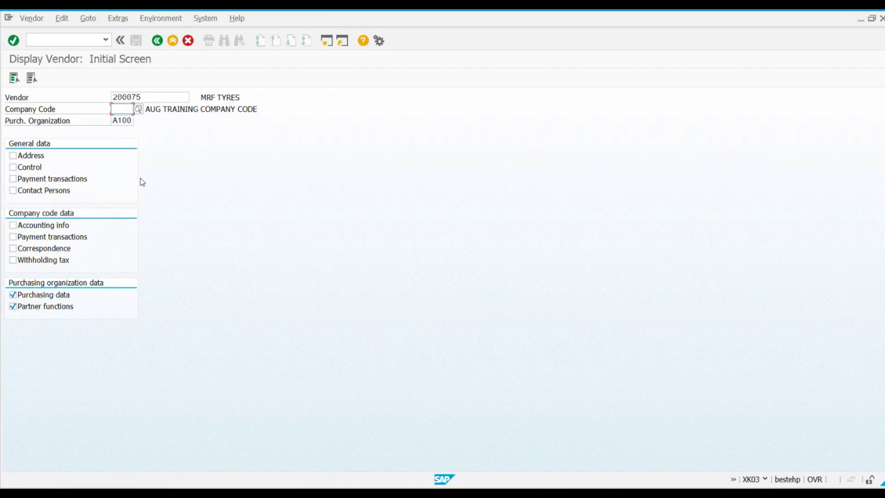
{"action": "key", "text": "BackSpace"}
{"action": "left_click", "coordinate": [122, 120]}
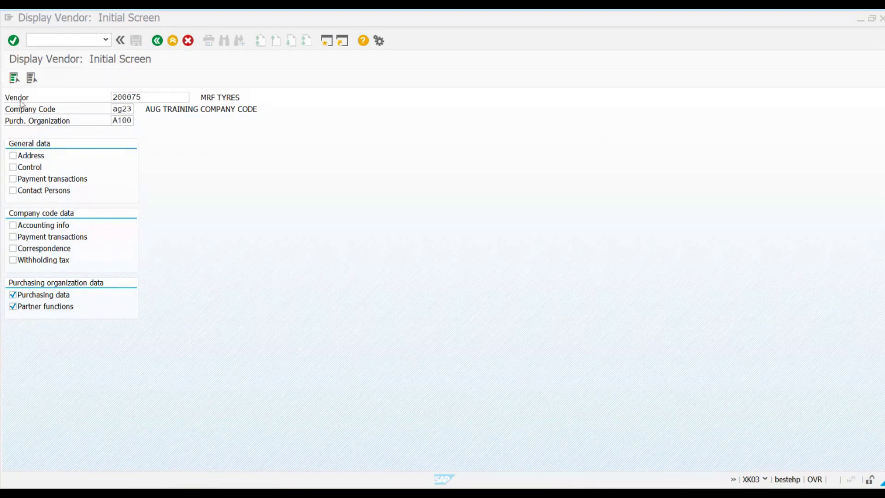
Step: Select all general, company code and purchasing organization views at once and display the vendor
{"action": "left_click", "coordinate": [14, 77]}
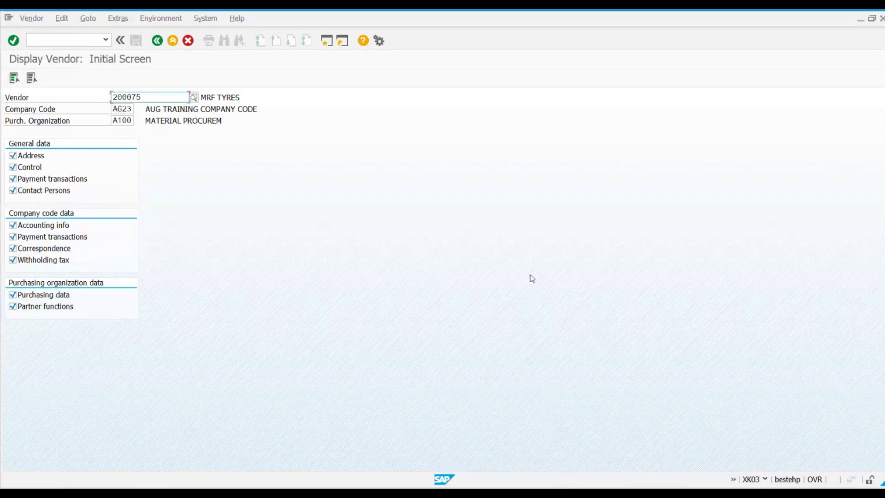
{"action": "left_click", "coordinate": [770, 443]}
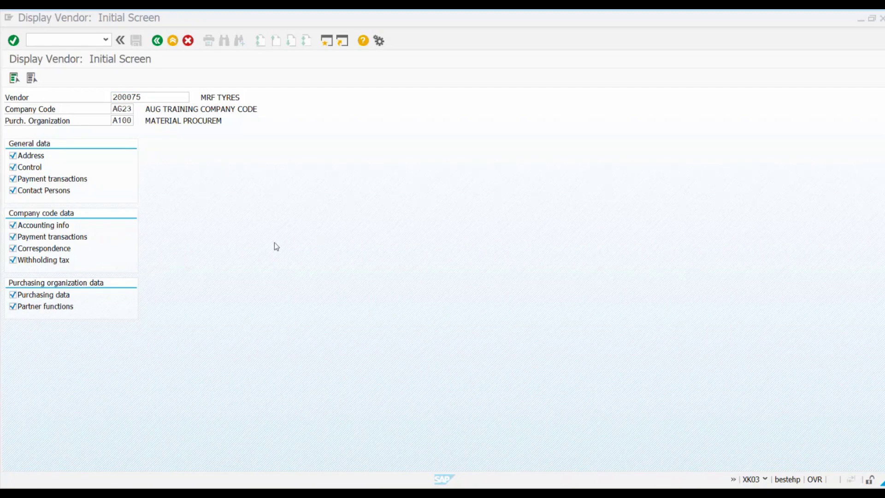
{"action": "left_click", "coordinate": [213, 234]}
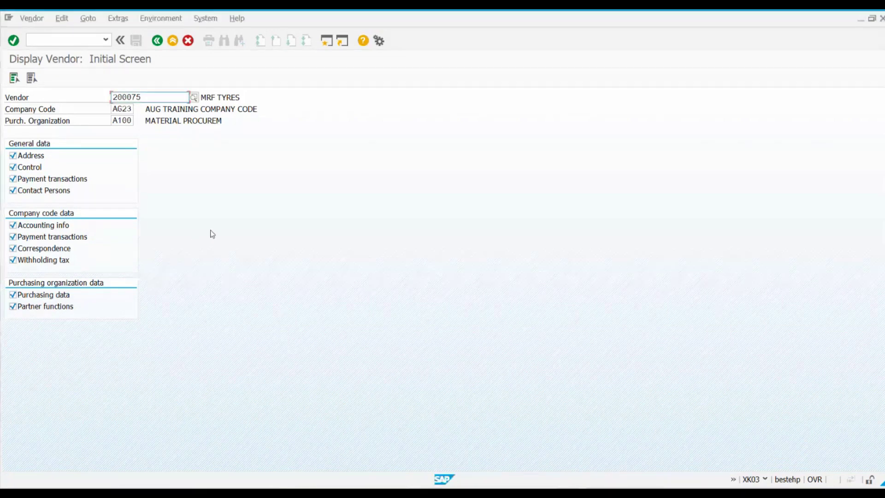
{"action": "key", "text": "Return"}
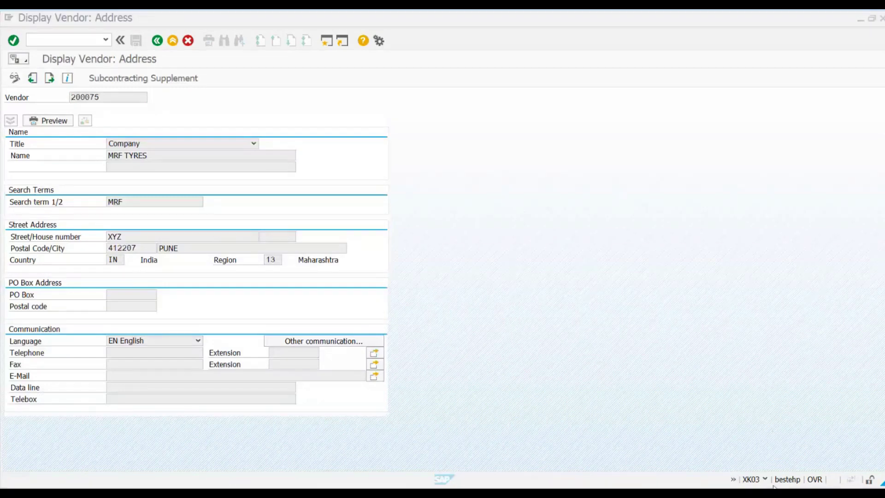
Step: Page through all of the vendor's data screens to Partner functions and cancel the exit prompt there
{"action": "key", "text": "Return"}
{"action": "key", "text": "Return"}
{"action": "key", "text": "Return"}
{"action": "key", "text": "Return"}
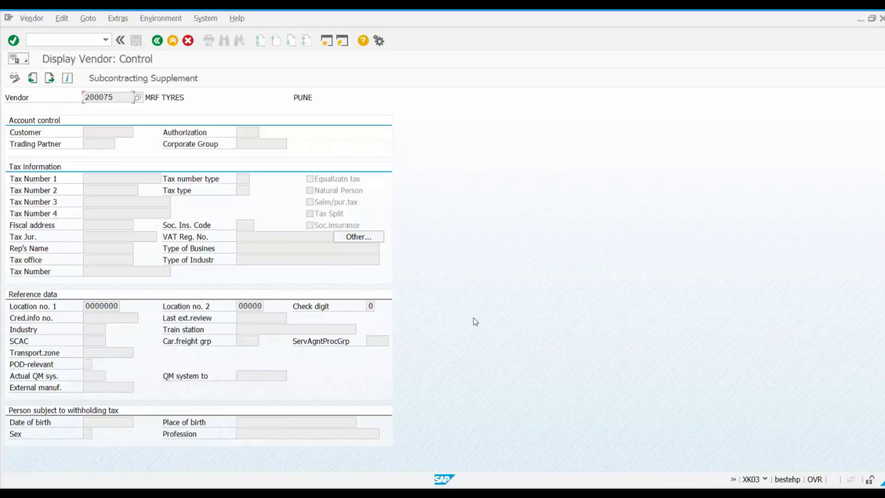
{"action": "key", "text": "Return"}
{"action": "key", "text": "Return"}
{"action": "key", "text": "Return"}
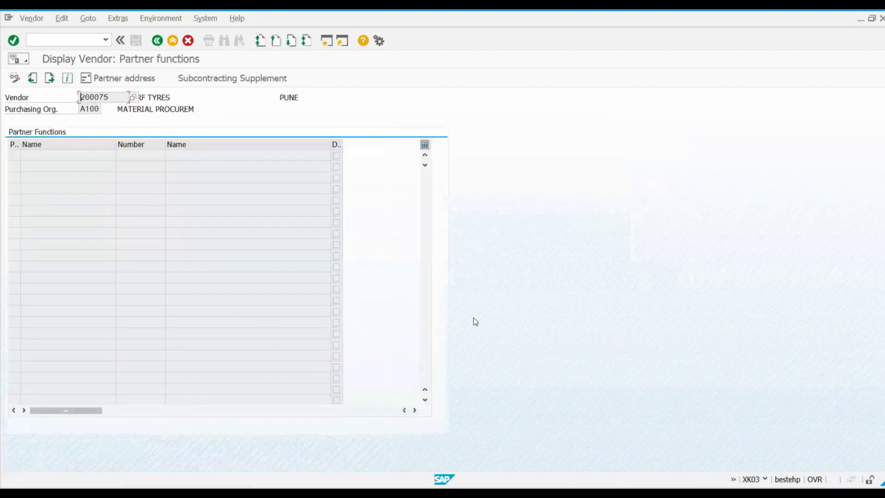
{"action": "key", "text": "Return"}
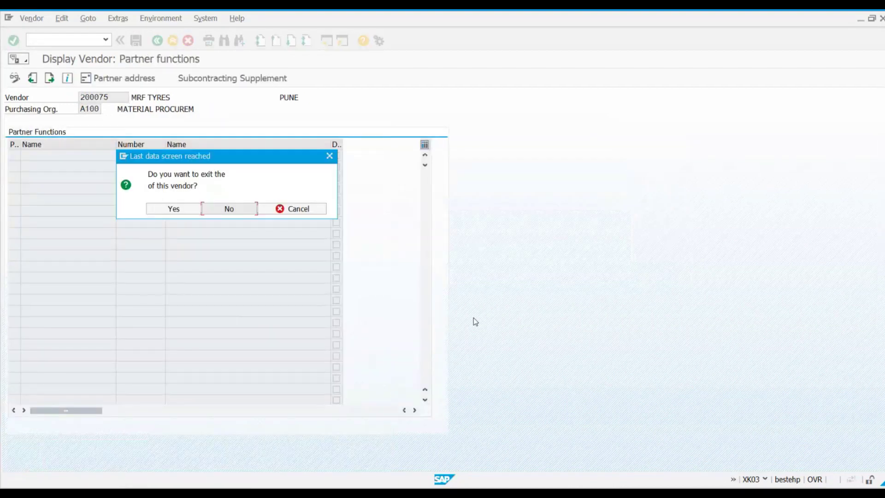
{"action": "left_click", "coordinate": [301, 211]}
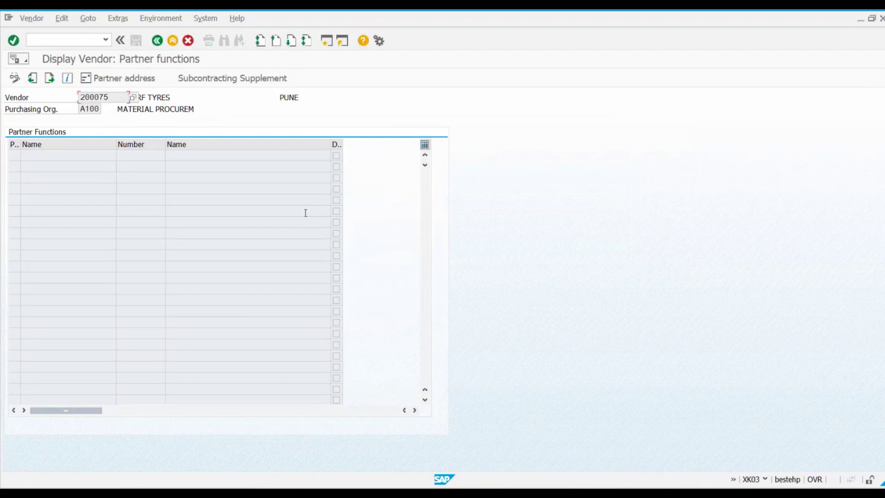
Step: Switch the partner functions to change mode, leave the vendor record and open transaction XK02
{"action": "left_click", "coordinate": [13, 76]}
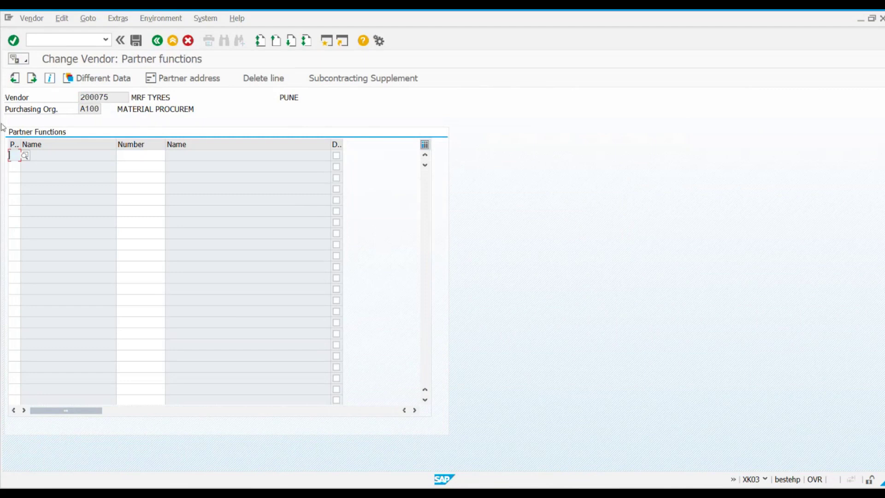
{"action": "left_click", "coordinate": [156, 41]}
{"action": "left_click", "coordinate": [157, 46]}
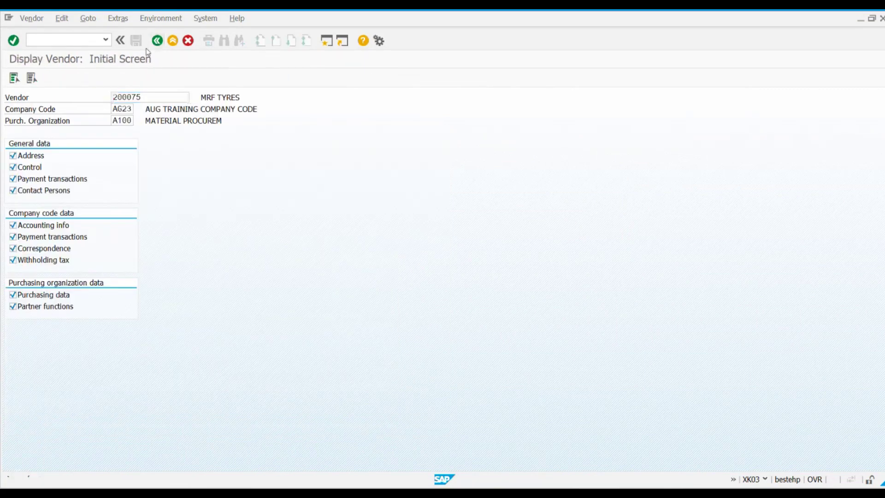
{"action": "type", "text": "XK02"}
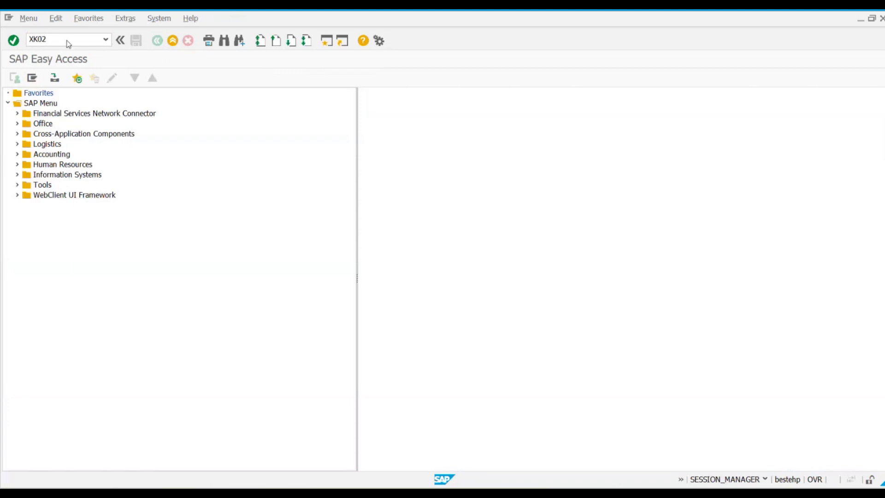
{"action": "key", "text": "Return"}
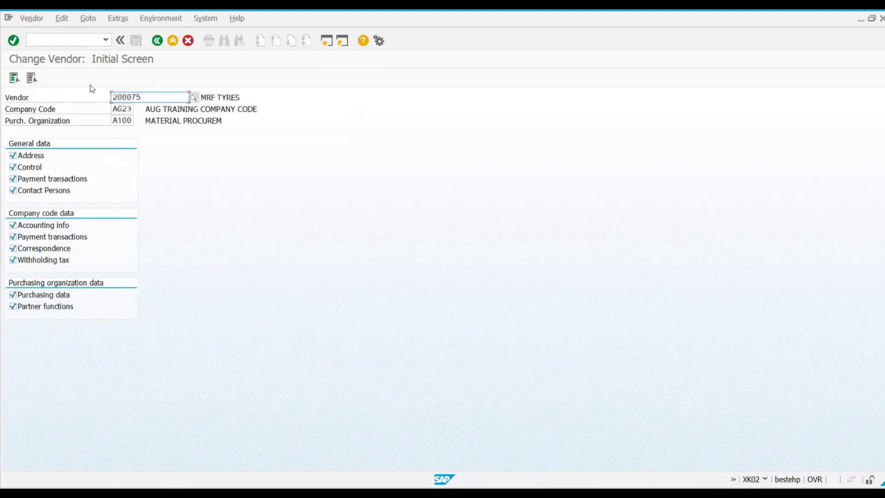
Step: Open only the Purchasing data view of MRF TYRES for purchasing organization A100, with the company code left empty
{"action": "left_click", "coordinate": [31, 78]}
{"action": "left_click", "coordinate": [40, 296]}
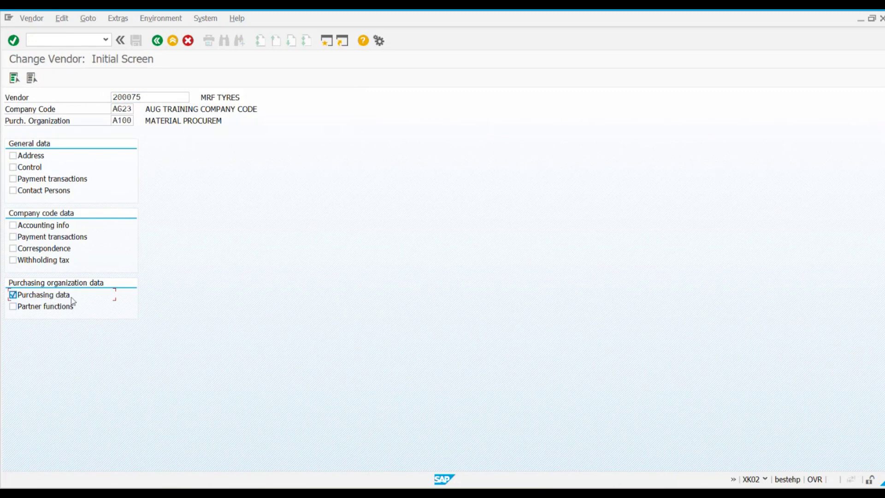
{"action": "double_click", "coordinate": [128, 121]}
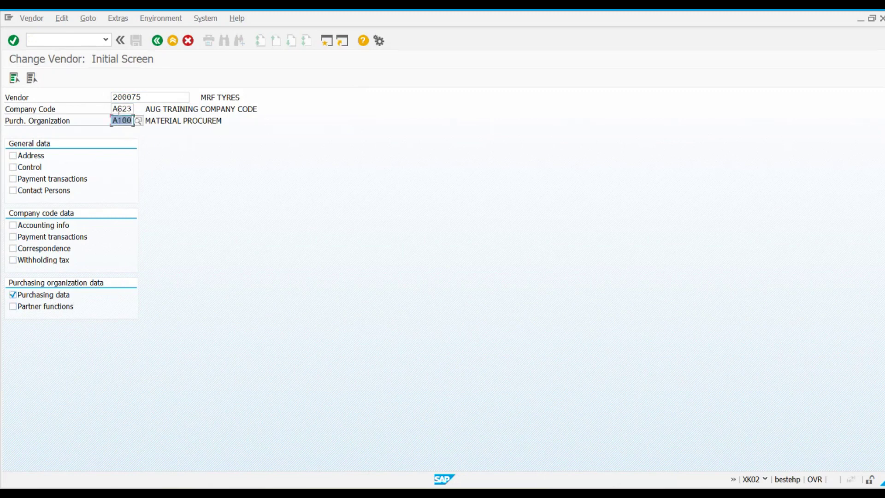
{"action": "left_click", "coordinate": [115, 108]}
{"action": "key", "text": "Delete"}
{"action": "key", "text": "Delete"}
{"action": "key", "text": "Delete"}
{"action": "key", "text": "Delete"}
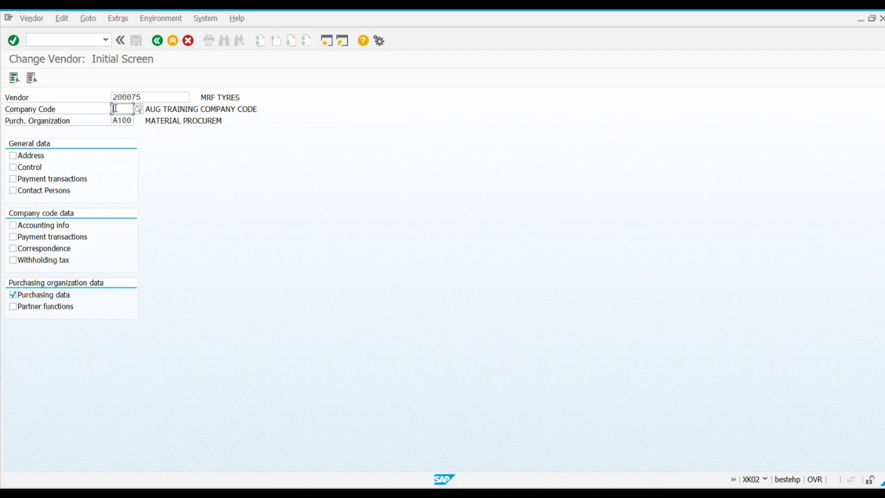
{"action": "key", "text": "Return"}
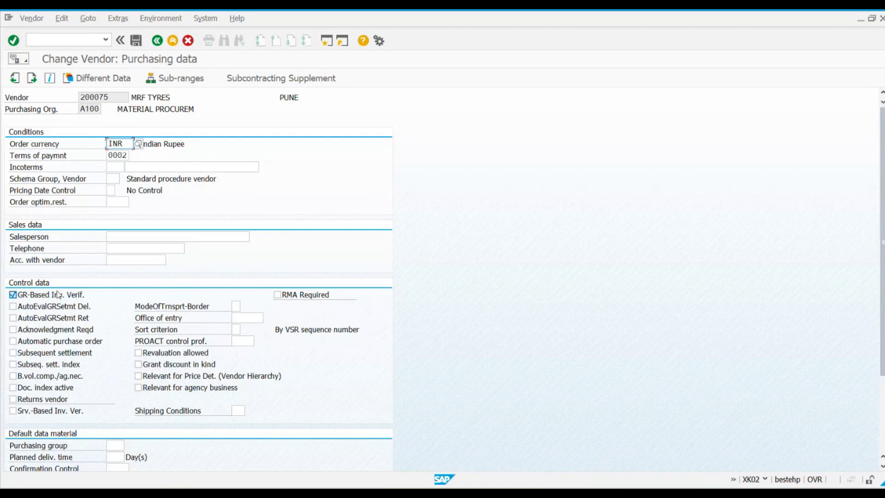
Step: Set purchasing group P01, a planned delivery time of 10 days and Automatic purchase order, and save the vendor changes
{"action": "left_click", "coordinate": [121, 449]}
{"action": "type", "text": "P01"}
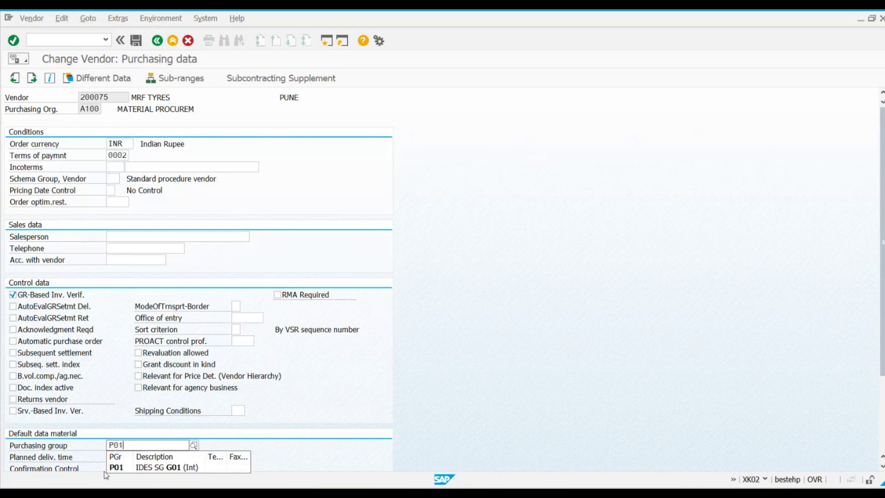
{"action": "left_click", "coordinate": [112, 459]}
{"action": "type", "text": "10"}
{"action": "left_click", "coordinate": [15, 341]}
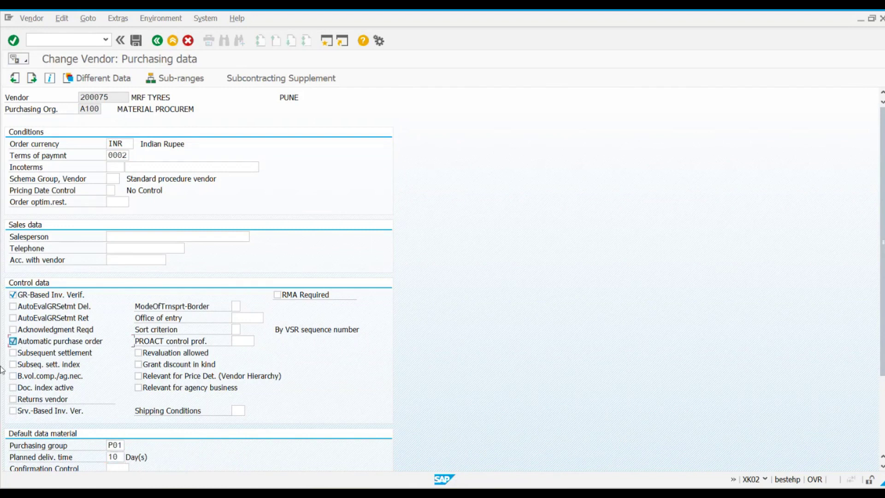
{"action": "key", "text": "Return"}
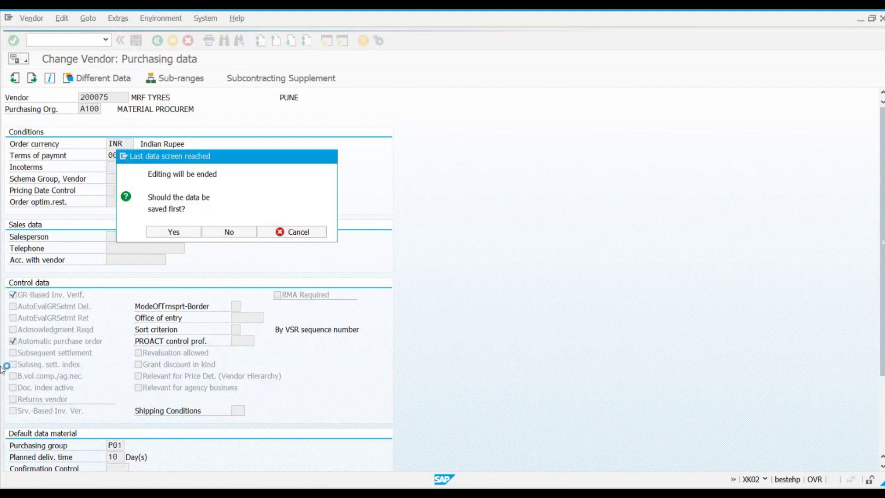
{"action": "key", "text": "Return"}
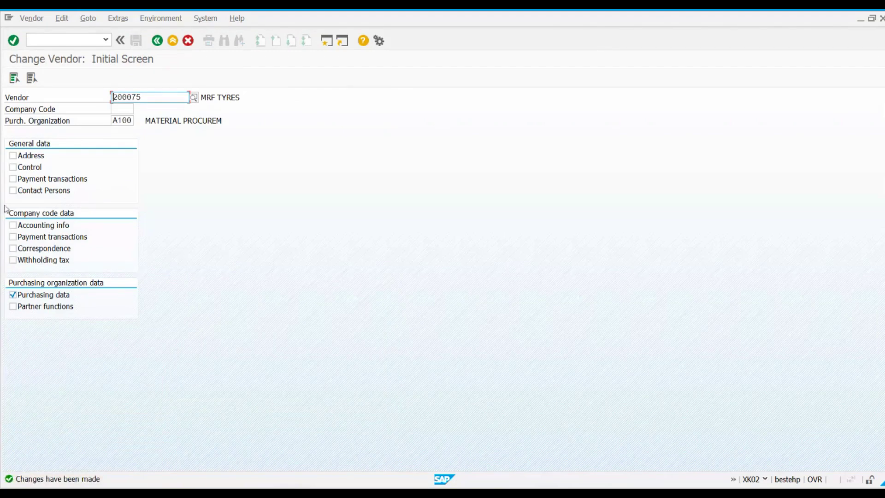
Step: Open transaction XK04 and display the vendor's changed fields for purchasing organization A100
{"action": "left_click", "coordinate": [158, 40]}
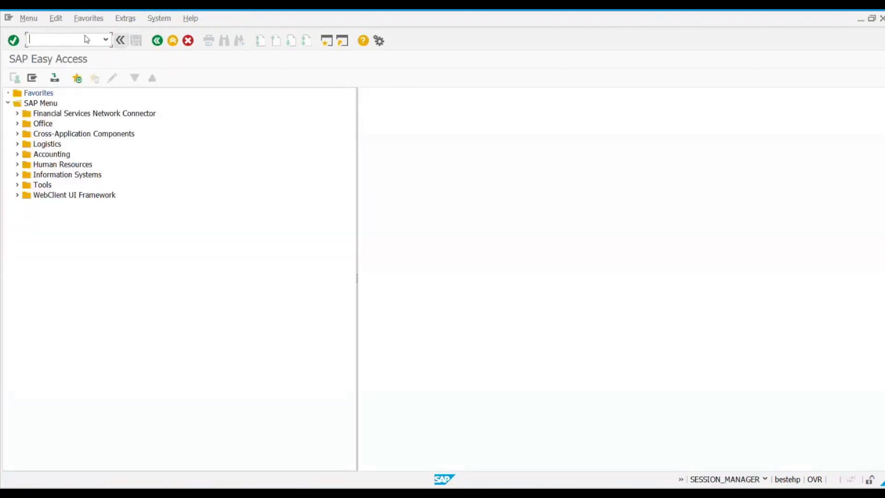
{"action": "left_click", "coordinate": [56, 40]}
{"action": "type", "text": "XK04"}
{"action": "key", "text": "Return"}
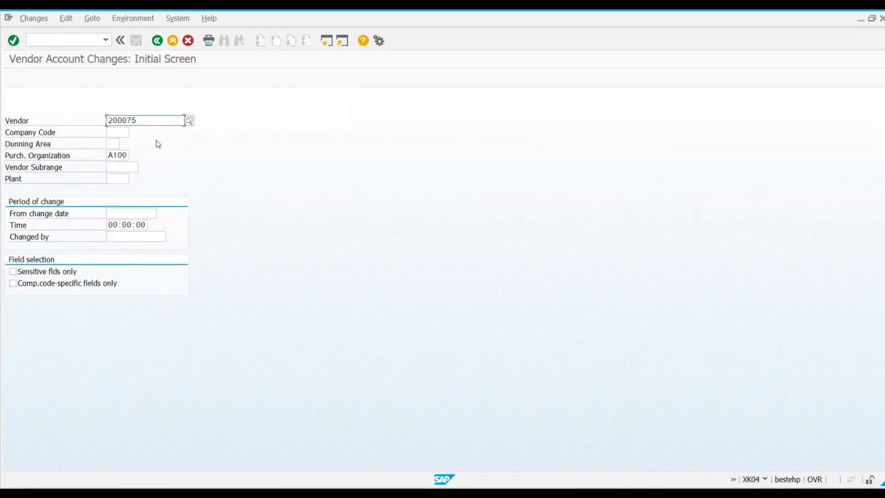
{"action": "left_click_drag", "start_coordinate": [136, 118], "coordinate": [107, 120]}
{"action": "left_click", "coordinate": [109, 154]}
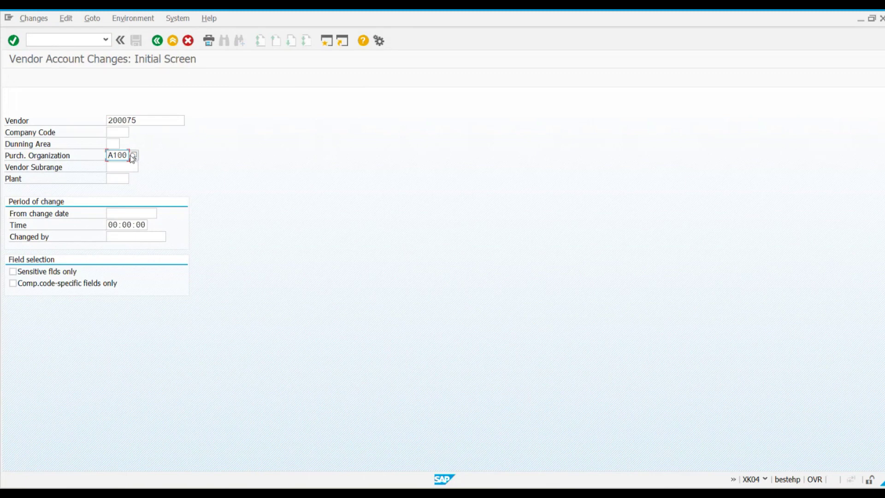
{"action": "key", "text": "Return"}
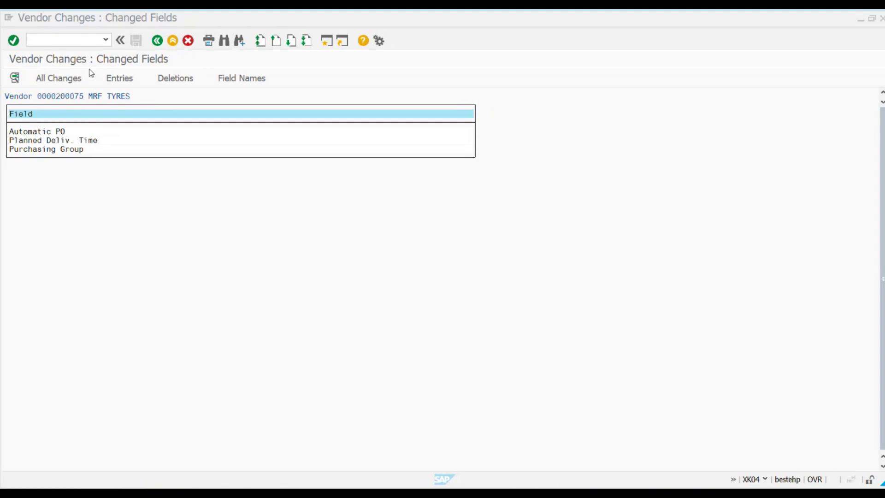
Step: Examine the new and old values of the Automatic PO change, and display the overview of all vendor changes
{"action": "left_click", "coordinate": [40, 134]}
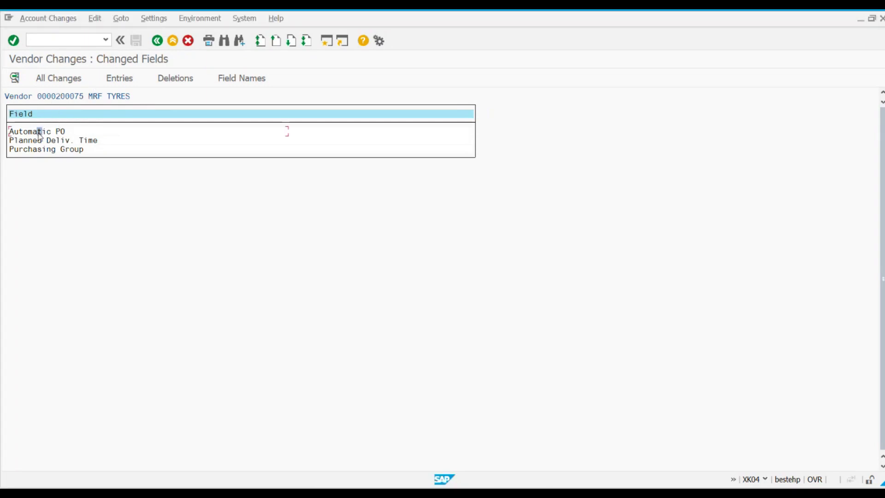
{"action": "left_click", "coordinate": [15, 78]}
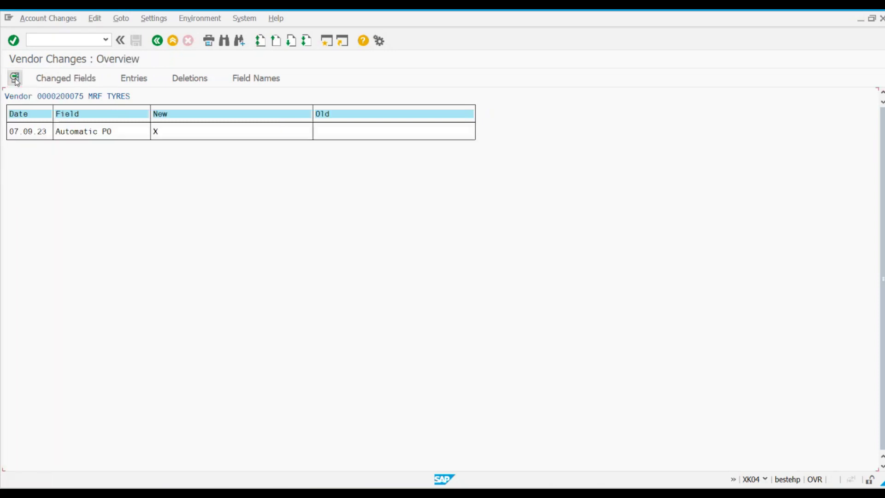
{"action": "left_click", "coordinate": [20, 134]}
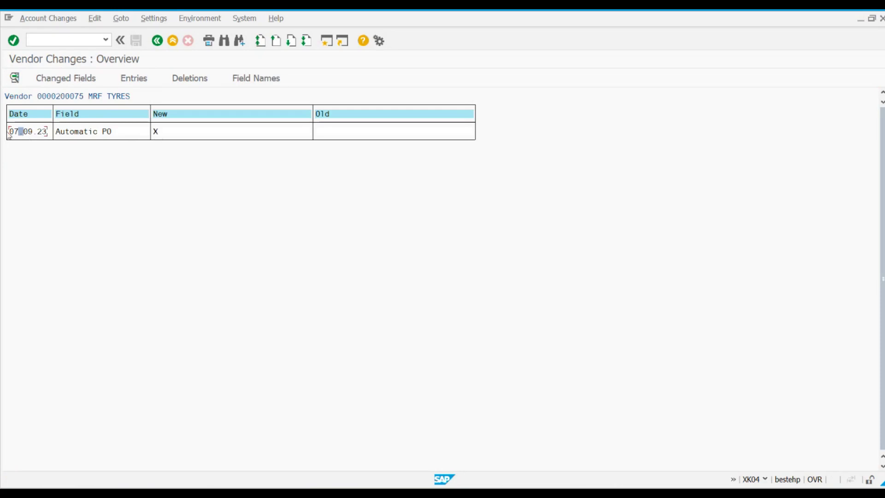
{"action": "left_click", "coordinate": [221, 134]}
{"action": "left_click", "coordinate": [343, 135]}
{"action": "left_click", "coordinate": [67, 82]}
{"action": "left_click", "coordinate": [49, 132]}
{"action": "left_click", "coordinate": [67, 83]}
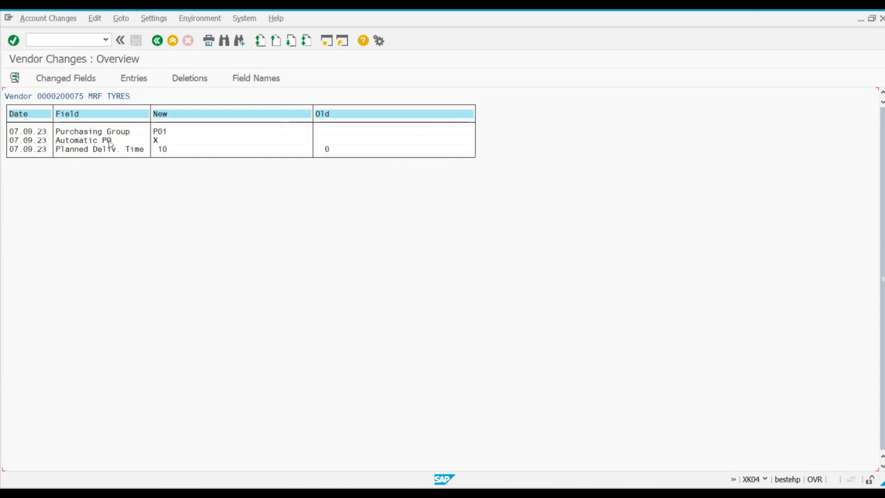
Step: View the details of the Purchasing Group change, including who made it, and close them
{"action": "double_click", "coordinate": [80, 131]}
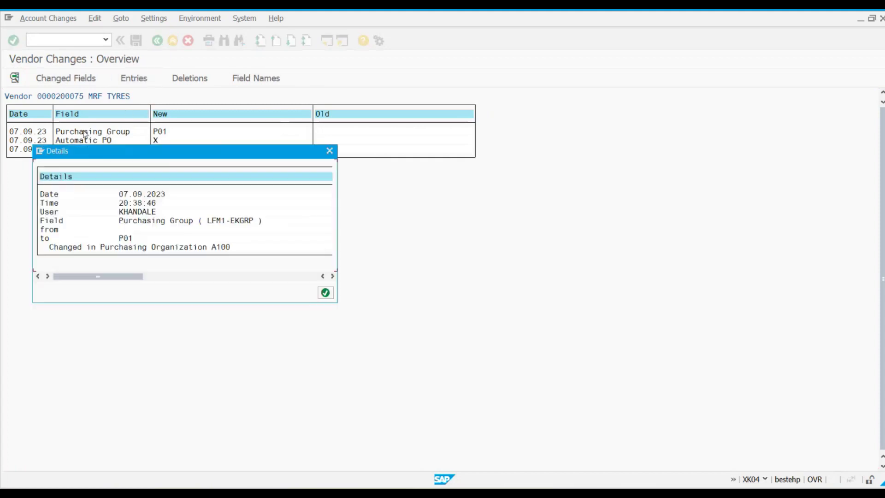
{"action": "left_click_drag", "start_coordinate": [178, 155], "coordinate": [248, 159]}
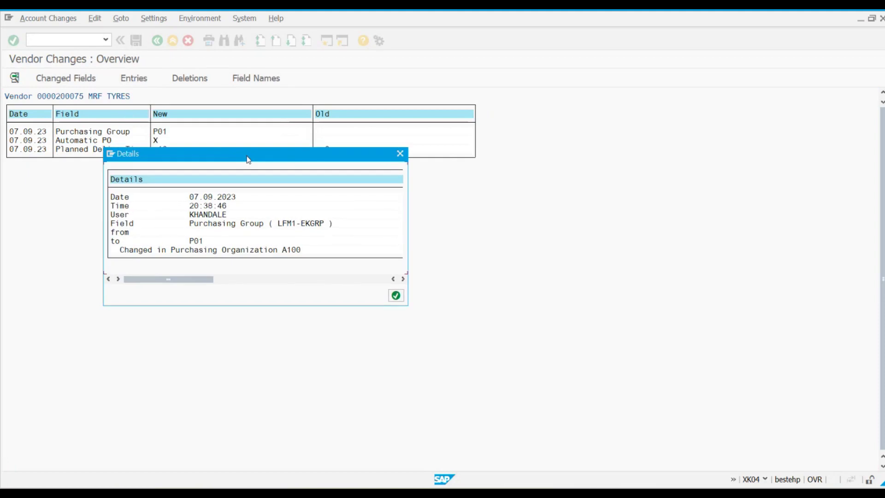
{"action": "left_click", "coordinate": [186, 215]}
{"action": "left_click", "coordinate": [230, 216]}
{"action": "left_click", "coordinate": [401, 156]}
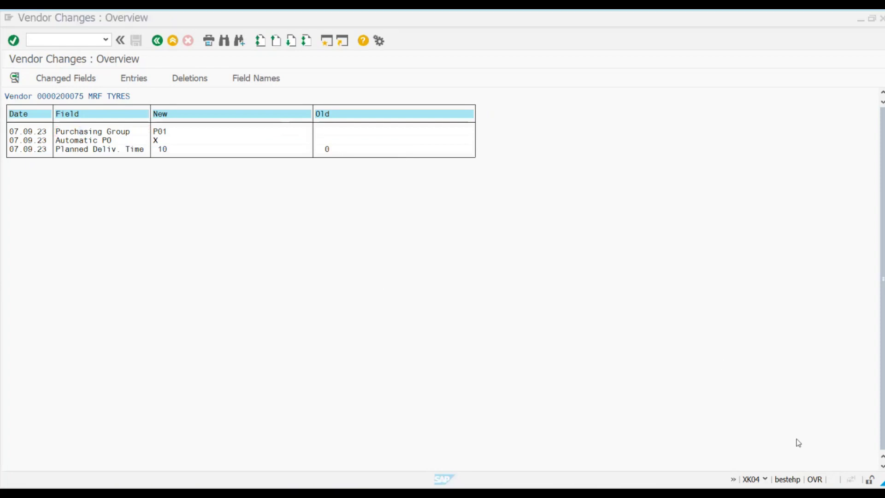
Step: Leave the vendor change log and open transaction XK05 for MRF TYRES, moving to the company code field
{"action": "left_click", "coordinate": [157, 41]}
{"action": "left_click", "coordinate": [156, 41]}
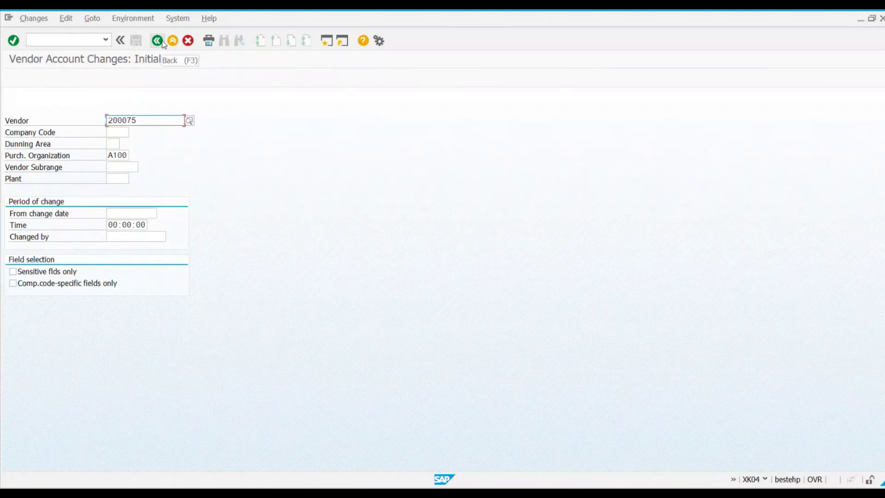
{"action": "left_click_drag", "start_coordinate": [150, 121], "coordinate": [106, 121]}
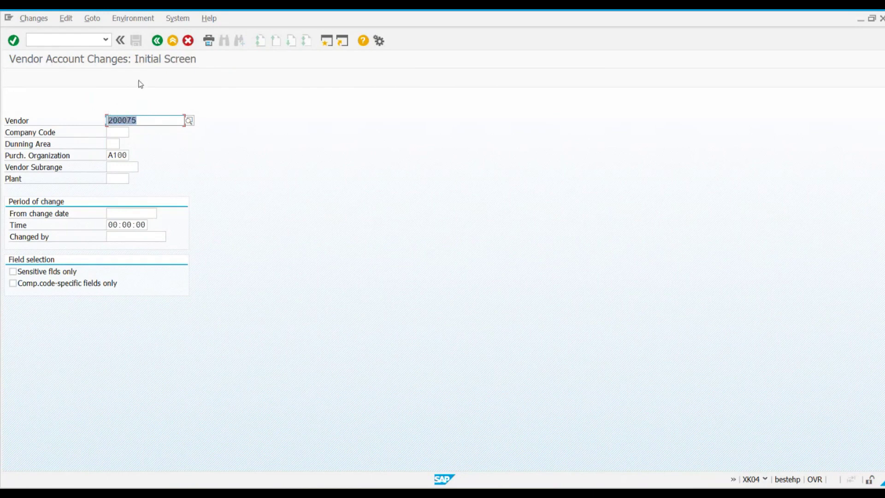
{"action": "left_click_drag", "start_coordinate": [141, 121], "coordinate": [107, 121]}
{"action": "left_click", "coordinate": [157, 41]}
{"action": "type", "text": "XK05"}
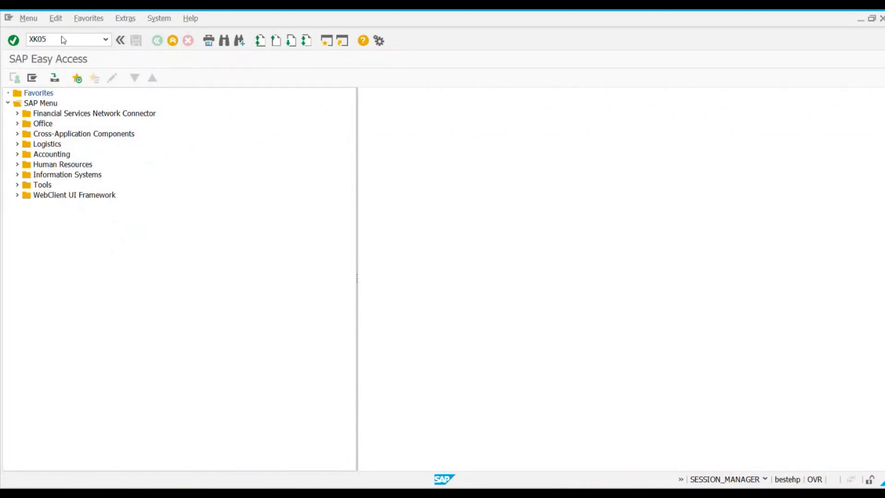
{"action": "key", "text": "Return"}
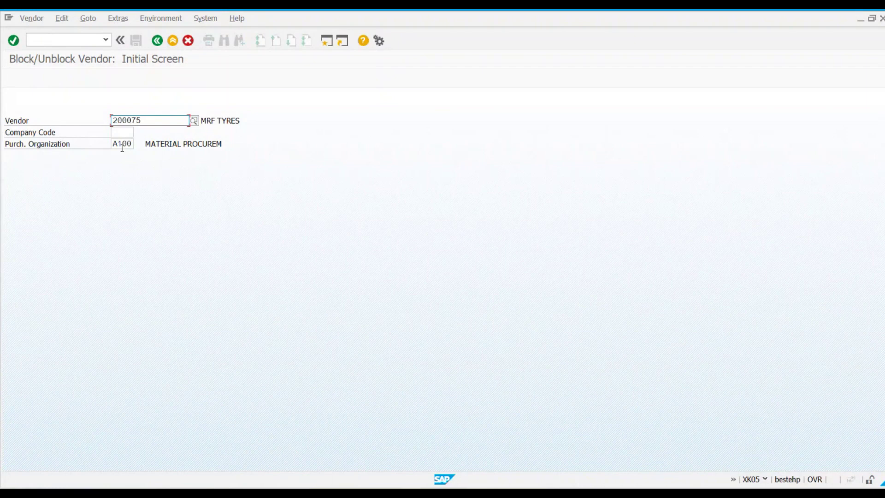
{"action": "key", "text": "Tab"}
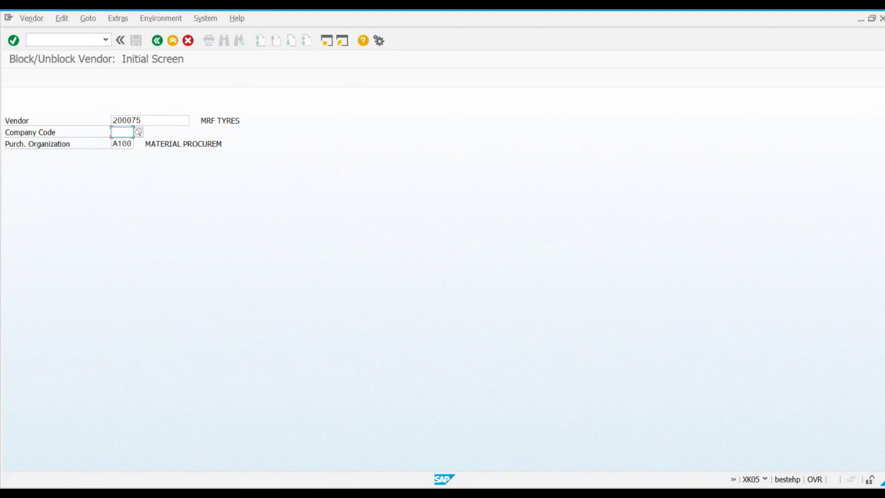
Step: Switch to the Aug Batch 2023 workbook in Excel and enter "Block Unblock Vendor" in cell B48
{"action": "left_click", "coordinate": [599, 493]}
{"action": "left_click", "coordinate": [105, 337]}
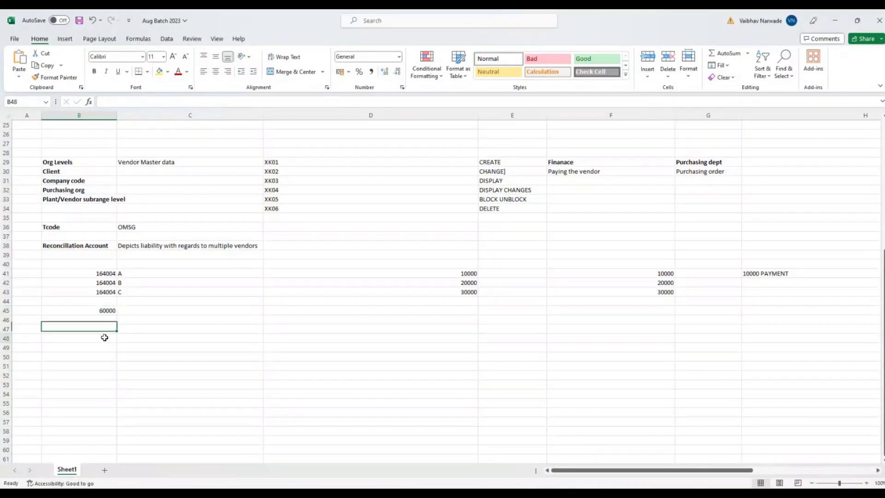
{"action": "type", "text": "Block"}
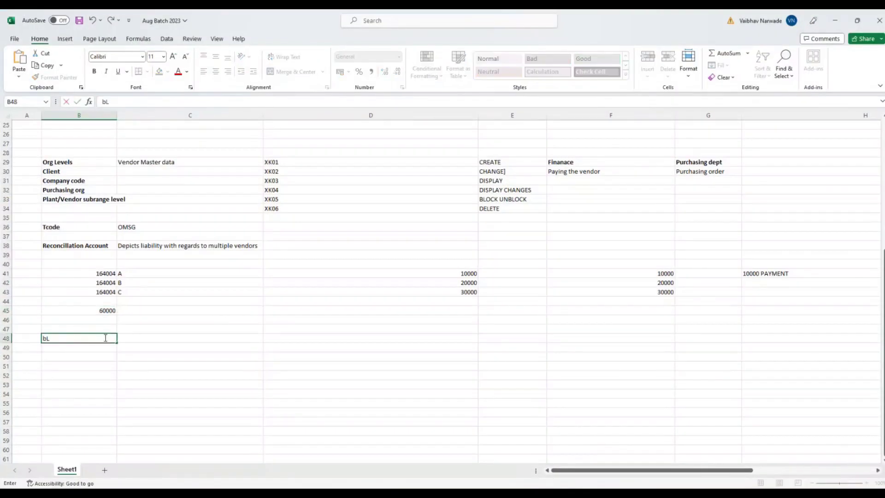
{"action": "type", "text": " Unblock Vendor"}
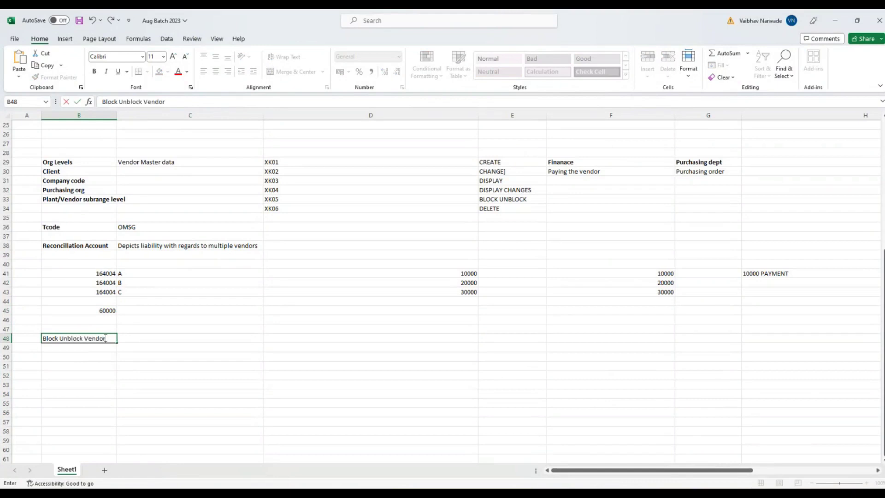
{"action": "key", "text": "Tab"}
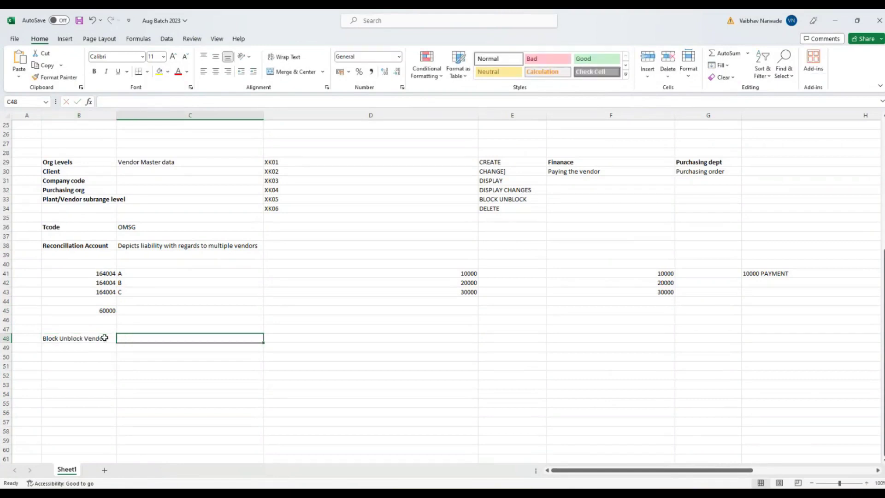
Step: Enter "Company code Block" in cell C48, beside the Block Unblock Vendor label
{"action": "type", "text": "Comp"}
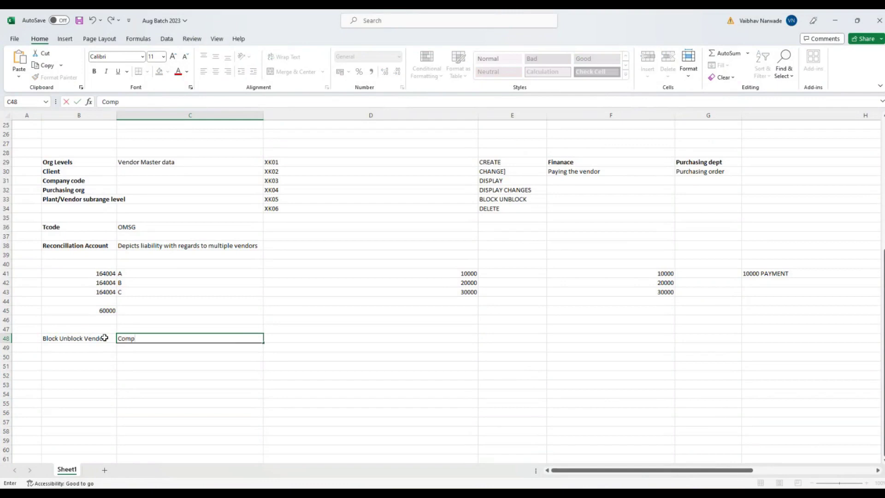
{"action": "type", "text": "any code Block"}
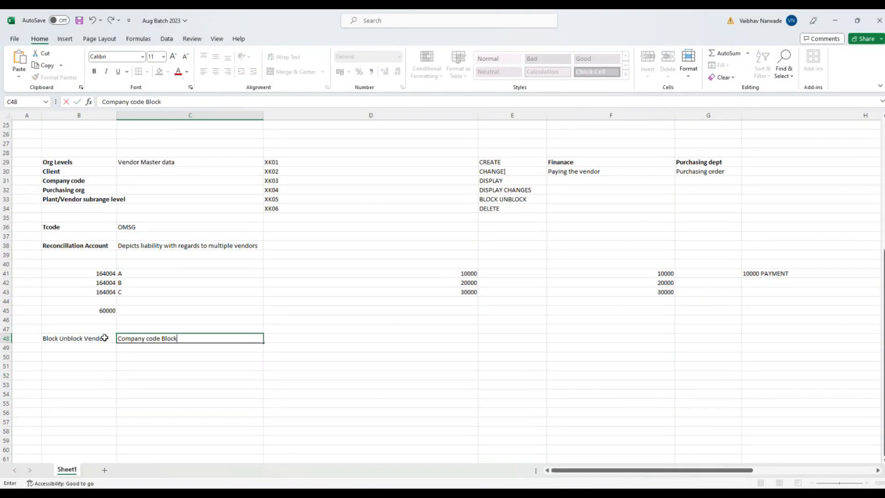
{"action": "left_click", "coordinate": [167, 373]}
{"action": "left_click", "coordinate": [159, 340]}
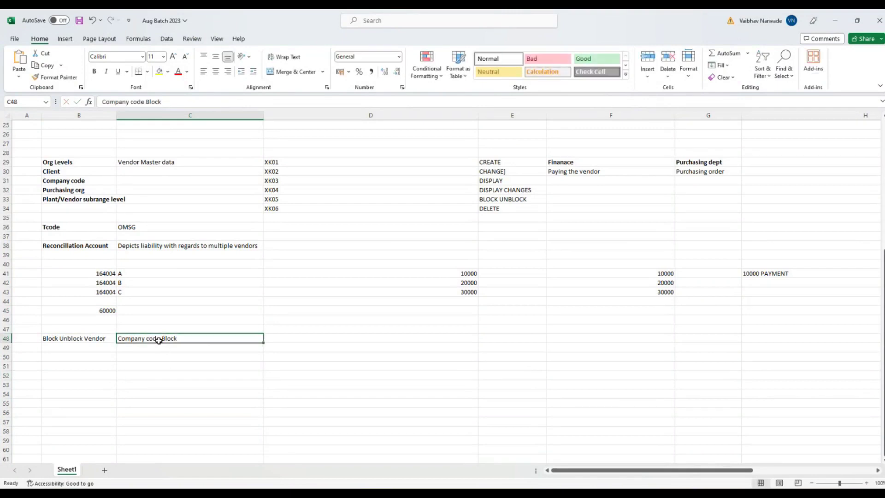
Step: Bold C48, enter "when you don't want the vendor invoices to be booked & to stop the payment of Vendor" in D48 and fit column D
{"action": "key", "text": "ctrl+b"}
{"action": "left_click", "coordinate": [322, 340]}
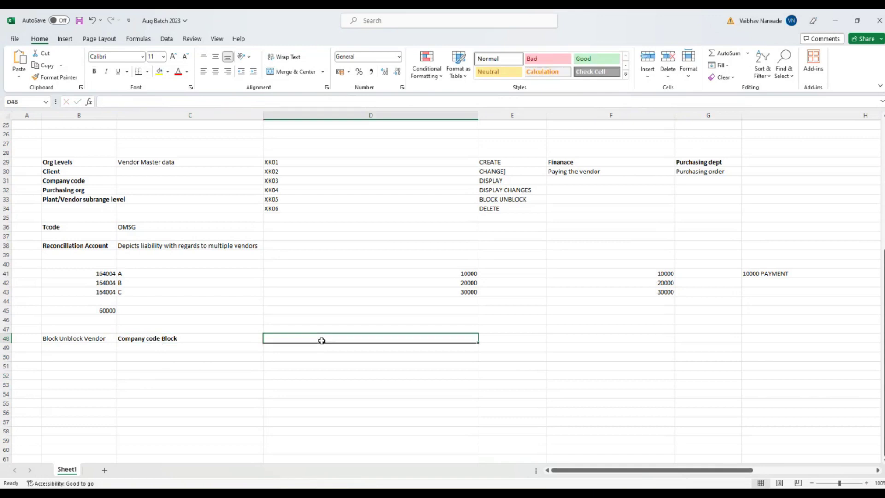
{"action": "type", "text": "wh"}
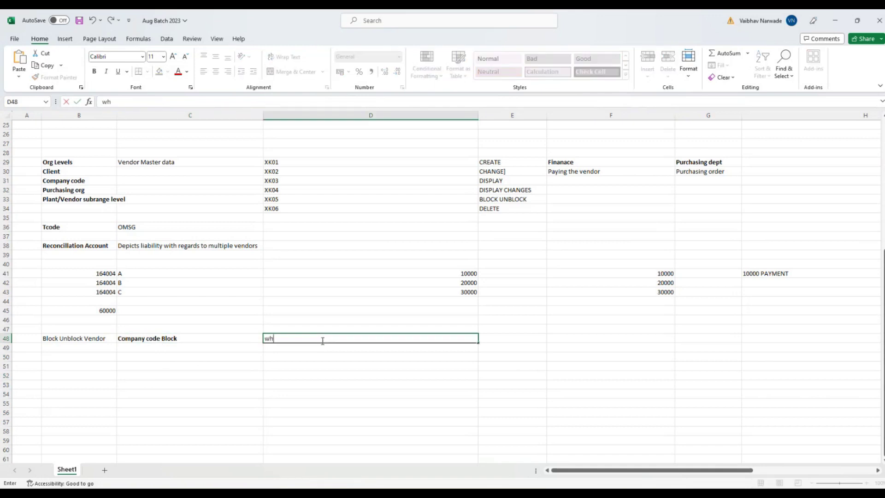
{"action": "type", "text": "en you don't want the vendor"}
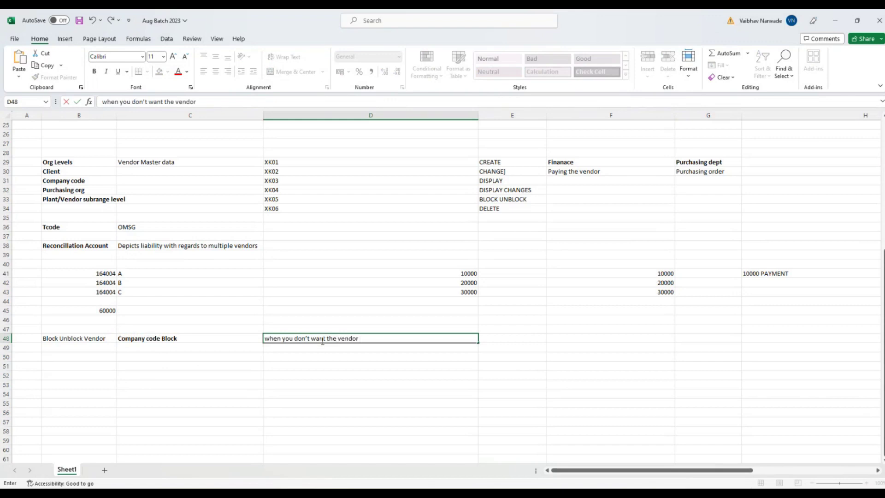
{"action": "type", "text": " invoices to be booked &"}
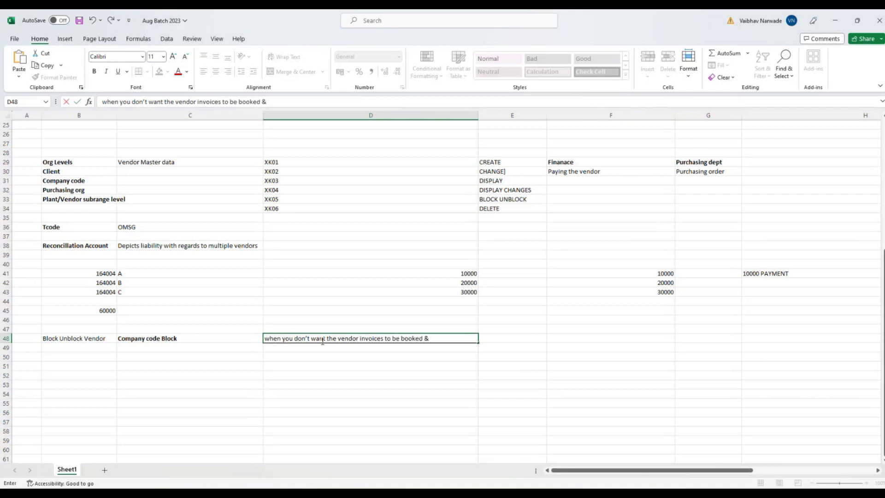
{"action": "type", "text": " to stop the"}
{"action": "type", "text": " payment"}
{"action": "type", "text": " of"}
{"action": "type", "text": " Vendor"}
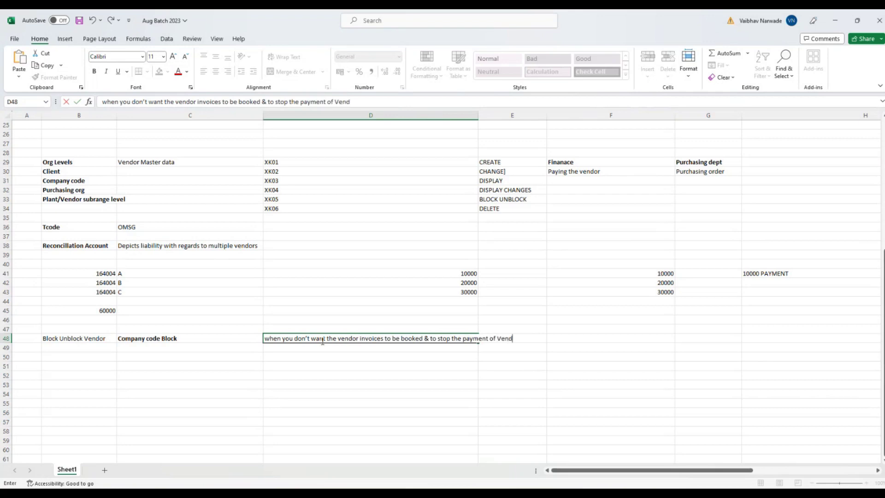
{"action": "key", "text": "Return"}
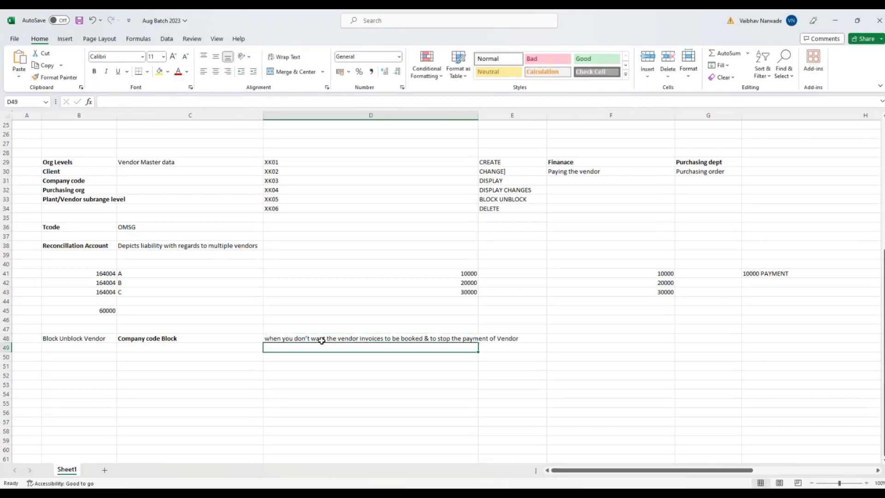
{"action": "double_click", "coordinate": [478, 116]}
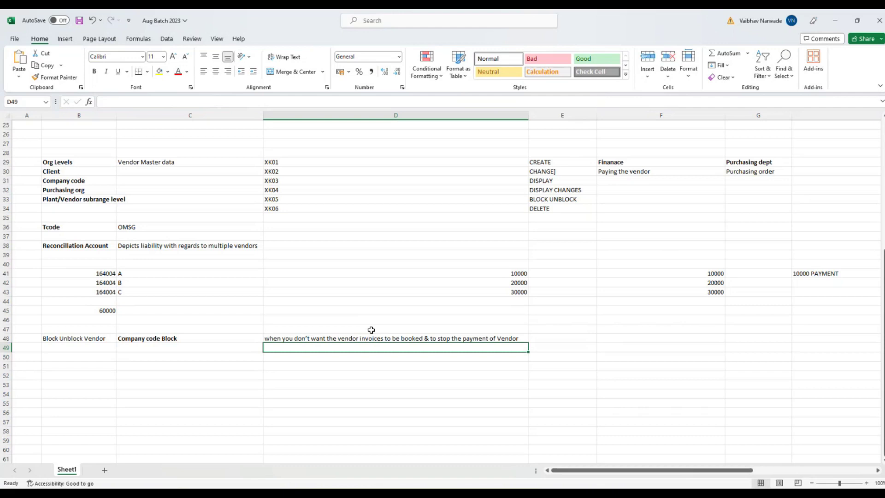
Step: Enter "Purchasing org block" in cell C49 below the Company code Block label and make it bold
{"action": "left_click", "coordinate": [367, 339]}
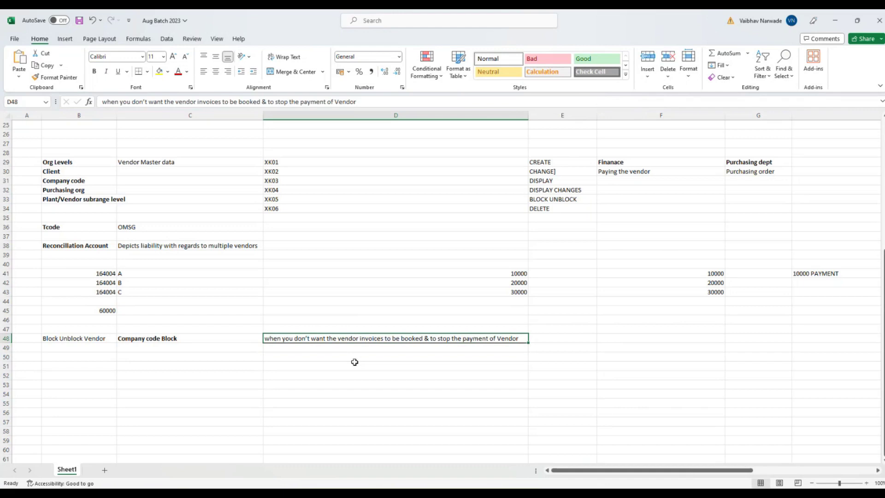
{"action": "left_click", "coordinate": [227, 341]}
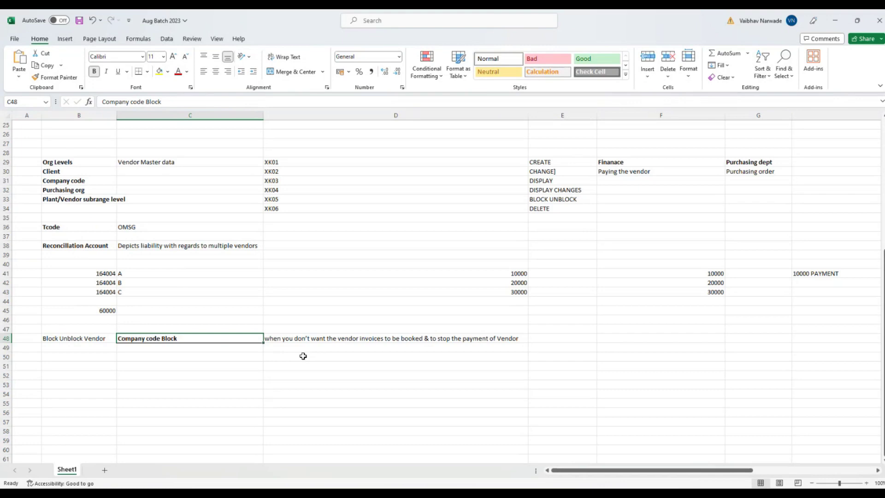
{"action": "left_click", "coordinate": [183, 347]}
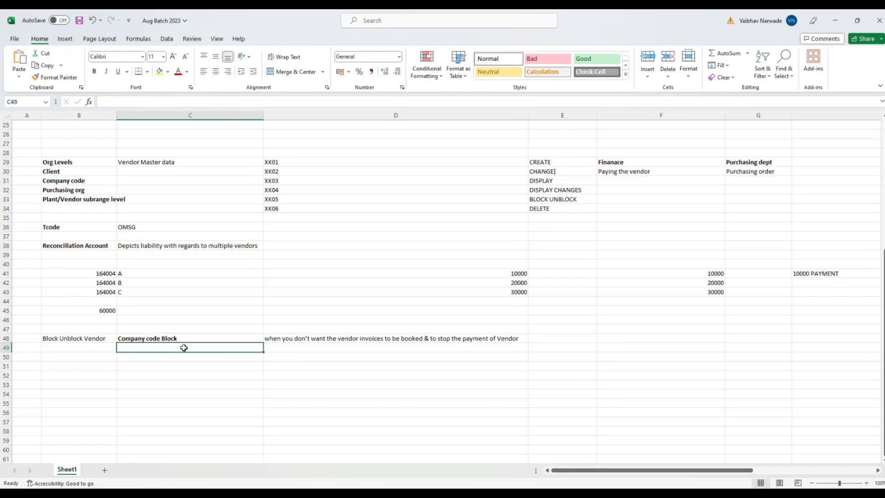
{"action": "type", "text": "Purc"}
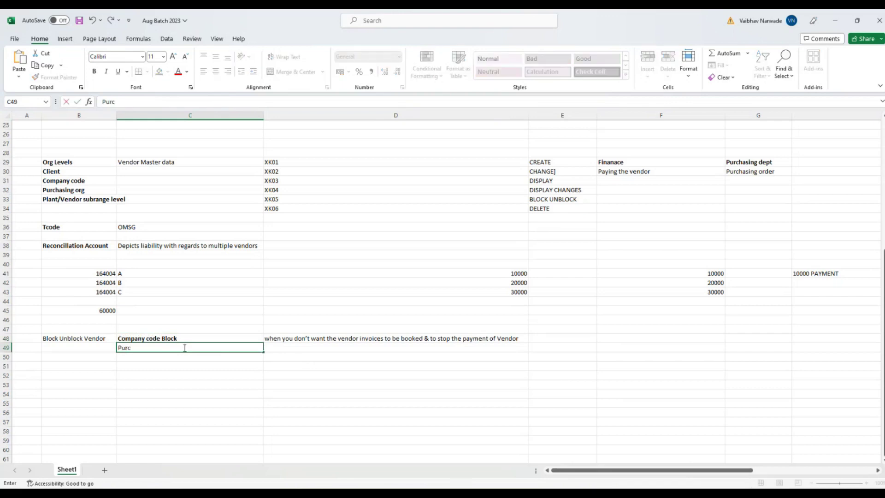
{"action": "type", "text": "hasi"}
{"action": "key", "text": "BackSpace"}
{"action": "type", "text": "sing org block"}
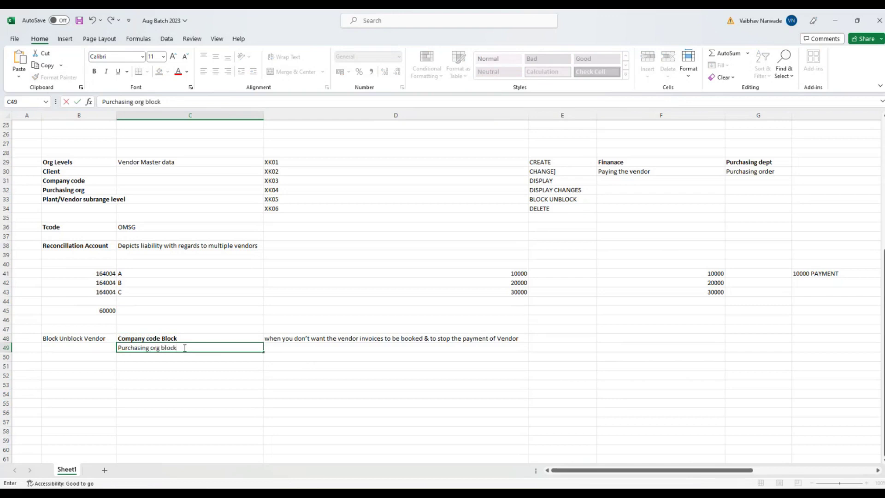
{"action": "key", "text": "Tab"}
{"action": "left_click", "coordinate": [184, 347]}
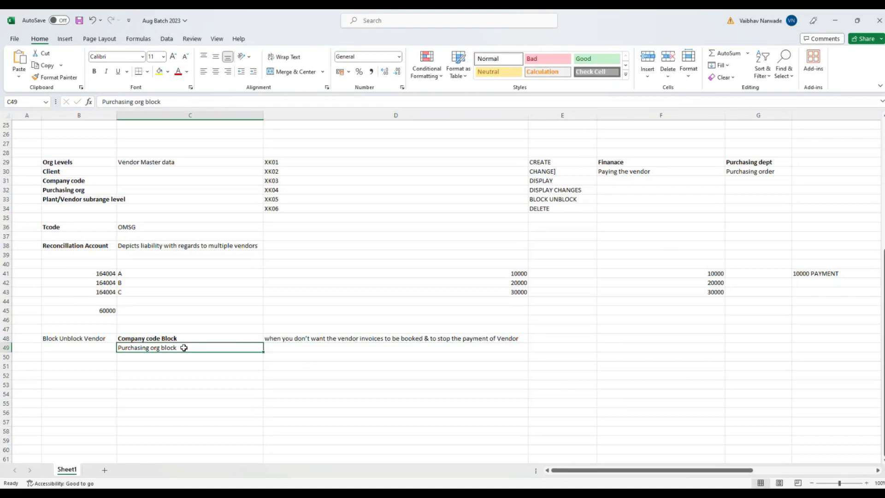
{"action": "key", "text": "ctrl+b"}
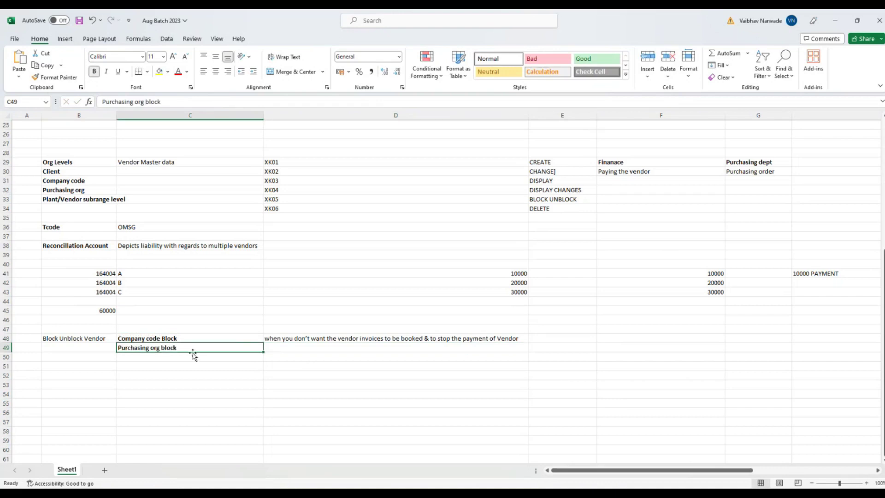
Step: Enter "No new purchase orders will be placed but existing Purchase orders can be received invoiced & paid" in D49 and fit column D
{"action": "left_click", "coordinate": [328, 349]}
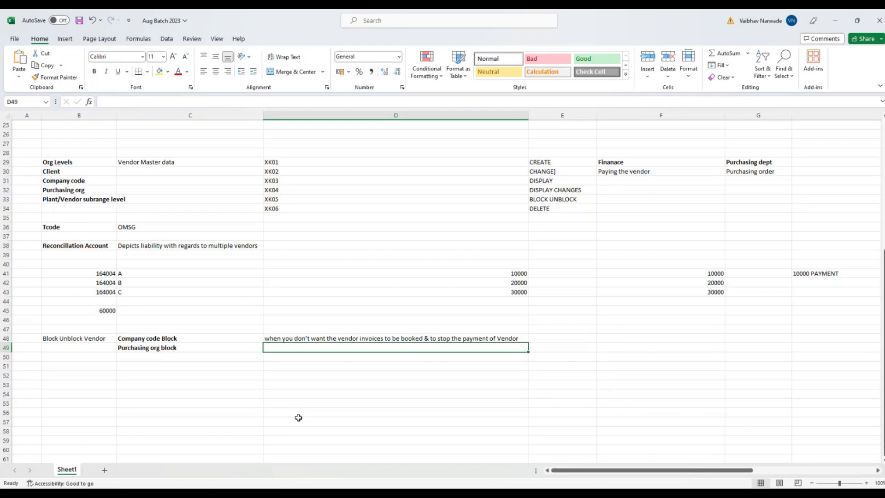
{"action": "type", "text": "N"}
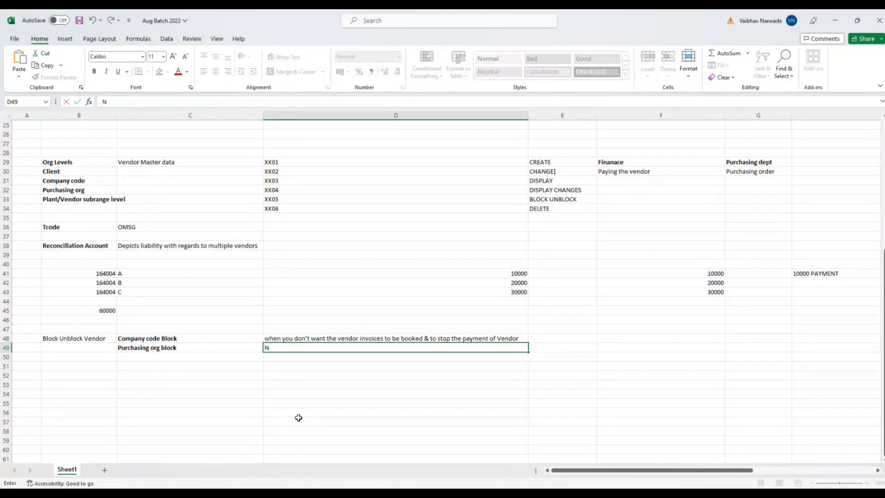
{"action": "type", "text": "o new purchase orde"}
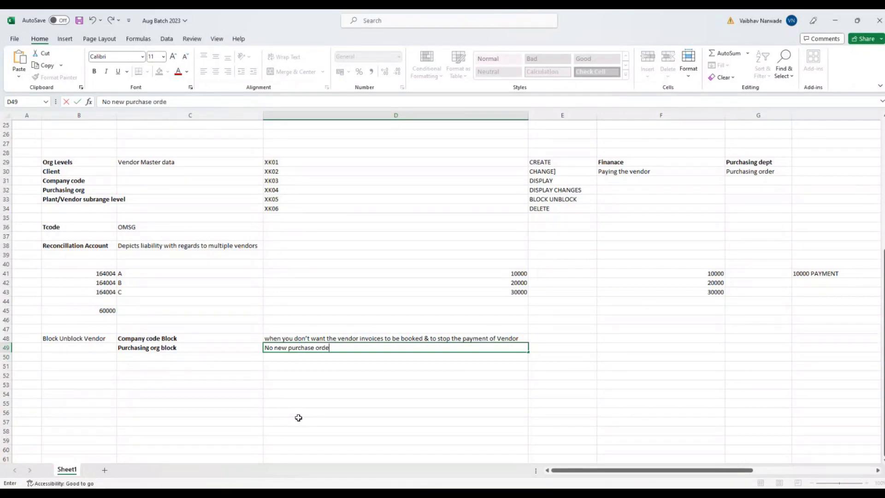
{"action": "type", "text": "rs will be place"}
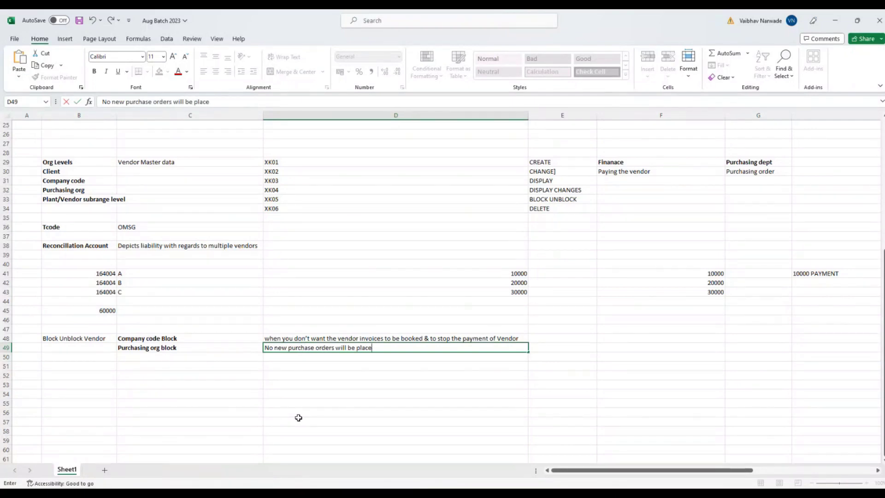
{"action": "type", "text": "d but"}
{"action": "type", "text": " existing P"}
{"action": "type", "text": "urchase or"}
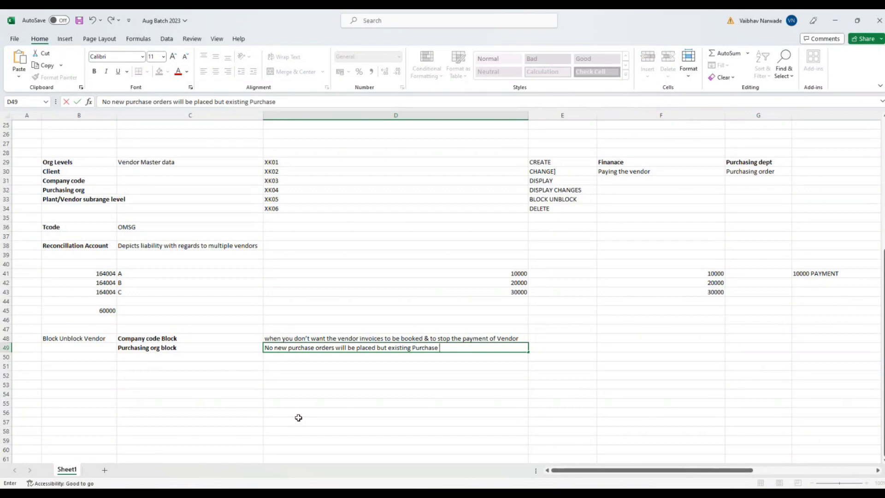
{"action": "type", "text": "ders can be received"}
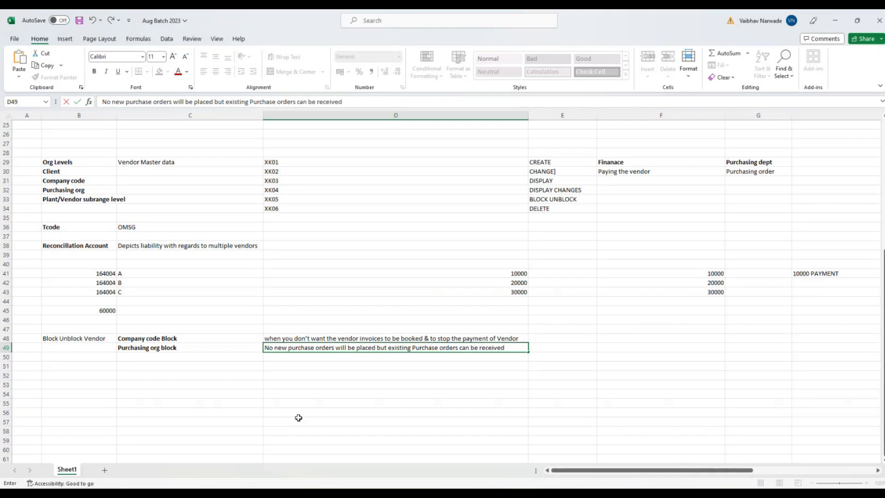
{"action": "type", "text": " invoiced & paid"}
{"action": "key", "text": "Return"}
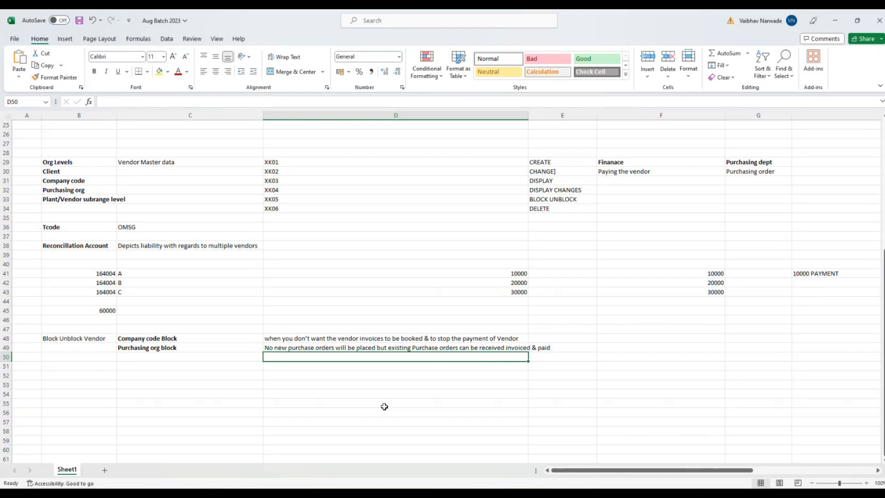
{"action": "double_click", "coordinate": [528, 114]}
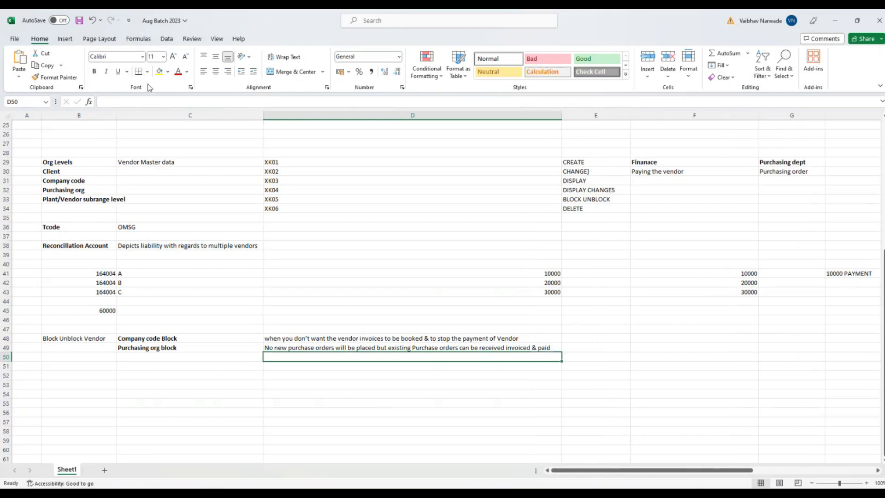
Step: Save the workbook, switch back to SAP and open the MRF TYRES block details for company code AG23
{"action": "left_click", "coordinate": [79, 21]}
{"action": "left_click", "coordinate": [835, 22]}
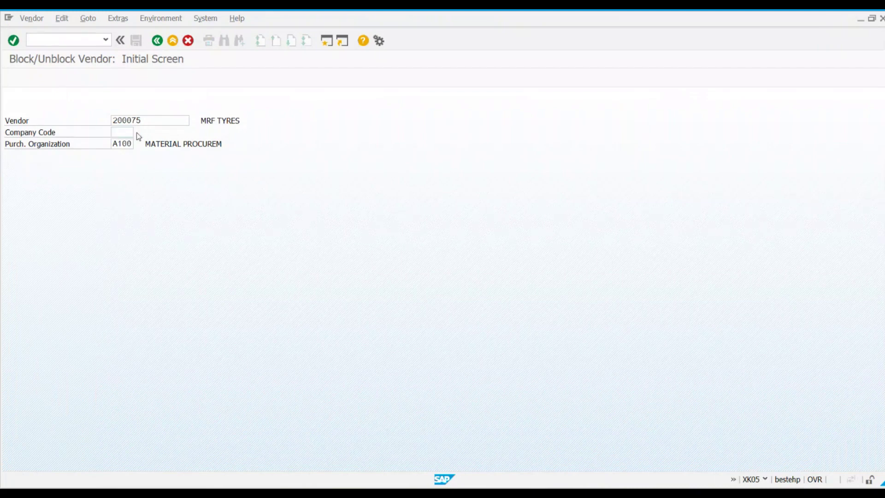
{"action": "left_click", "coordinate": [138, 133]}
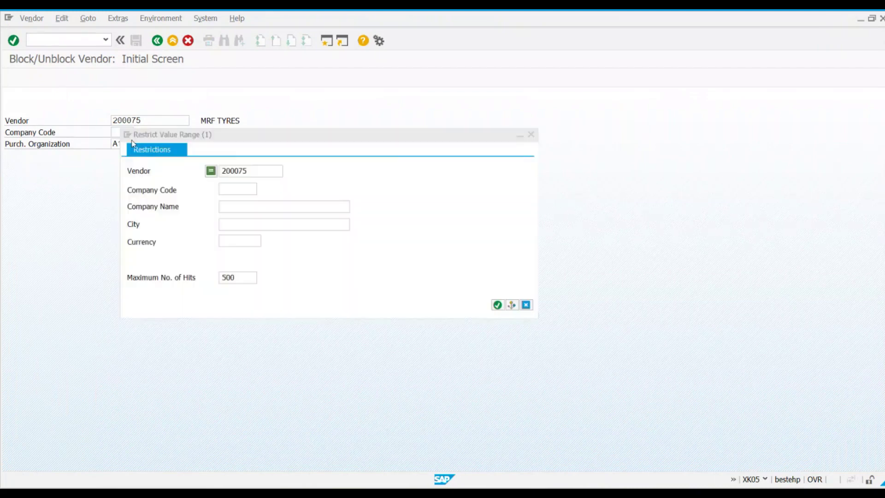
{"action": "left_click", "coordinate": [237, 188]}
{"action": "type", "text": "ag23"}
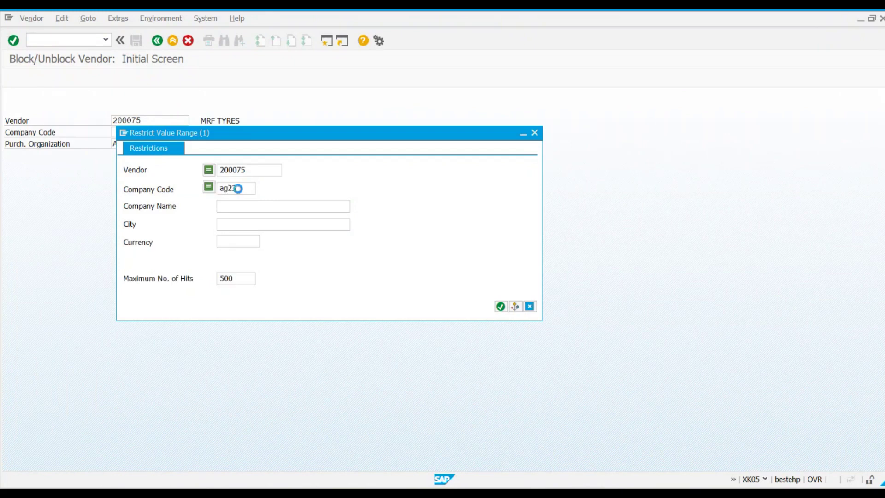
{"action": "key", "text": "Return"}
{"action": "key", "text": "Return"}
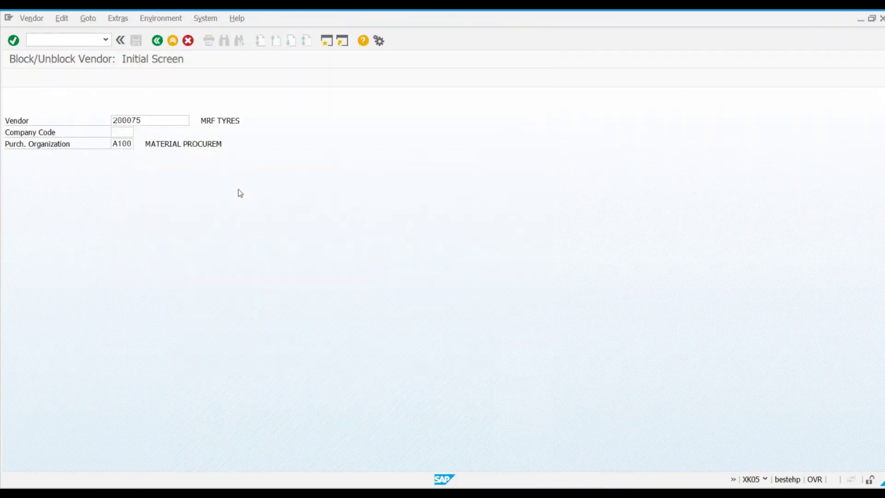
{"action": "key", "text": "Return"}
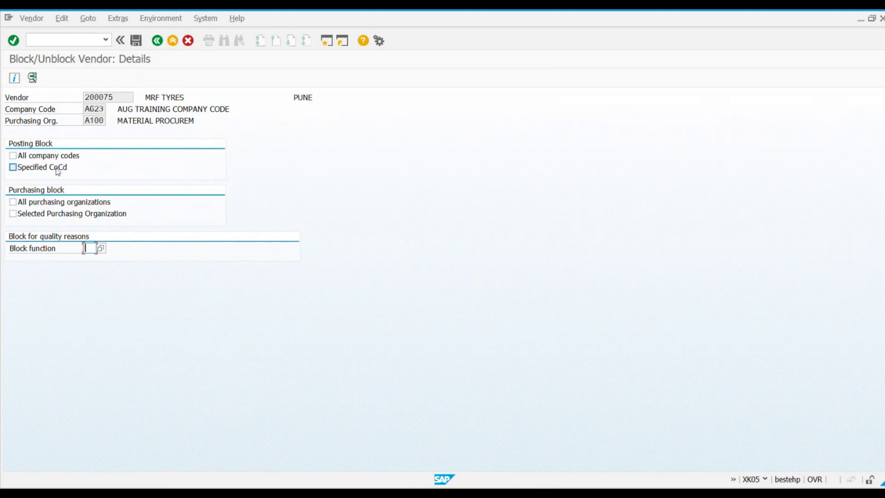
Step: Try the posting block for all company codes, but set it for the specified company code only
{"action": "left_click", "coordinate": [14, 157]}
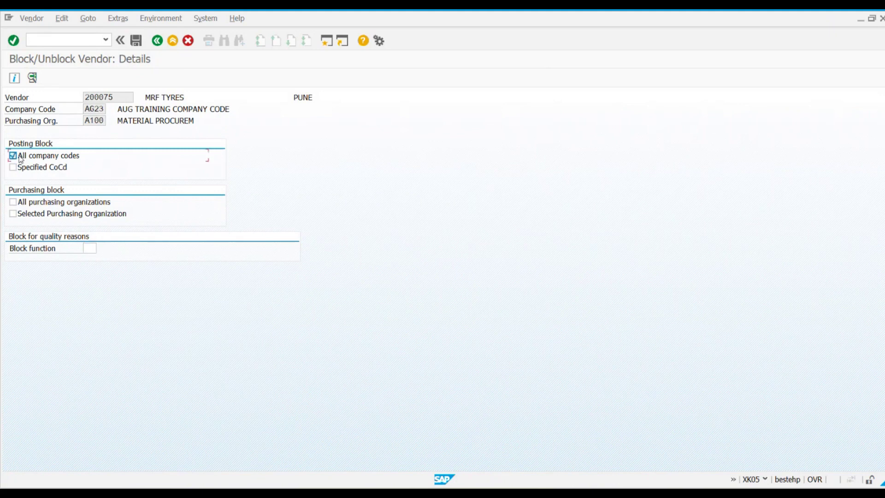
{"action": "left_click_drag", "start_coordinate": [116, 99], "coordinate": [89, 99]}
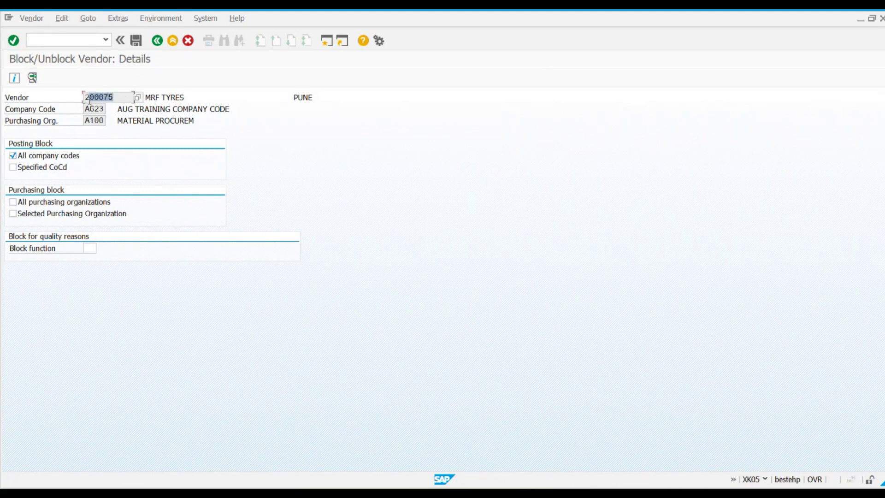
{"action": "left_click", "coordinate": [87, 109]}
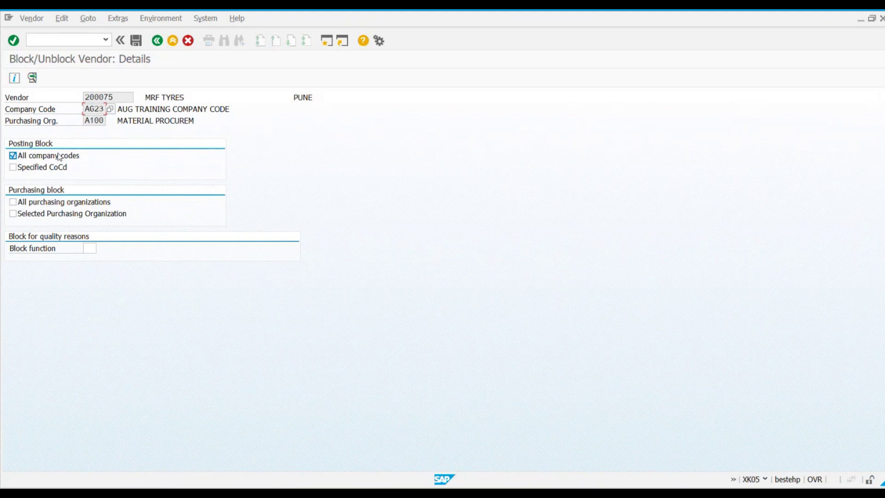
{"action": "left_click", "coordinate": [40, 171]}
{"action": "left_click", "coordinate": [87, 110]}
{"action": "double_click", "coordinate": [88, 109]}
{"action": "left_click", "coordinate": [102, 110]}
Step: Try the purchasing block for all purchasing organizations and for the selected purchasing organization, clearing each one again
{"action": "left_click", "coordinate": [48, 207]}
{"action": "left_click", "coordinate": [127, 96]}
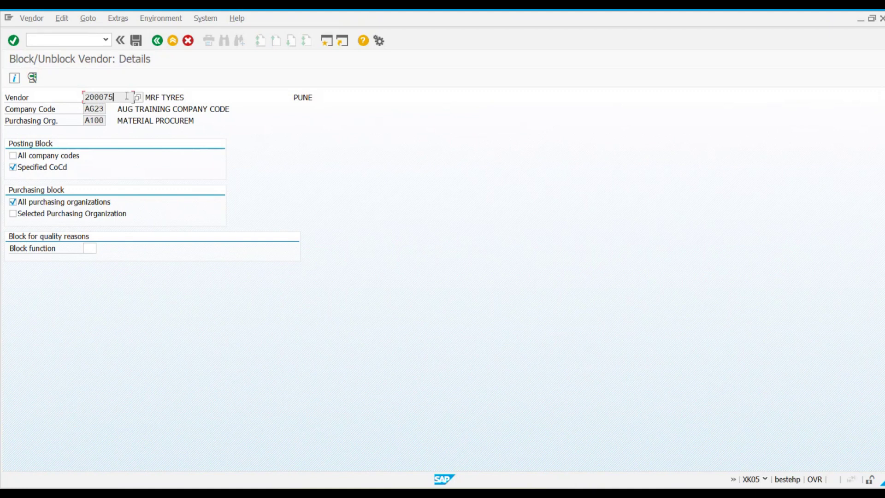
{"action": "left_click", "coordinate": [69, 203]}
{"action": "left_click", "coordinate": [60, 216]}
{"action": "left_click_drag", "start_coordinate": [84, 120], "coordinate": [105, 122]}
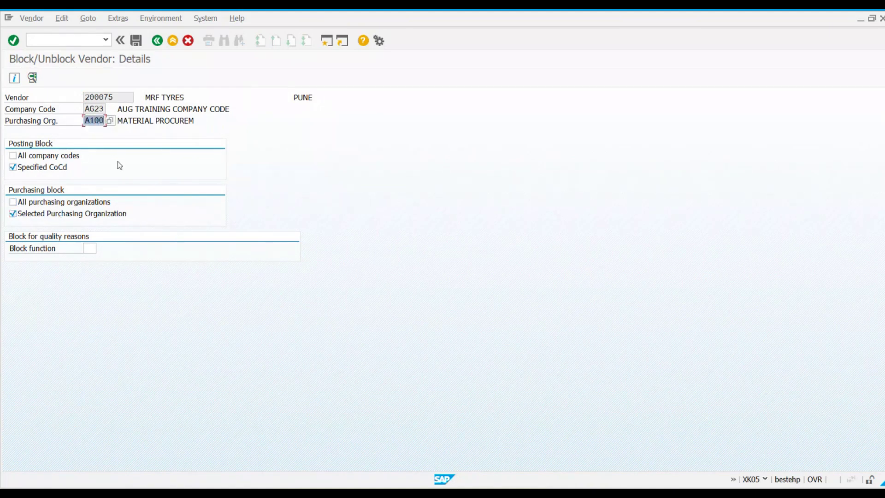
{"action": "left_click", "coordinate": [116, 97]}
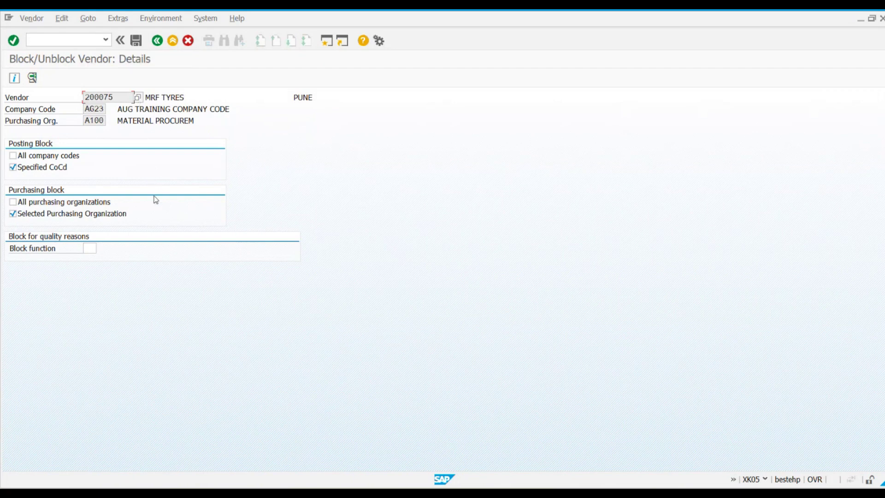
{"action": "left_click", "coordinate": [74, 214]}
Step: Examine the block functions available for quality reasons, from Block purchase order through Total block, with the BF column widened
{"action": "left_click", "coordinate": [89, 248]}
{"action": "left_click", "coordinate": [100, 248]}
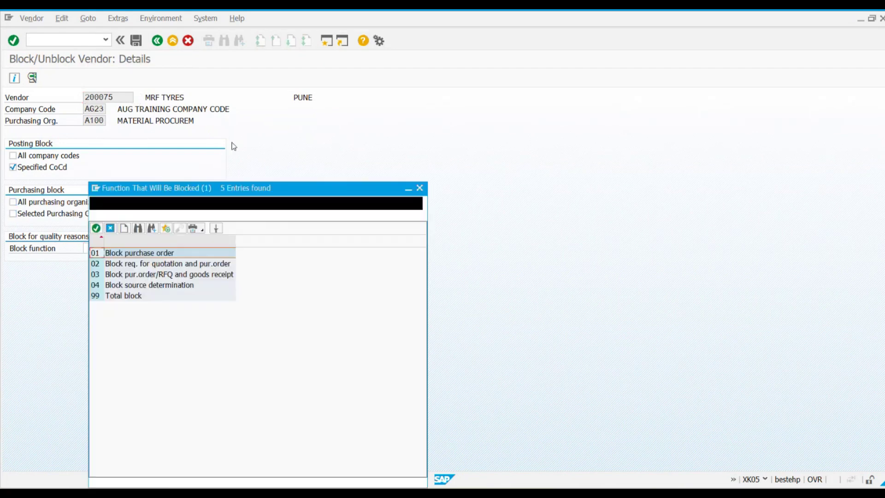
{"action": "left_click_drag", "start_coordinate": [193, 189], "coordinate": [388, 172]}
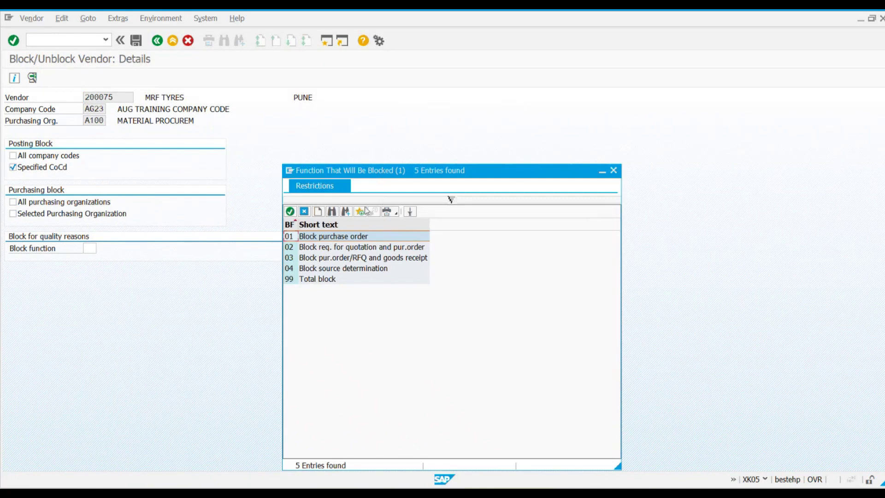
{"action": "left_click_drag", "start_coordinate": [298, 225], "coordinate": [311, 224]}
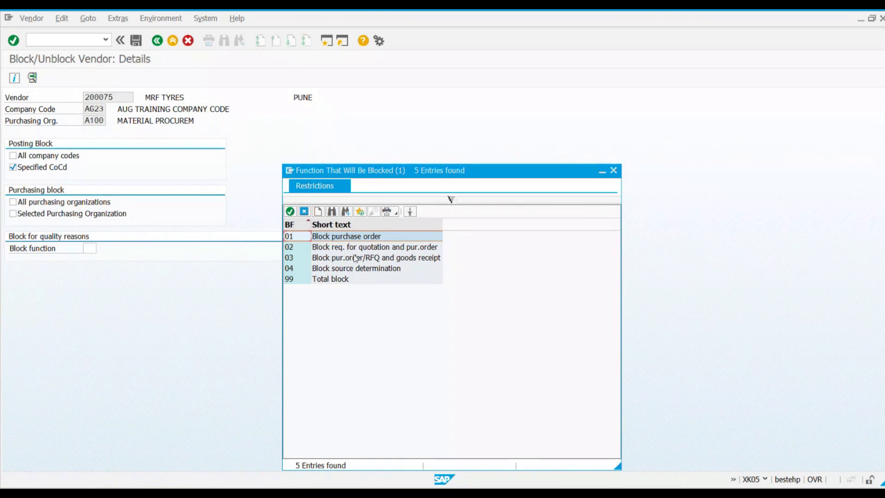
{"action": "left_click", "coordinate": [364, 238]}
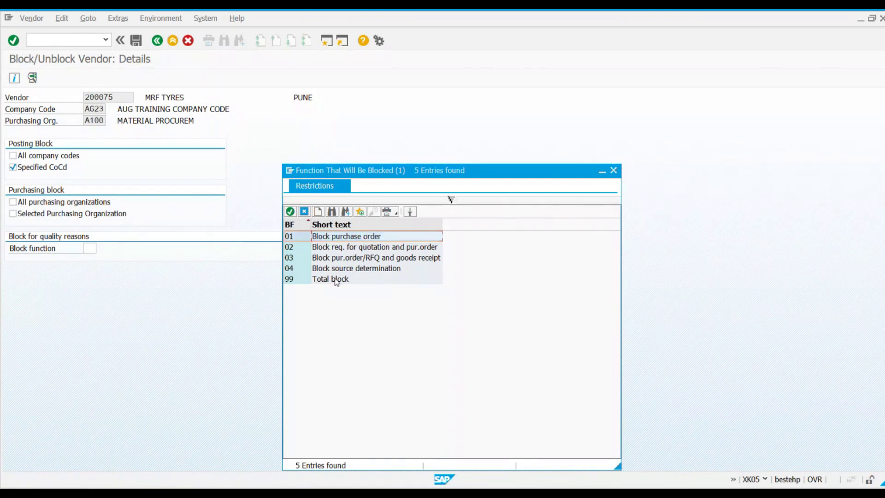
{"action": "left_click", "coordinate": [353, 254]}
{"action": "left_click", "coordinate": [319, 249]}
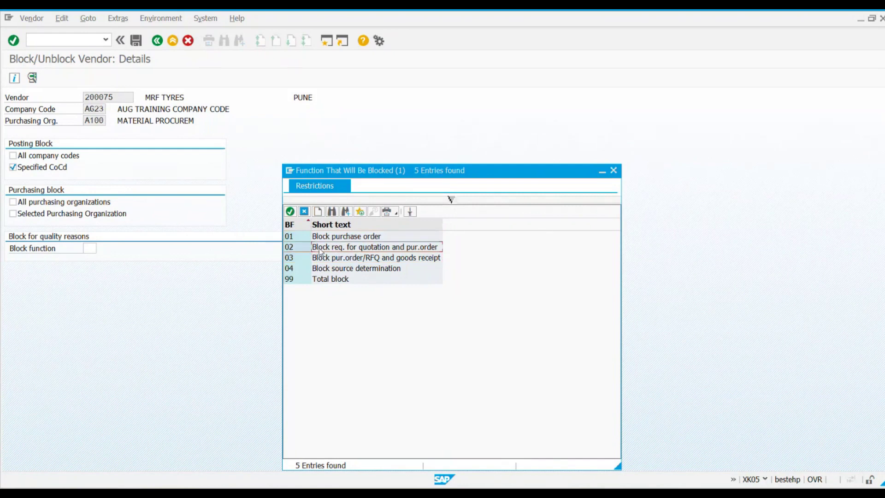
{"action": "left_click", "coordinate": [319, 259]}
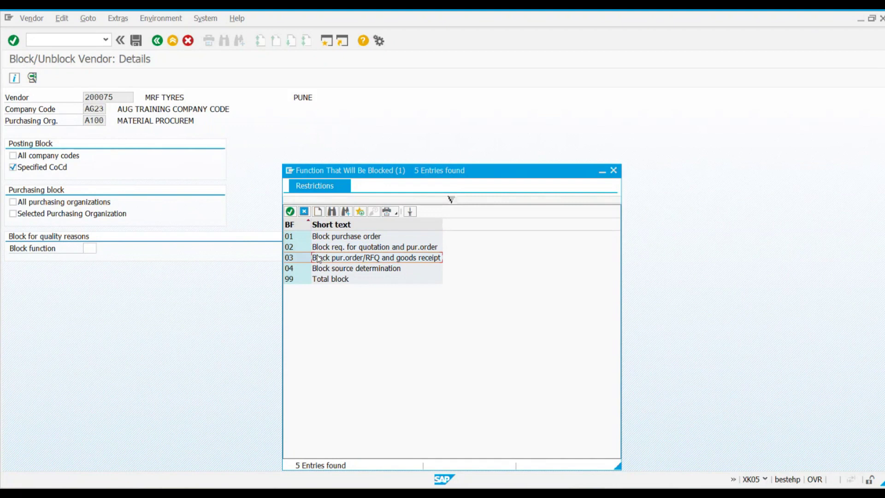
{"action": "left_click", "coordinate": [318, 269]}
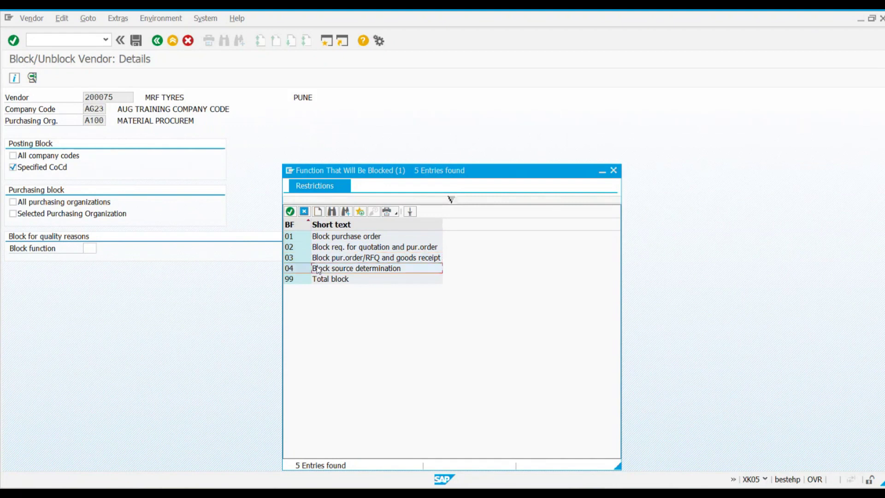
{"action": "left_click", "coordinate": [316, 280]}
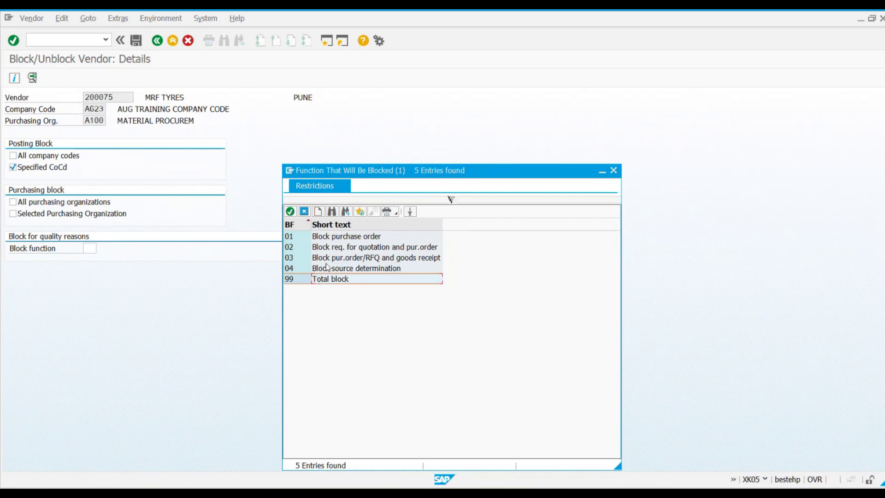
{"action": "left_click", "coordinate": [312, 270]}
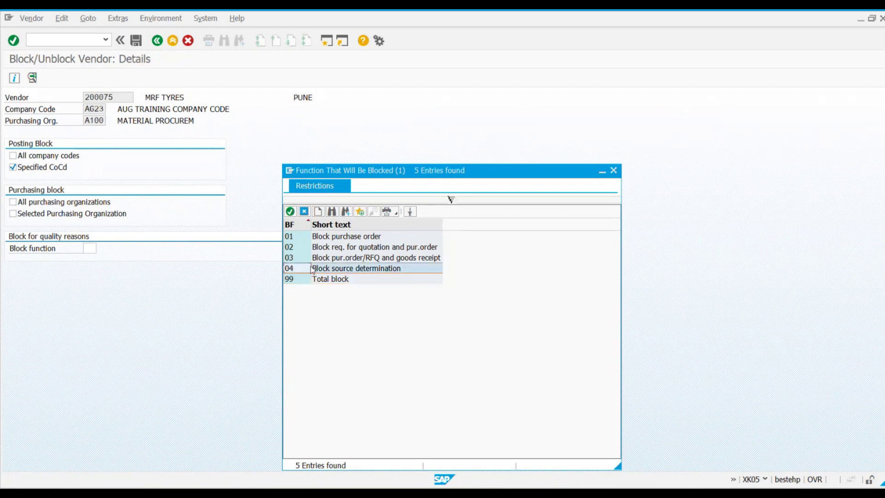
{"action": "left_click", "coordinate": [318, 238]}
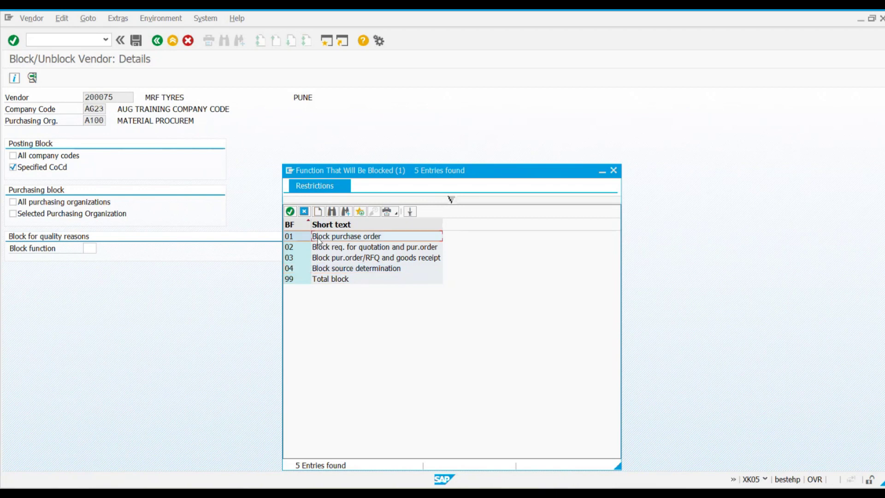
Step: Try quality block function 01 (Block purchase order) for the vendor and clear it again
{"action": "double_click", "coordinate": [319, 239]}
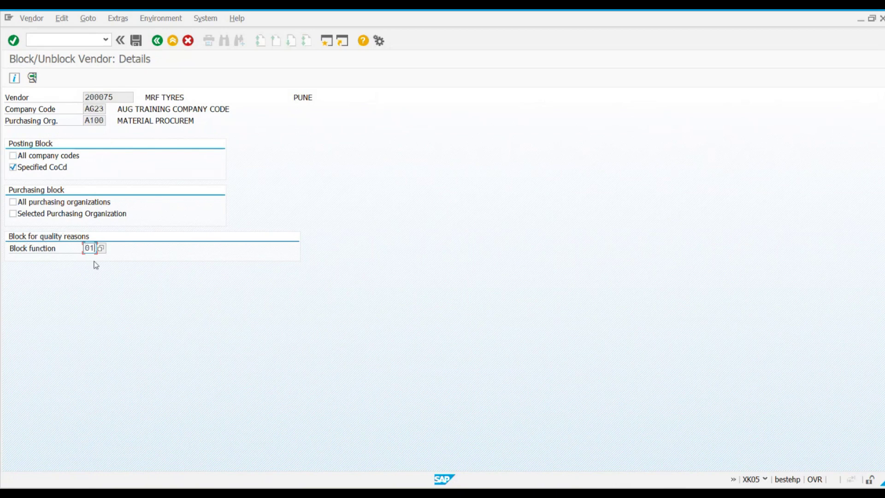
{"action": "key", "text": "BackSpace"}
{"action": "key", "text": "BackSpace"}
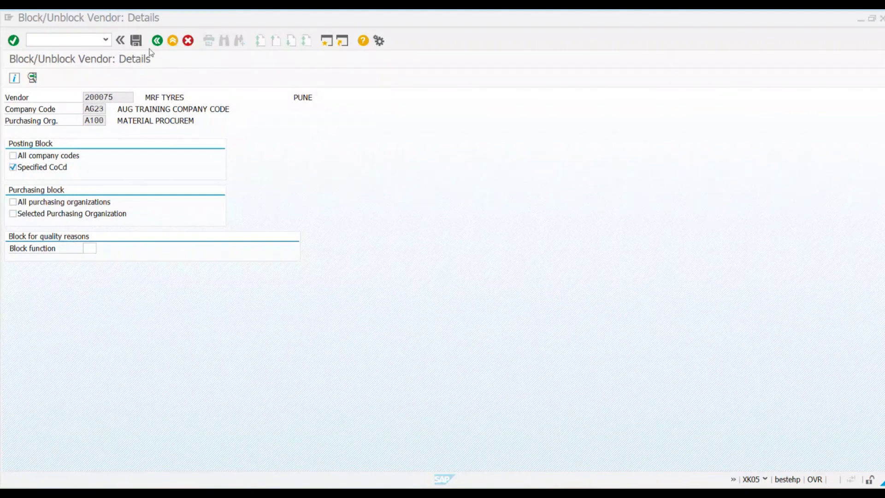
Step: Save the vendor's block settings and copy the vendor number into cell C52 of the Excel workbook
{"action": "left_click", "coordinate": [137, 43]}
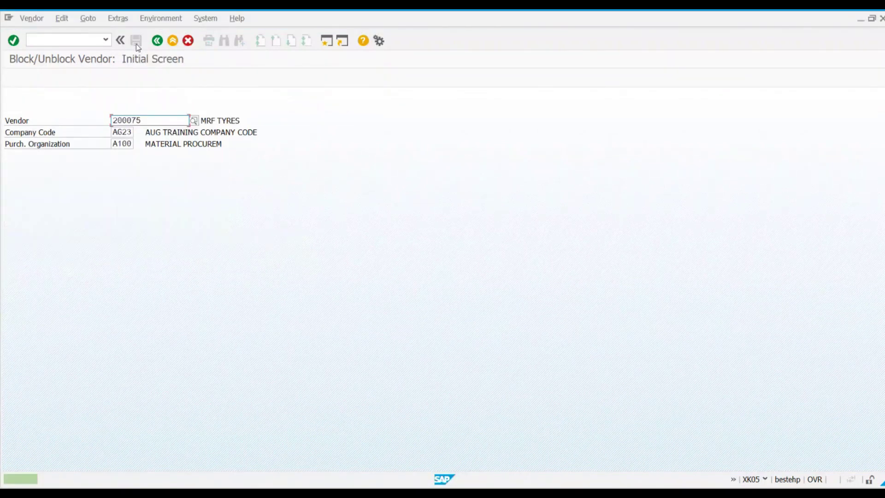
{"action": "left_click_drag", "start_coordinate": [146, 119], "coordinate": [112, 121]}
{"action": "key", "text": "ctrl+c"}
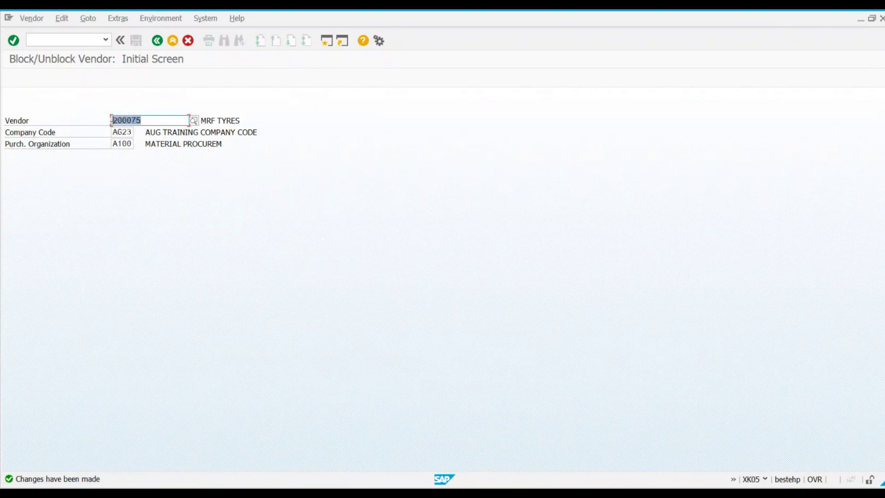
{"action": "left_click", "coordinate": [214, 227]}
{"action": "key", "text": "alt+Tab"}
{"action": "left_click", "coordinate": [159, 373]}
{"action": "key", "text": "ctrl+v"}
{"action": "left_click", "coordinate": [390, 447]}
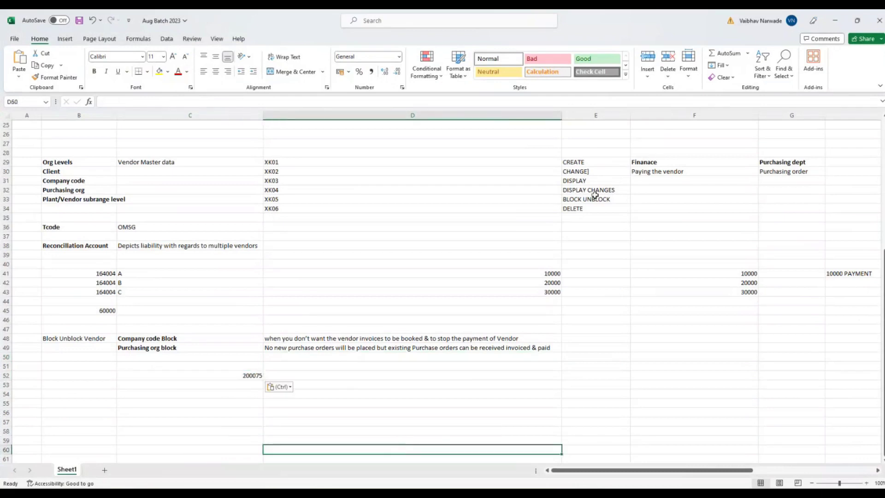
Step: Return to SAP and list the materials of plant AP11 with transaction MM60 in a new session
{"action": "left_click", "coordinate": [833, 23]}
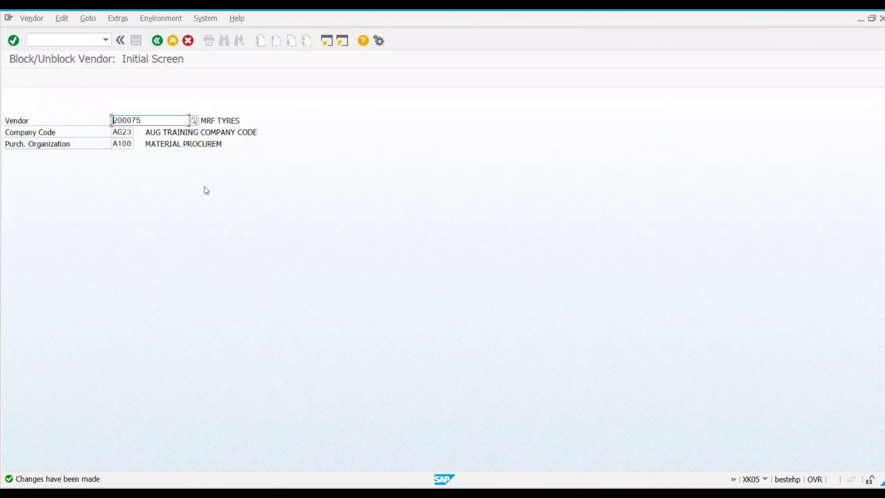
{"action": "left_click", "coordinate": [327, 42]}
{"action": "type", "text": "mm60"}
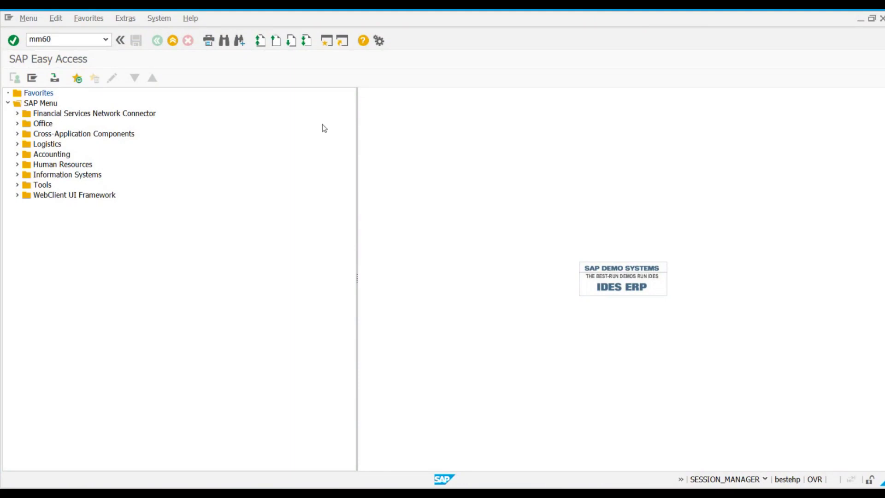
{"action": "key", "text": "Return"}
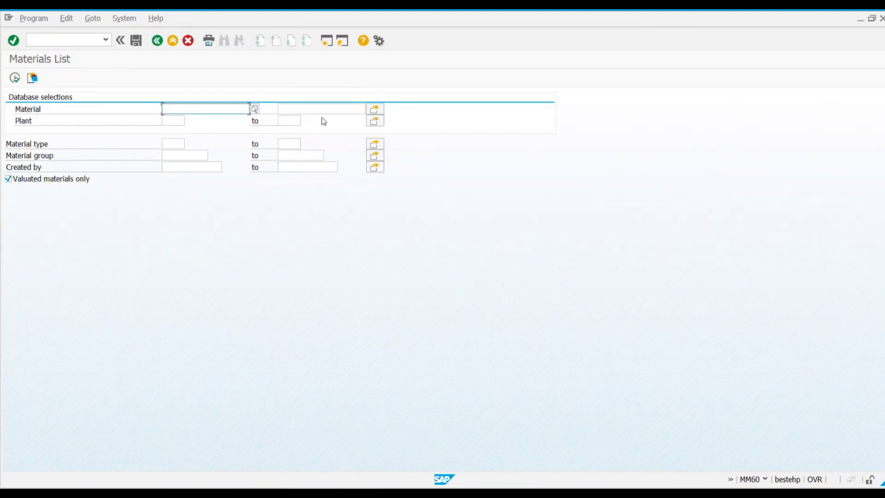
{"action": "left_click", "coordinate": [164, 121]}
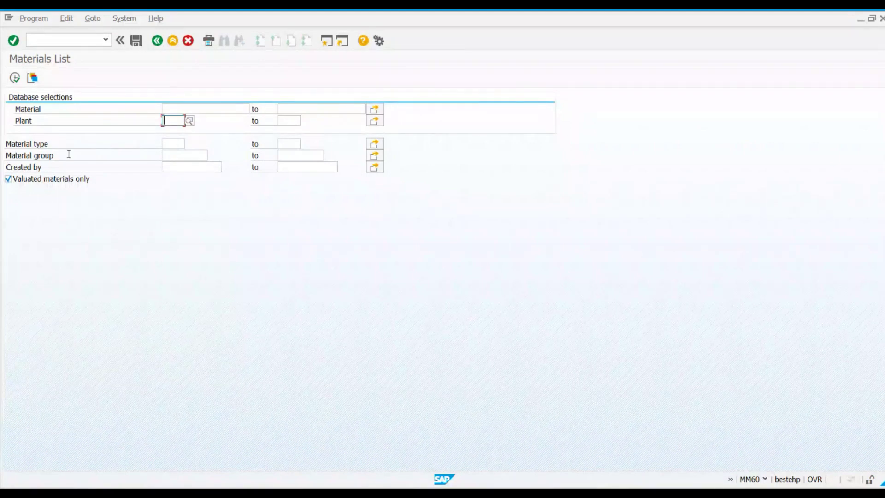
{"action": "left_click", "coordinate": [192, 164]}
{"action": "left_click", "coordinate": [177, 120]}
{"action": "type", "text": "AP11"}
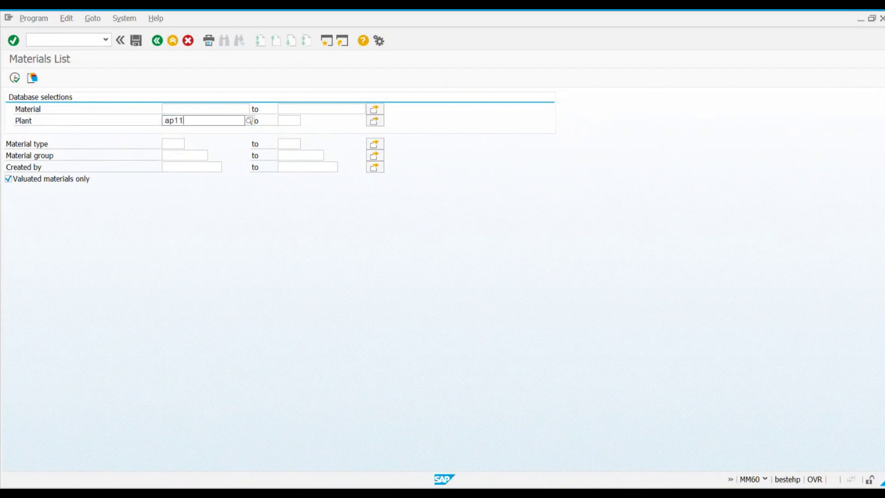
{"action": "left_click", "coordinate": [15, 77]}
Step: Widen the Material column of the list and select the BEARING 1 material number
{"action": "left_click_drag", "start_coordinate": [86, 95], "coordinate": [121, 94]}
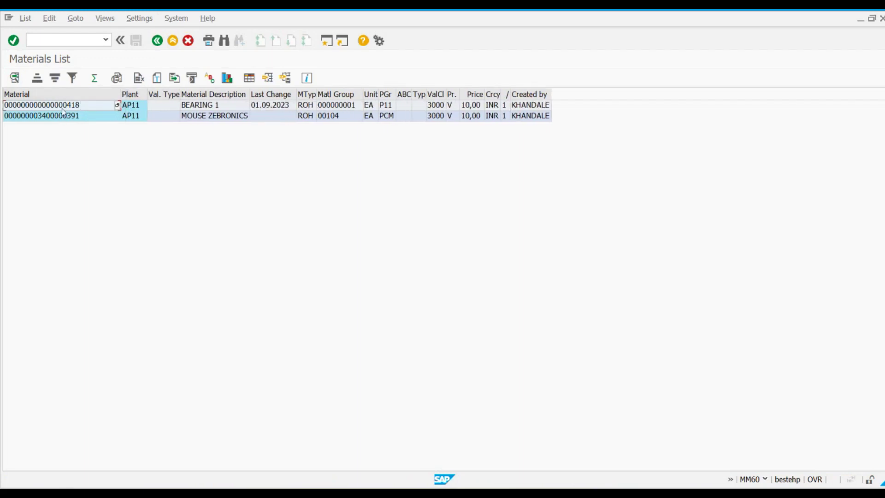
{"action": "left_click", "coordinate": [49, 106]}
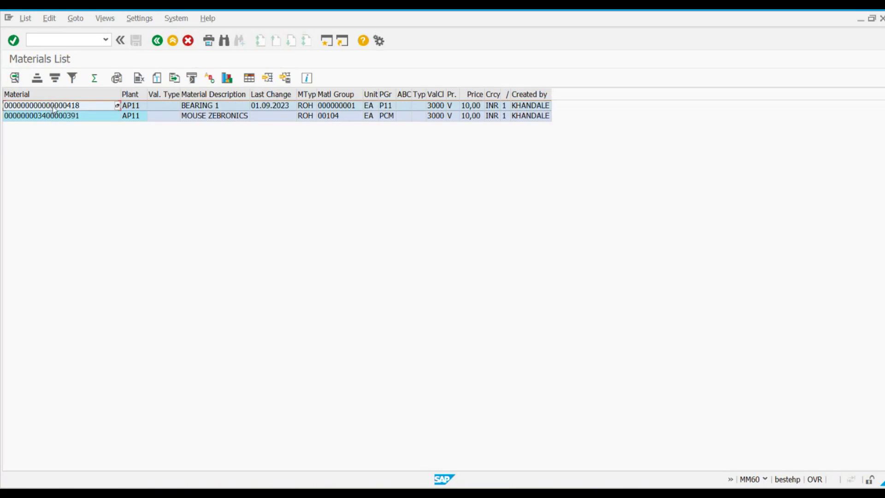
{"action": "left_click", "coordinate": [95, 105]}
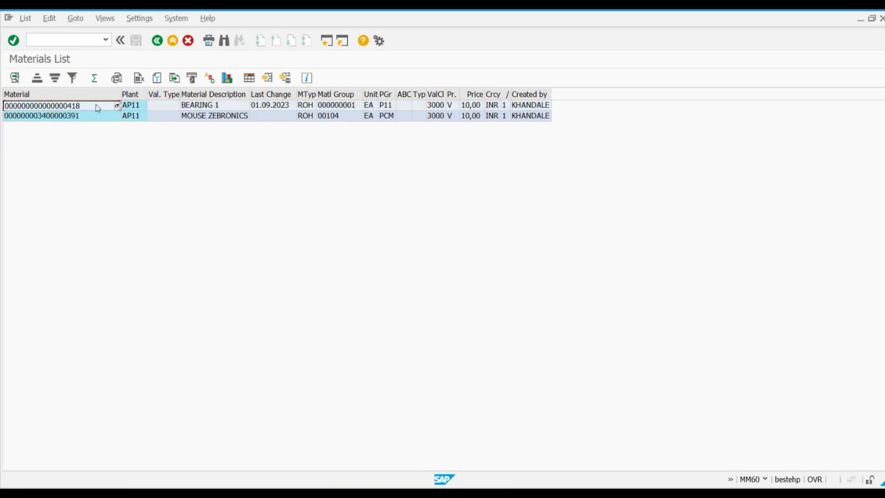
Step: Start a purchase order with ME21N in a new session and enter the vendor number copied from cell C52 in Excel
{"action": "left_click", "coordinate": [326, 41]}
{"action": "type", "text": "me21n"}
{"action": "key", "text": "Return"}
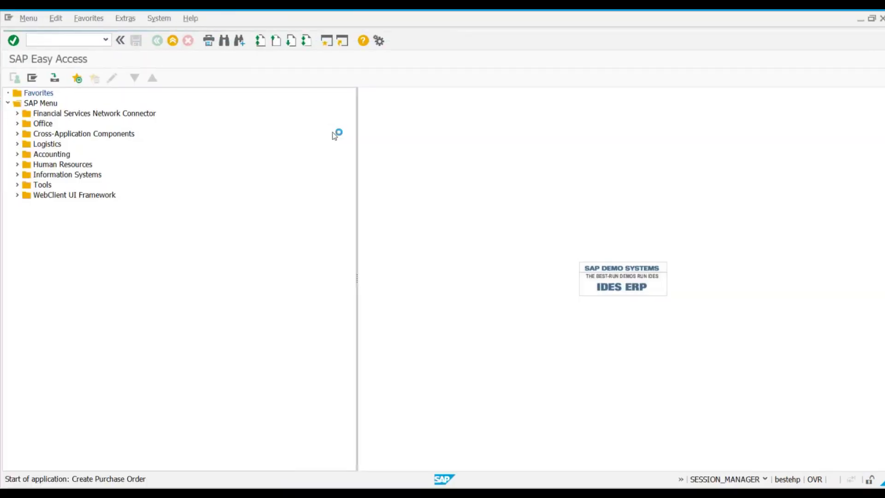
{"action": "left_click", "coordinate": [396, 98]}
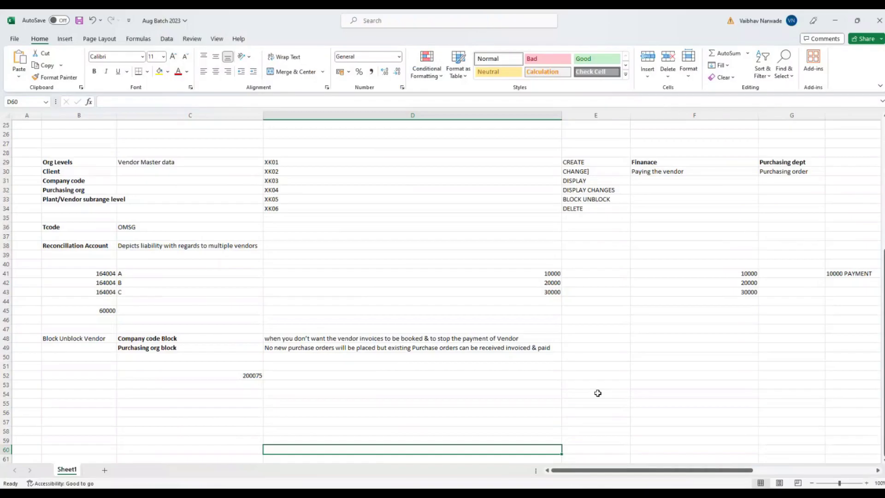
{"action": "left_click", "coordinate": [586, 486]}
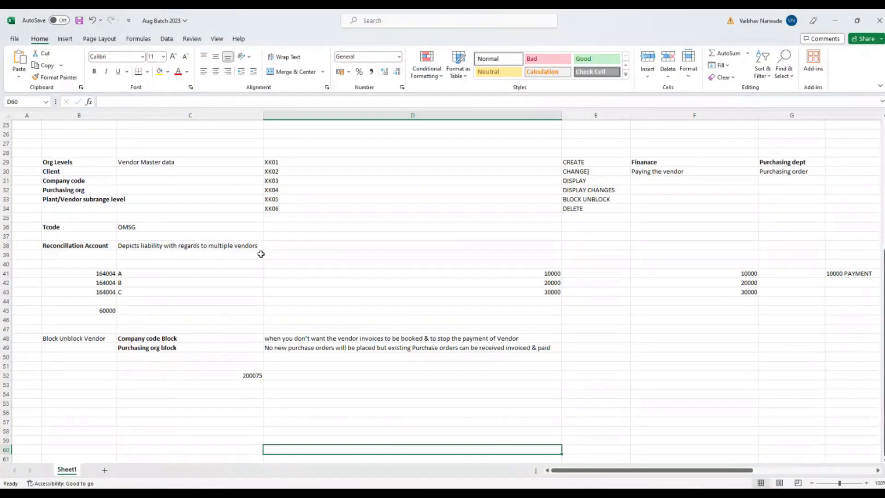
{"action": "left_click", "coordinate": [228, 376]}
{"action": "key", "text": "ctrl+c"}
{"action": "key", "text": "alt+Tab"}
{"action": "key", "text": "ctrl+v"}
{"action": "key", "text": "Return"}
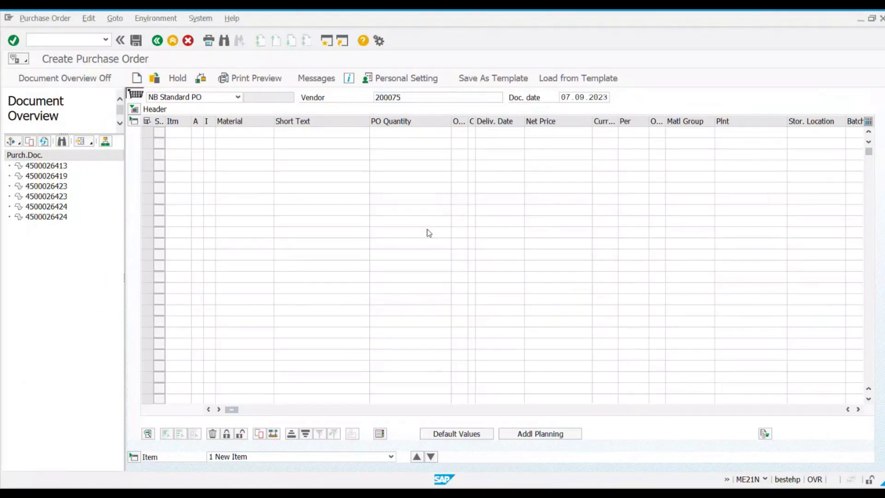
Step: Set the order's organizational data to purchasing organization A100, purchasing group P01 and company code AG23
{"action": "left_click", "coordinate": [232, 132]}
{"action": "left_click", "coordinate": [237, 142]}
{"action": "left_click", "coordinate": [236, 143]}
{"action": "left_click", "coordinate": [232, 133]}
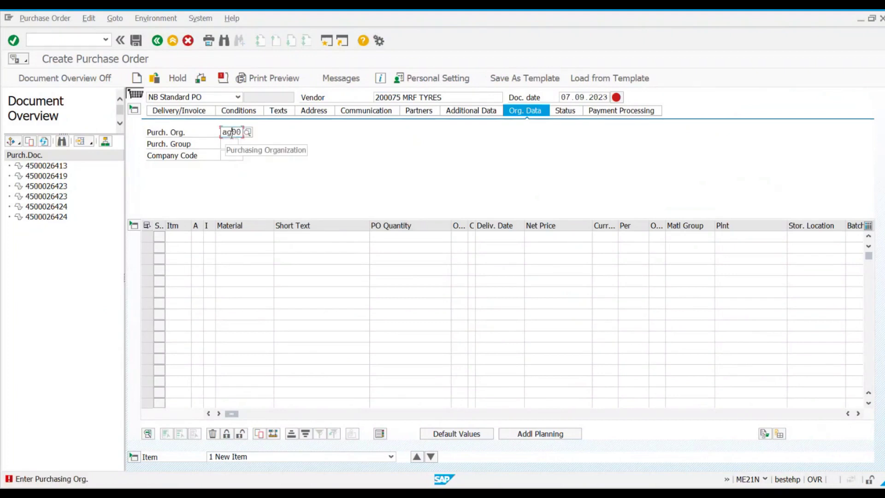
{"action": "key", "text": "BackSpace"}
{"action": "key", "text": "BackSpace"}
{"action": "type", "text": "A10"}
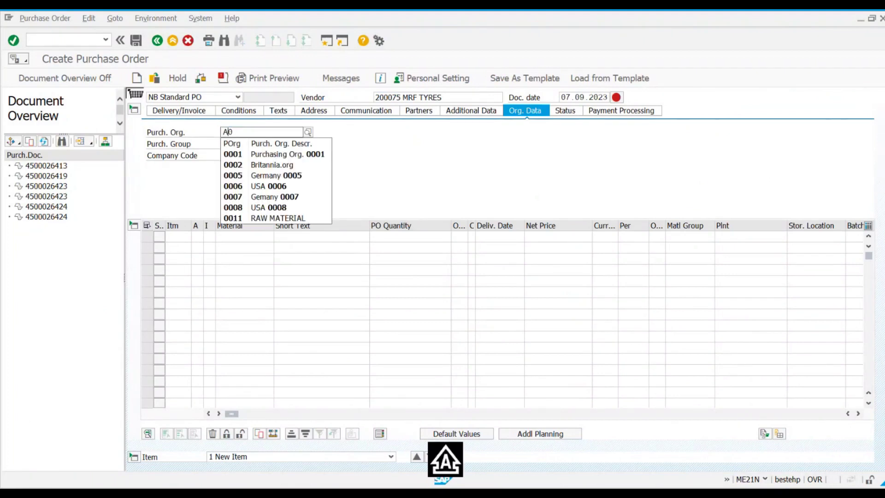
{"action": "key", "text": "Tab"}
{"action": "type", "text": "P01"}
{"action": "key", "text": "Tab"}
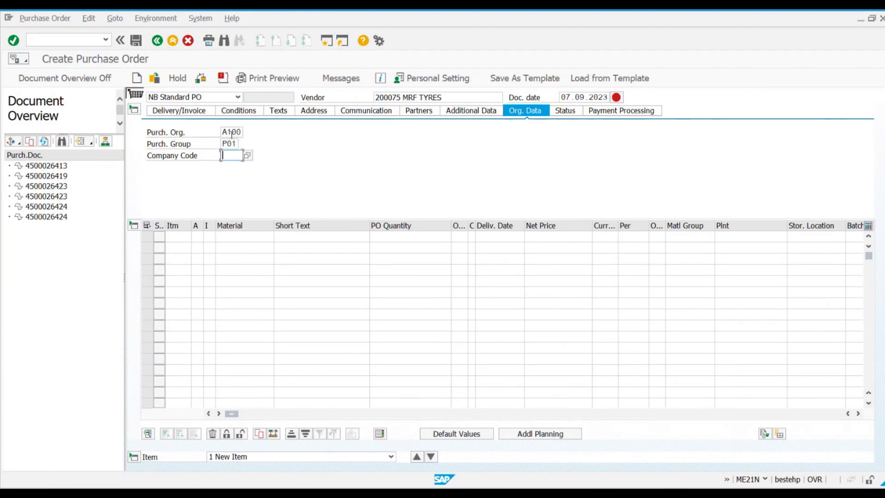
{"action": "type", "text": "AG23"}
Step: Try to paste the copied number as the material of the first order item
{"action": "left_click", "coordinate": [236, 237]}
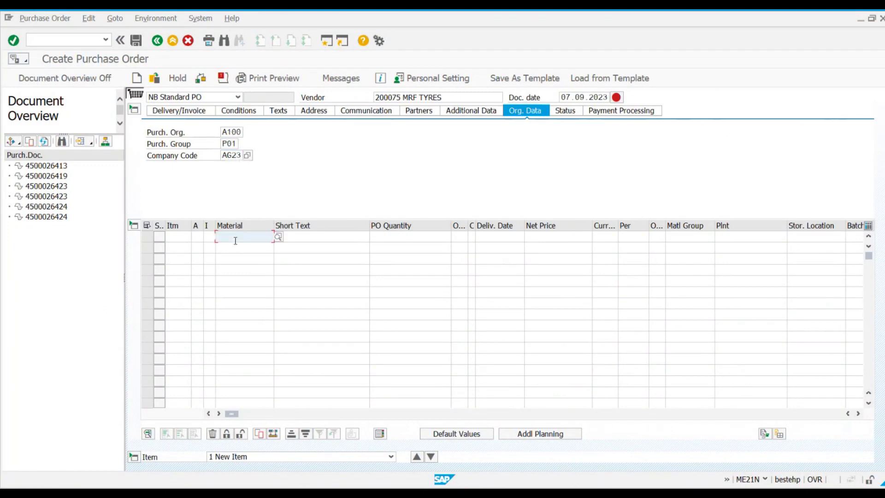
{"action": "key", "text": "ctrl+v"}
{"action": "key", "text": "Return"}
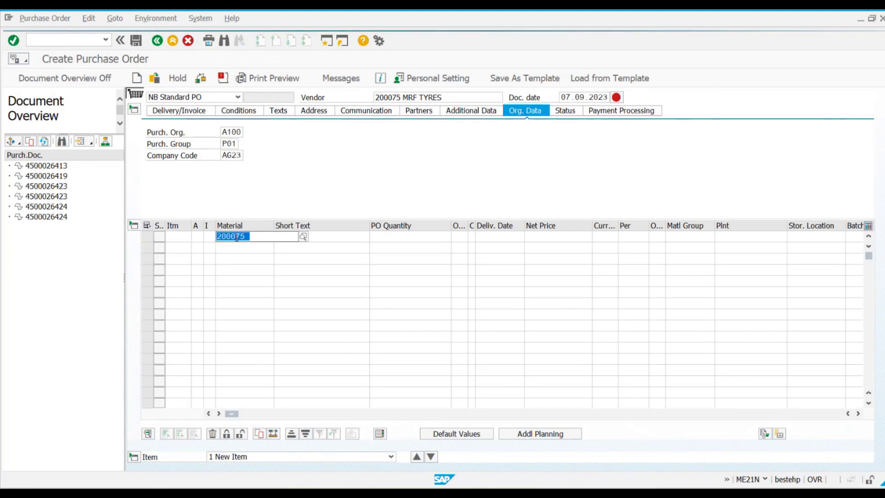
{"action": "key", "text": "alt+Tab"}
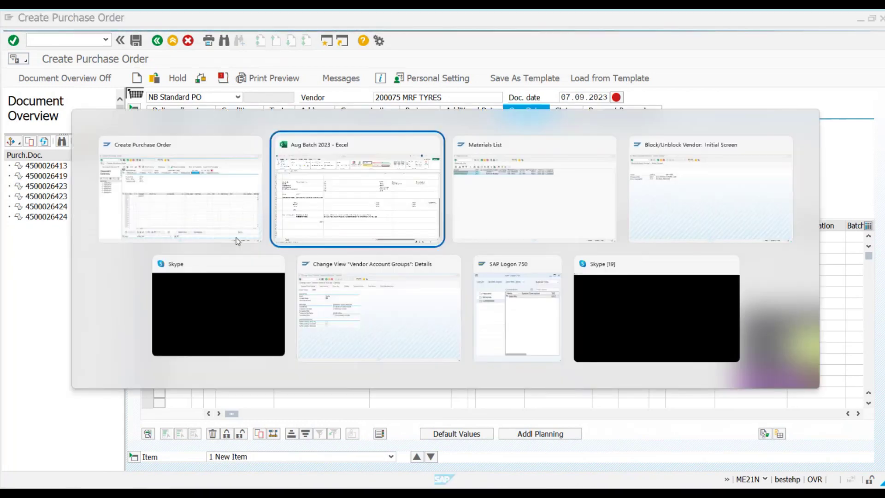
{"action": "key", "text": "alt+Tab"}
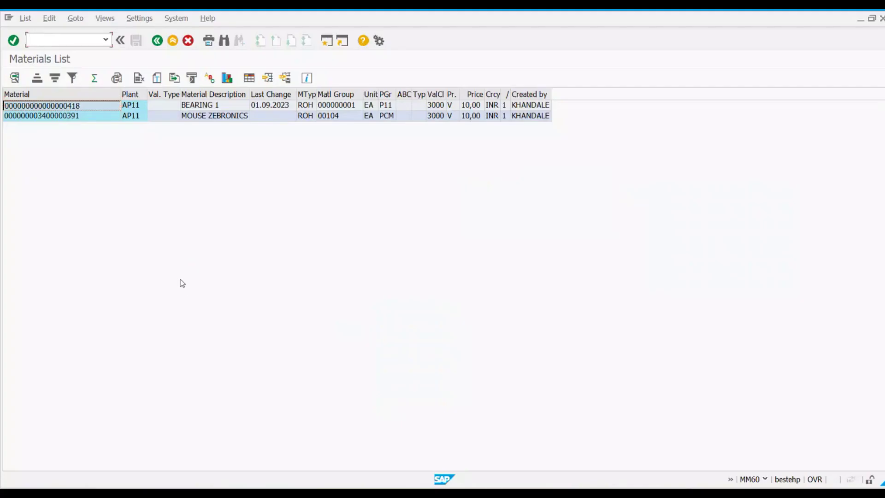
{"action": "key", "text": "alt+Tab"}
{"action": "key", "text": "alt+Tab"}
{"action": "key", "text": "alt+Tab"}
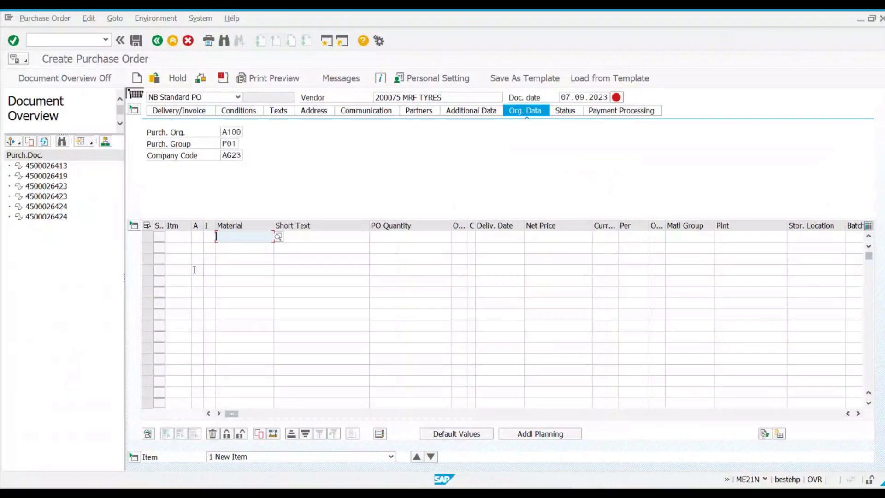
{"action": "key", "text": "ctrl+v"}
{"action": "key", "text": "BackSpace"}
{"action": "key", "text": "BackSpace"}
{"action": "key", "text": "BackSpace"}
{"action": "key", "text": "BackSpace"}
{"action": "key", "text": "BackSpace"}
{"action": "key", "text": "BackSpace"}
Step: Copy the MOUSE ZEBRONICS material number from the materials list into the first purchase order item
{"action": "key", "text": "alt+Tab"}
{"action": "key", "text": "alt+Tab"}
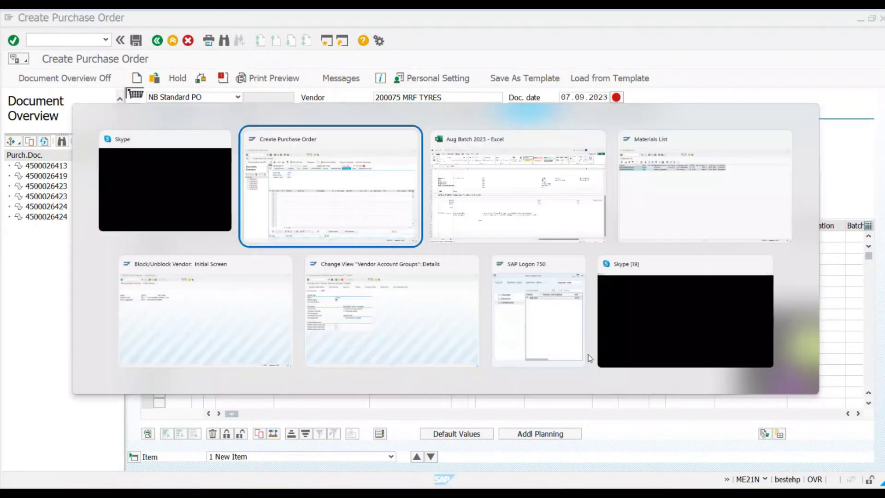
{"action": "key", "text": "alt+Tab"}
{"action": "key", "text": "alt+Tab"}
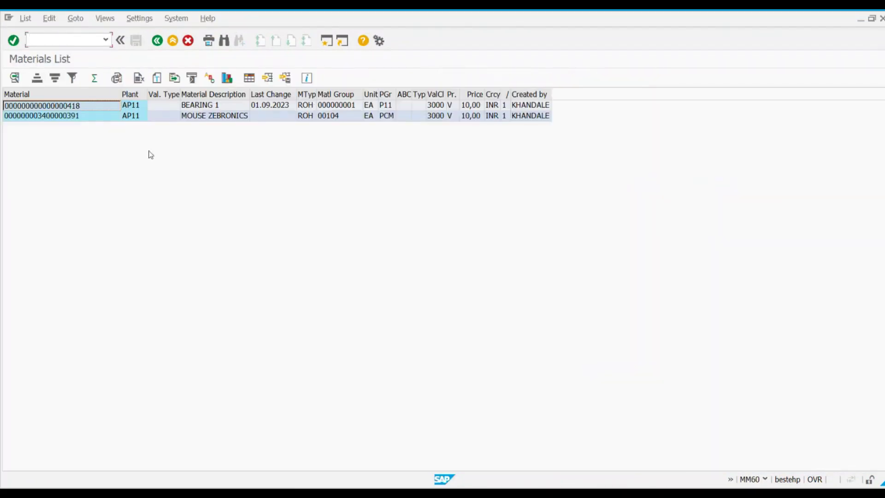
{"action": "left_click", "coordinate": [94, 118]}
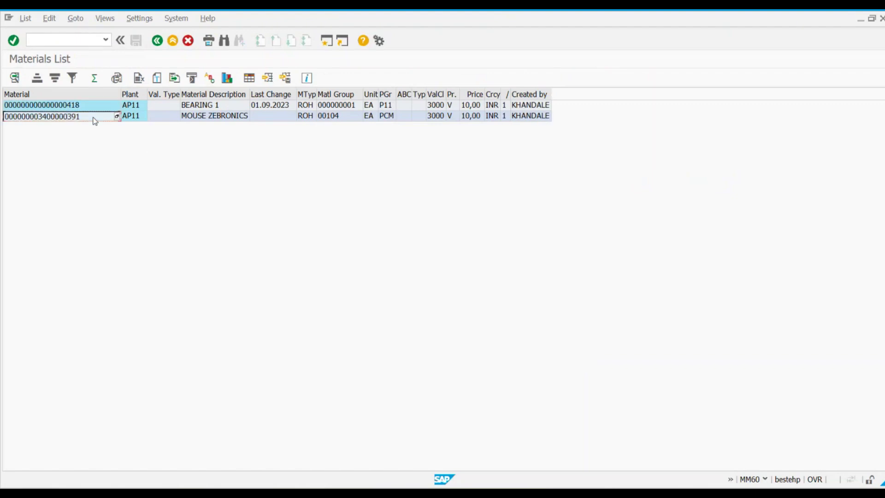
{"action": "key", "text": "alt+Tab"}
{"action": "key", "text": "alt+Tab"}
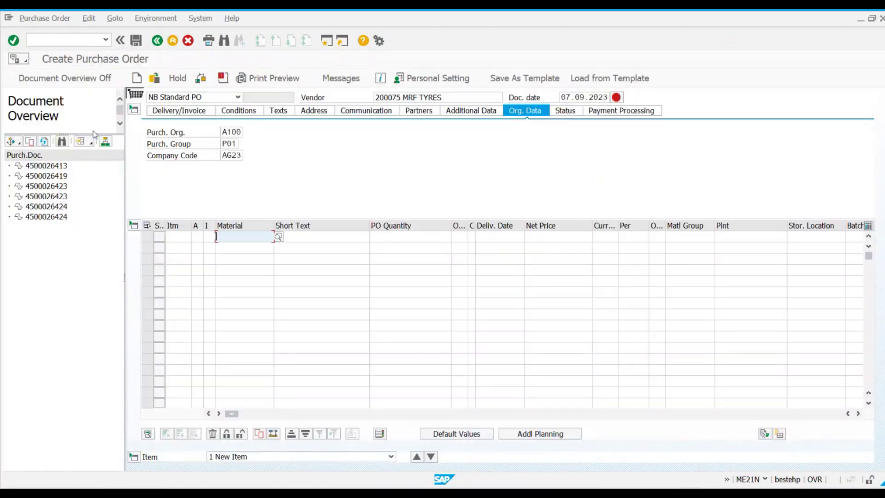
{"action": "key", "text": "ctrl+v"}
{"action": "key", "text": "Tab"}
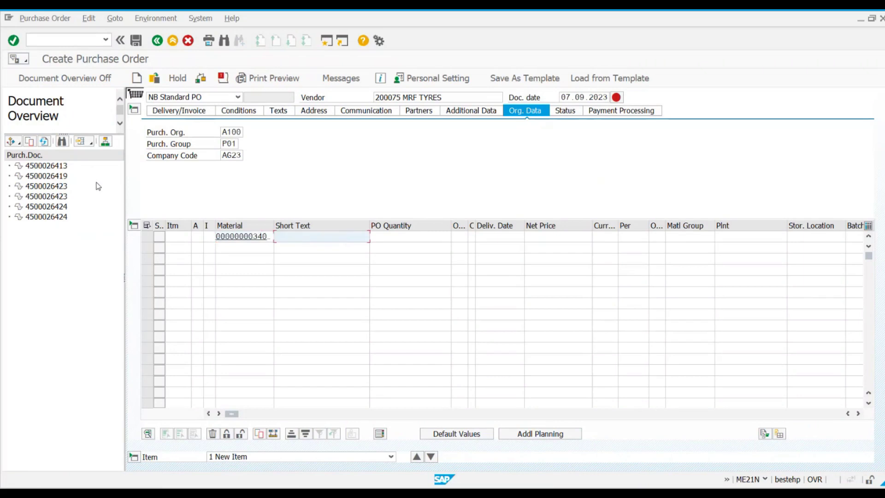
Step: Set the first item's order quantity to 100 and its plant to AP11
{"action": "key", "text": "Tab"}
{"action": "type", "text": "100"}
{"action": "key", "text": "Tab"}
{"action": "key", "text": "Tab"}
{"action": "key", "text": "Tab"}
{"action": "key", "text": "Tab"}
{"action": "key", "text": "Tab"}
{"action": "key", "text": "Tab"}
{"action": "key", "text": "Tab"}
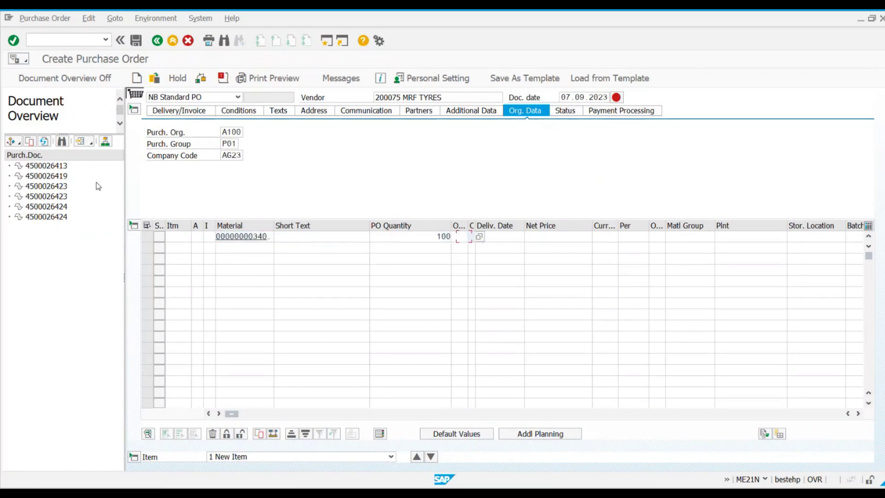
{"action": "key", "text": "Tab"}
{"action": "key", "text": "Tab"}
{"action": "type", "text": "AP11"}
{"action": "key", "text": "Return"}
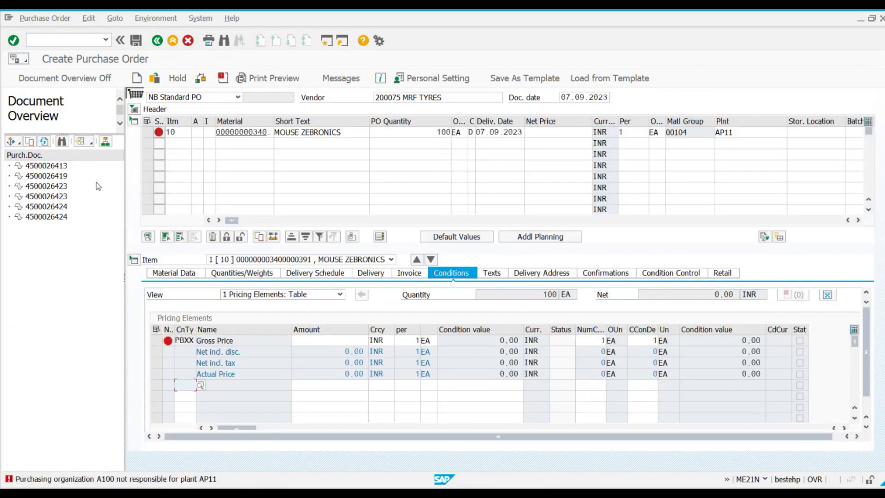
Step: Set the item's PBXX gross price to 15 INR
{"action": "left_click", "coordinate": [337, 341]}
{"action": "type", "text": "15"}
{"action": "key", "text": "Return"}
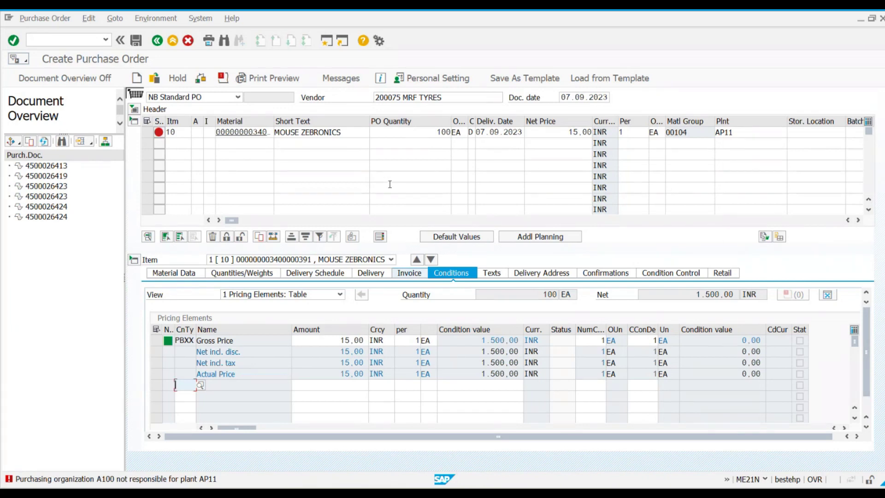
Step: Open the SAP Reference IMG through SPRO in a new session
{"action": "key", "text": "alt+Tab"}
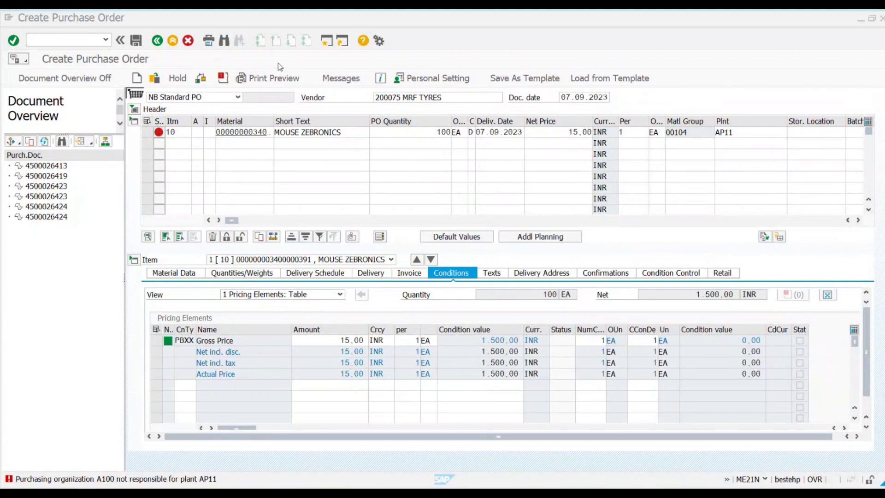
{"action": "left_click", "coordinate": [327, 42]}
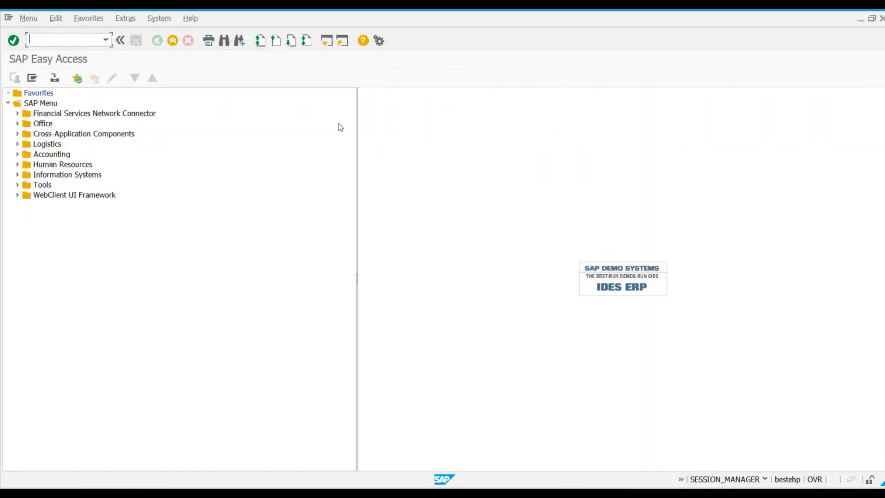
{"action": "type", "text": "SPRO"}
{"action": "key", "text": "Return"}
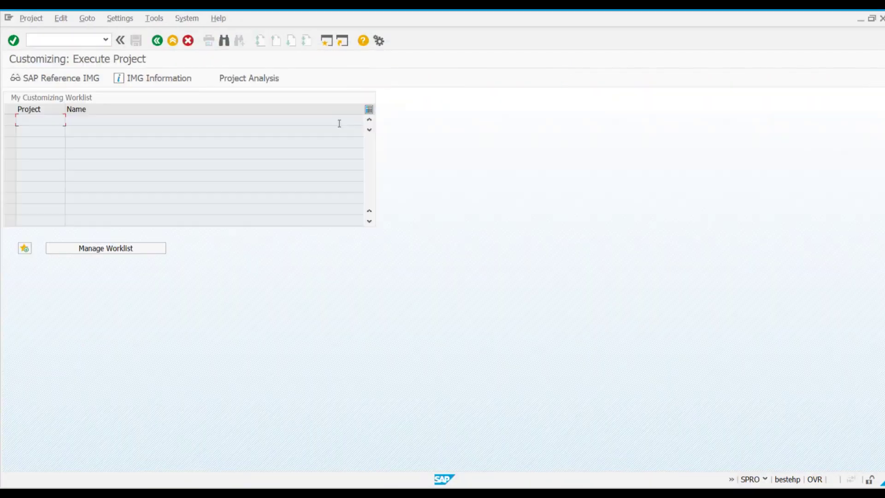
{"action": "left_click", "coordinate": [84, 82]}
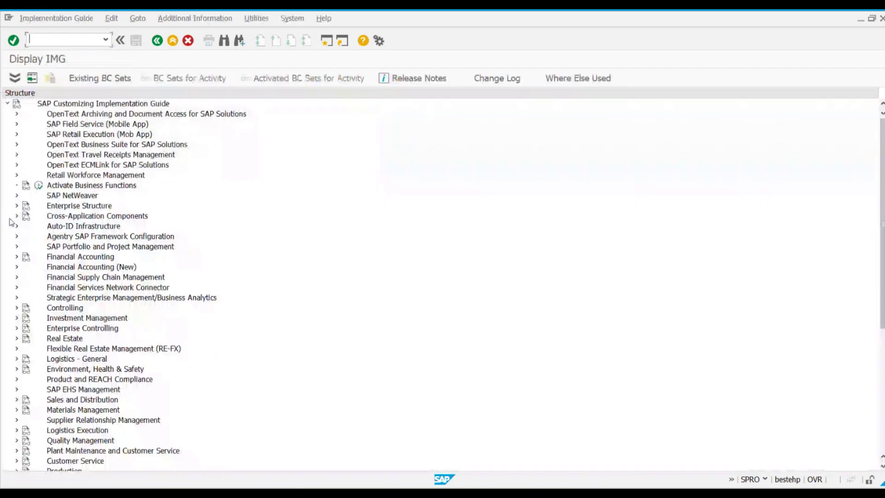
Step: Open the Enterprise Structure assignment of purchasing organizations to plants for Materials Management in the IMG
{"action": "left_click", "coordinate": [16, 205]}
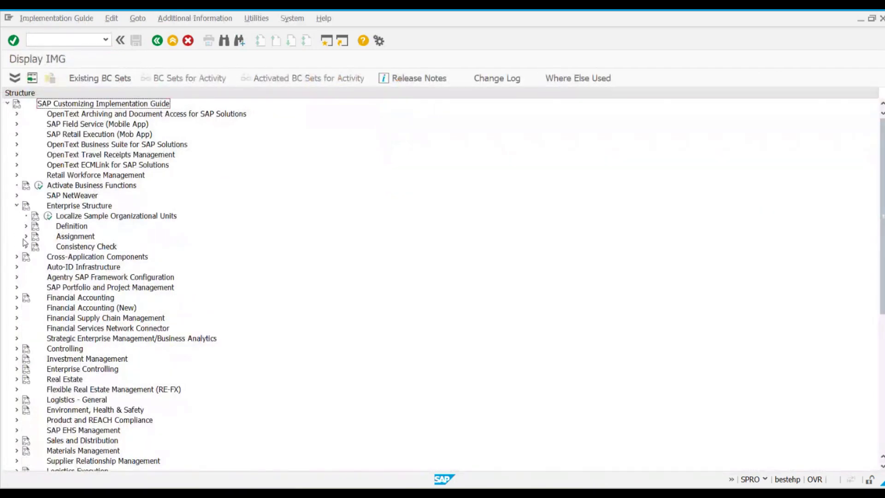
{"action": "left_click", "coordinate": [25, 236]}
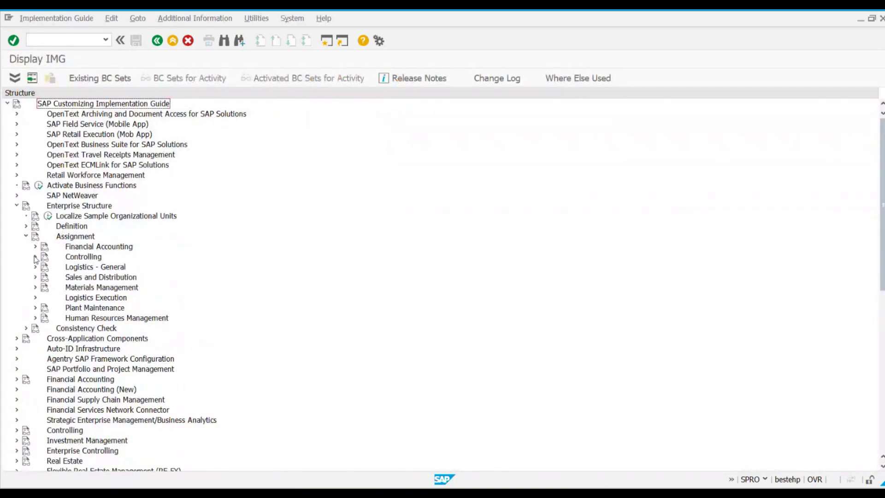
{"action": "left_click", "coordinate": [35, 287]}
{"action": "left_click", "coordinate": [149, 299]}
{"action": "left_click", "coordinate": [142, 308]}
{"action": "left_click", "coordinate": [67, 308]}
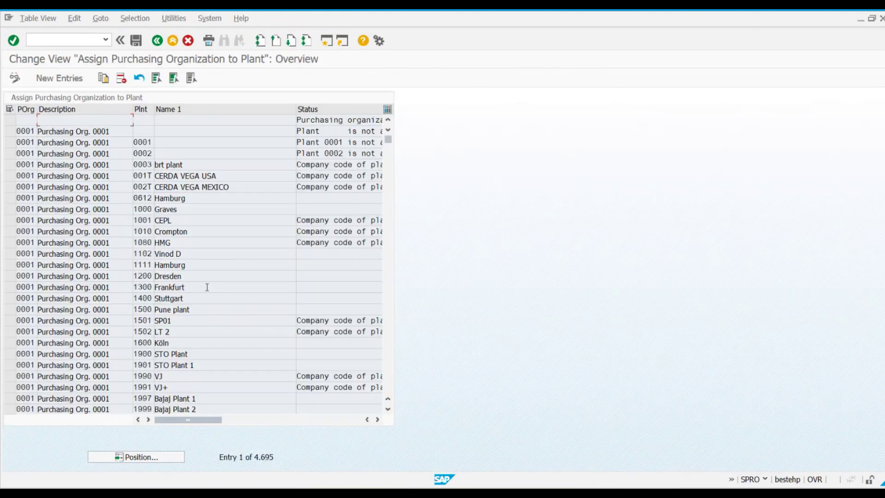
Step: Position the assignment overview at purchasing organization A100 to look up its plant
{"action": "left_click", "coordinate": [136, 457]}
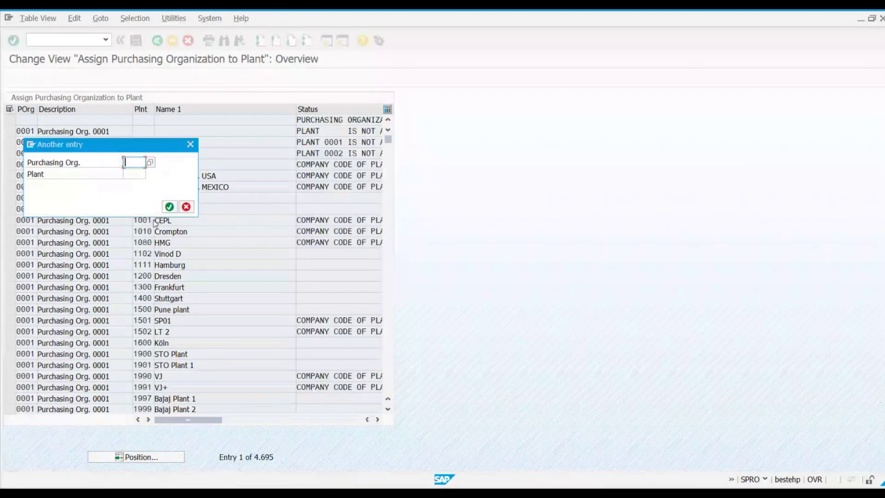
{"action": "type", "text": "A100"}
{"action": "key", "text": "Return"}
{"action": "left_click", "coordinate": [152, 121]}
Step: Change the plant of purchase order item 10 to PA11
{"action": "key", "text": "alt+Tab"}
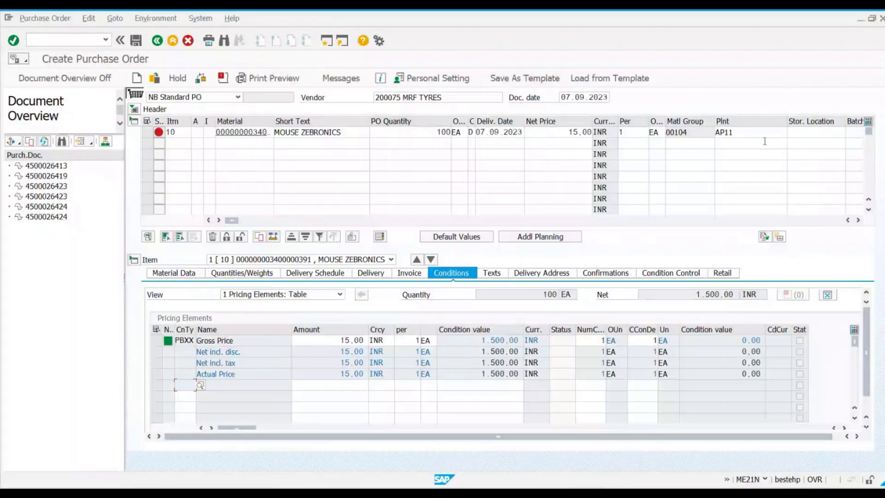
{"action": "left_click", "coordinate": [737, 132]}
{"action": "type", "text": "AP11"}
{"action": "key", "text": "BackSpace"}
{"action": "key", "text": "BackSpace"}
{"action": "key", "text": "BackSpace"}
{"action": "key", "text": "BackSpace"}
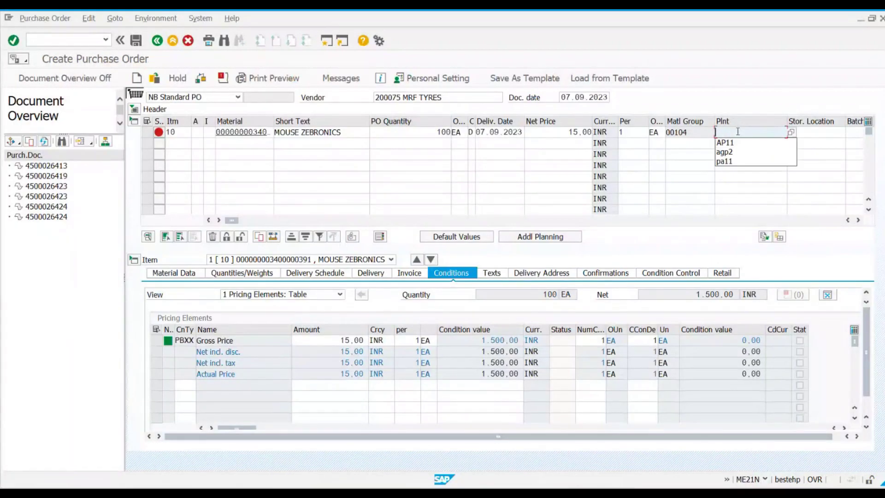
{"action": "type", "text": "PA11"}
{"action": "key", "text": "Return"}
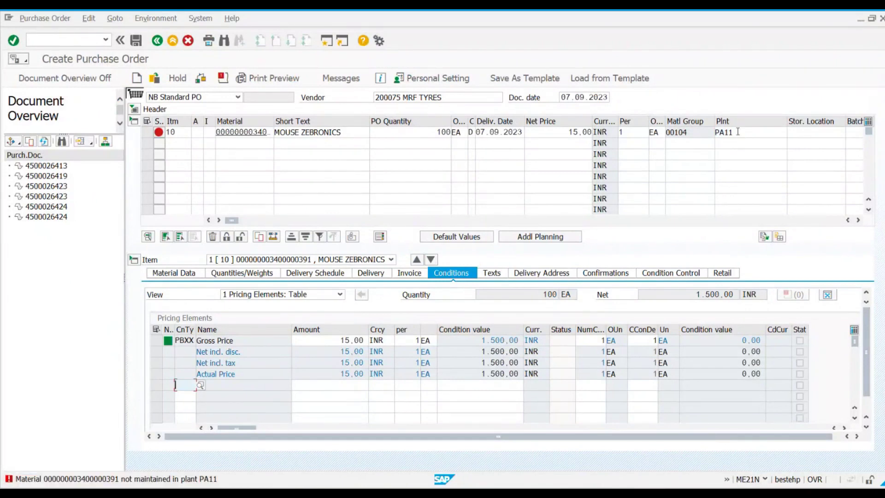
Step: Run the MM60 materials list again for plant PA11
{"action": "key", "text": "alt+Tab"}
{"action": "key", "text": "alt+Tab"}
{"action": "key", "text": "alt+Tab"}
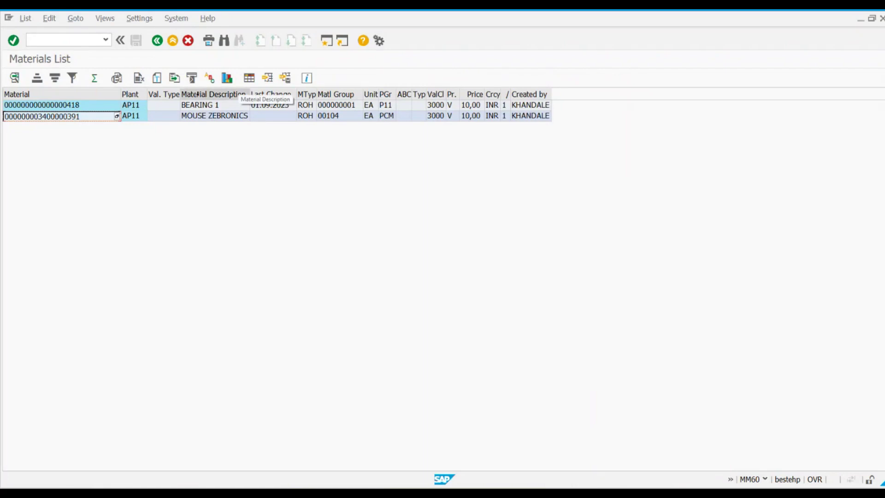
{"action": "left_click", "coordinate": [157, 42]}
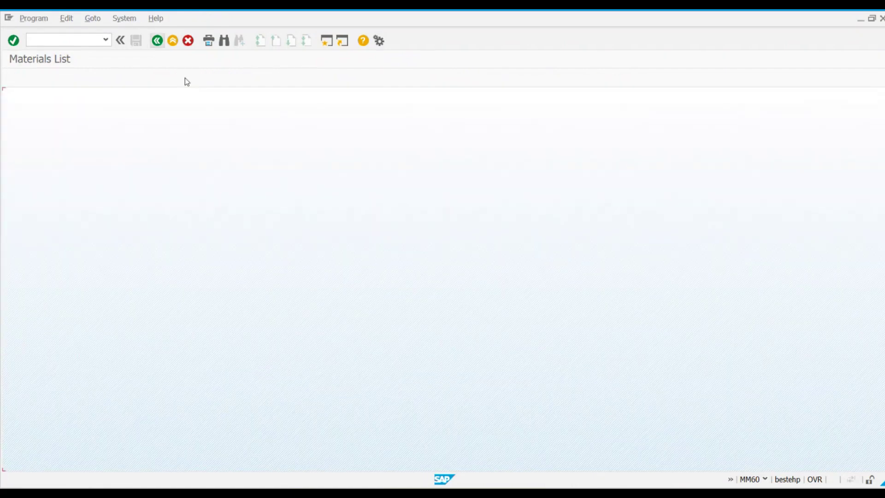
{"action": "left_click", "coordinate": [181, 121]}
{"action": "key", "text": "BackSpace"}
{"action": "key", "text": "BackSpace"}
{"action": "key", "text": "BackSpace"}
{"action": "key", "text": "BackSpace"}
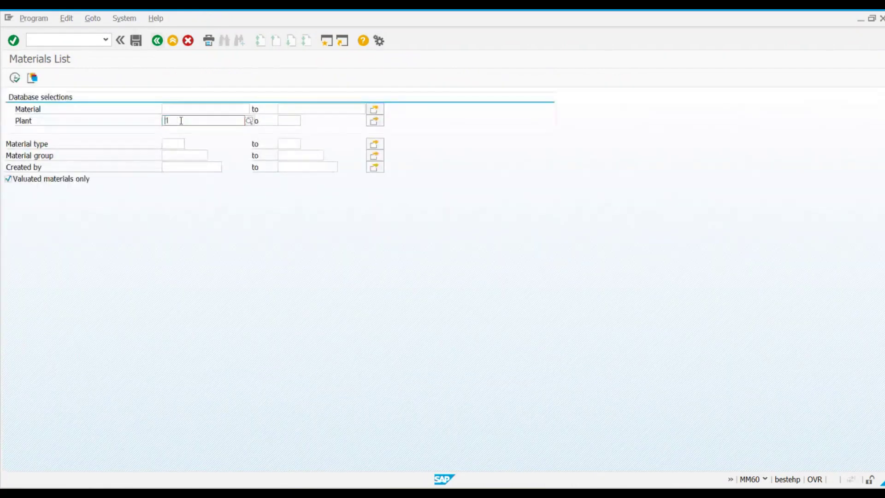
{"action": "type", "text": "1"}
{"action": "key", "text": "BackSpace"}
{"action": "type", "text": "PA11"}
{"action": "key", "text": "Return"}
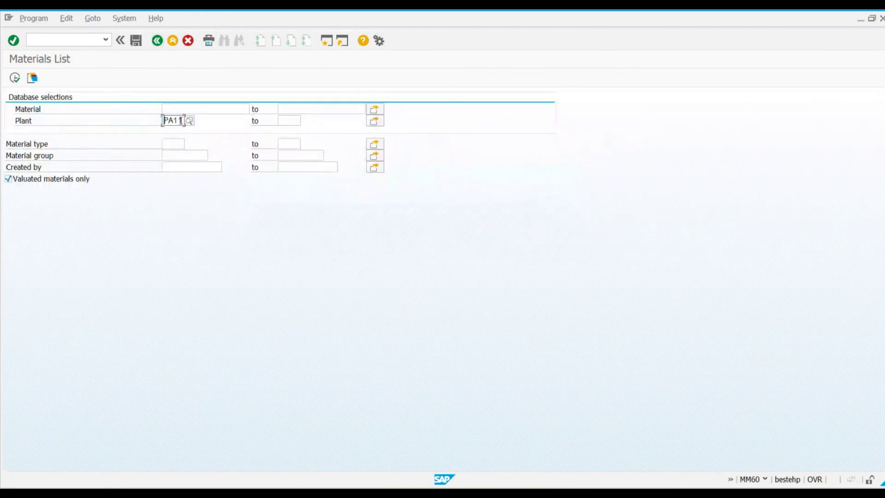
{"action": "left_click", "coordinate": [14, 77]}
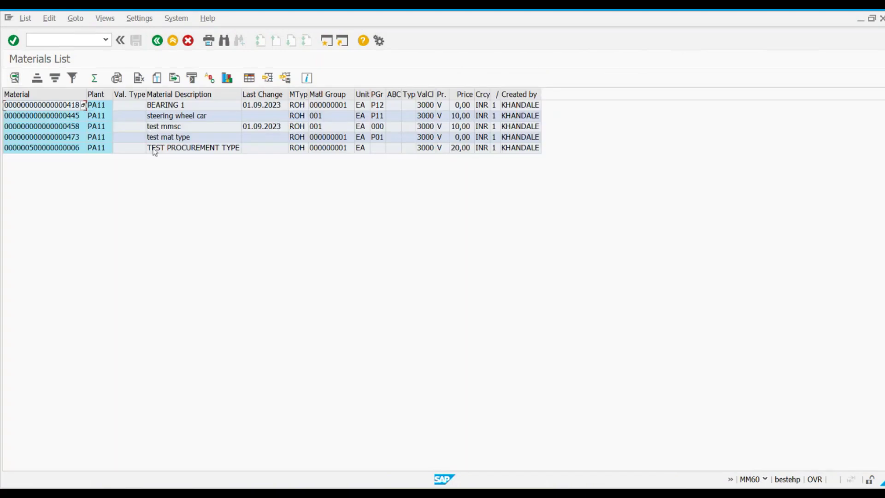
Step: Replace the material of order item 10 with the BEARING 1 number copied from the plant PA11 materials list
{"action": "left_click", "coordinate": [51, 108]}
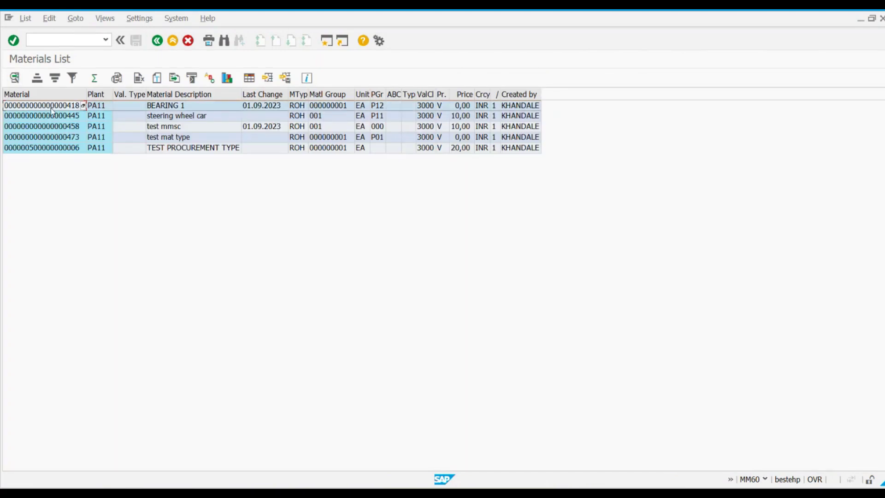
{"action": "double_click", "coordinate": [51, 109]}
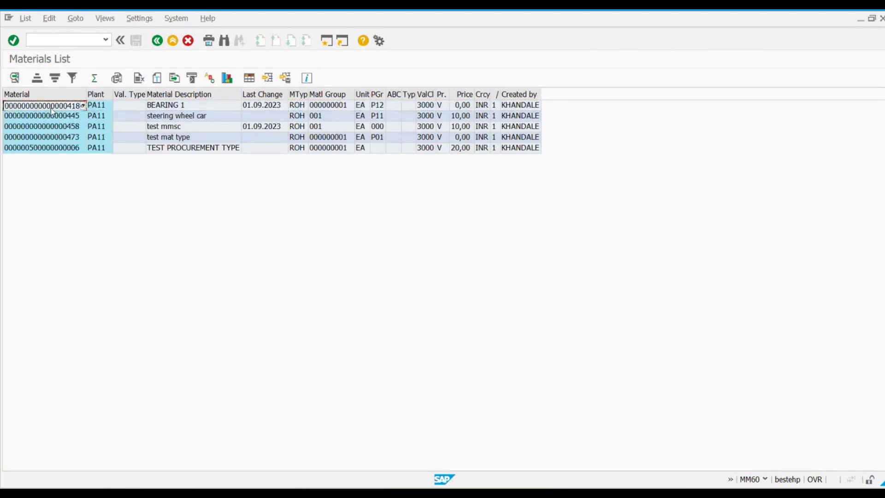
{"action": "key", "text": "alt+Tab"}
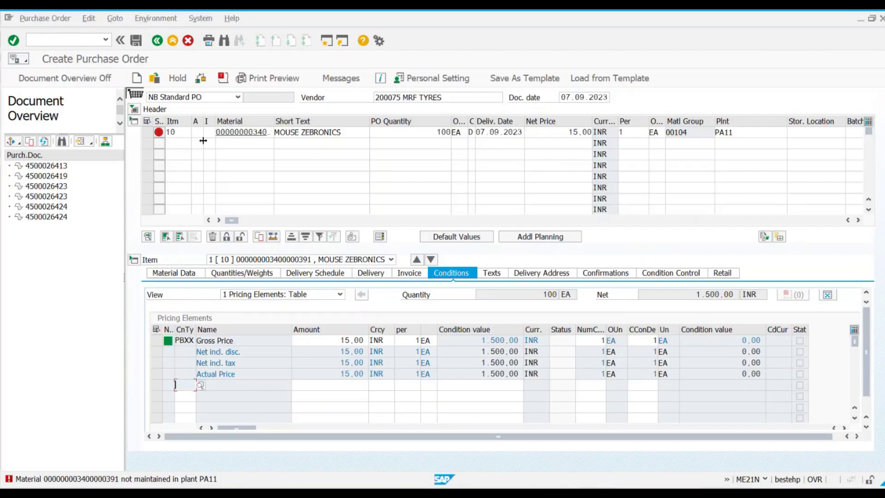
{"action": "left_click", "coordinate": [231, 131]}
{"action": "key", "text": "ctrl+a"}
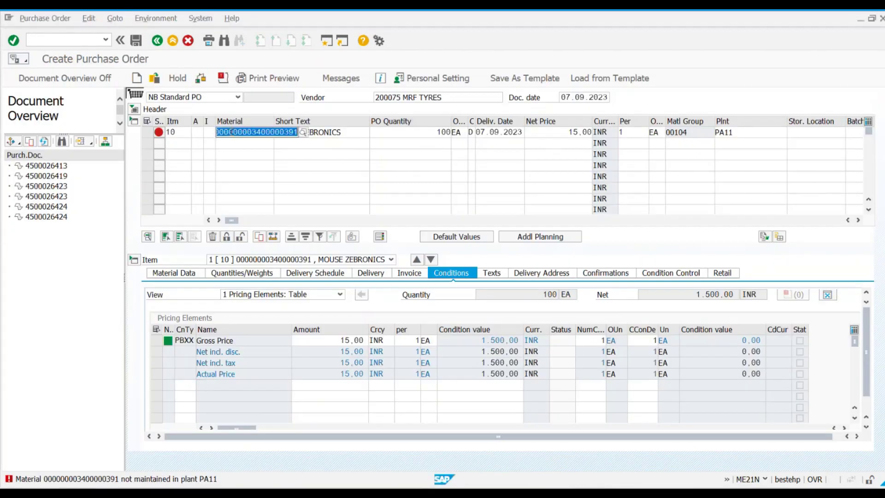
{"action": "key", "text": "BackSpace"}
{"action": "key", "text": "ctrl+v"}
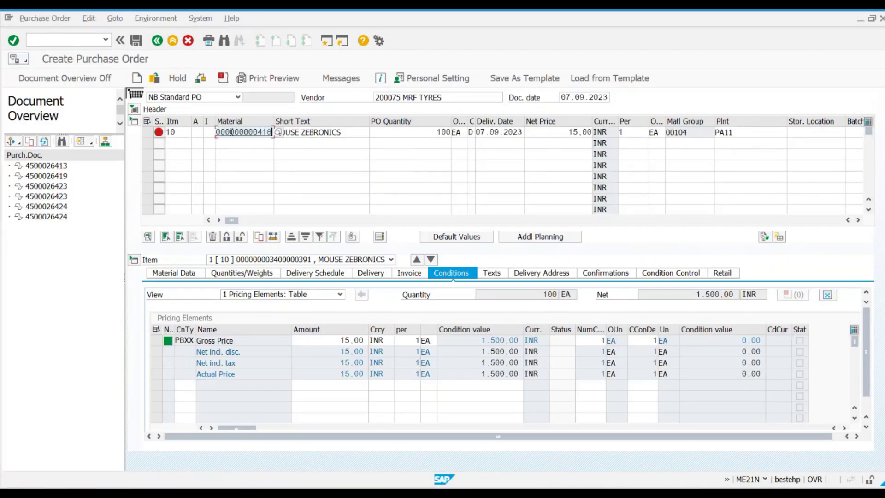
{"action": "key", "text": "Return"}
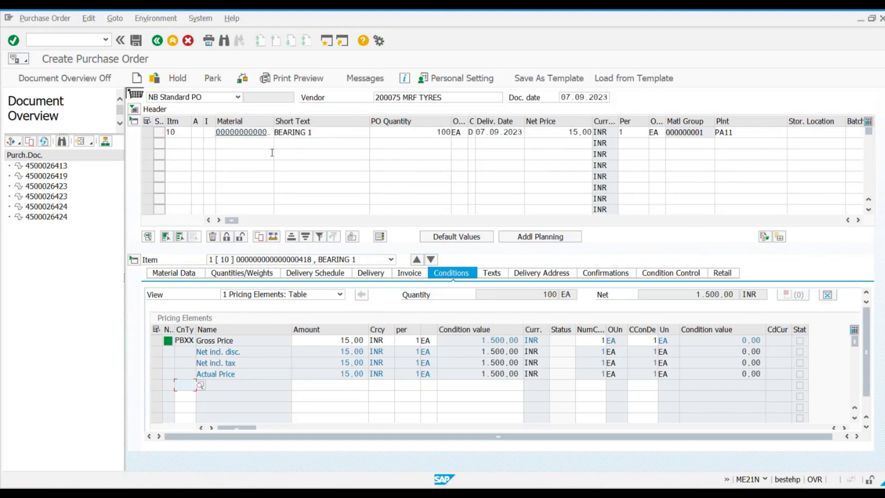
Step: Check the purchase order, close the check messages and hide the document overview
{"action": "left_click", "coordinate": [242, 78]}
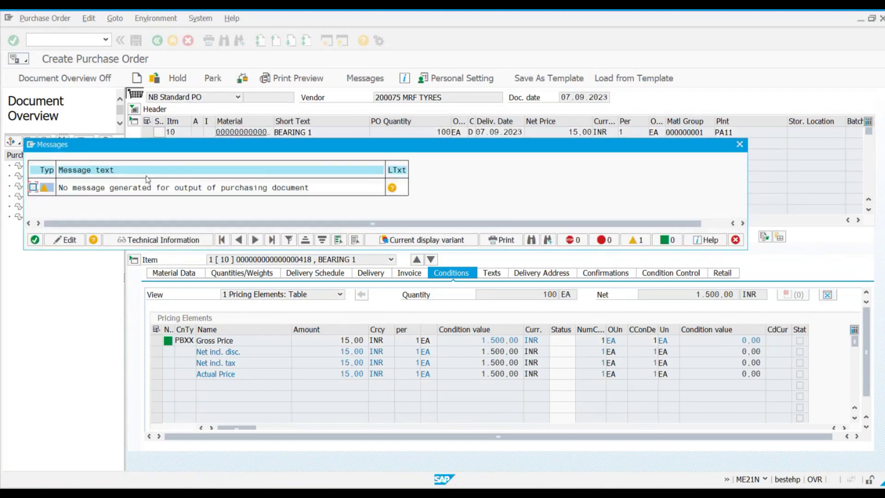
{"action": "left_click", "coordinate": [35, 239]}
{"action": "left_click", "coordinate": [64, 78]}
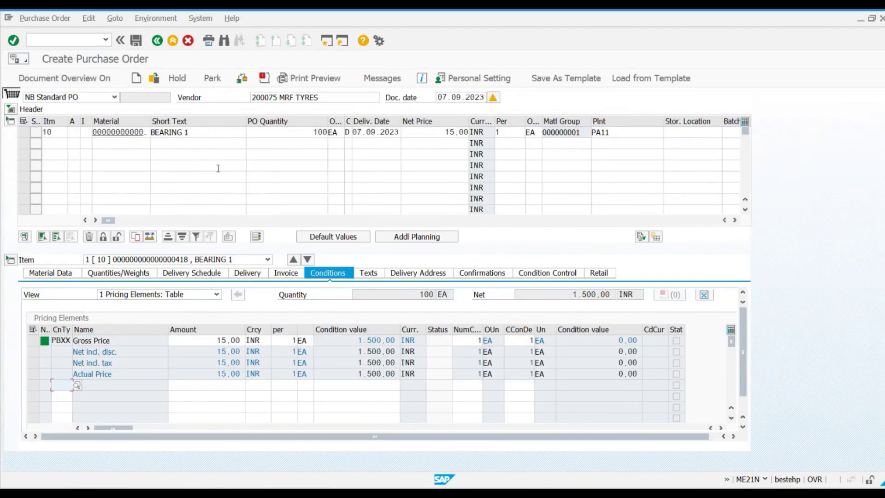
Step: Return to the XK05 session and block vendor MRF TYRES for its selected purchasing organization A100, then save
{"action": "left_click", "coordinate": [274, 97]}
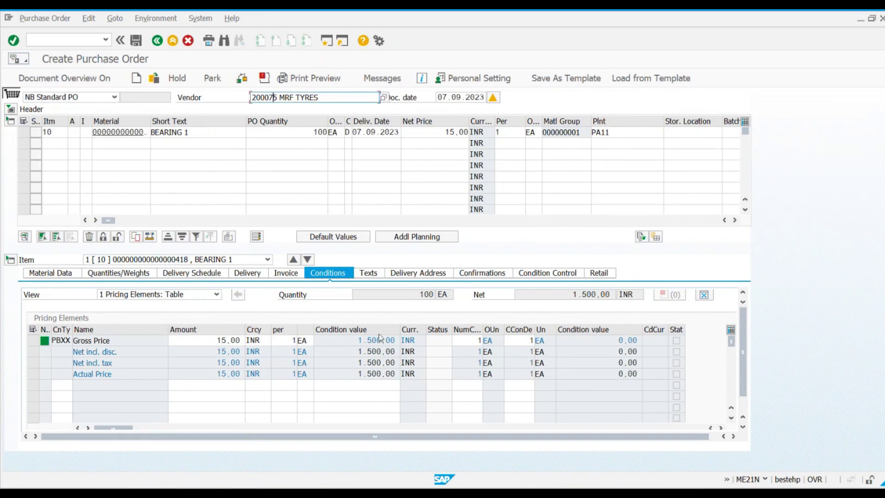
{"action": "mouse_move", "coordinate": [581, 496]}
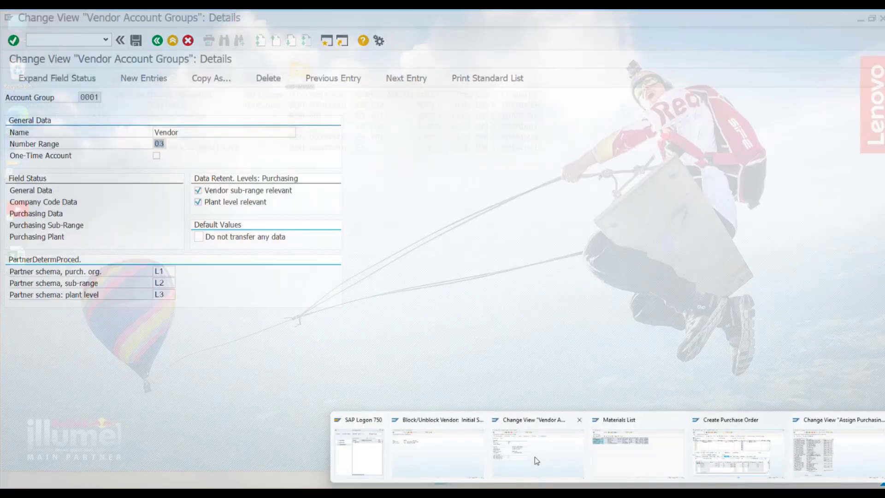
{"action": "left_click", "coordinate": [536, 461]}
{"action": "mouse_move", "coordinate": [816, 457]}
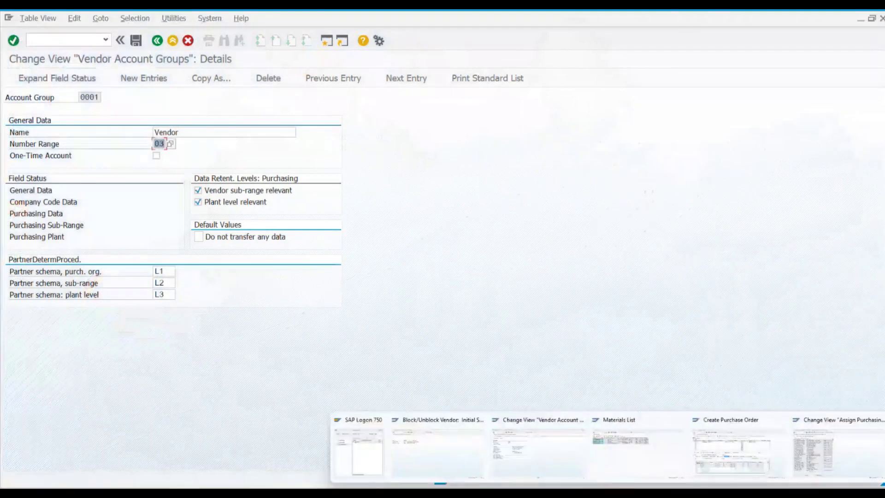
{"action": "left_click", "coordinate": [416, 435]}
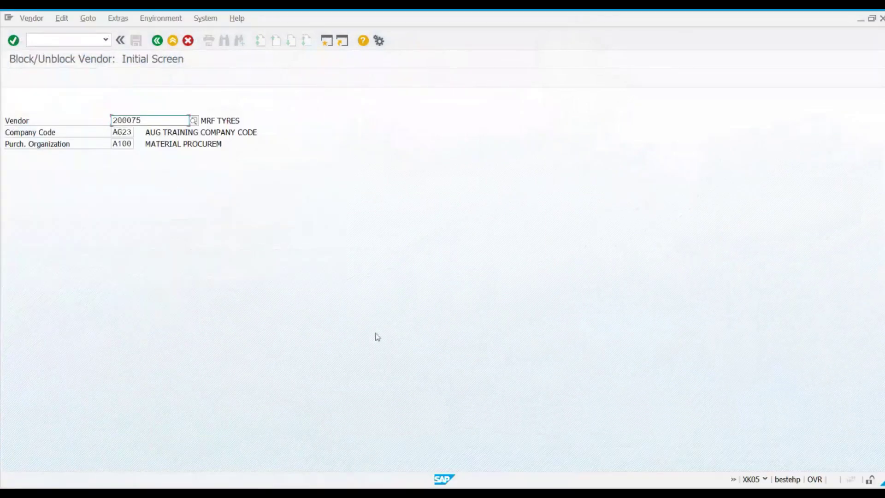
{"action": "key", "text": "Return"}
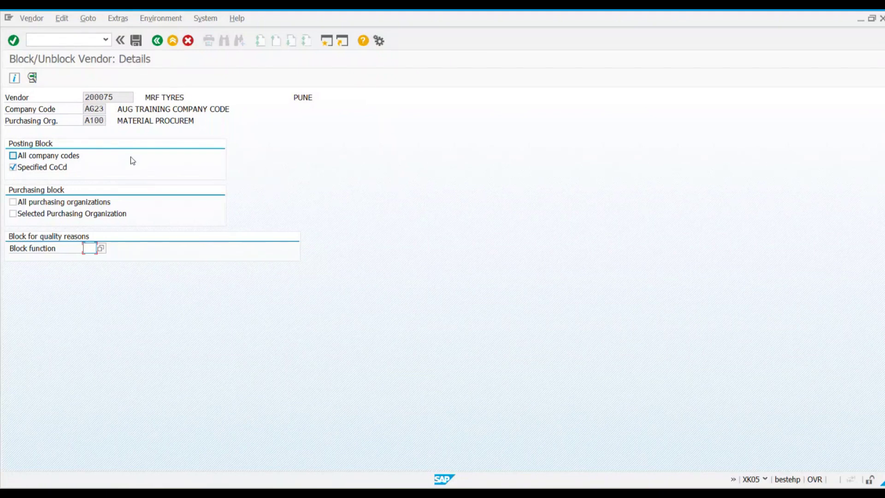
{"action": "left_click", "coordinate": [92, 122]}
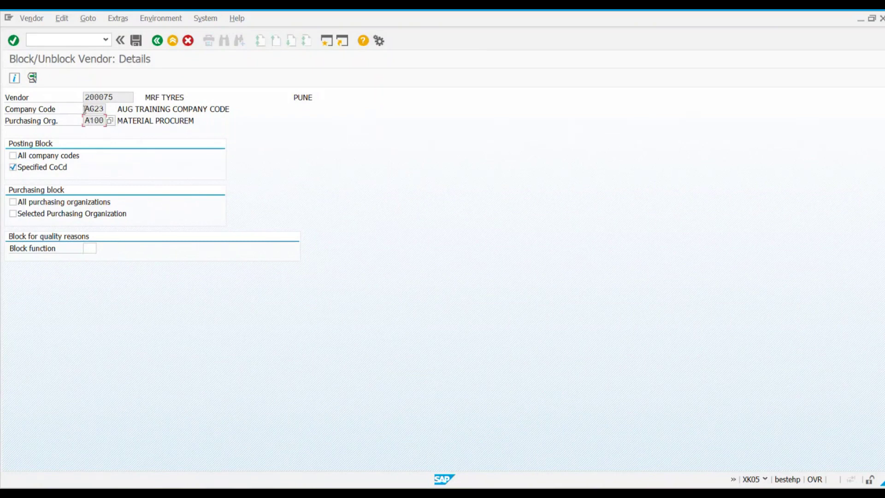
{"action": "left_click_drag", "start_coordinate": [84, 109], "coordinate": [106, 109]}
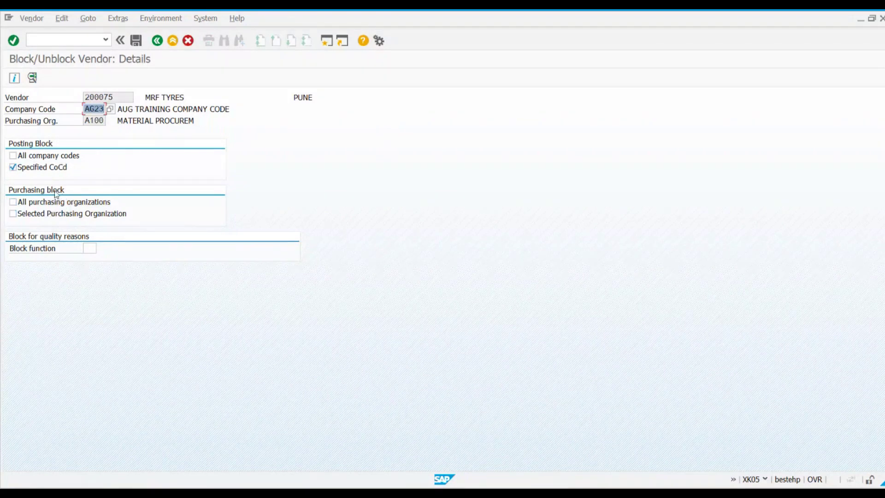
{"action": "left_click", "coordinate": [33, 215]}
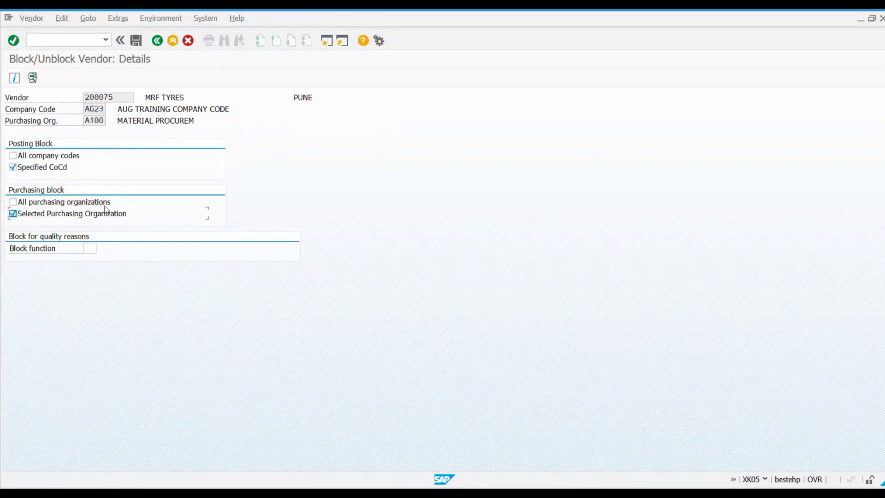
{"action": "left_click", "coordinate": [137, 42]}
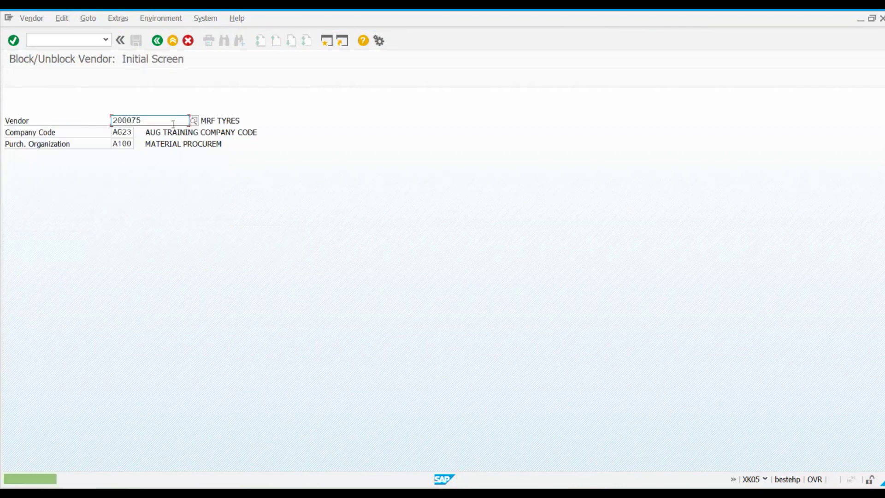
Step: Return to the open BEARING 1 purchase order and save it despite the system messages
{"action": "key", "text": "alt+Tab"}
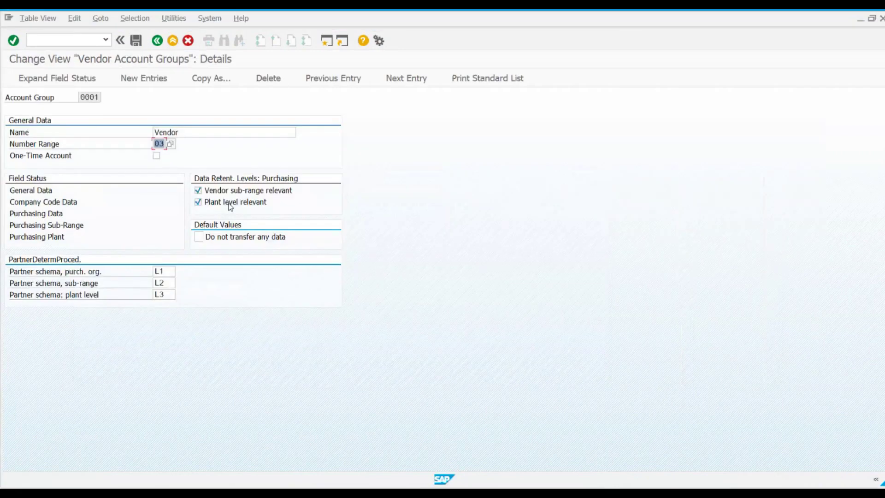
{"action": "key", "text": "alt+Tab"}
{"action": "key", "text": "Tab"}
{"action": "left_click", "coordinate": [136, 41]}
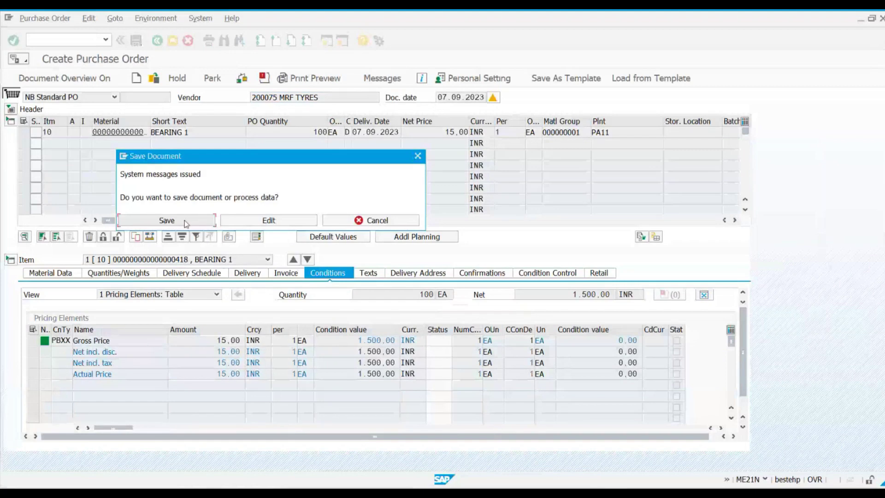
{"action": "left_click", "coordinate": [187, 223]}
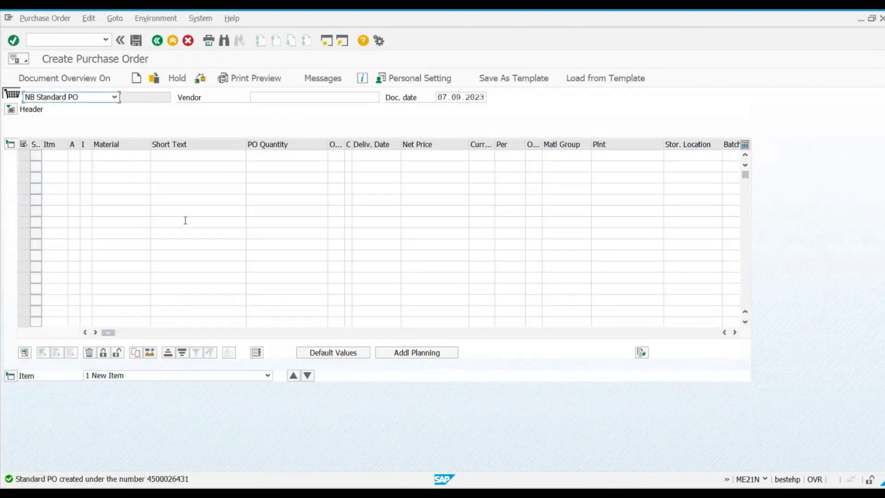
Step: Restart ME21N and enter MRF TYRES as the vendor of a new purchase order
{"action": "left_click", "coordinate": [157, 40]}
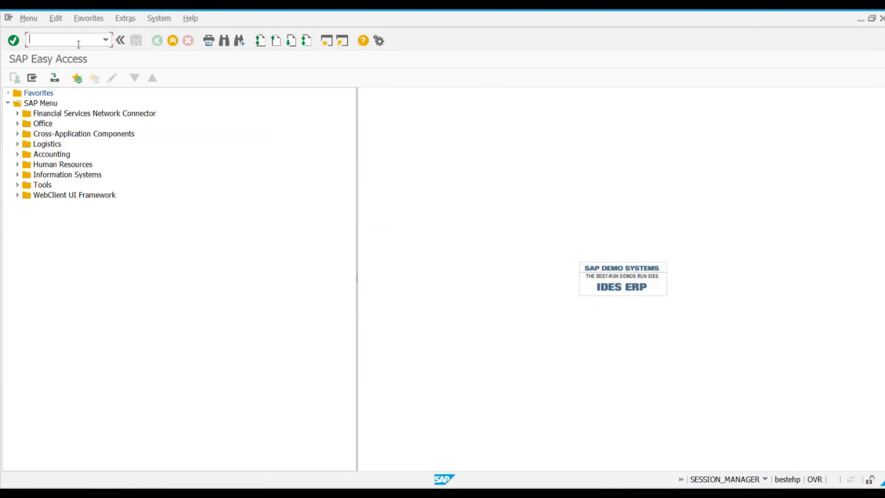
{"action": "type", "text": "ME21N"}
{"action": "key", "text": "Return"}
{"action": "left_click", "coordinate": [297, 98]}
{"action": "left_click", "coordinate": [290, 107]}
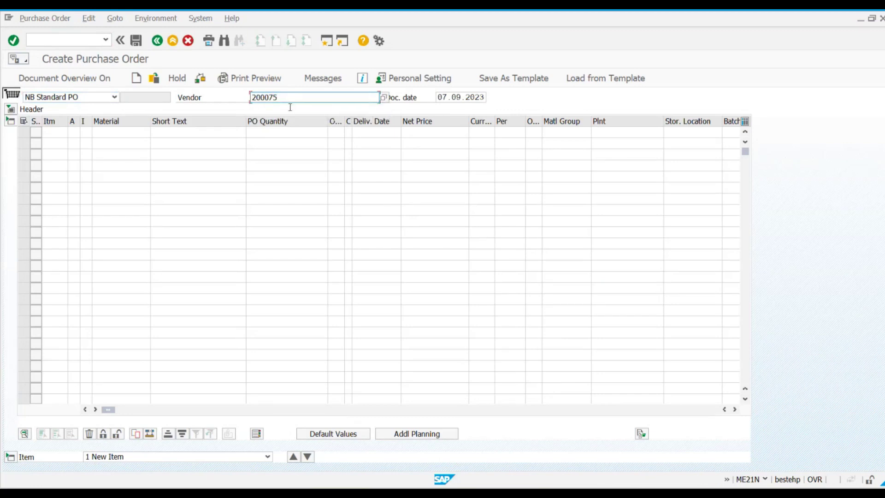
{"action": "key", "text": "Return"}
Step: Set the order's purchasing organization to A100, purchasing group to P01 and company code to AG23
{"action": "left_click", "coordinate": [106, 132]}
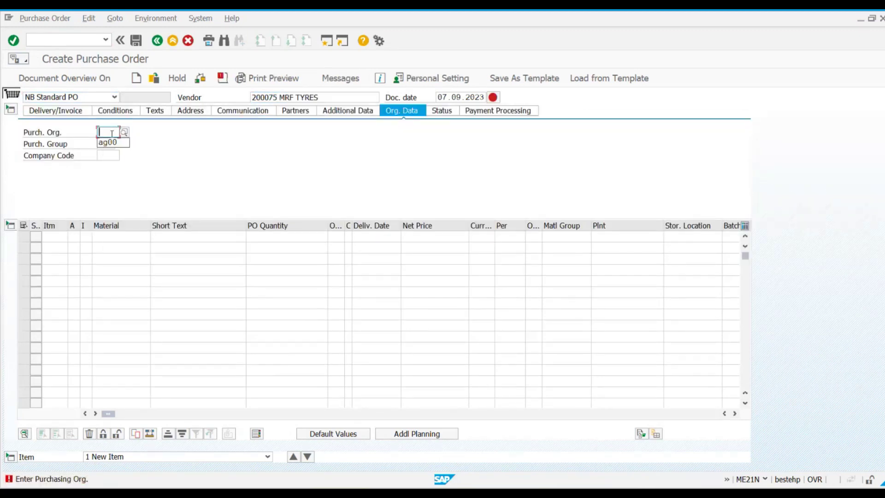
{"action": "type", "text": "A100"}
{"action": "key", "text": "Tab"}
{"action": "type", "text": "P0"}
{"action": "key", "text": "Tab"}
{"action": "type", "text": "AG23"}
Step: Fill the first order item with the previously used material, quantity and plant, and confirm the entries to test the purchasing block
{"action": "left_click", "coordinate": [108, 236]}
{"action": "left_click", "coordinate": [109, 243]}
{"action": "left_click", "coordinate": [287, 237]}
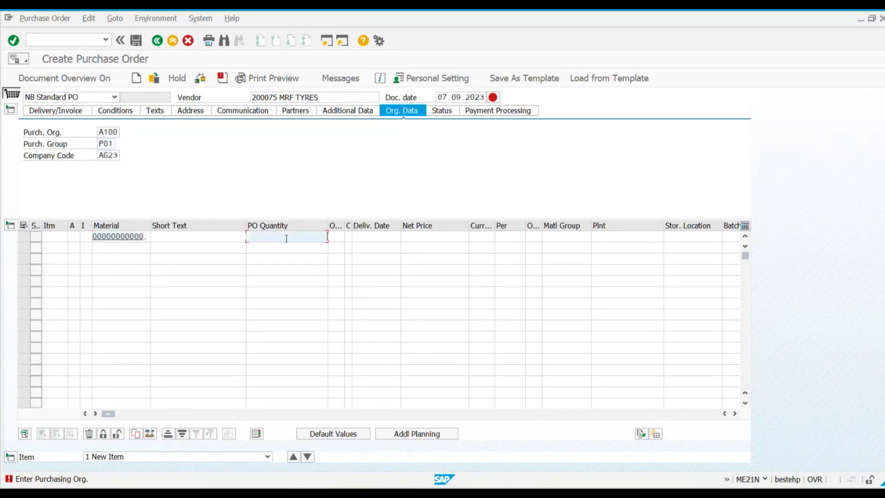
{"action": "left_click", "coordinate": [287, 245]}
{"action": "left_click", "coordinate": [622, 237]}
{"action": "left_click", "coordinate": [619, 247]}
{"action": "key", "text": "Return"}
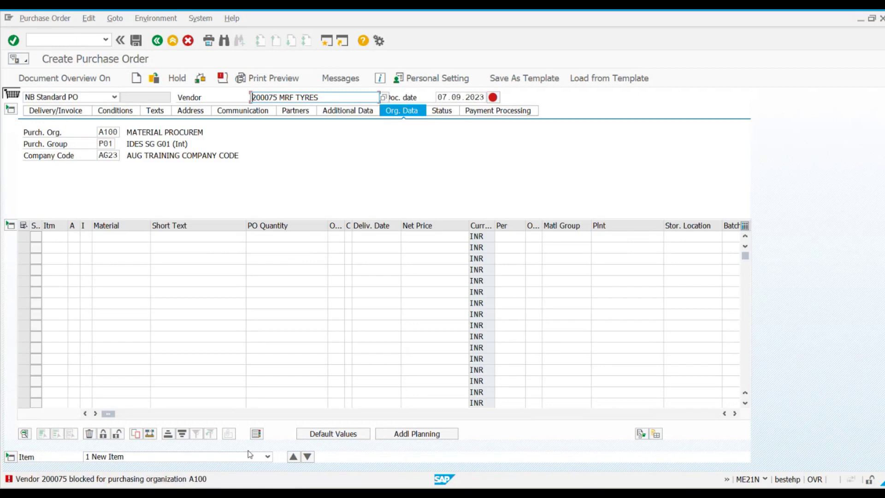
Step: Open the most recently saved purchase order from the document overview and copy its number
{"action": "left_click", "coordinate": [67, 79]}
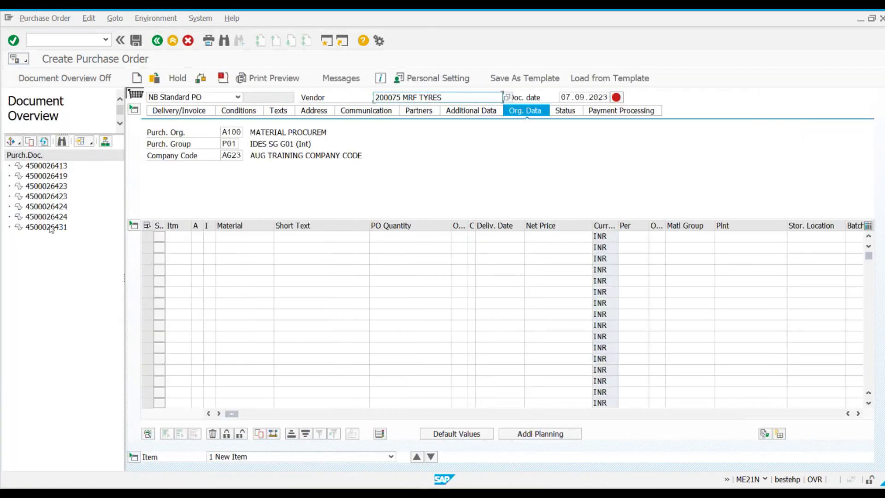
{"action": "double_click", "coordinate": [46, 226]}
{"action": "left_click", "coordinate": [228, 208]}
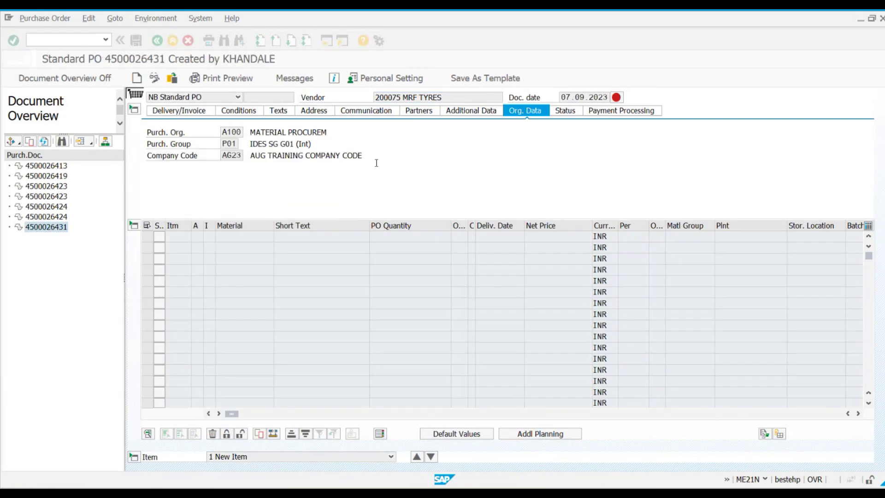
{"action": "left_click_drag", "start_coordinate": [273, 121], "coordinate": [306, 121]}
{"action": "left_click_drag", "start_coordinate": [247, 96], "coordinate": [295, 96]}
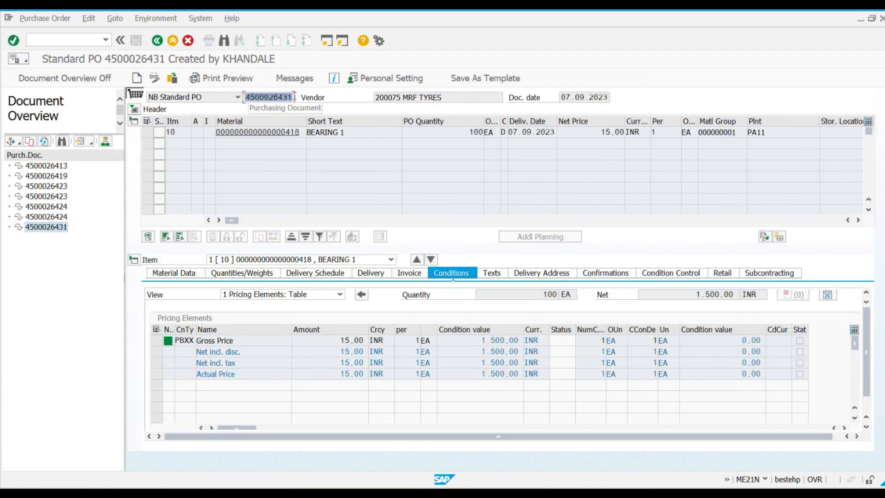
{"action": "key", "text": "ctrl+c"}
Step: Start MIGO in a new session and set it to A01 Goods Receipt for R01 Purchase Order
{"action": "left_click", "coordinate": [326, 41]}
{"action": "type", "text": "MIGO"}
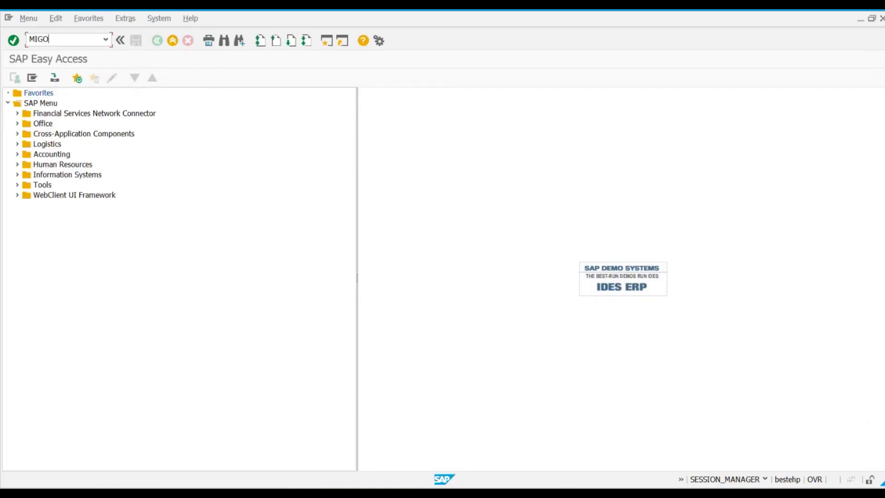
{"action": "key", "text": "Return"}
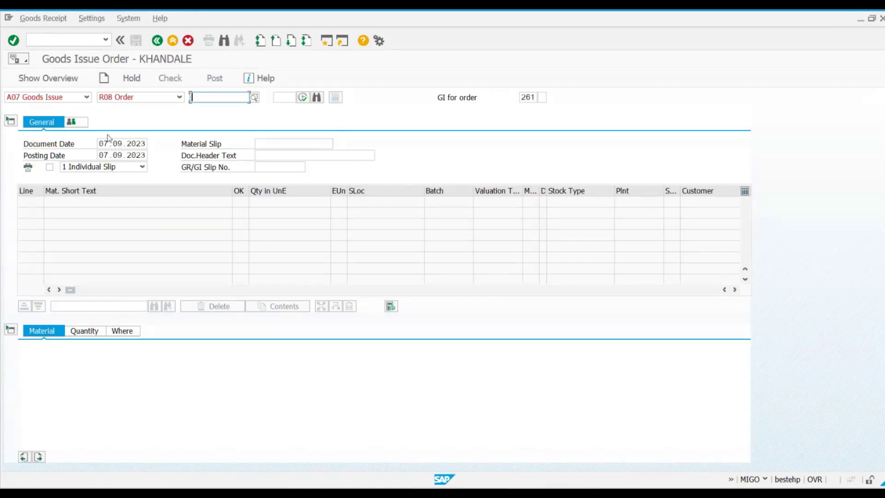
{"action": "left_click", "coordinate": [86, 97]}
{"action": "left_click", "coordinate": [77, 109]}
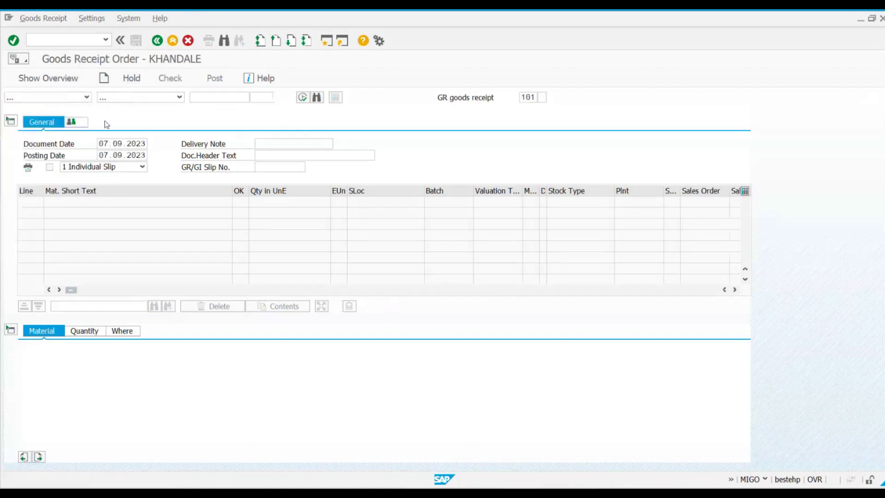
{"action": "left_click", "coordinate": [180, 97]}
{"action": "left_click", "coordinate": [157, 107]}
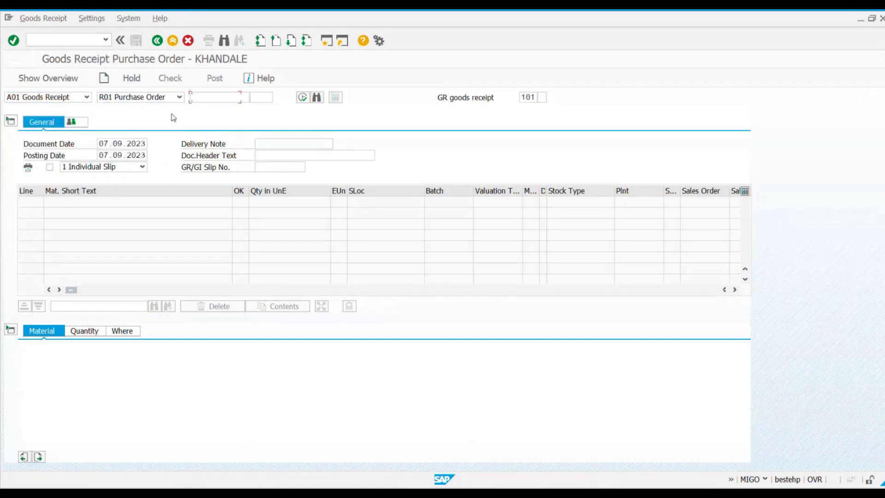
Step: Load the purchase order into the goods receipt using its copied number
{"action": "right_click", "coordinate": [218, 96]}
{"action": "left_click", "coordinate": [210, 96]}
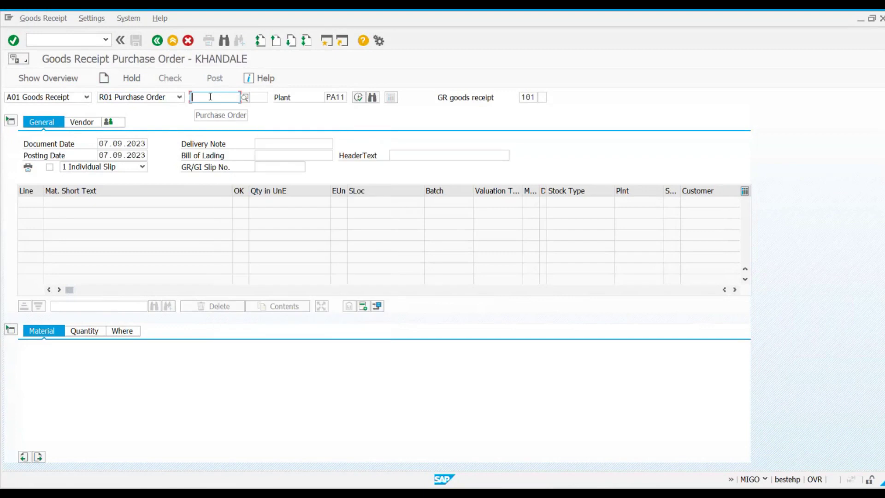
{"action": "key", "text": "ctrl+v"}
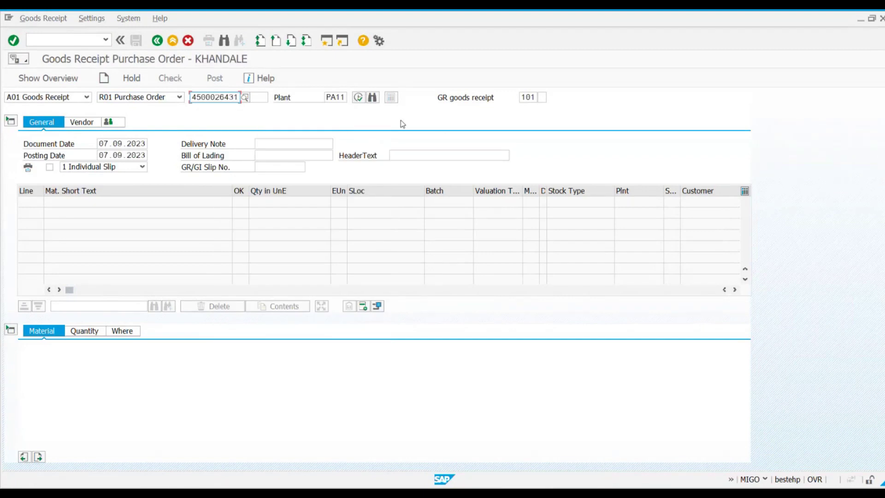
{"action": "key", "text": "Return"}
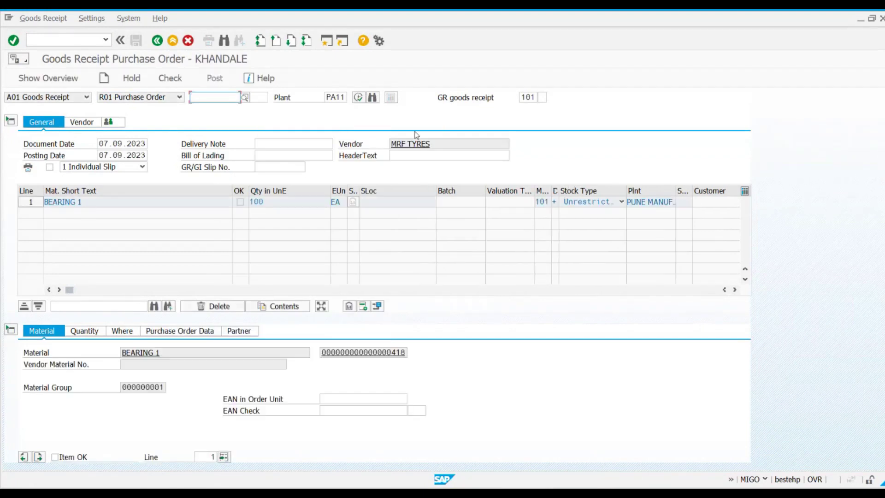
Step: Mark the BEARING 1 receipt item as OK and assign storage location 1000 RAW MAT STORAGE
{"action": "left_click", "coordinate": [106, 335]}
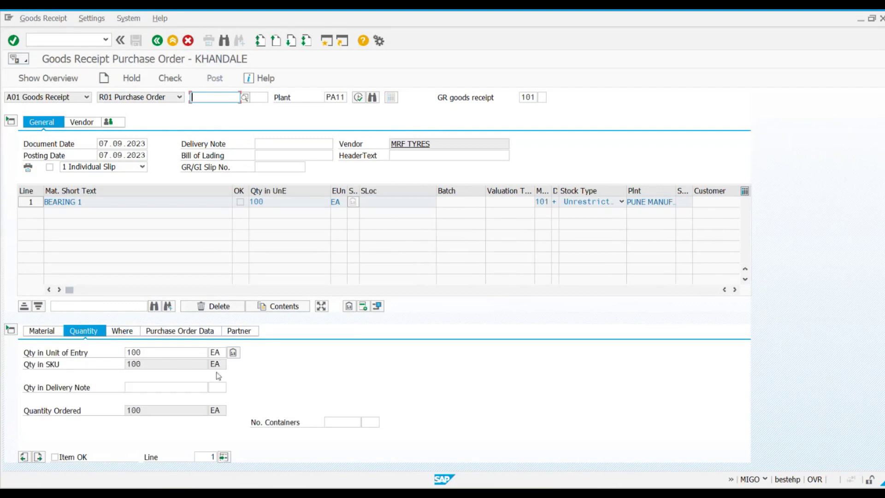
{"action": "left_click", "coordinate": [73, 459]}
{"action": "left_click", "coordinate": [122, 331]}
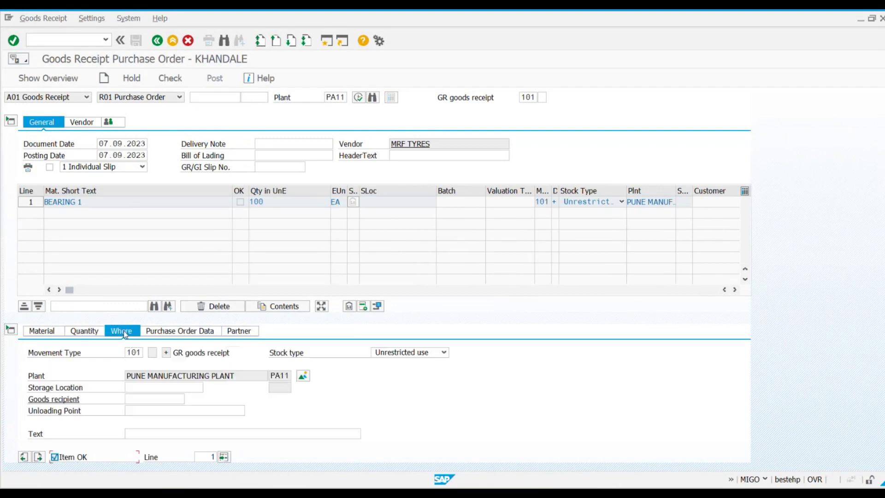
{"action": "left_click", "coordinate": [157, 386]}
{"action": "left_click", "coordinate": [207, 388]}
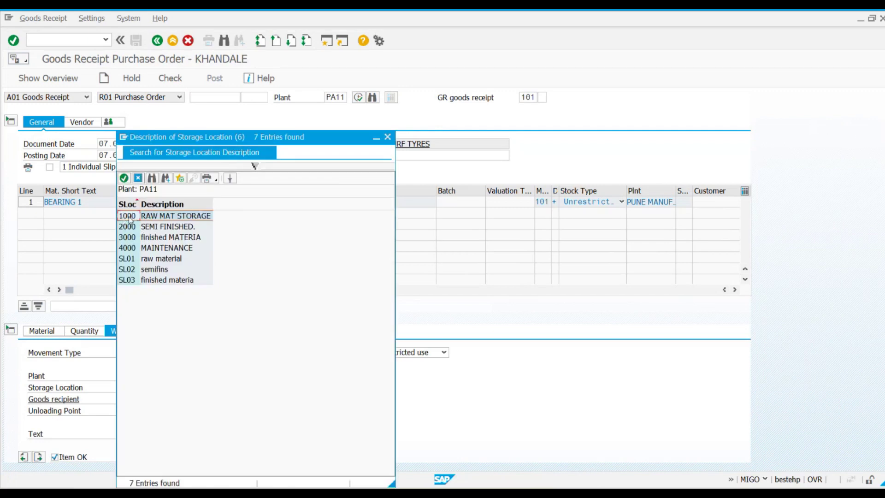
{"action": "double_click", "coordinate": [127, 216]}
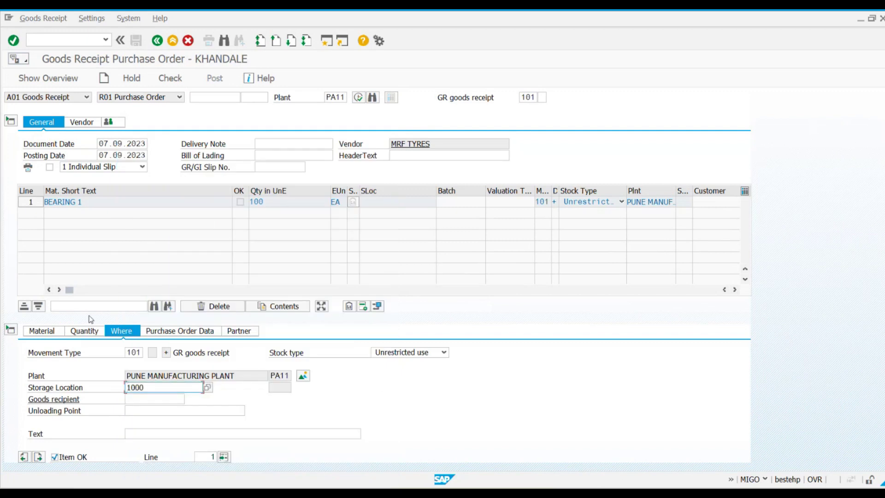
Step: Check and post the goods receipt
{"action": "left_click", "coordinate": [169, 81]}
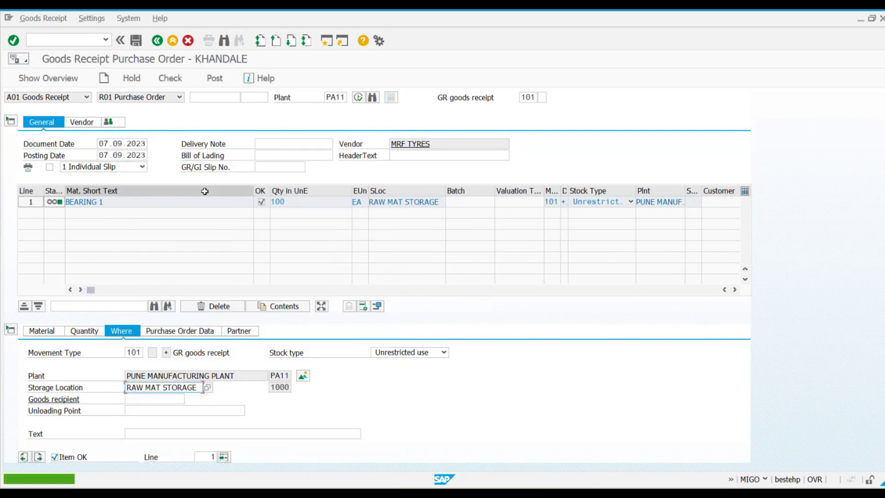
{"action": "left_click", "coordinate": [213, 79]}
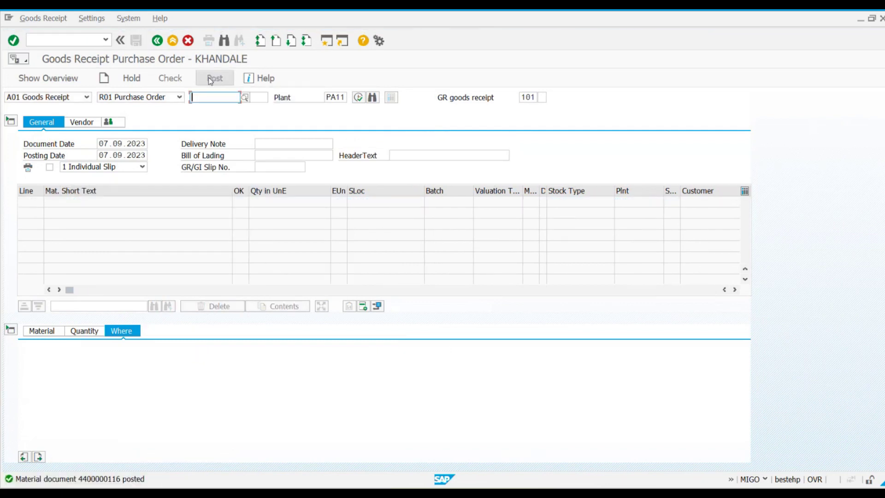
Step: Leave the goods receipt transaction and start MIRO to enter an incoming invoice
{"action": "left_click", "coordinate": [158, 45]}
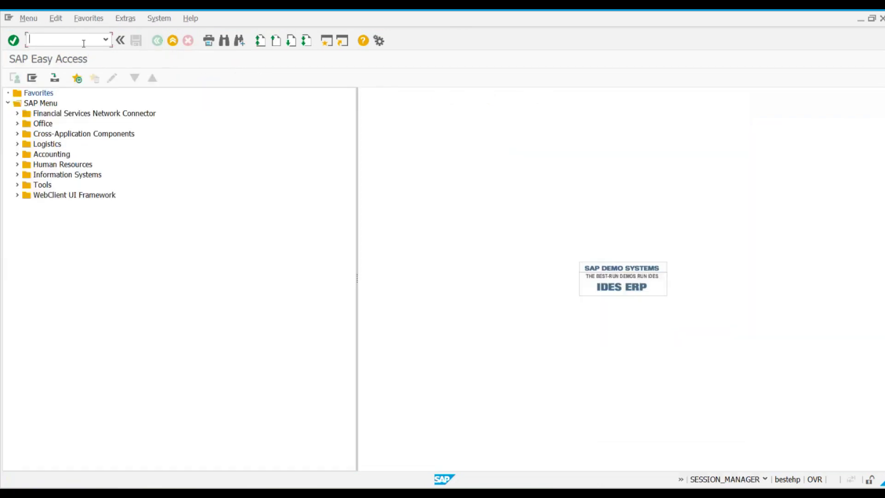
{"action": "type", "text": "MIRO"}
{"action": "key", "text": "Return"}
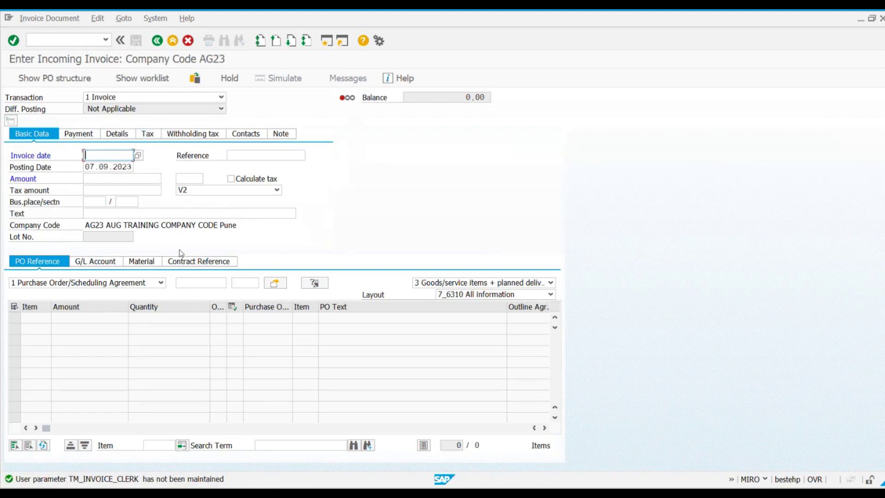
Step: Load the copied purchase order number into the incoming invoice with invoice date 07.09.2023
{"action": "left_click", "coordinate": [188, 279]}
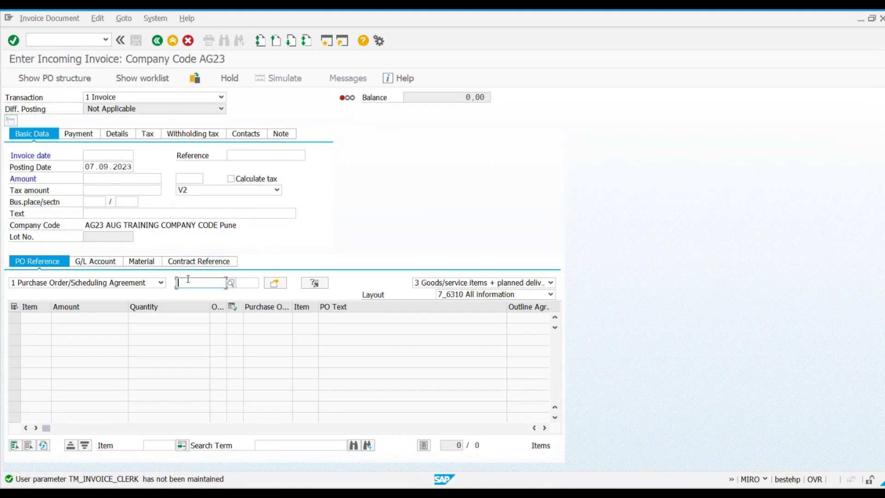
{"action": "key", "text": "ctrl+v"}
{"action": "key", "text": "Return"}
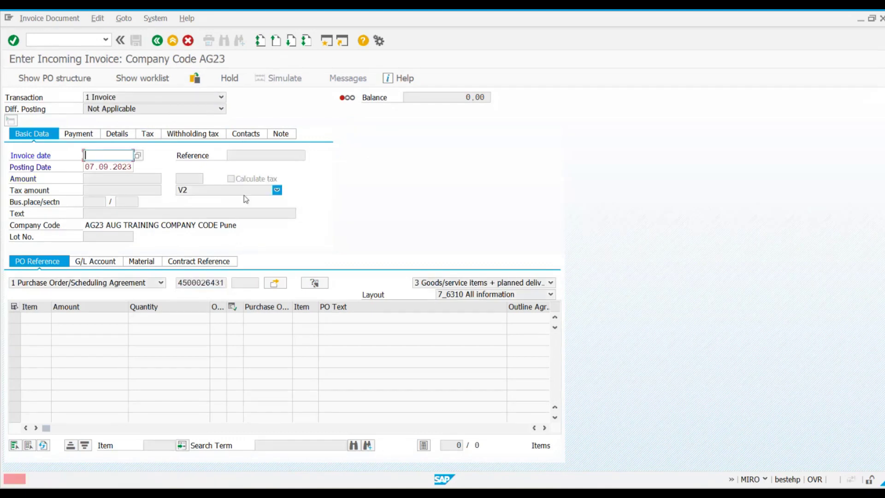
{"action": "left_click", "coordinate": [138, 155]}
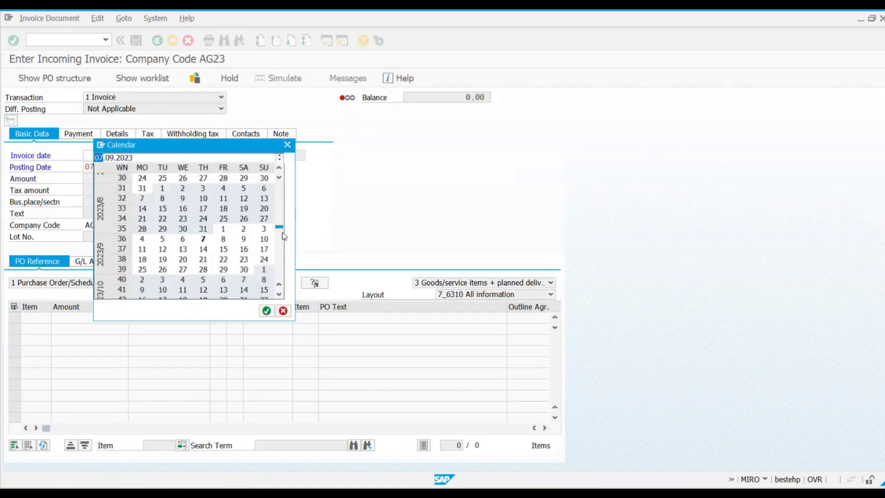
{"action": "double_click", "coordinate": [210, 242]}
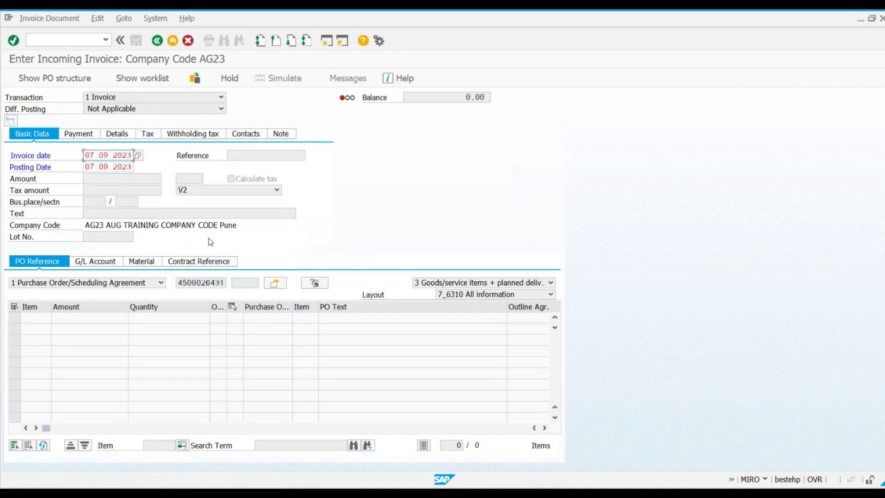
{"action": "key", "text": "Return"}
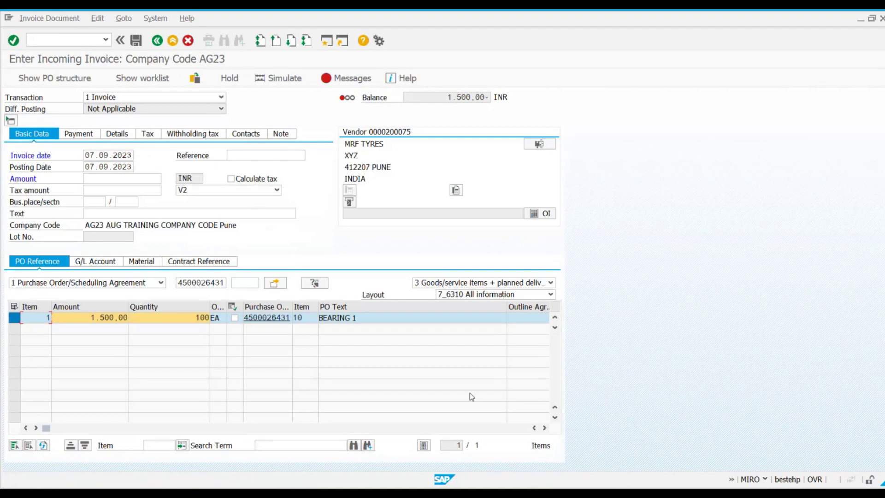
Step: Examine the BEARING 1 invoice item's columns up to the tax code, and check the invoice header details
{"action": "left_click", "coordinate": [546, 429]}
{"action": "left_click", "coordinate": [546, 429]}
{"action": "left_click", "coordinate": [545, 429]}
{"action": "left_click", "coordinate": [546, 429]}
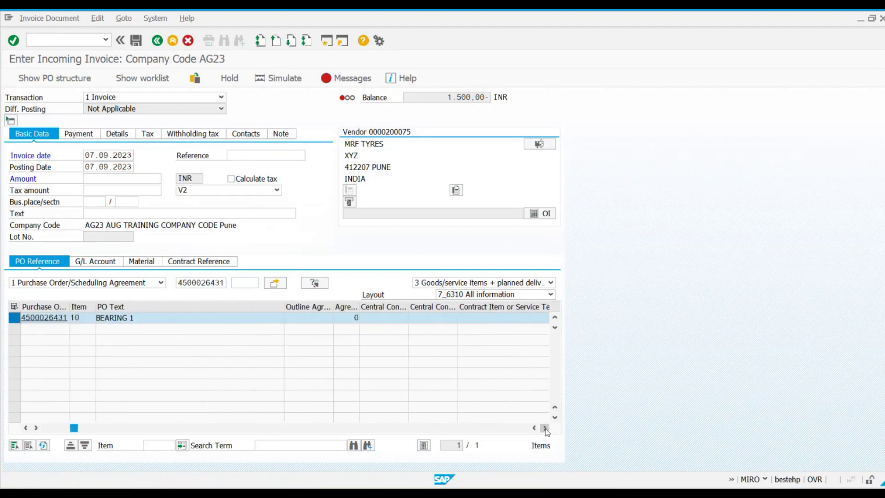
{"action": "left_click", "coordinate": [545, 428]}
{"action": "left_click", "coordinate": [545, 428]}
{"action": "left_click", "coordinate": [546, 429]}
{"action": "left_click", "coordinate": [546, 429]}
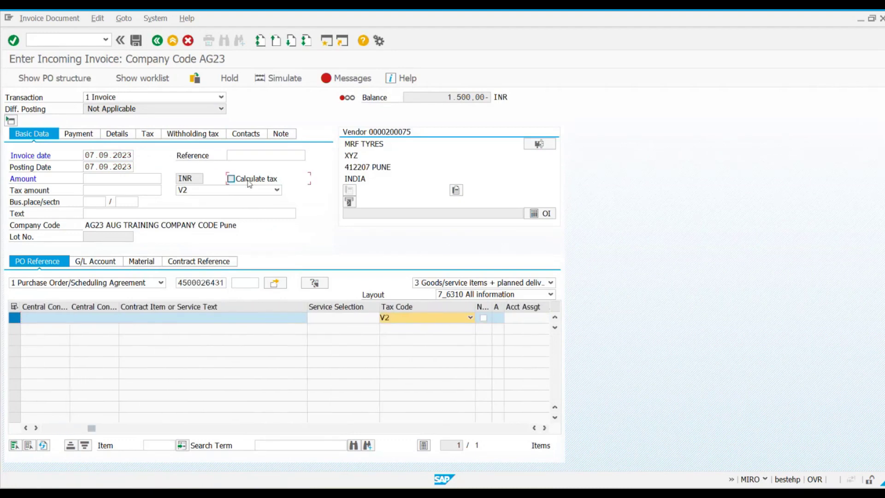
{"action": "left_click", "coordinate": [117, 134]}
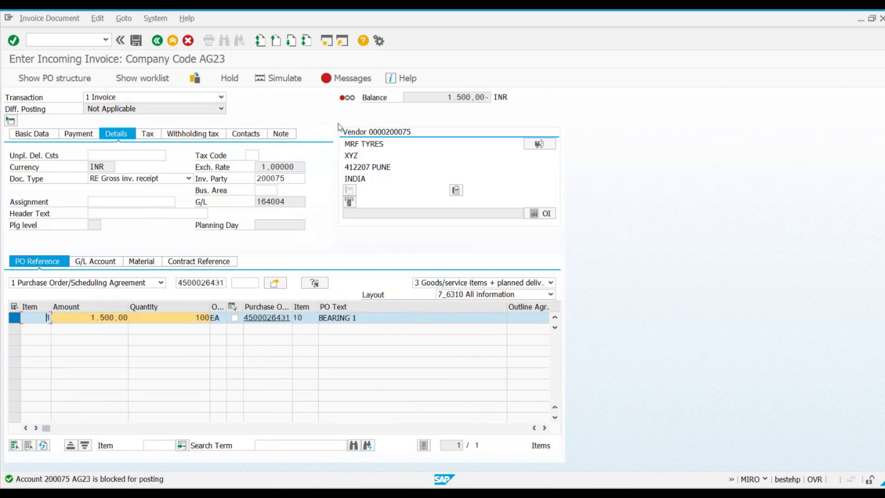
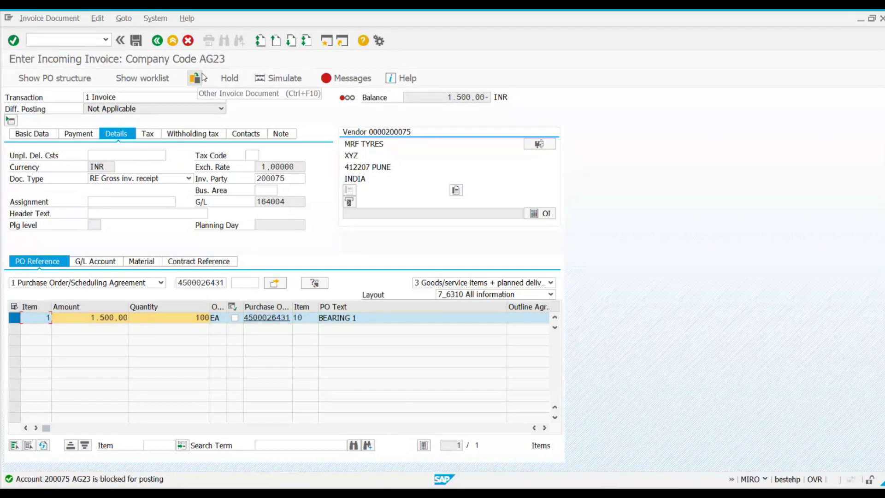
Step: In the XK05 session, remove the specified company code and selected purchasing organization blocks from vendor MRF TYRES and save
{"action": "mouse_move", "coordinate": [626, 491]}
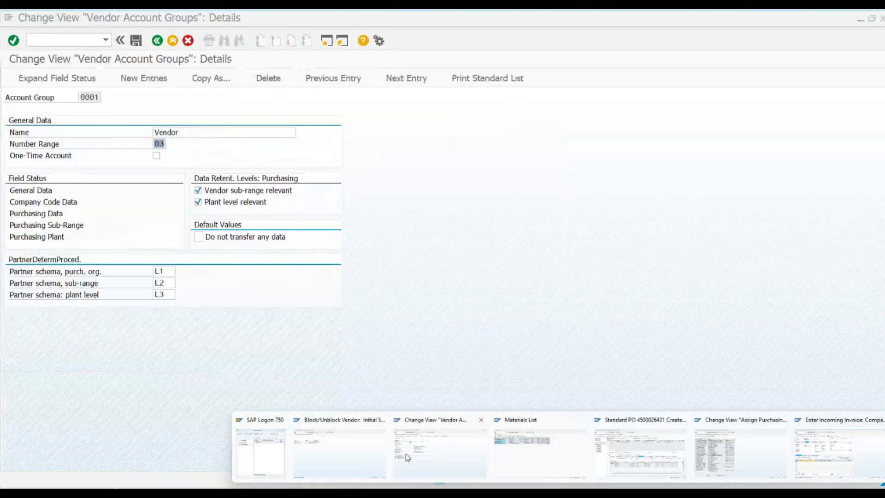
{"action": "left_click", "coordinate": [326, 434]}
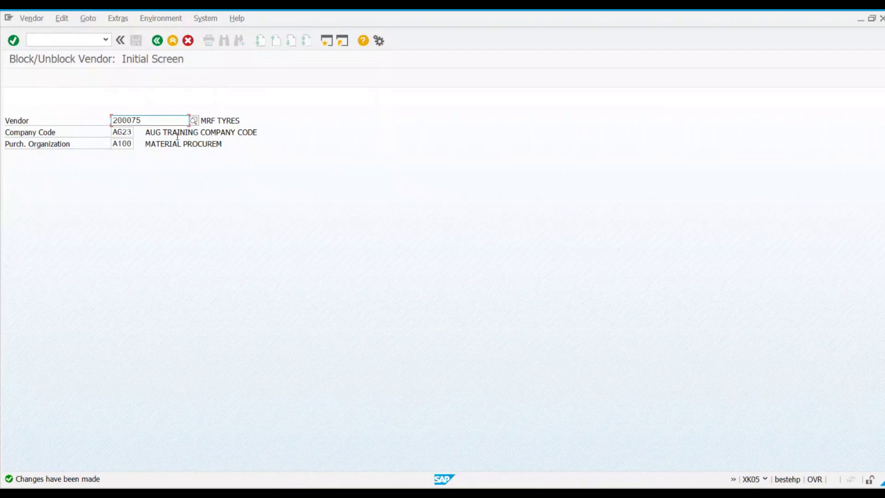
{"action": "key", "text": "Return"}
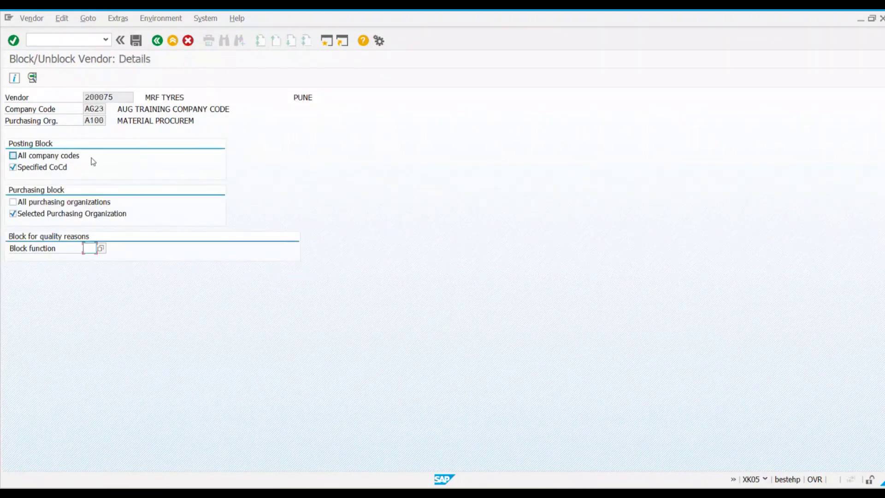
{"action": "left_click", "coordinate": [48, 169]}
{"action": "left_click", "coordinate": [51, 215]}
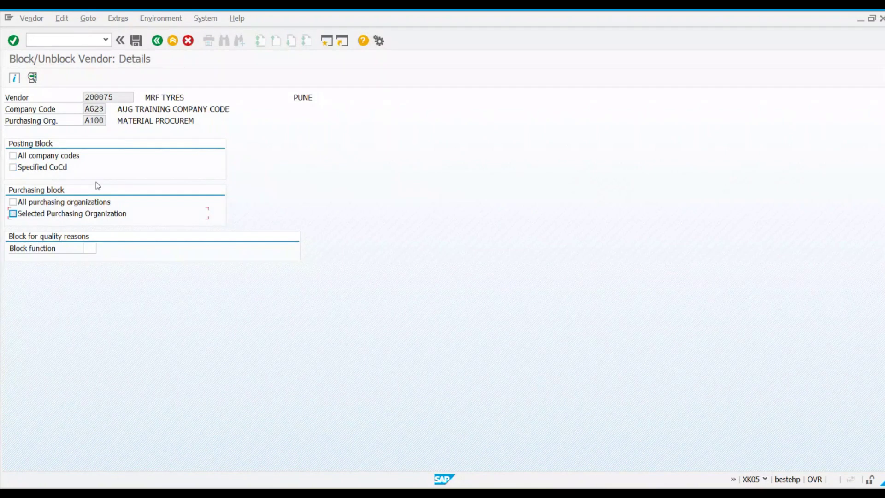
{"action": "left_click", "coordinate": [137, 44]}
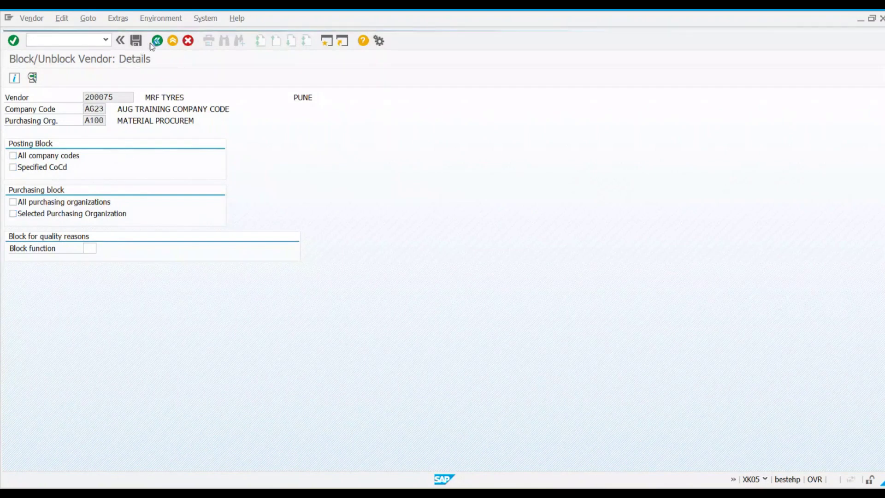
Step: Leave XK05 and open the XK06 deletion details for MRF TYRES with company code AG23 and purchasing organization A100
{"action": "left_click", "coordinate": [157, 42]}
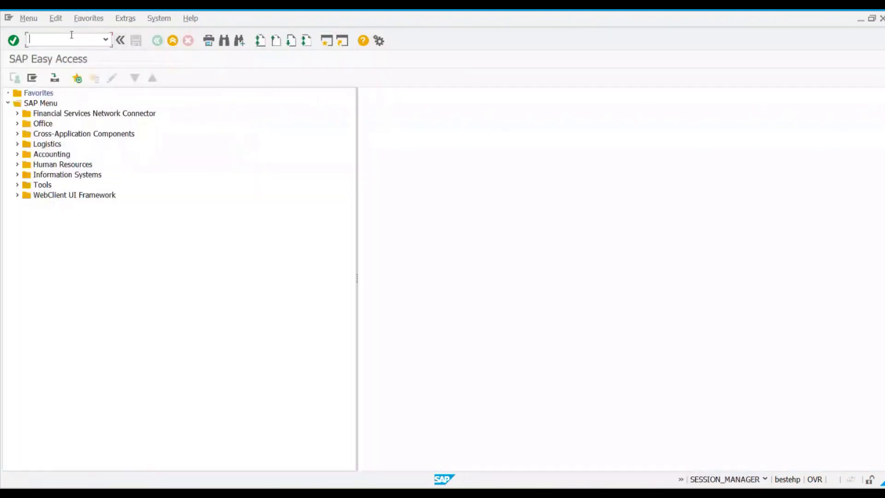
{"action": "type", "text": "XK06"}
{"action": "key", "text": "Return"}
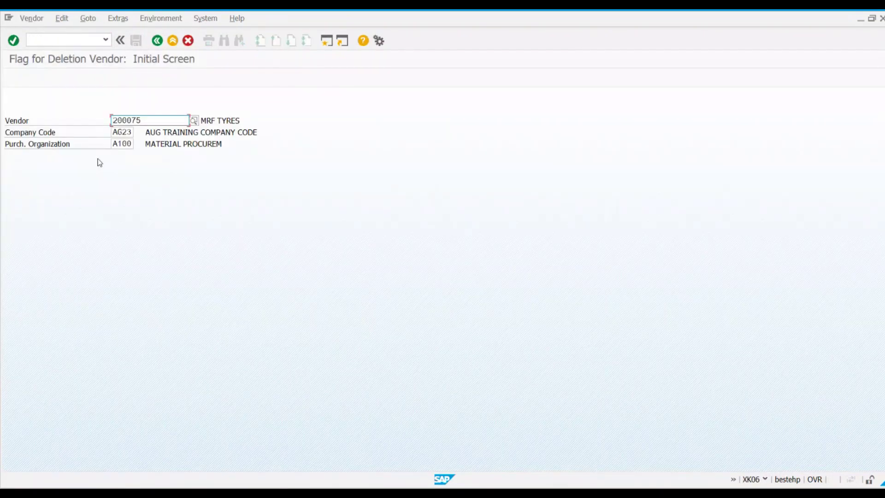
{"action": "key", "text": "Return"}
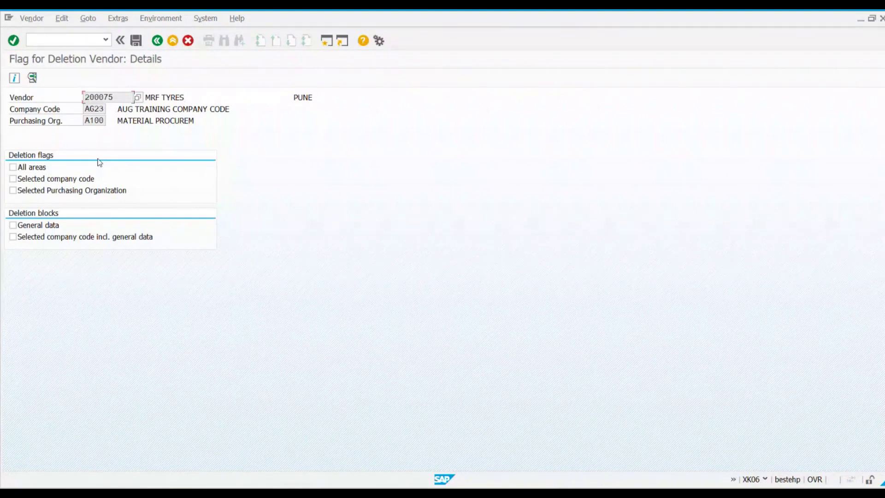
Step: Try the deletion flags for all areas, the selected company code and the selected purchasing organization, clearing each again
{"action": "left_click", "coordinate": [13, 167]}
{"action": "left_click", "coordinate": [13, 167]}
{"action": "left_click", "coordinate": [13, 178]}
{"action": "left_click_drag", "start_coordinate": [86, 110], "coordinate": [106, 110]}
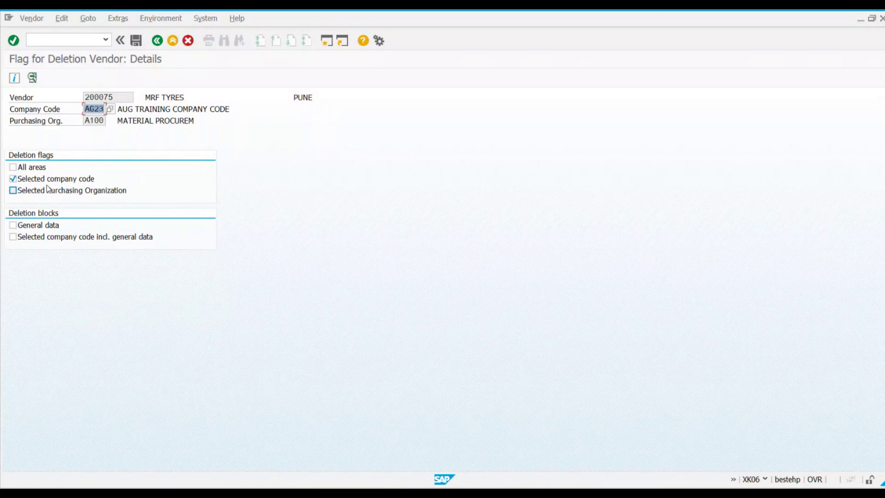
{"action": "left_click", "coordinate": [29, 179]}
{"action": "left_click", "coordinate": [30, 192]}
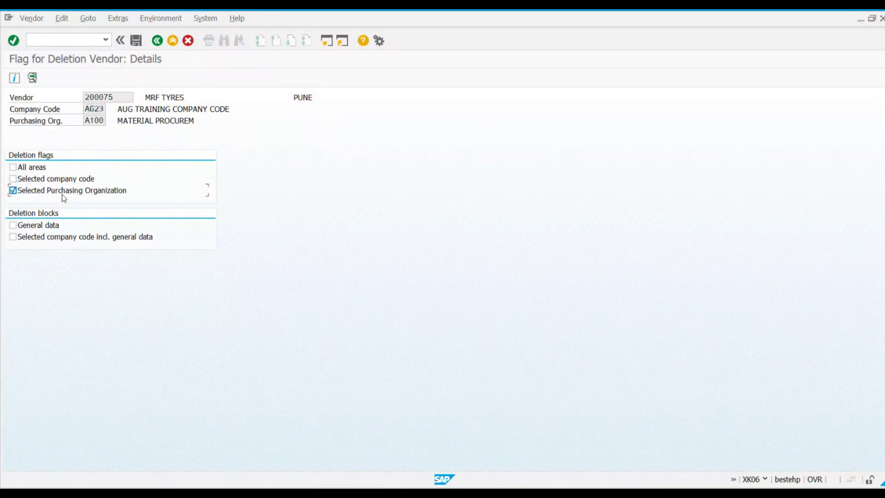
{"action": "left_click", "coordinate": [86, 122]}
{"action": "left_click_drag", "start_coordinate": [86, 122], "coordinate": [105, 122]}
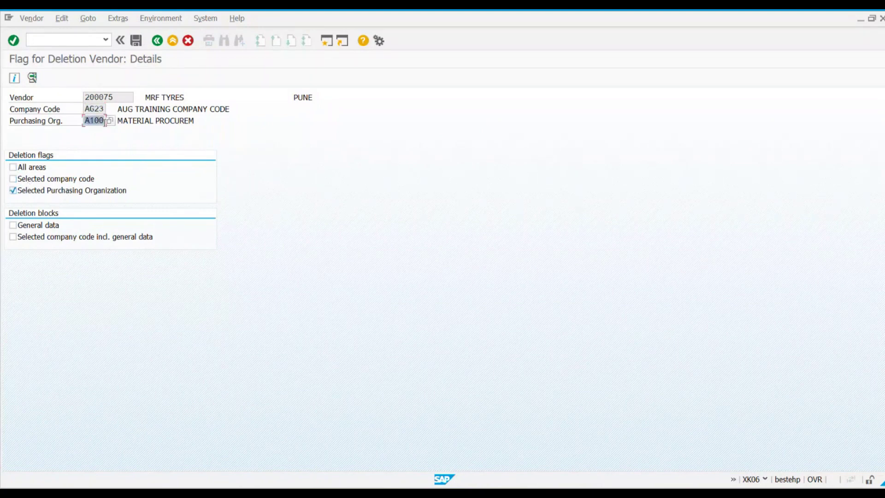
{"action": "left_click", "coordinate": [61, 189]}
Step: Try the deletion blocks for general data and selected company code incl. general data, clear both and save
{"action": "left_click", "coordinate": [42, 229]}
{"action": "left_click", "coordinate": [34, 238]}
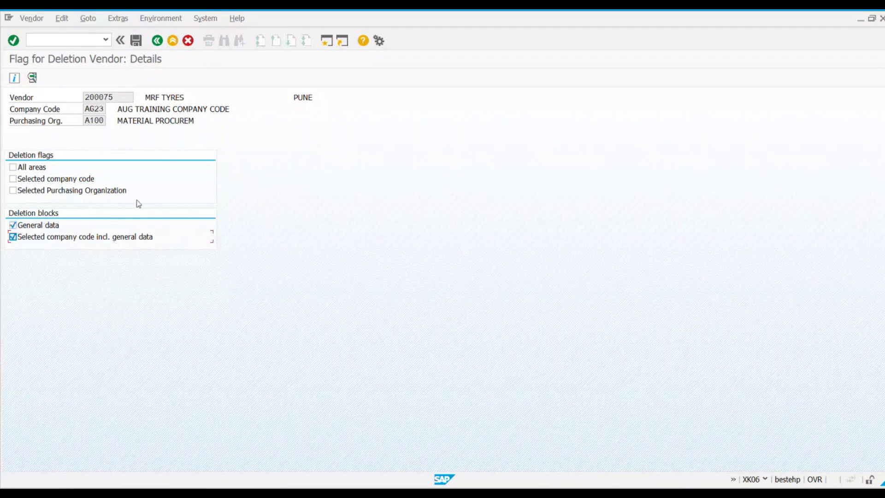
{"action": "left_click", "coordinate": [96, 111]}
{"action": "left_click", "coordinate": [28, 227]}
{"action": "left_click", "coordinate": [29, 240]}
{"action": "left_click", "coordinate": [136, 41]}
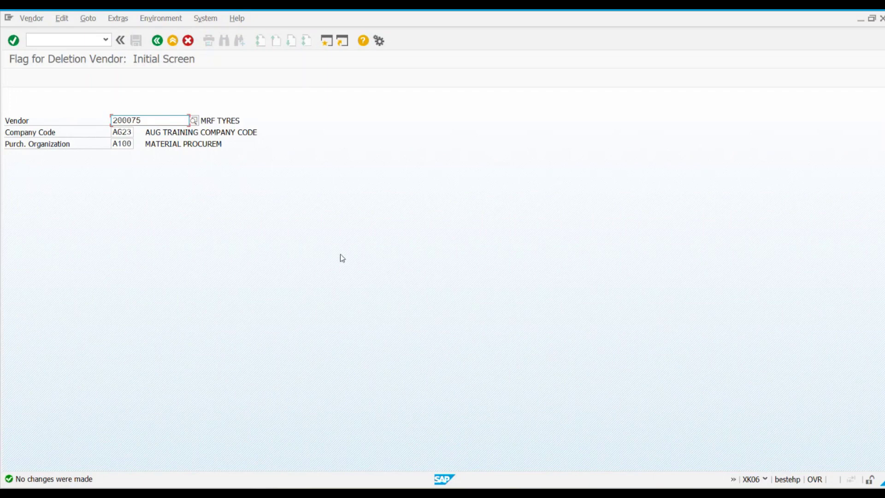
Step: Switch to the Aug Batch 2023 workbook in Excel and review the XK01 to XK06 transaction code list
{"action": "left_click", "coordinate": [169, 118]}
{"action": "mouse_move", "coordinate": [569, 494]}
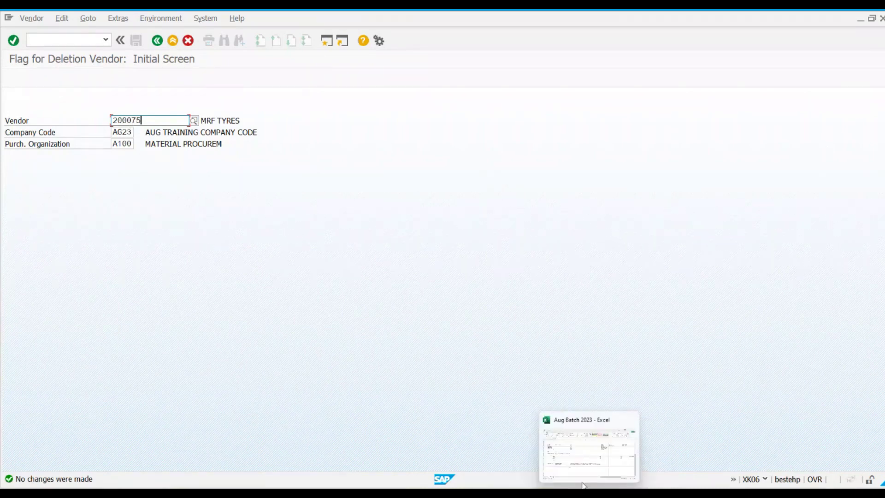
{"action": "left_click", "coordinate": [574, 452]}
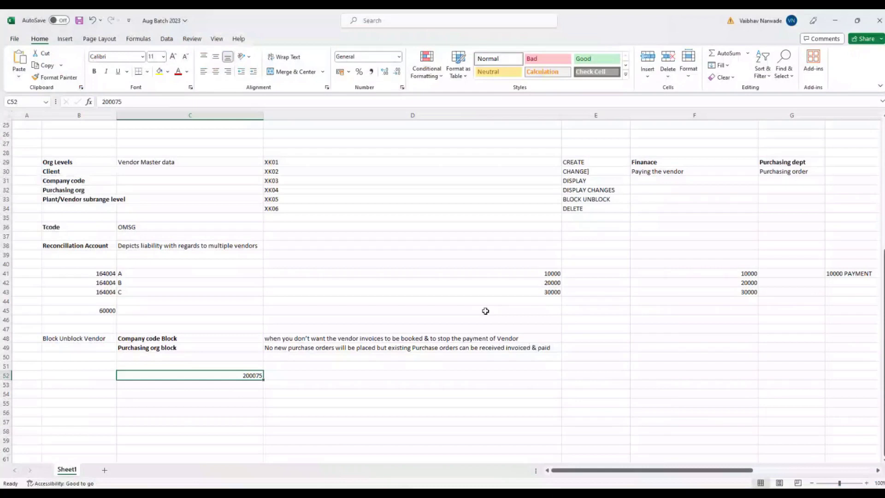
{"action": "scroll", "coordinate": [485, 312], "scroll_direction": "down", "scroll_amount": 3}
{"action": "scroll", "coordinate": [357, 321], "scroll_direction": "up", "scroll_amount": 3}
{"action": "left_click_drag", "start_coordinate": [357, 163], "coordinate": [358, 217]}
{"action": "left_click", "coordinate": [382, 262]}
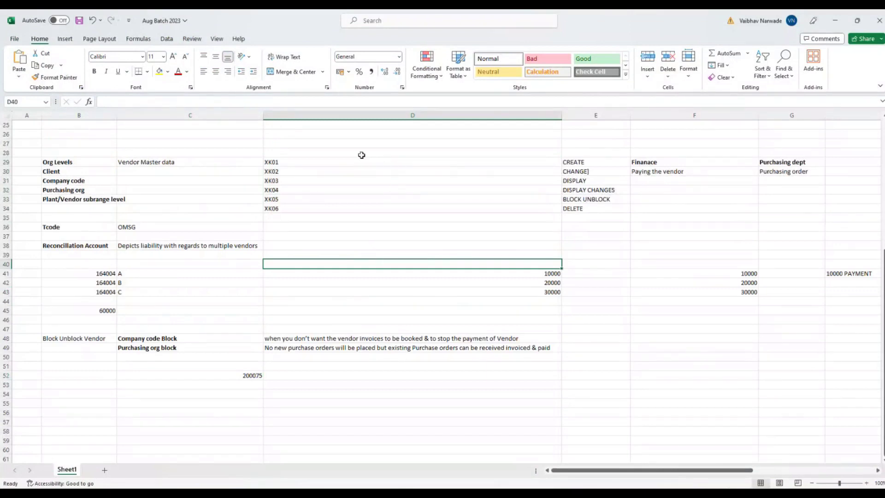
Step: Move the Finanace and Purchasing dept headings with their notes from F29:G30 to F26:G27
{"action": "left_click", "coordinate": [684, 163]}
{"action": "left_click_drag", "start_coordinate": [684, 163], "coordinate": [785, 171]}
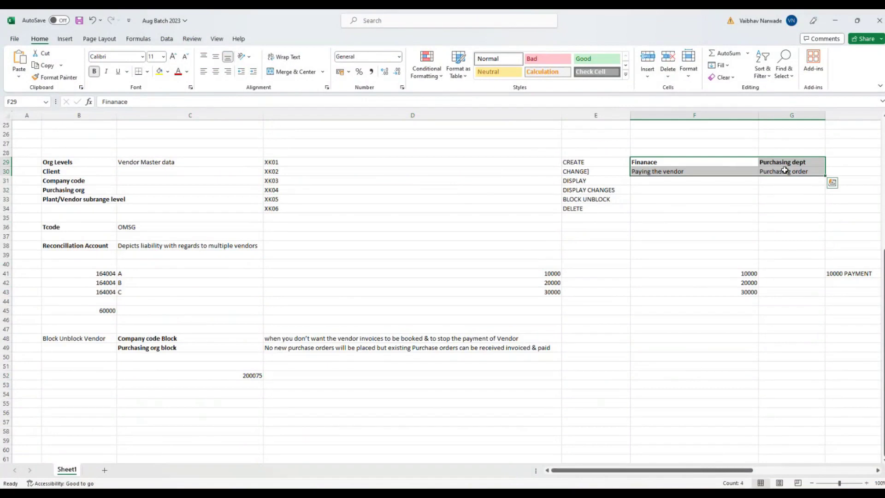
{"action": "key", "text": "ctrl+c"}
{"action": "left_click", "coordinate": [670, 136]}
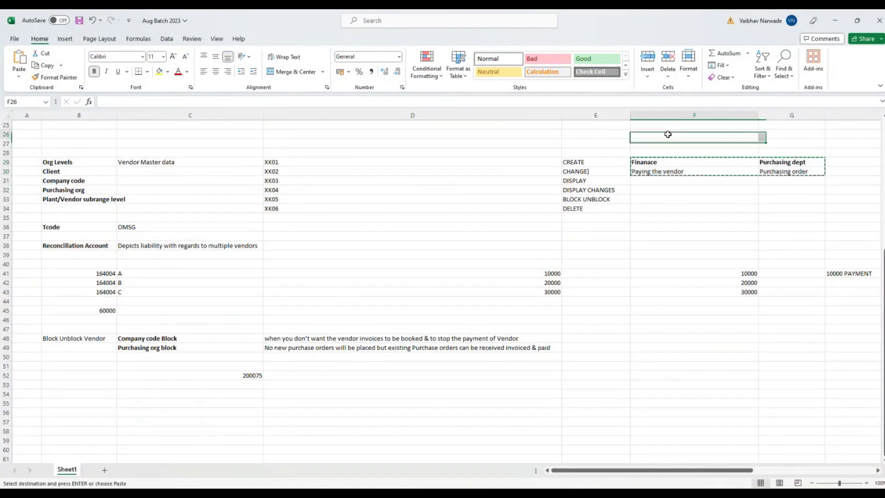
{"action": "key", "text": "ctrl+v"}
Step: Enter the finance transaction codes FK01 in the CREATE row and FK06 in the DELETE row of column F
{"action": "left_click", "coordinate": [662, 160]}
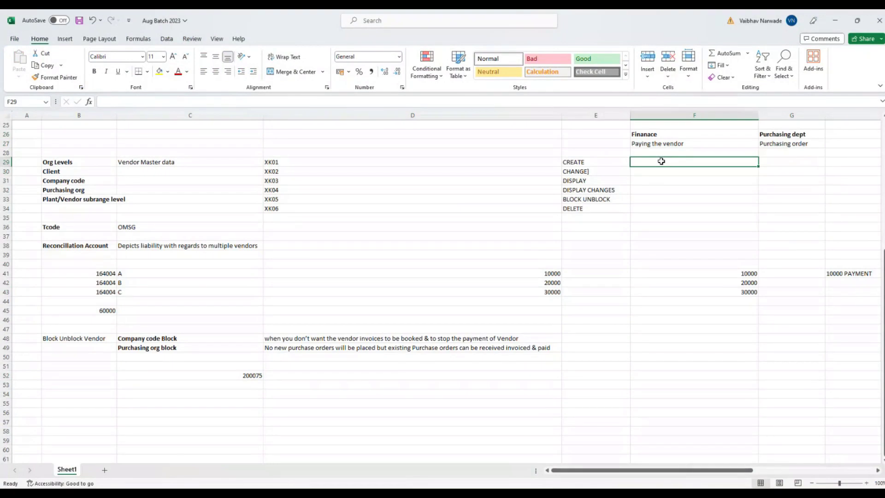
{"action": "type", "text": "FK01"}
{"action": "key", "text": "Return"}
{"action": "key", "text": "Down"}
{"action": "key", "text": "Down"}
{"action": "key", "text": "Down"}
{"action": "key", "text": "Down"}
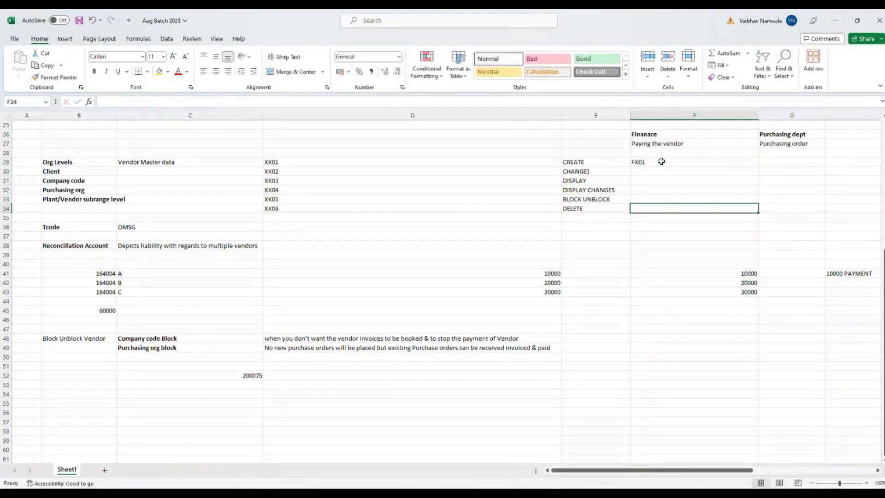
{"action": "type", "text": "FK06"}
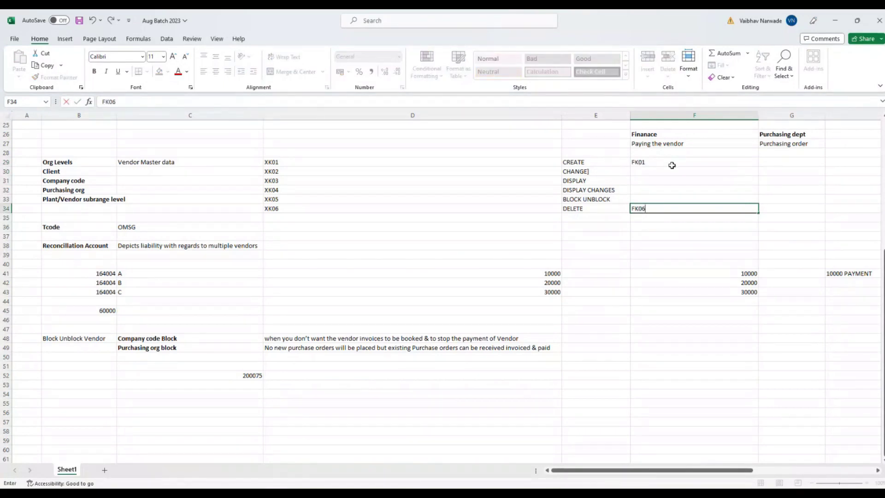
Step: Enter the finance transaction codes FK02 in the CHANGE row and FK03 in the DISPLAY row of column F
{"action": "left_click", "coordinate": [674, 162]}
{"action": "left_click", "coordinate": [669, 171]}
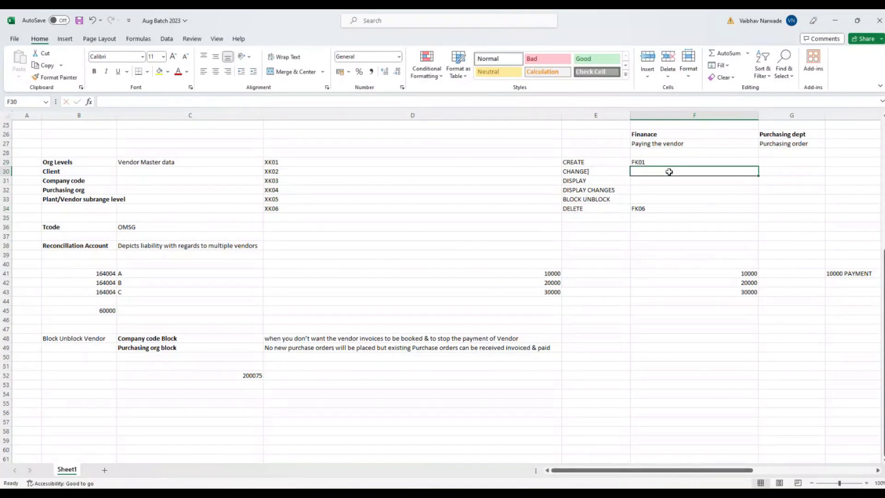
{"action": "type", "text": "K"}
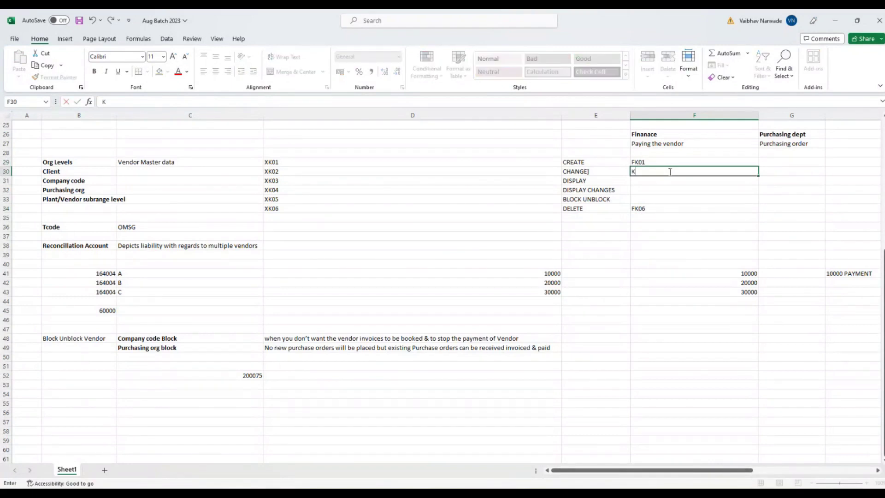
{"action": "key", "text": "BackSpace"}
{"action": "type", "text": "FK02"}
{"action": "key", "text": "Return"}
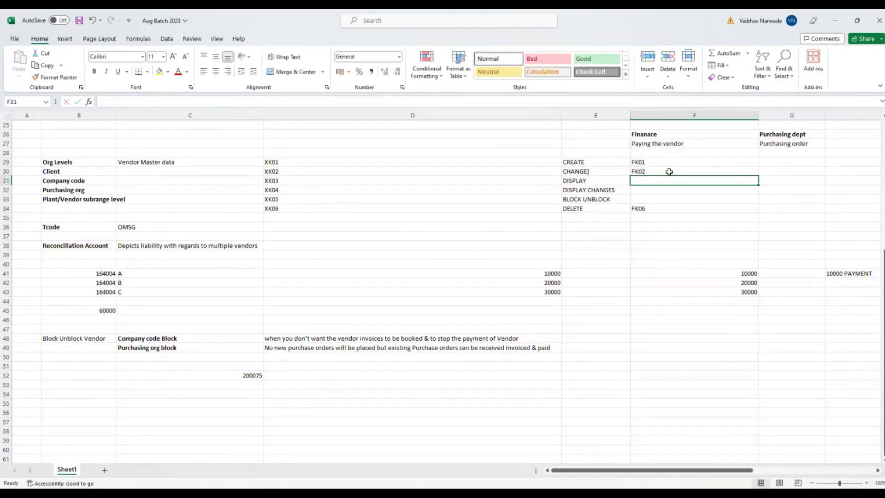
{"action": "type", "text": "FK0"}
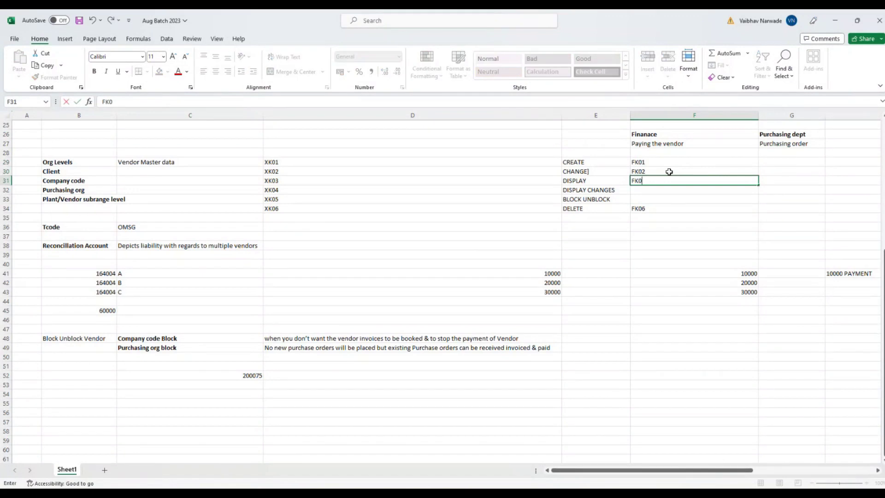
{"action": "type", "text": "3"}
{"action": "key", "text": "Return"}
Step: Enter FK04 in the DISPLAY CHANGES row and FK05 in the BLOCK UNBLOCK row of the Finanace column
{"action": "type", "text": "F"}
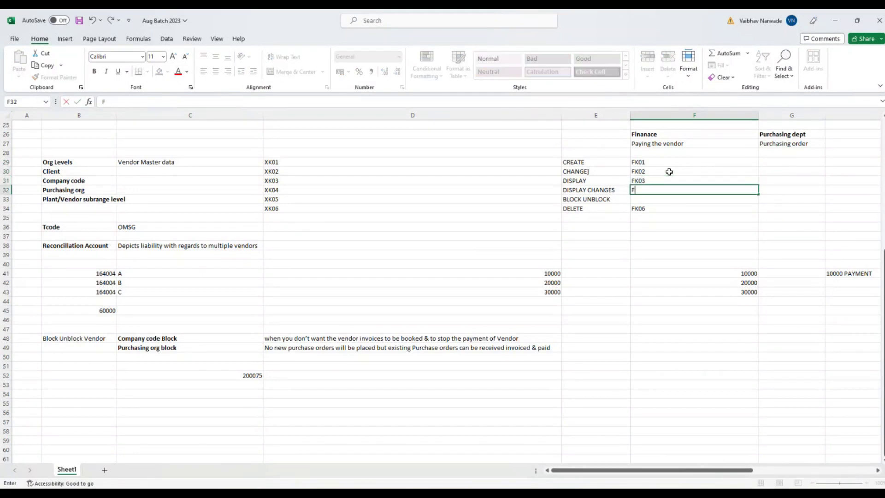
{"action": "type", "text": "K04"}
{"action": "key", "text": "Return"}
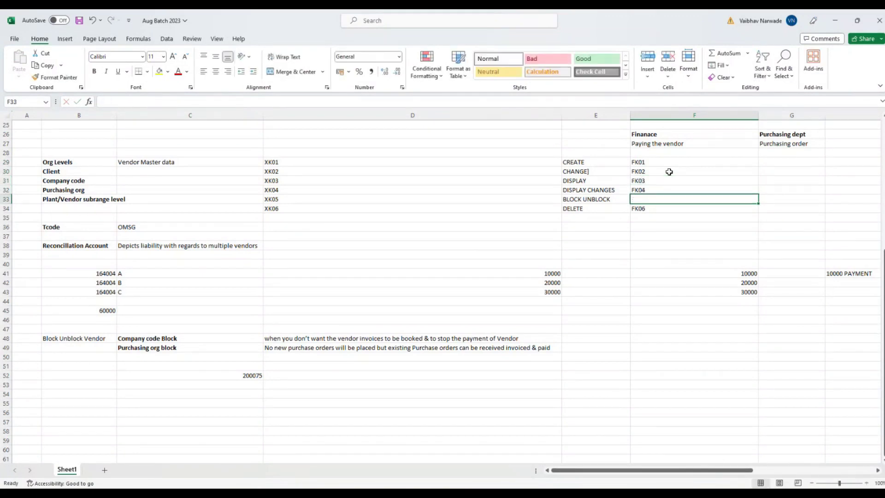
{"action": "type", "text": "FK05"}
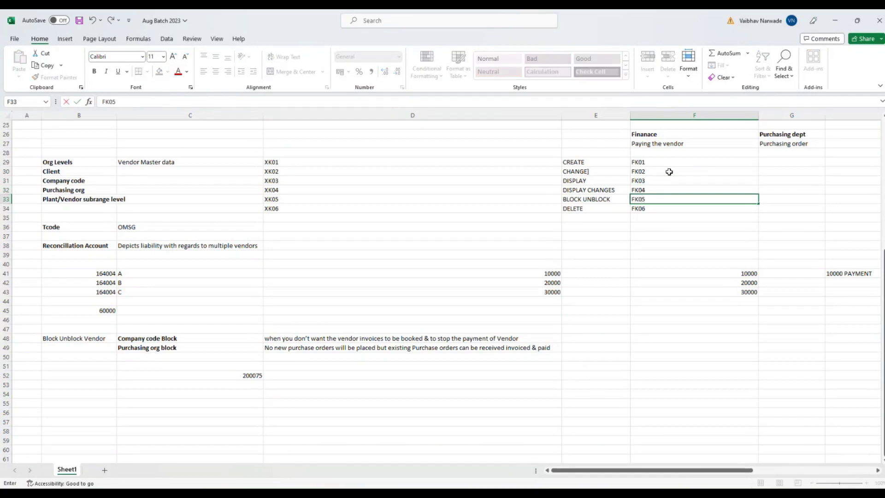
{"action": "key", "text": "Return"}
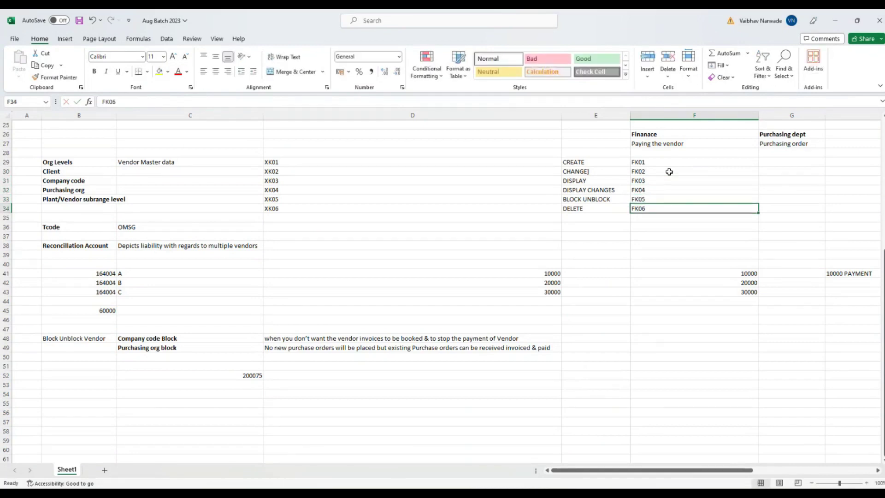
Step: Enter the purchasing transaction codes MK01, MK02 and MK03 in G29:G31 under Purchasing dept
{"action": "left_click", "coordinate": [779, 162]}
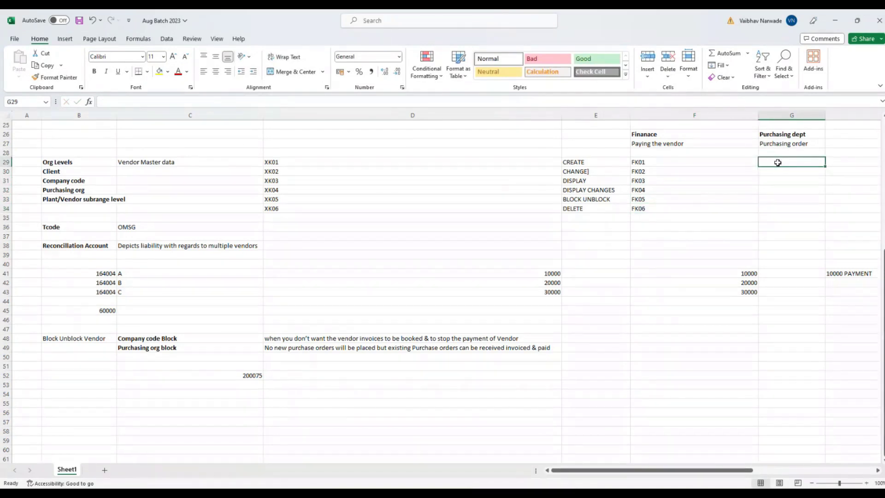
{"action": "type", "text": "MK01"}
{"action": "key", "text": "Return"}
{"action": "type", "text": "MK02"}
{"action": "key", "text": "Return"}
{"action": "type", "text": "MK03"}
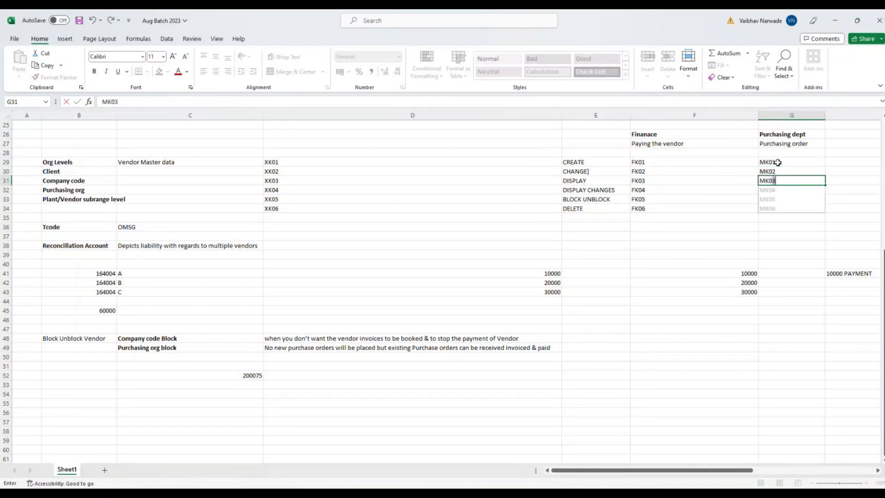
{"action": "key", "text": "Return"}
Step: Fill the remaining Purchasing dept codes with MK04 in G32 and MK05 in both G33 and G34
{"action": "type", "text": "MK04"}
{"action": "key", "text": "Return"}
{"action": "type", "text": "MK05"}
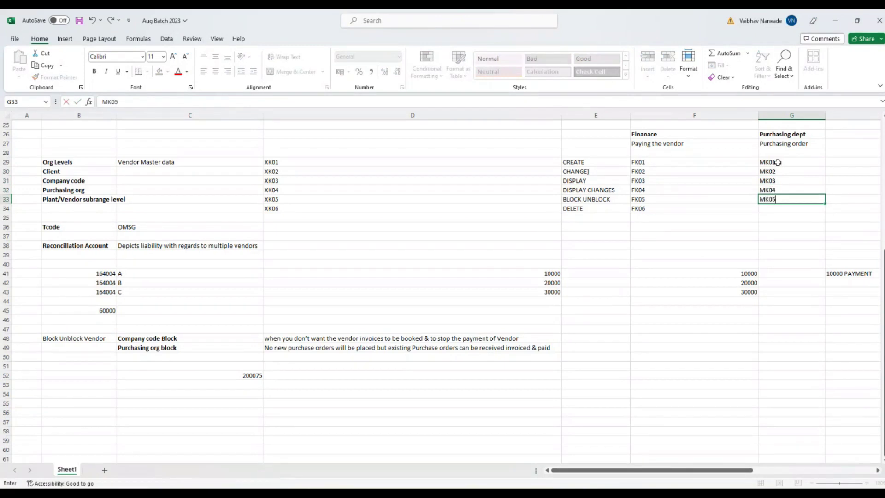
{"action": "key", "text": "Return"}
{"action": "type", "text": "MK05"}
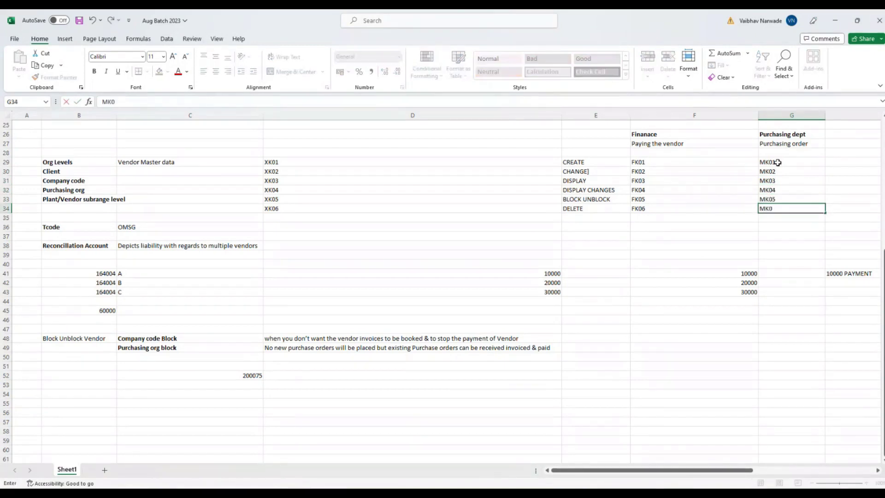
{"action": "key", "text": "Return"}
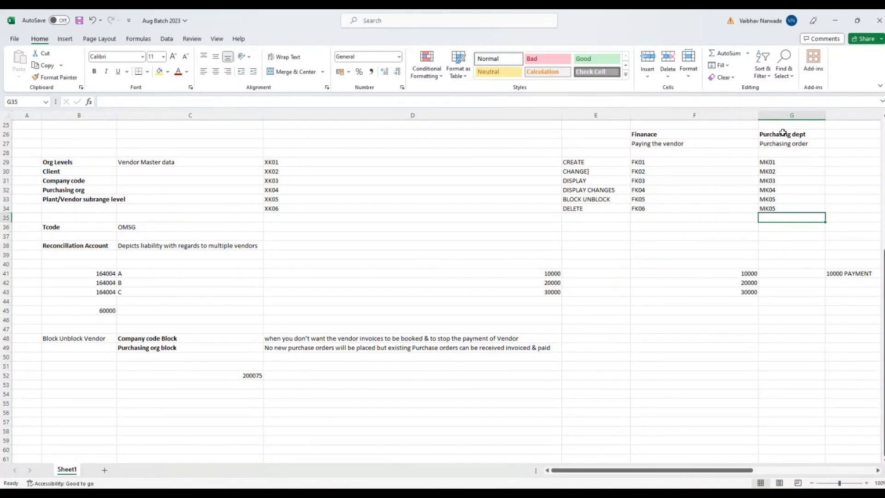
Step: Review the FK codes under Finanace and the MK codes under Purchasing dept
{"action": "left_click", "coordinate": [687, 140]}
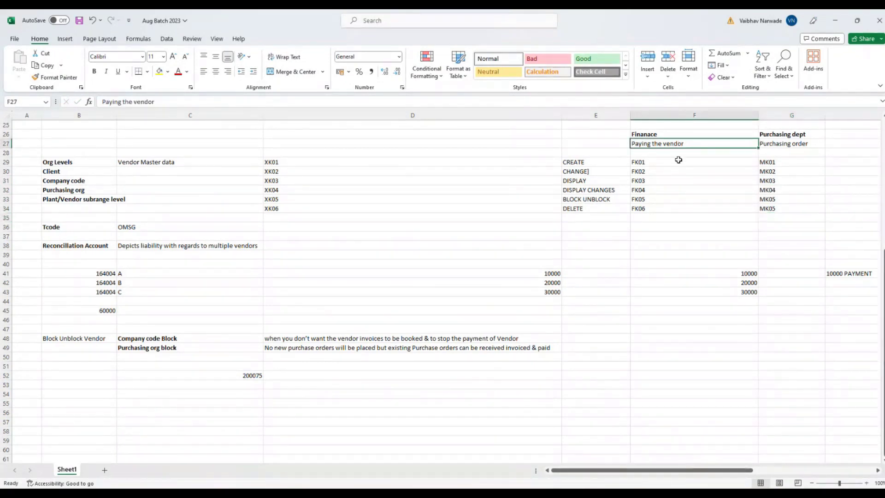
{"action": "left_click_drag", "start_coordinate": [678, 160], "coordinate": [680, 207]}
{"action": "left_click", "coordinate": [672, 240]}
{"action": "left_click_drag", "start_coordinate": [776, 162], "coordinate": [783, 209]}
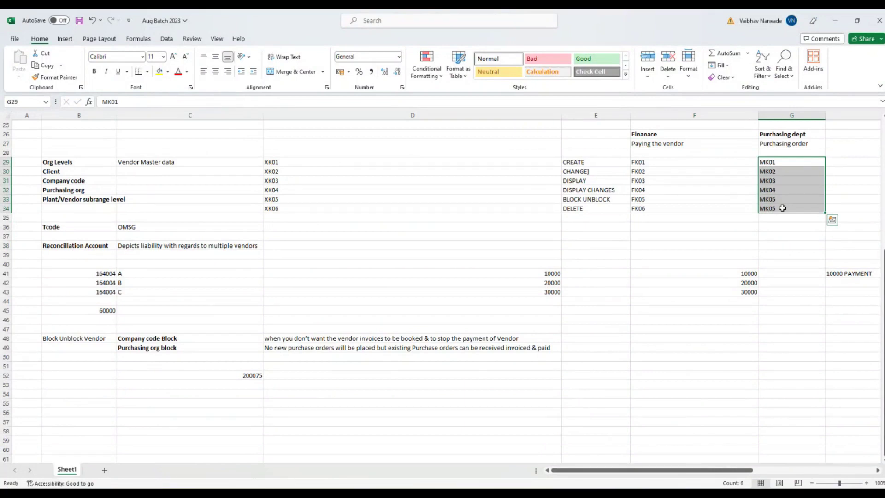
{"action": "key", "text": "alt+Tab"}
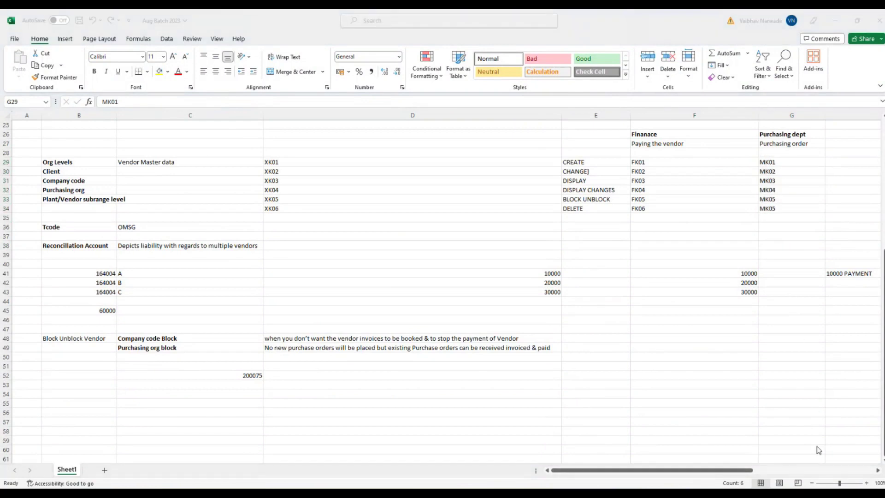
{"action": "left_click", "coordinate": [662, 164]}
{"action": "left_click_drag", "start_coordinate": [662, 164], "coordinate": [673, 205]}
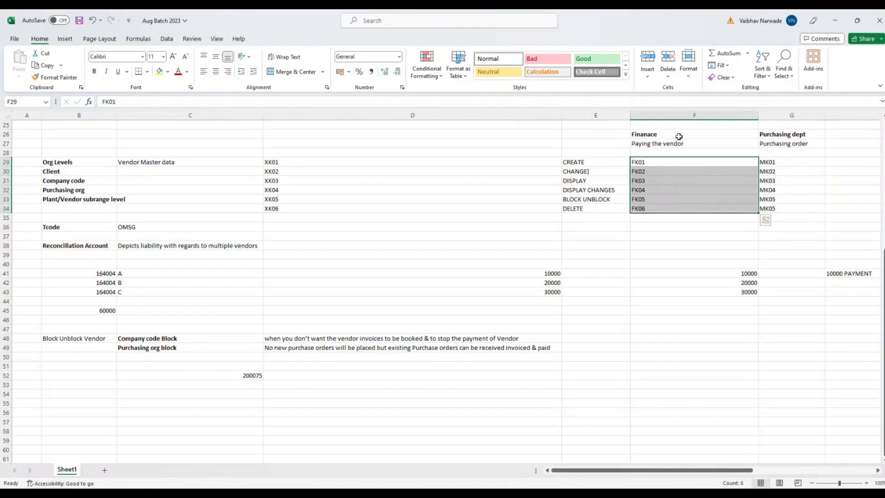
{"action": "left_click", "coordinate": [668, 236]}
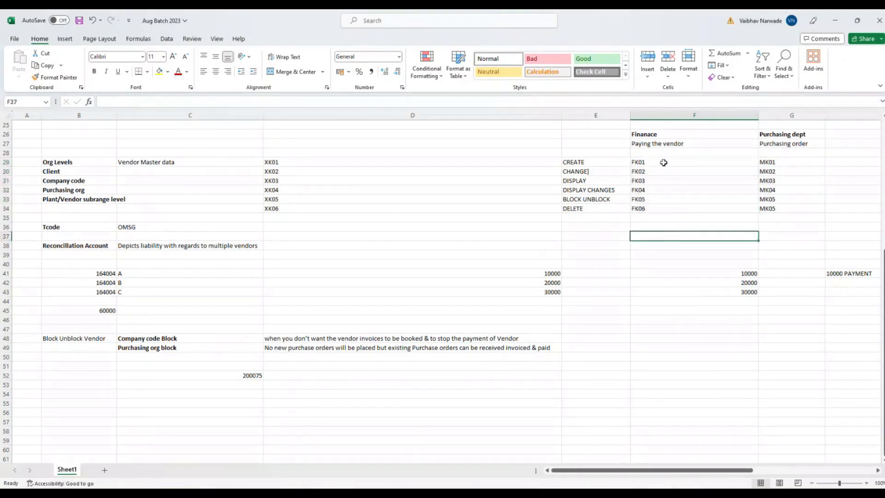
{"action": "left_click_drag", "start_coordinate": [663, 163], "coordinate": [664, 190]}
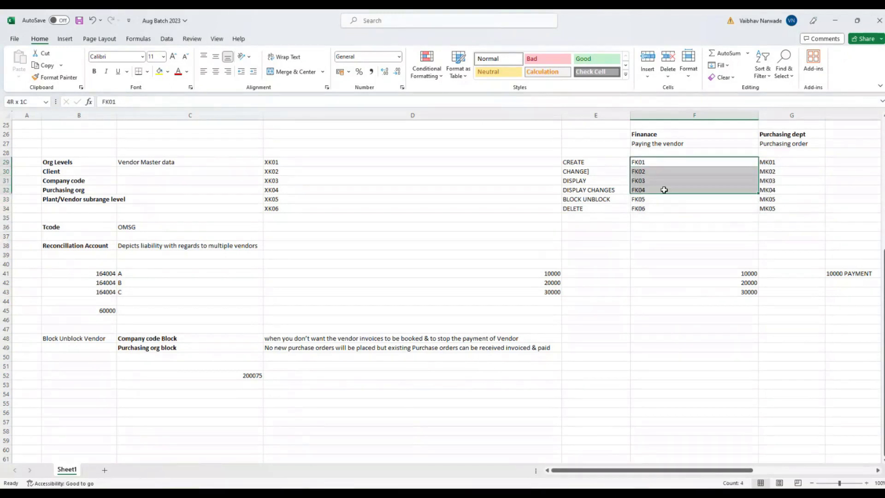
{"action": "left_click", "coordinate": [660, 254]}
{"action": "left_click_drag", "start_coordinate": [777, 162], "coordinate": [775, 209]}
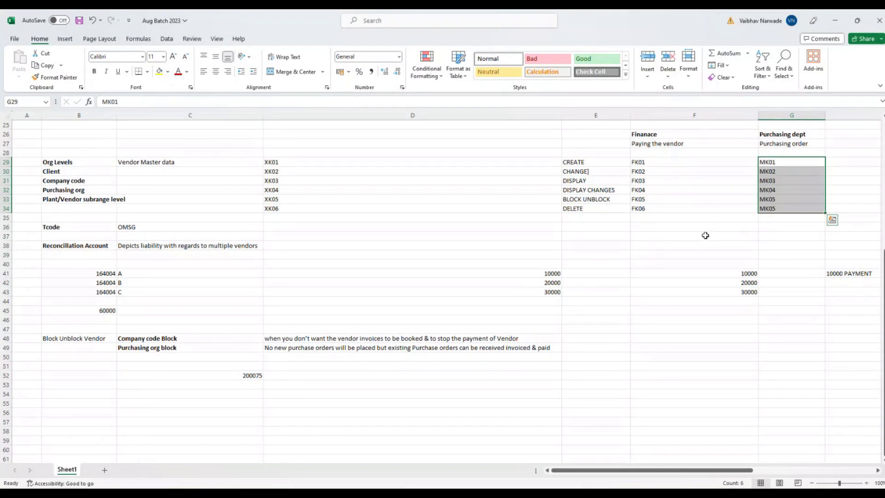
Step: Compare the XK01 to XK06 codes in column D with the finance and purchasing codes in F29:G34
{"action": "left_click", "coordinate": [296, 162]}
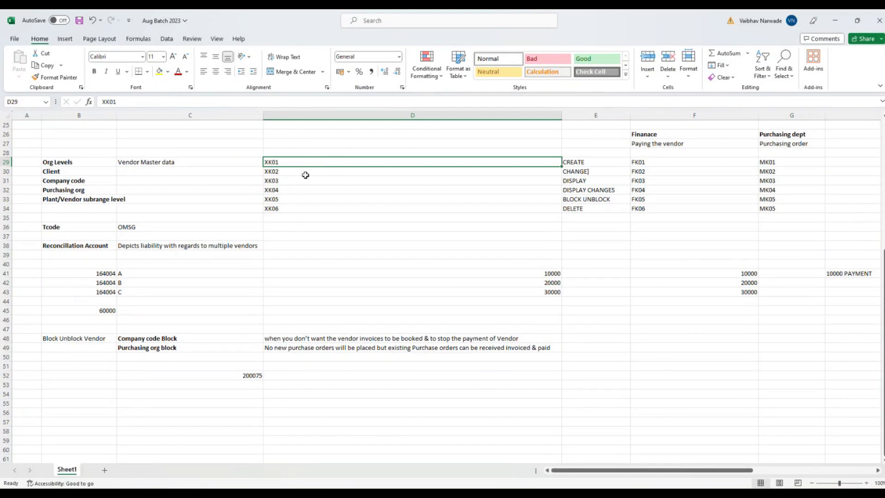
{"action": "left_click", "coordinate": [288, 190]}
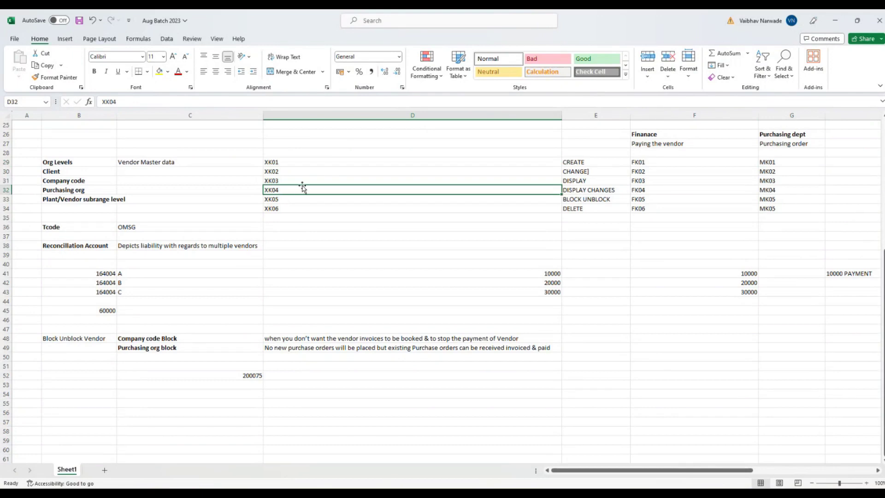
{"action": "left_click", "coordinate": [275, 199]}
{"action": "left_click", "coordinate": [362, 211]}
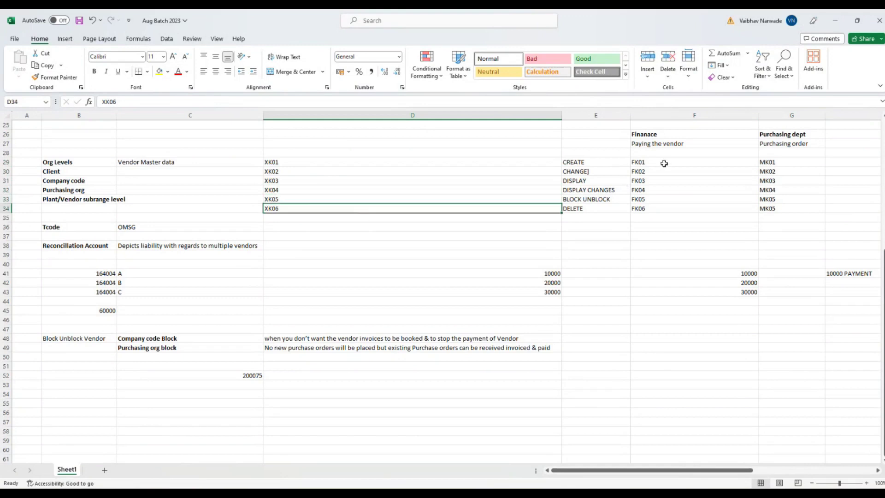
{"action": "left_click_drag", "start_coordinate": [666, 162], "coordinate": [660, 200]}
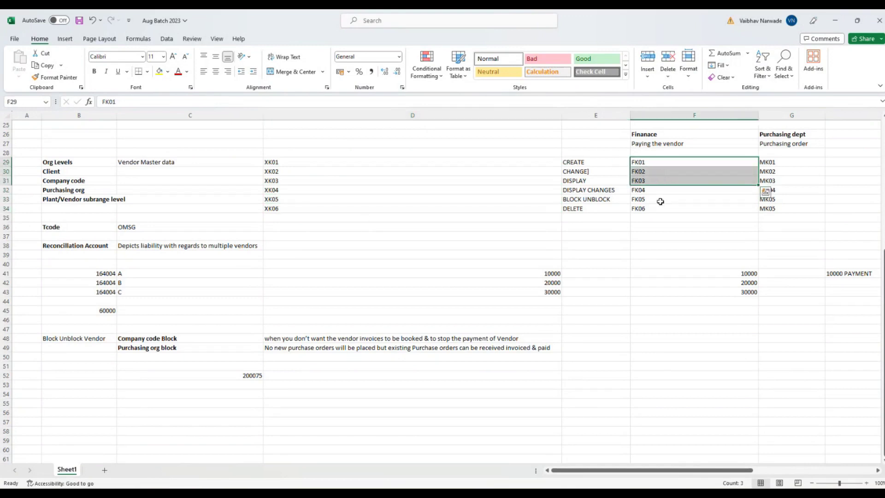
{"action": "left_click", "coordinate": [661, 202]}
{"action": "left_click_drag", "start_coordinate": [795, 164], "coordinate": [790, 173]}
{"action": "left_click", "coordinate": [637, 217]}
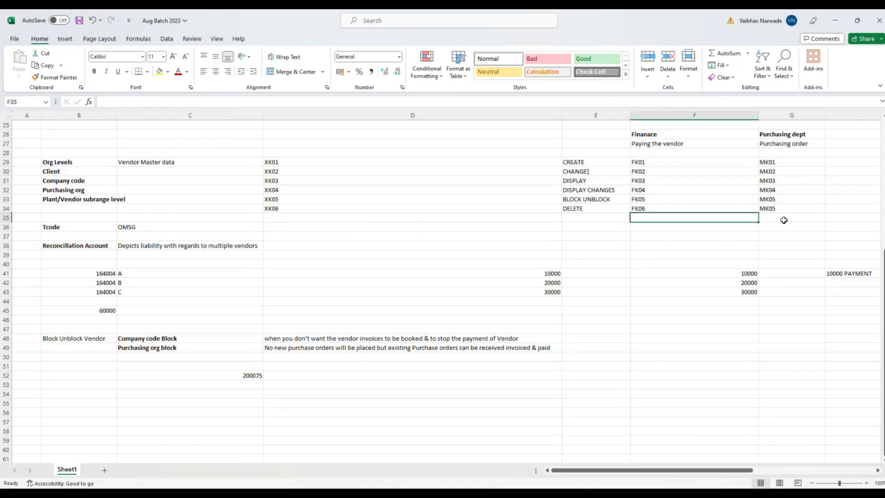
{"action": "left_click_drag", "start_coordinate": [713, 161], "coordinate": [764, 210]}
{"action": "left_click", "coordinate": [729, 227]}
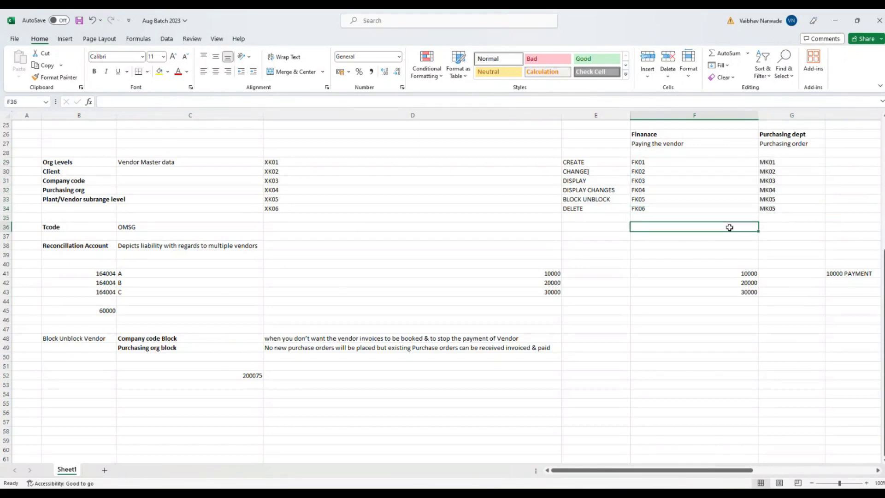